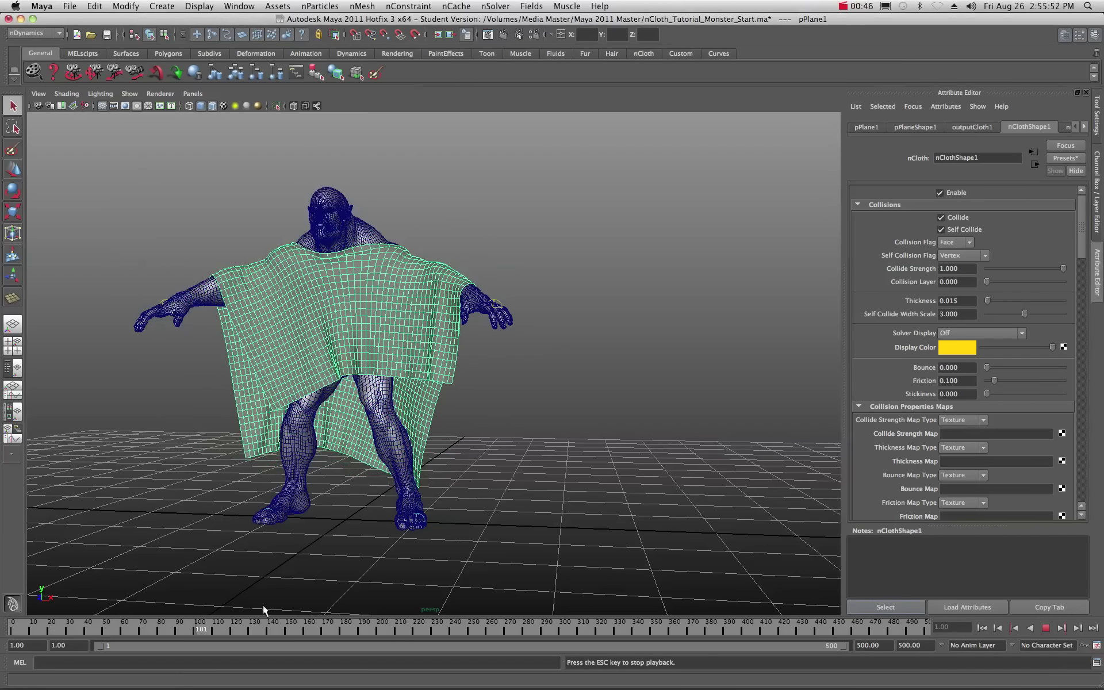
- Stop the running cloth simulation at frame 187 and inspect how the poncho drapes over the monster's back, sides and front
{"action": "left_click_drag", "start_coordinate": [201, 628], "coordinate": [205, 630]}
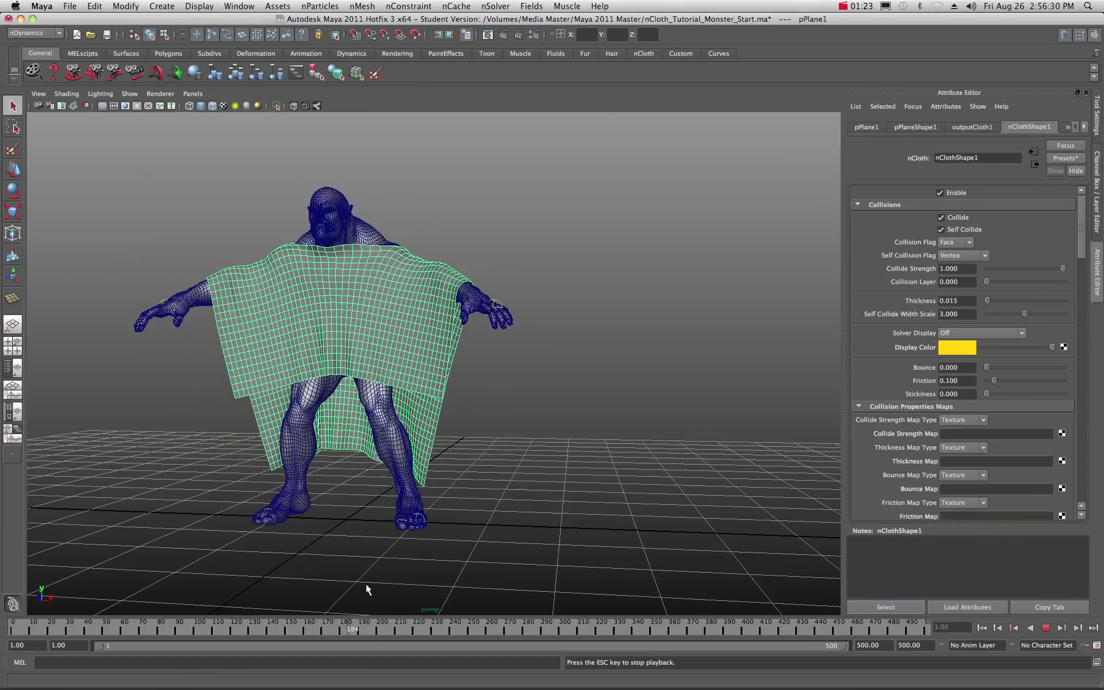
{"action": "key", "text": "Escape"}
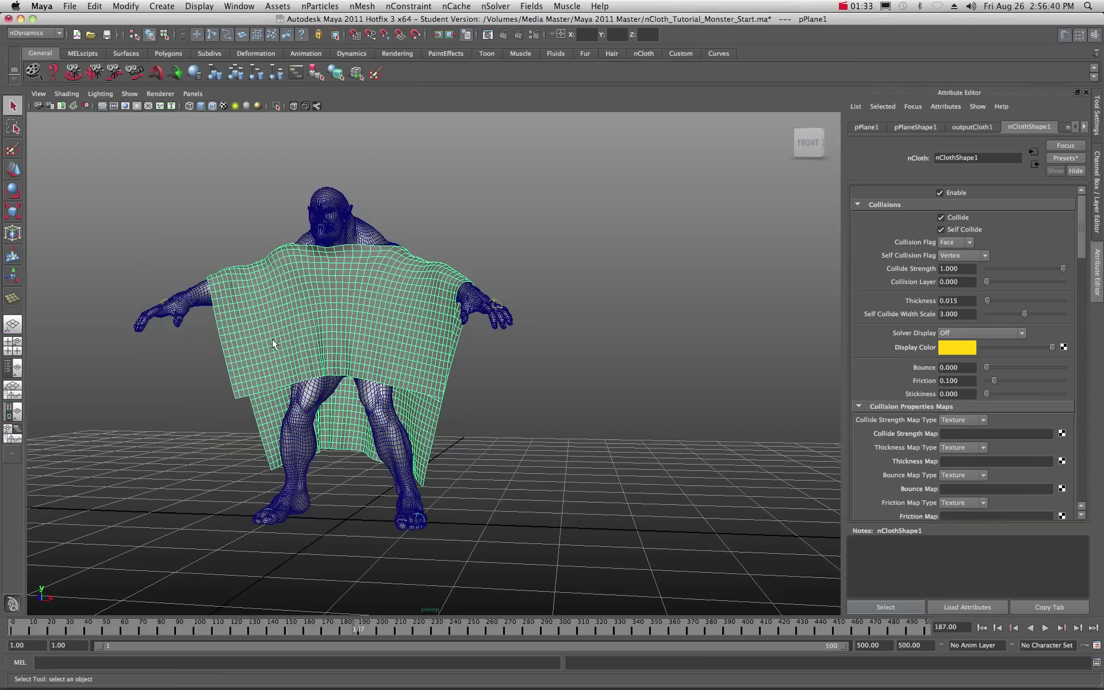
{"action": "left_click_drag", "start_coordinate": [399, 358], "coordinate": [360, 365], "text": "alt"}
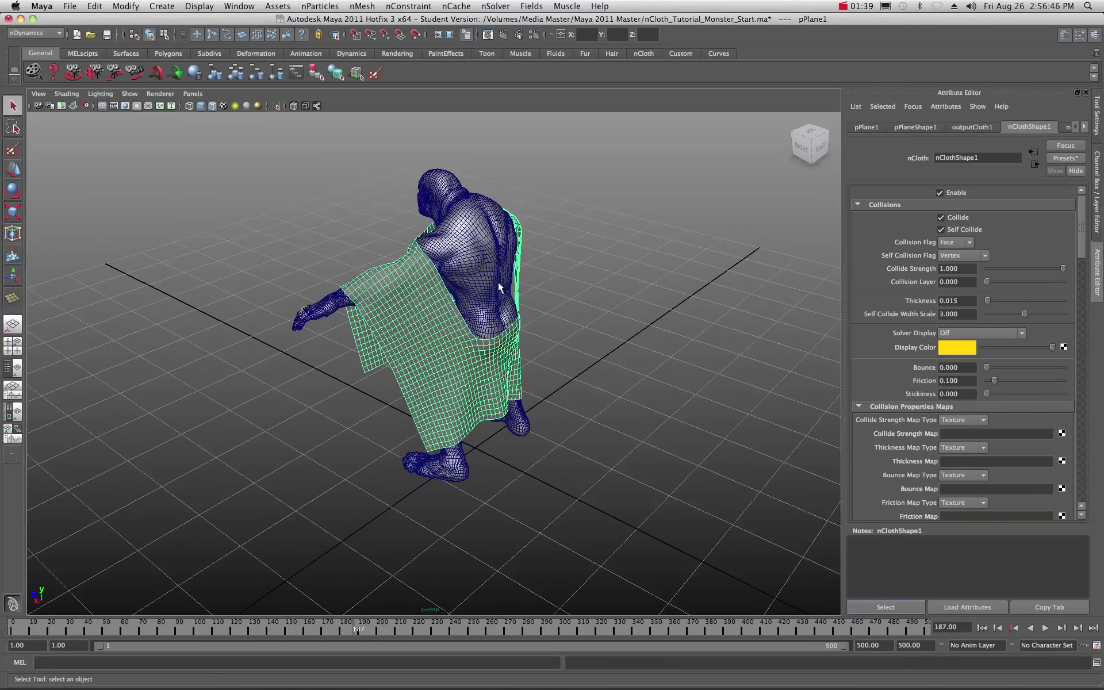
{"action": "left_click_drag", "start_coordinate": [508, 354], "coordinate": [367, 356], "text": "alt"}
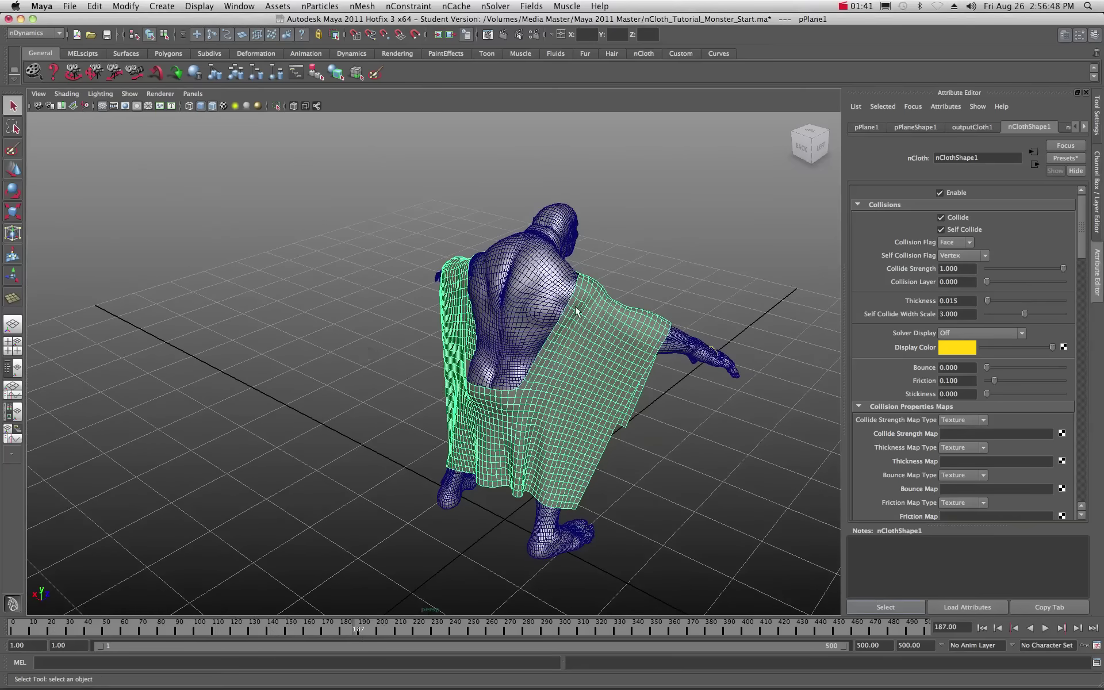
{"action": "left_click_drag", "start_coordinate": [573, 380], "coordinate": [397, 350], "text": "alt"}
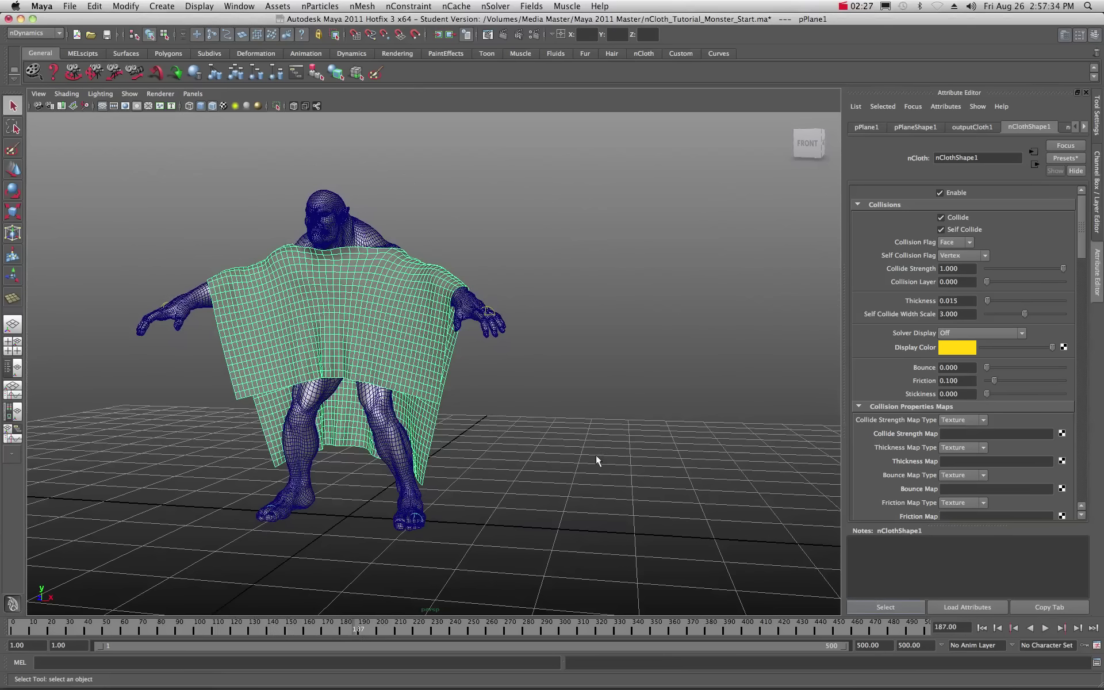
- Return to frame 1 and review the passive collider command for the monster and the nCloth command for the plane
{"action": "left_click", "coordinate": [983, 628]}
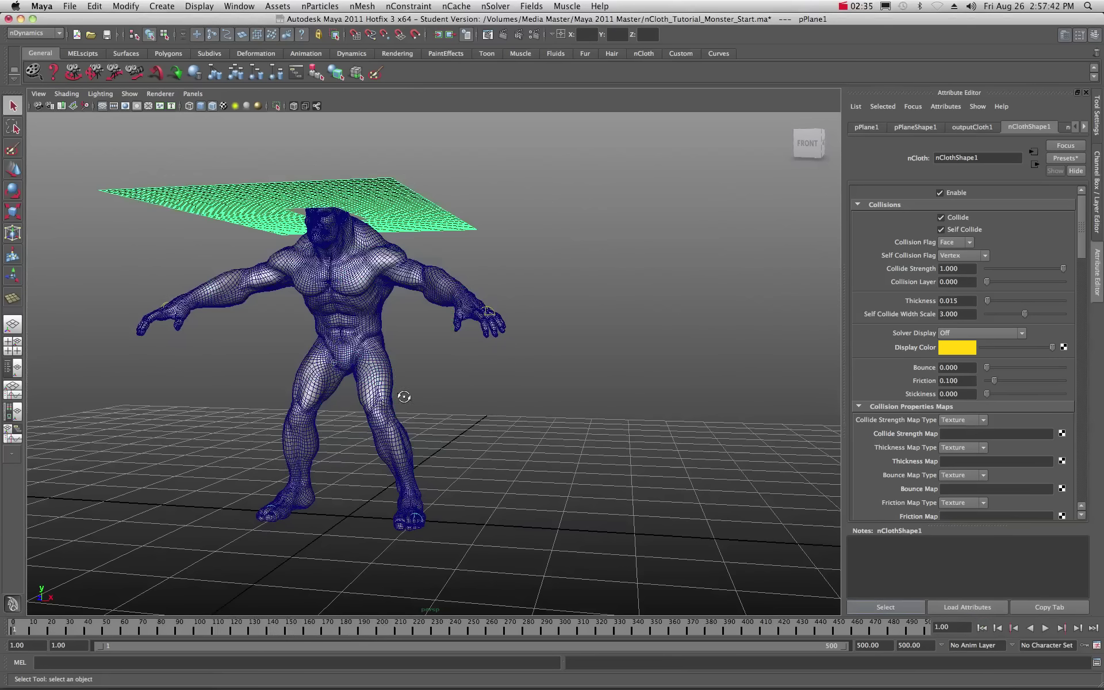
{"action": "left_click", "coordinate": [383, 381]}
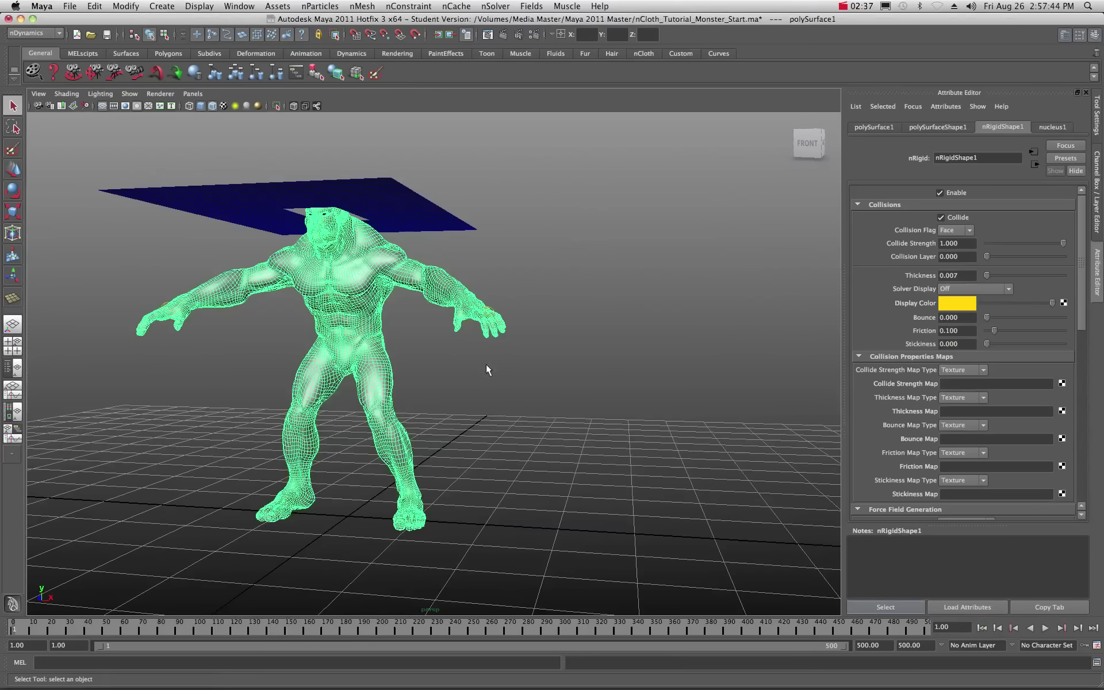
{"action": "left_click", "coordinate": [408, 6]}
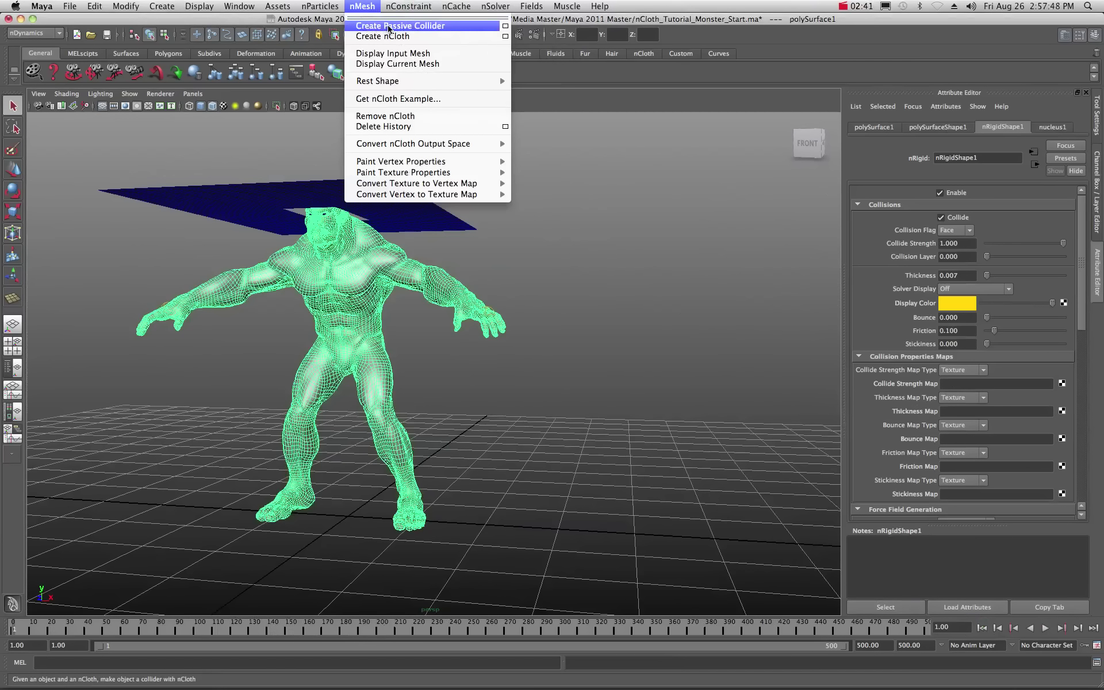
{"action": "left_click", "coordinate": [254, 167]}
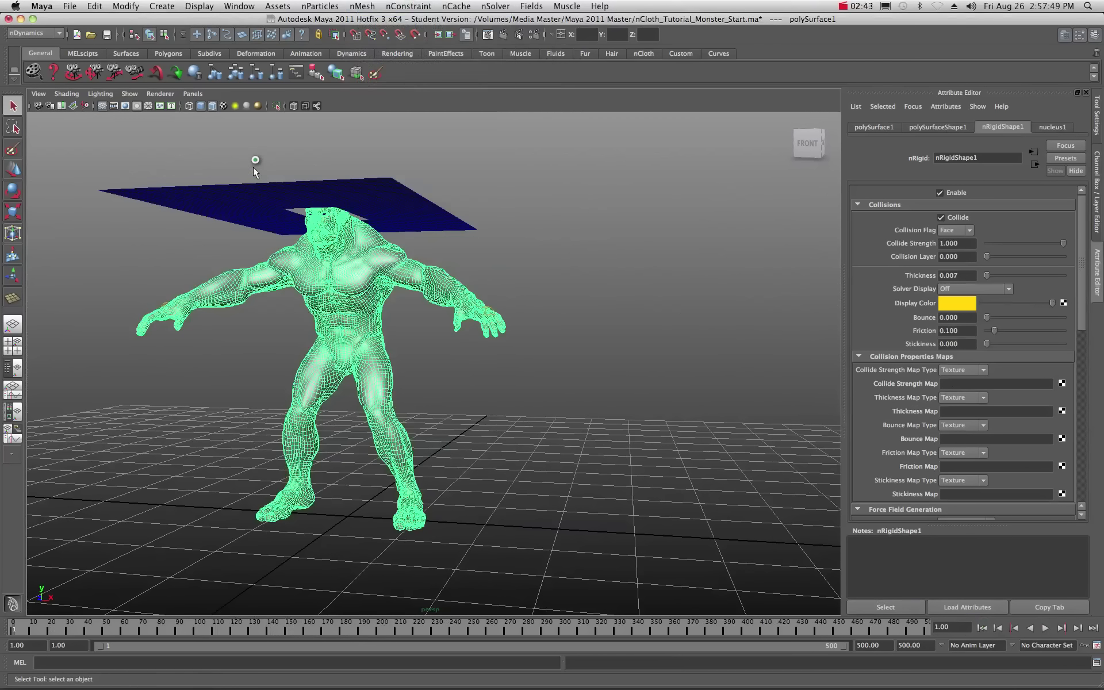
{"action": "left_click", "coordinate": [255, 203]}
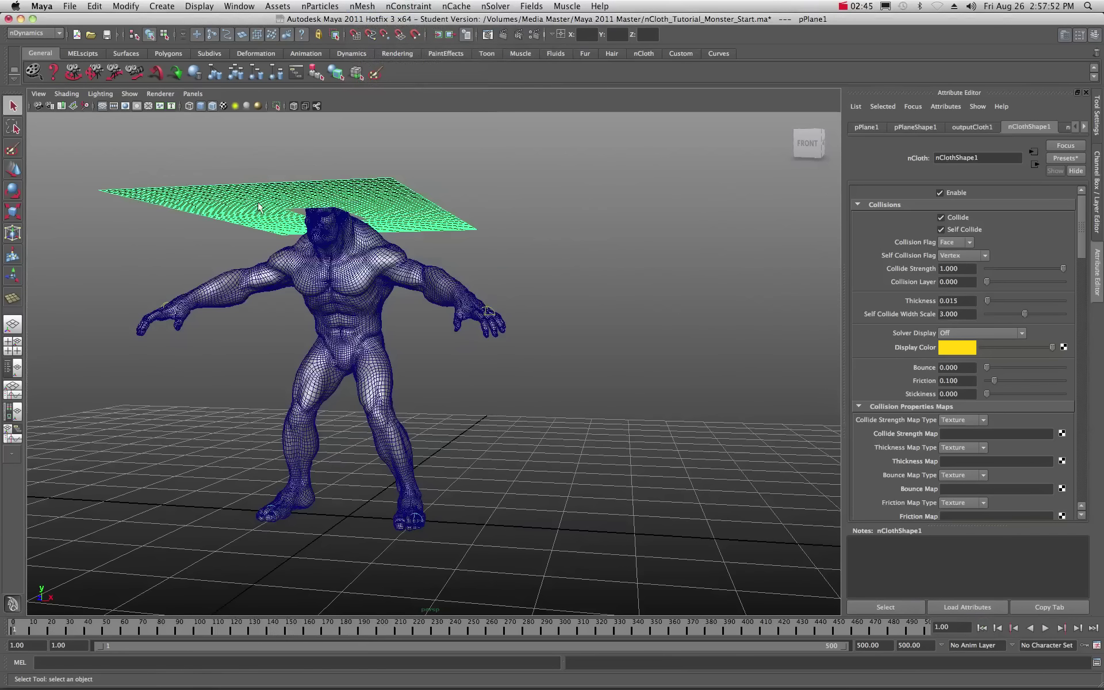
{"action": "left_click", "coordinate": [368, 7]}
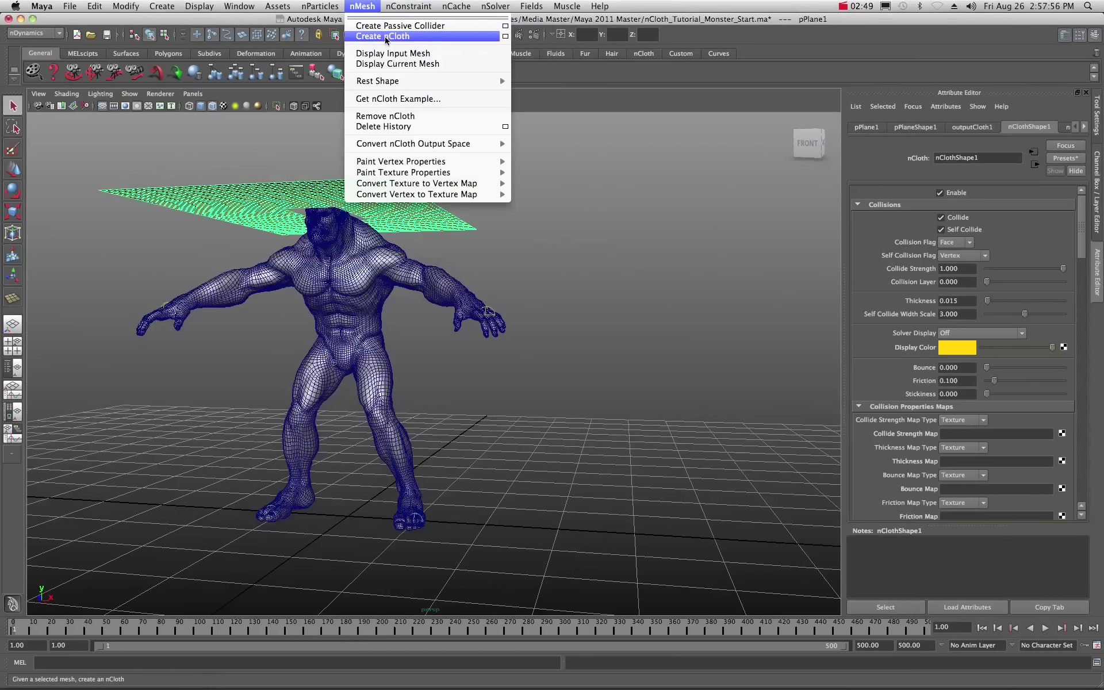
{"action": "left_click", "coordinate": [593, 214]}
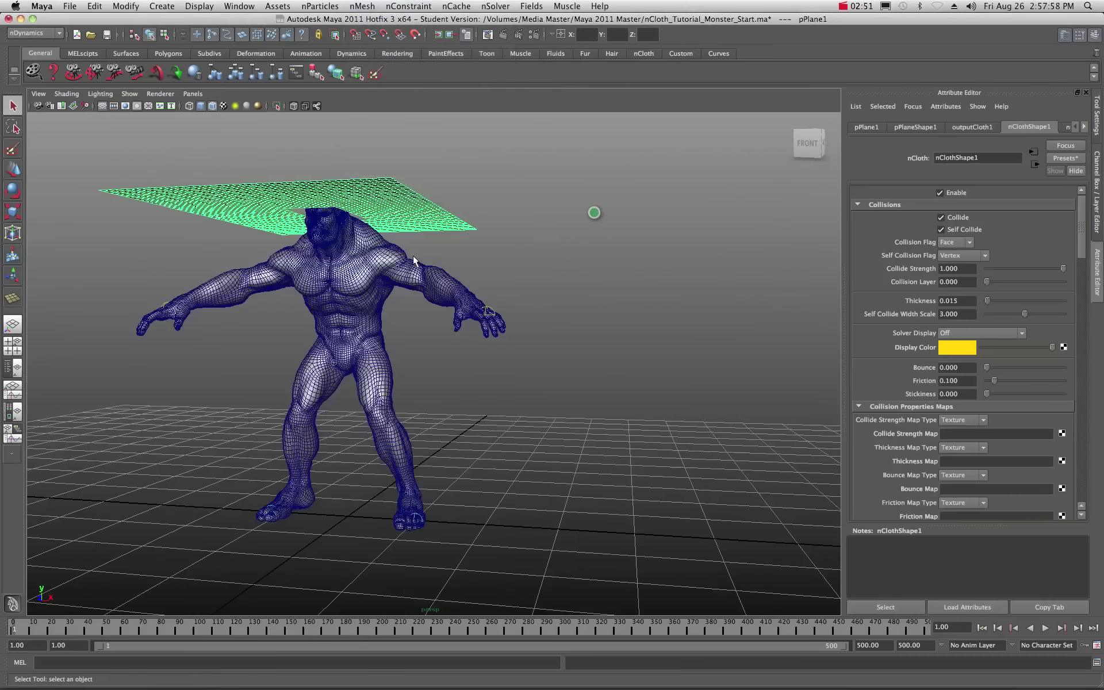
- Examine the cloth plane's mesh and head opening up close, comparing its smoothed and unsmoothed display
{"action": "left_click_drag", "start_coordinate": [558, 259], "coordinate": [518, 327], "text": "alt"}
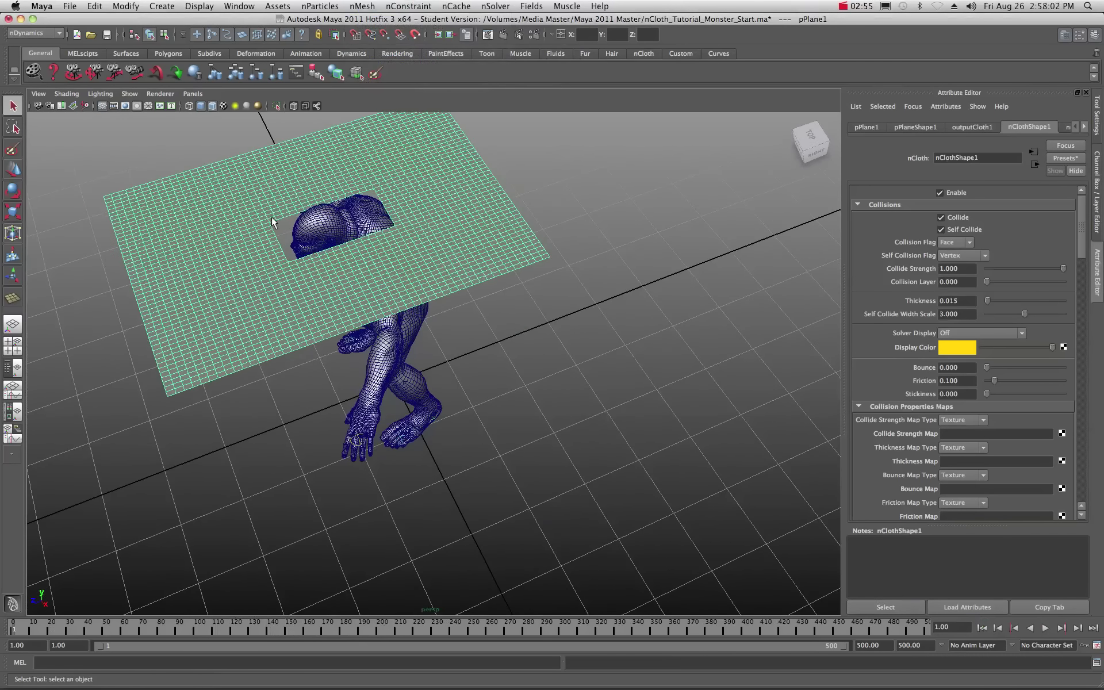
{"action": "scroll", "coordinate": [286, 250], "scroll_direction": "up", "scroll_amount": 10}
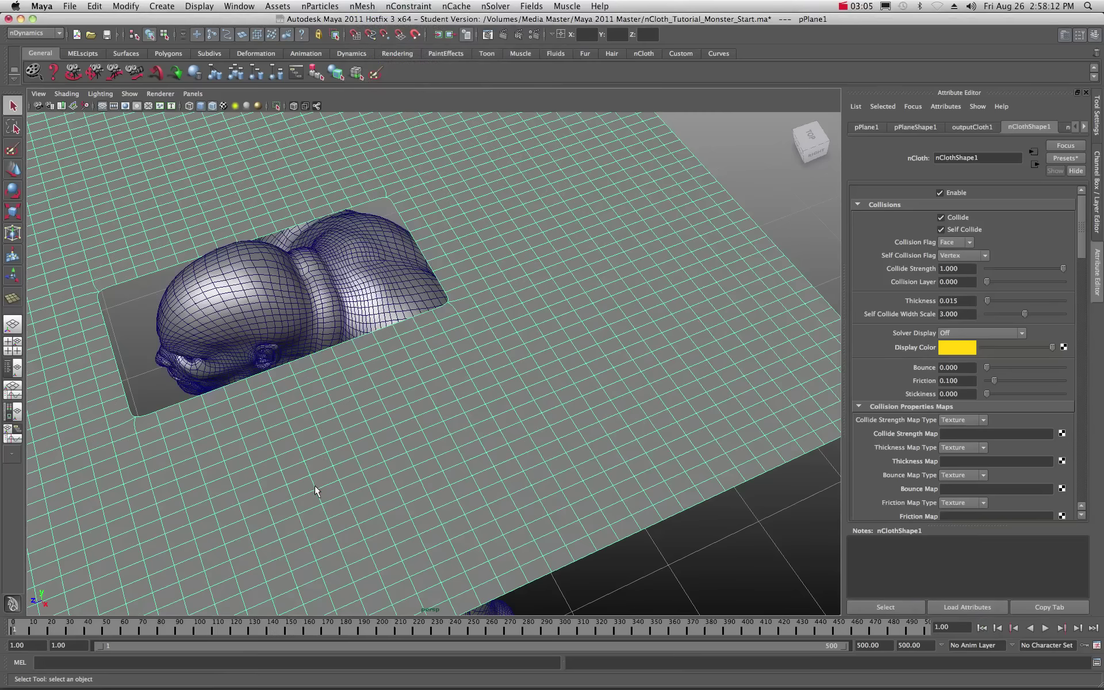
{"action": "key", "text": "1"}
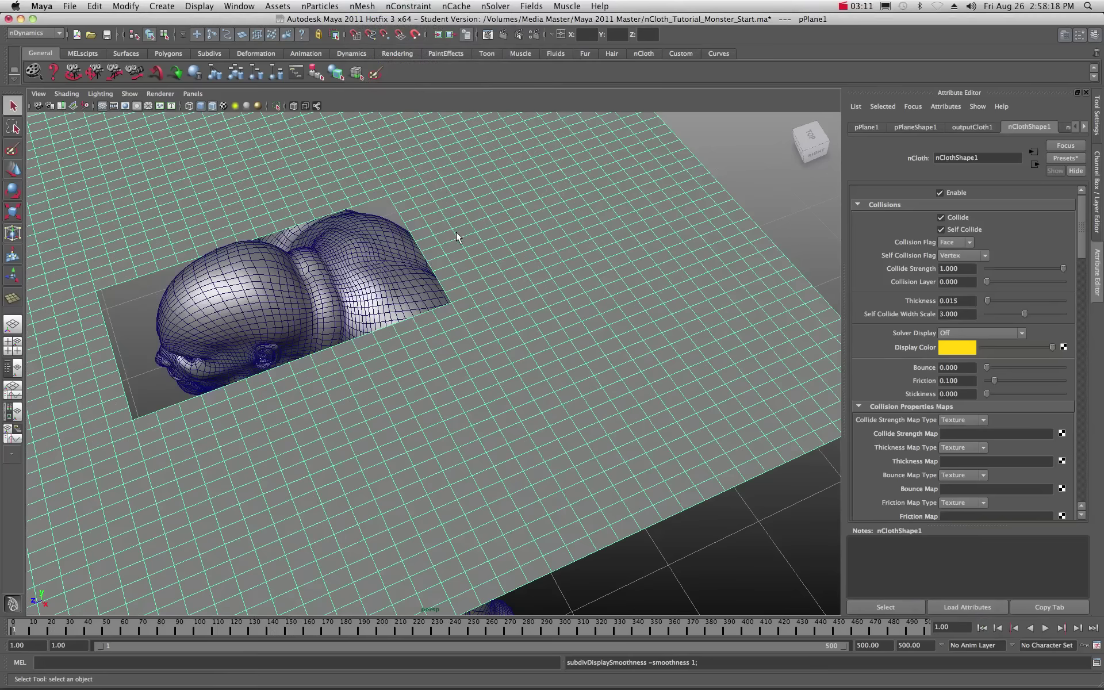
{"action": "key", "text": "3"}
{"action": "key", "text": "1"}
{"action": "left_click_drag", "start_coordinate": [345, 314], "coordinate": [382, 309], "text": "alt"}
{"action": "key", "text": "["}
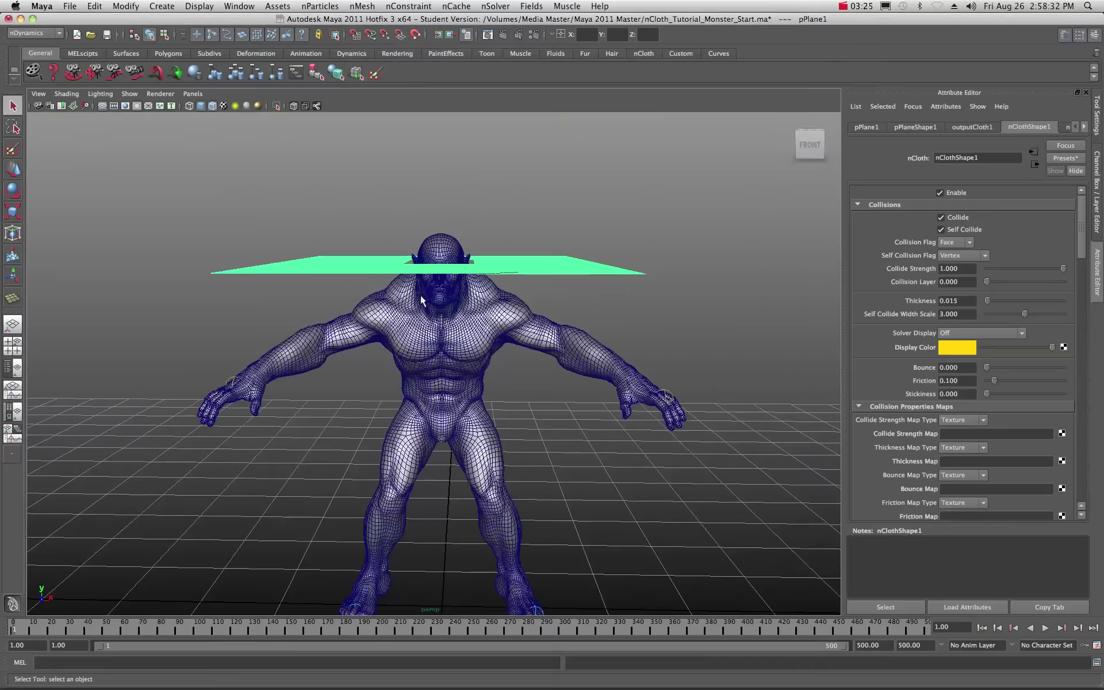
- Check the cloth plane's placement around the monster's head from the front, the side and above
{"action": "left_click_drag", "start_coordinate": [450, 335], "coordinate": [446, 387], "text": "alt"}
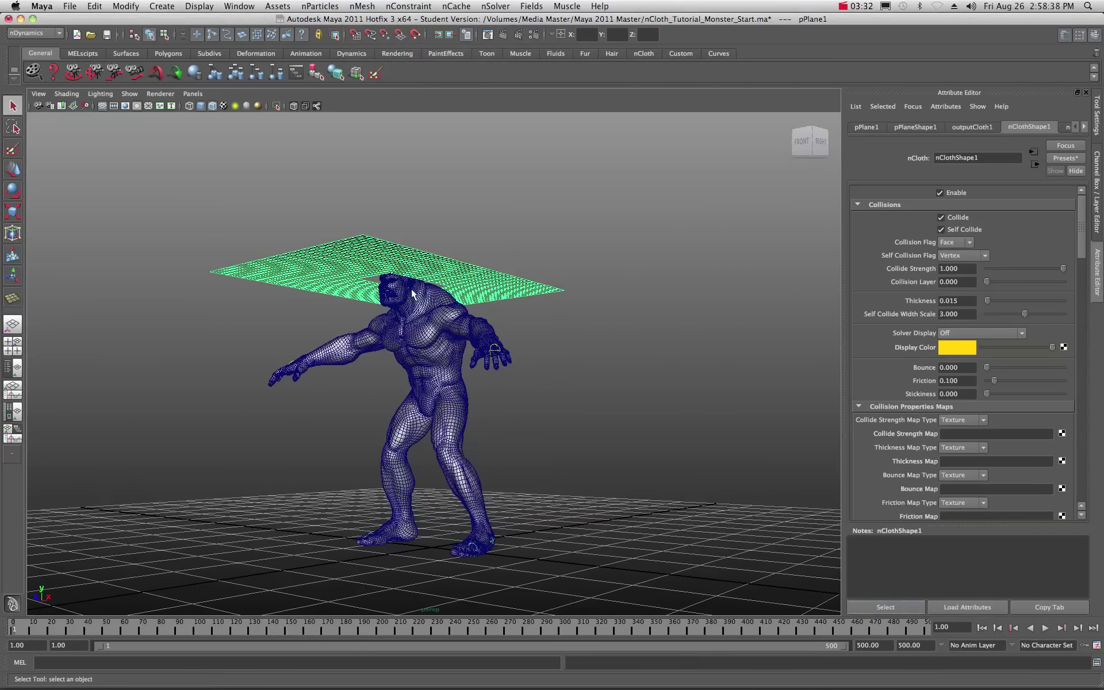
{"action": "left_click_drag", "start_coordinate": [504, 381], "coordinate": [457, 431], "text": "alt"}
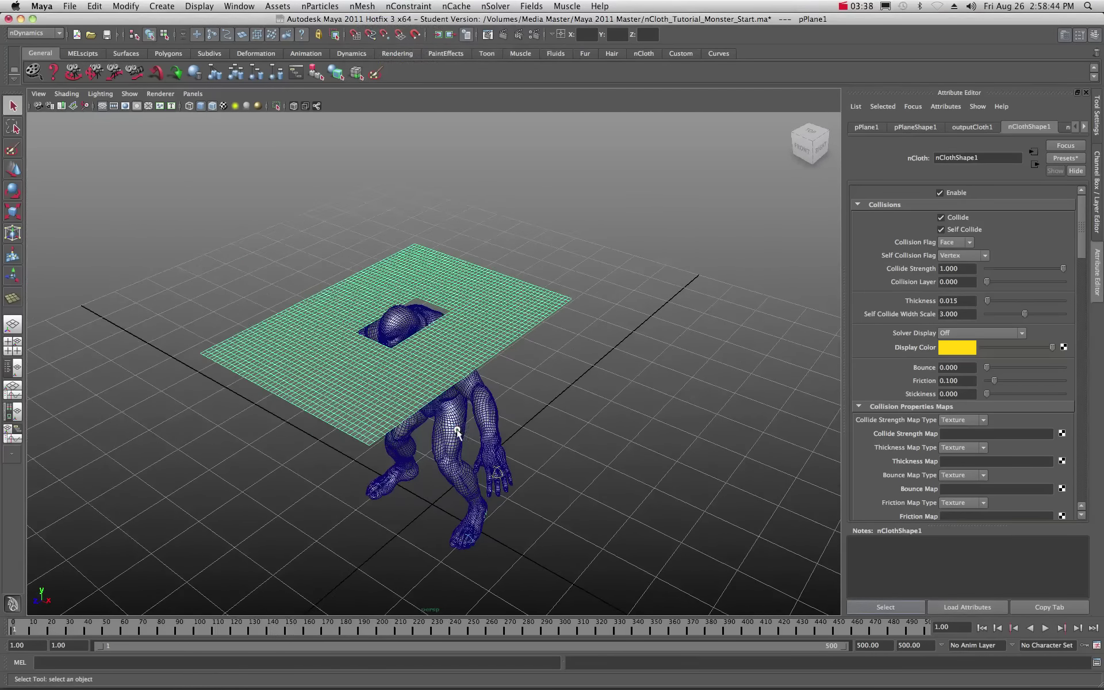
{"action": "mouse_move", "coordinate": [335, 449]}
{"action": "left_mouse_down", "text": "alt"}
{"action": "mouse_move", "coordinate": [375, 436]}
{"action": "mouse_move", "coordinate": [408, 286]}
{"action": "left_mouse_up", "text": "alt"}
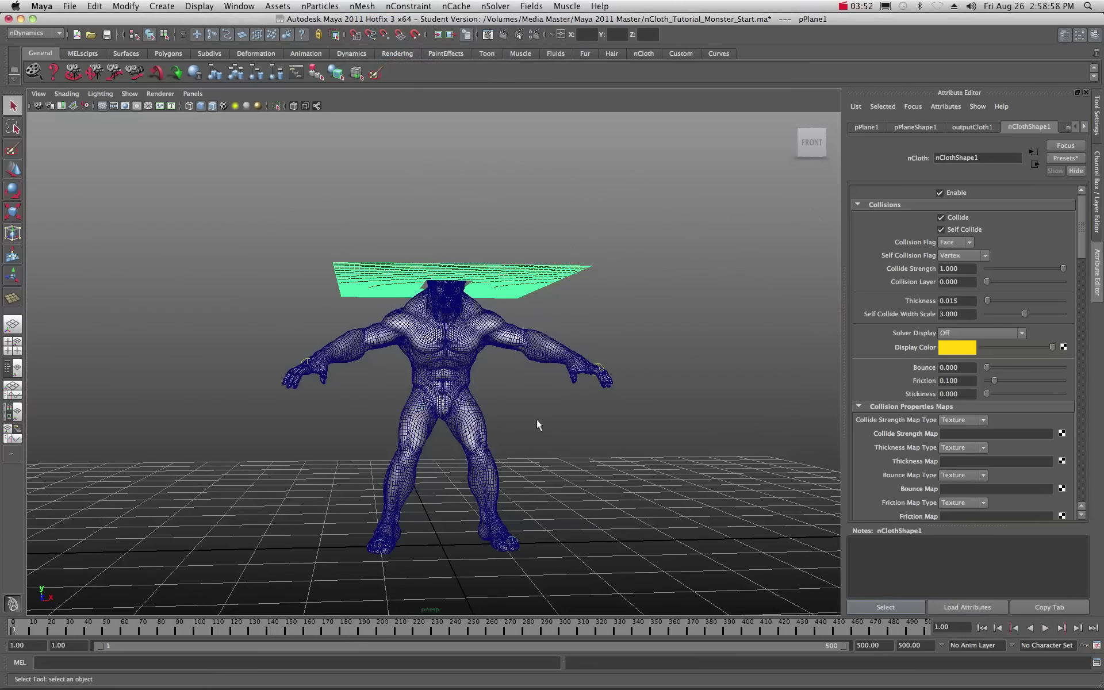
{"action": "left_click_drag", "start_coordinate": [550, 430], "coordinate": [520, 428], "text": "alt"}
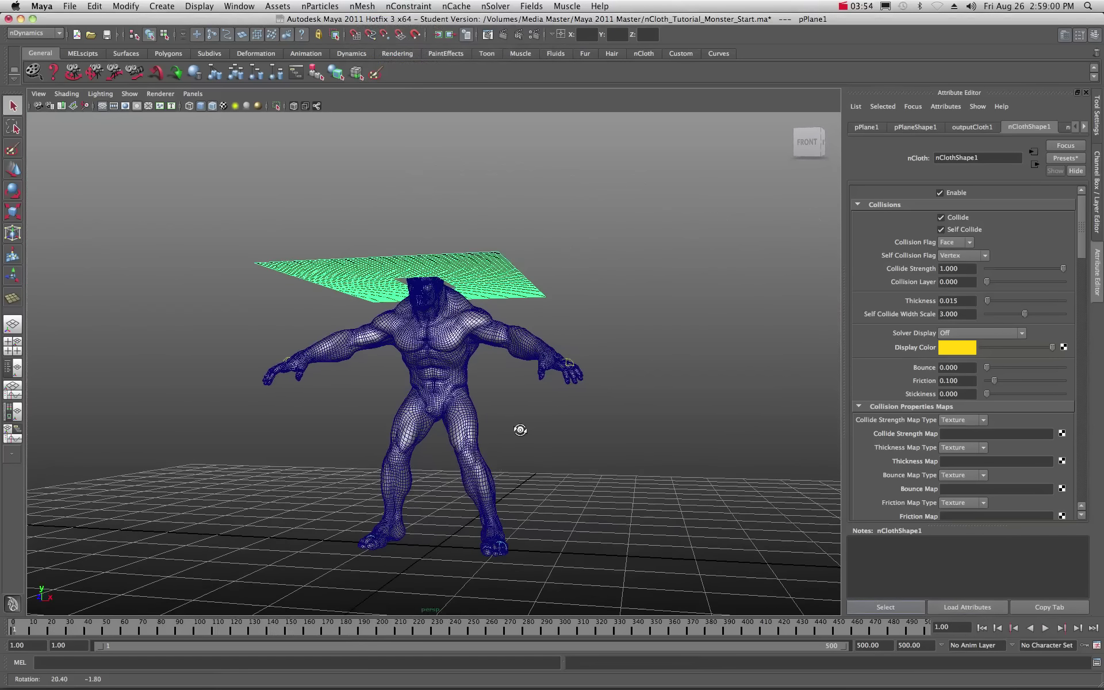
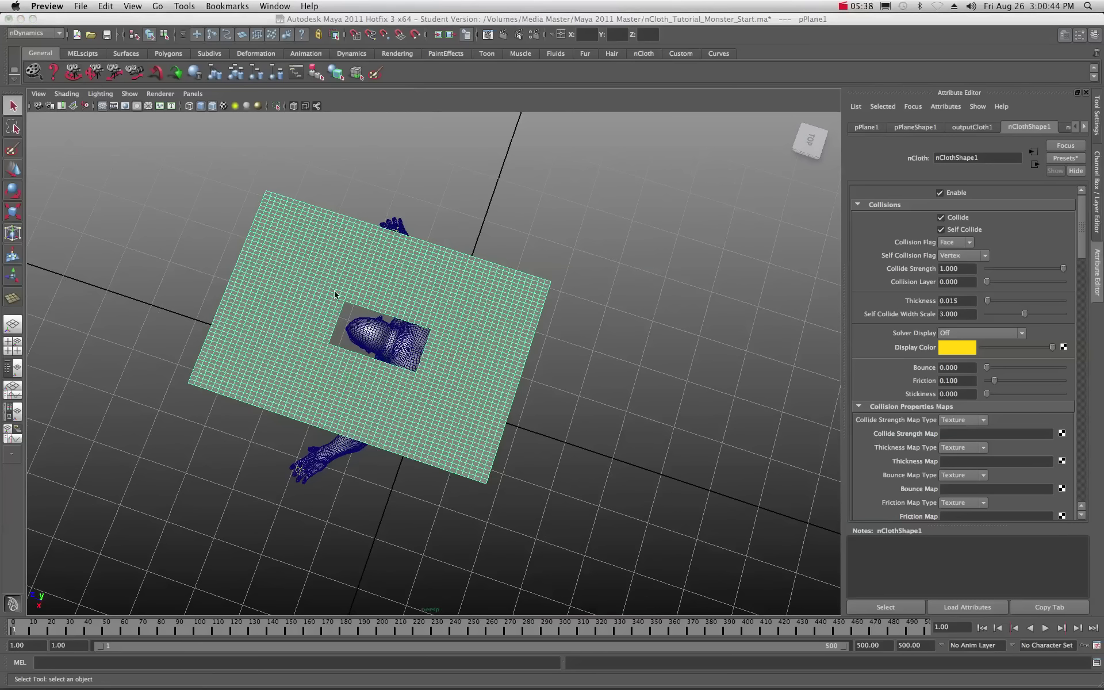
- Play the cloth simulation from frame 1 with the whole monster framed from the front, and stop it at frame 62
{"action": "left_click_drag", "start_coordinate": [288, 332], "coordinate": [456, 254], "text": "alt"}
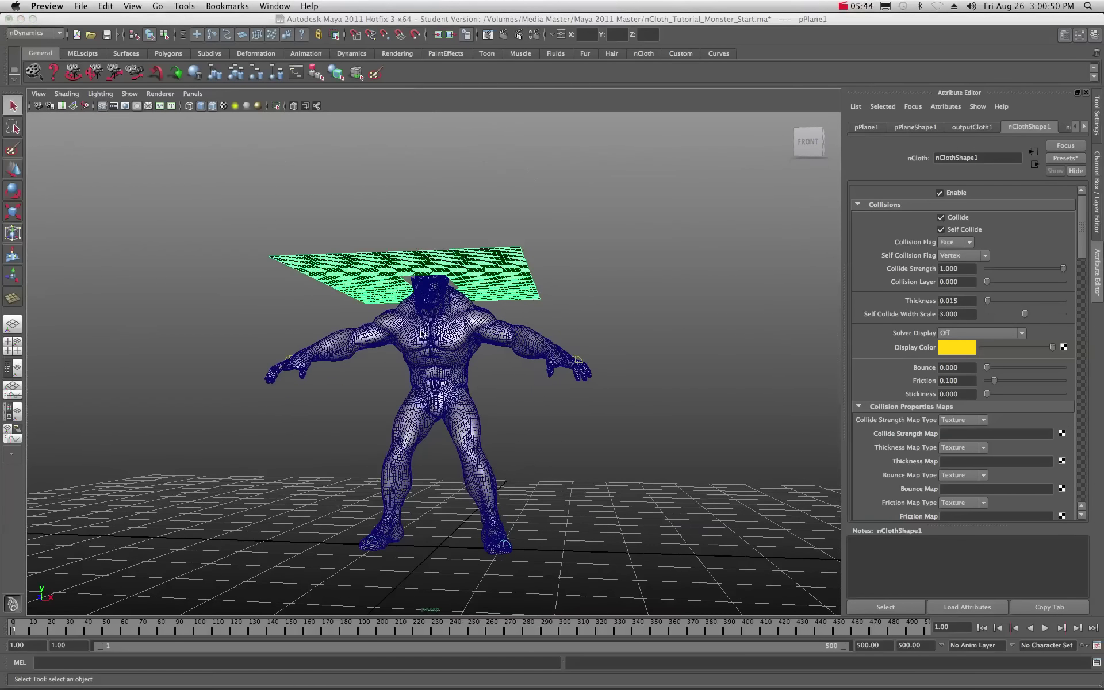
{"action": "middle_click", "coordinate": [673, 447], "text": "alt"}
{"action": "scroll", "coordinate": [603, 460], "scroll_direction": "up", "scroll_amount": 2}
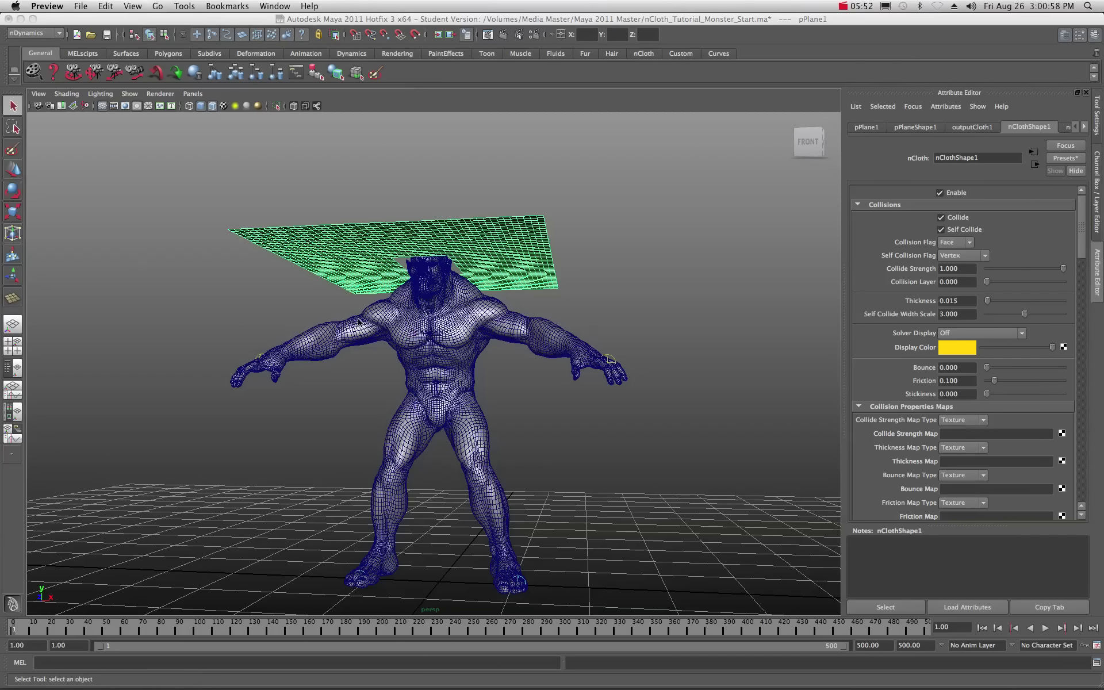
{"action": "left_click", "coordinate": [984, 630]}
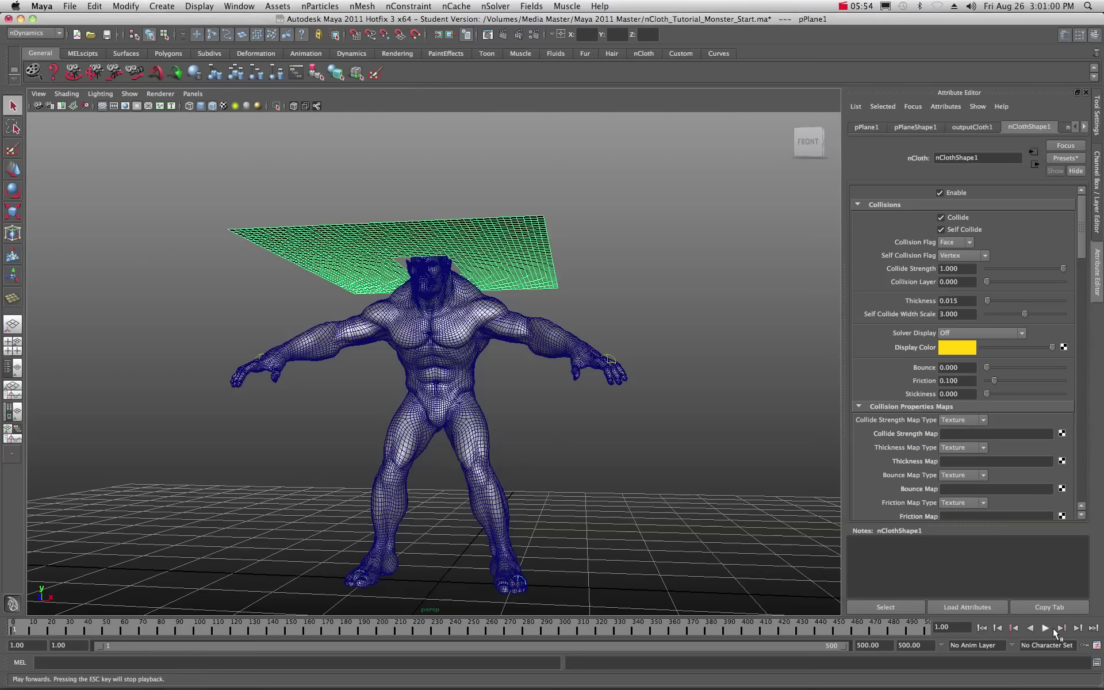
{"action": "left_click", "coordinate": [1044, 628]}
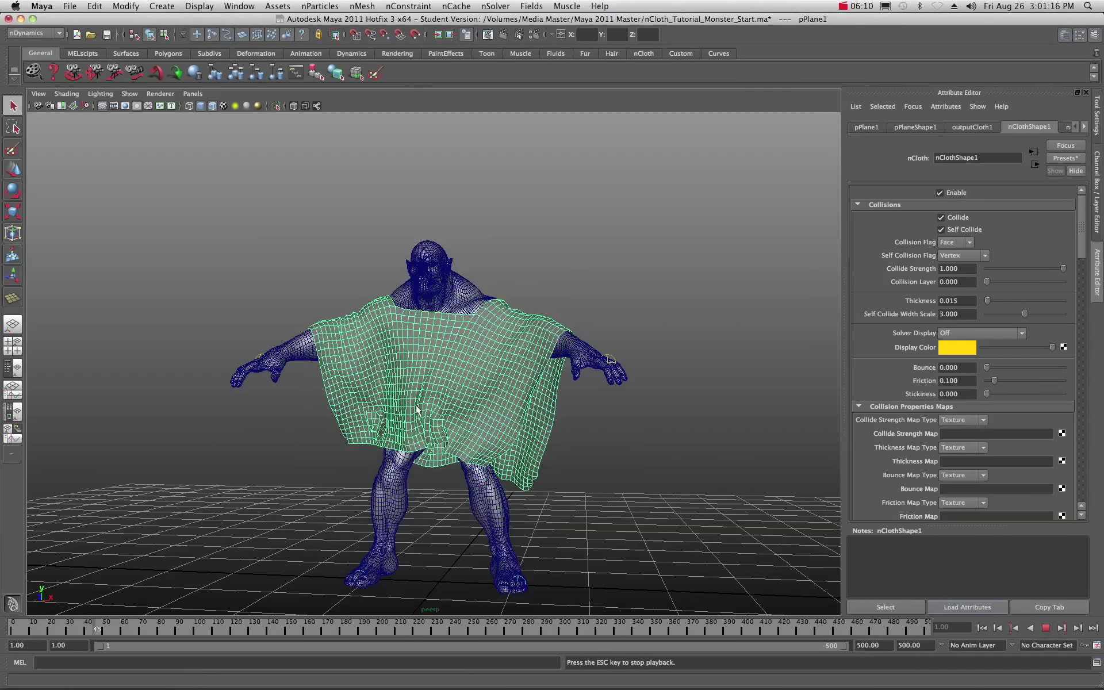
{"action": "left_click", "coordinate": [1050, 626]}
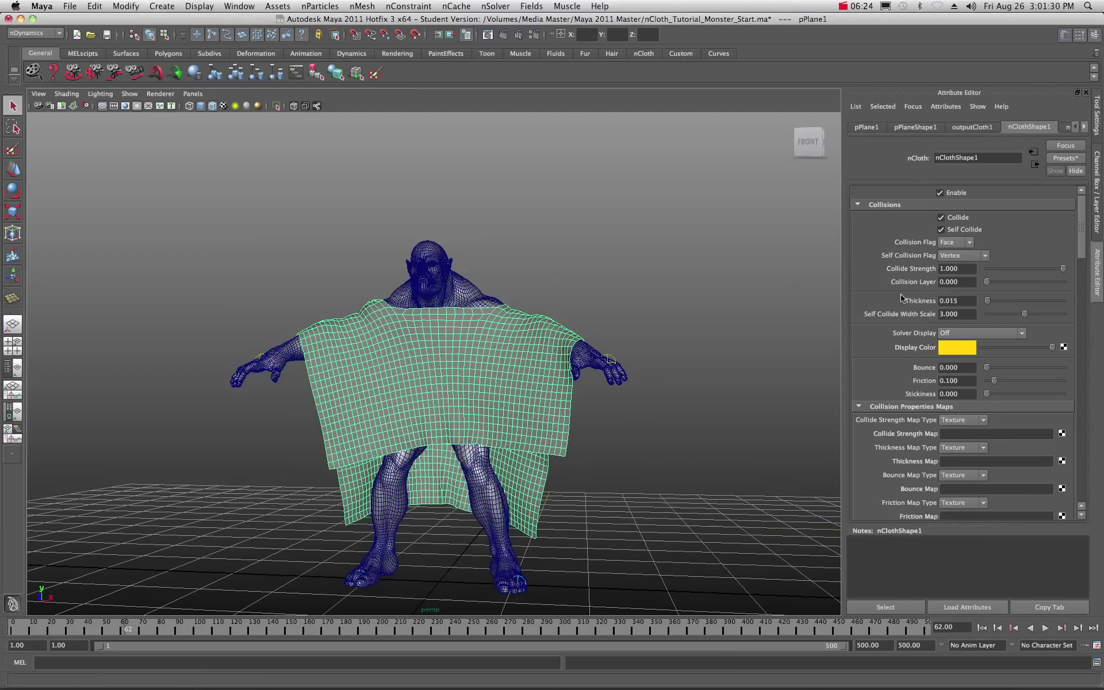
- Look through the cloth's collision settings, dynamic properties and property maps
{"action": "scroll", "coordinate": [891, 316], "scroll_direction": "down", "scroll_amount": 5}
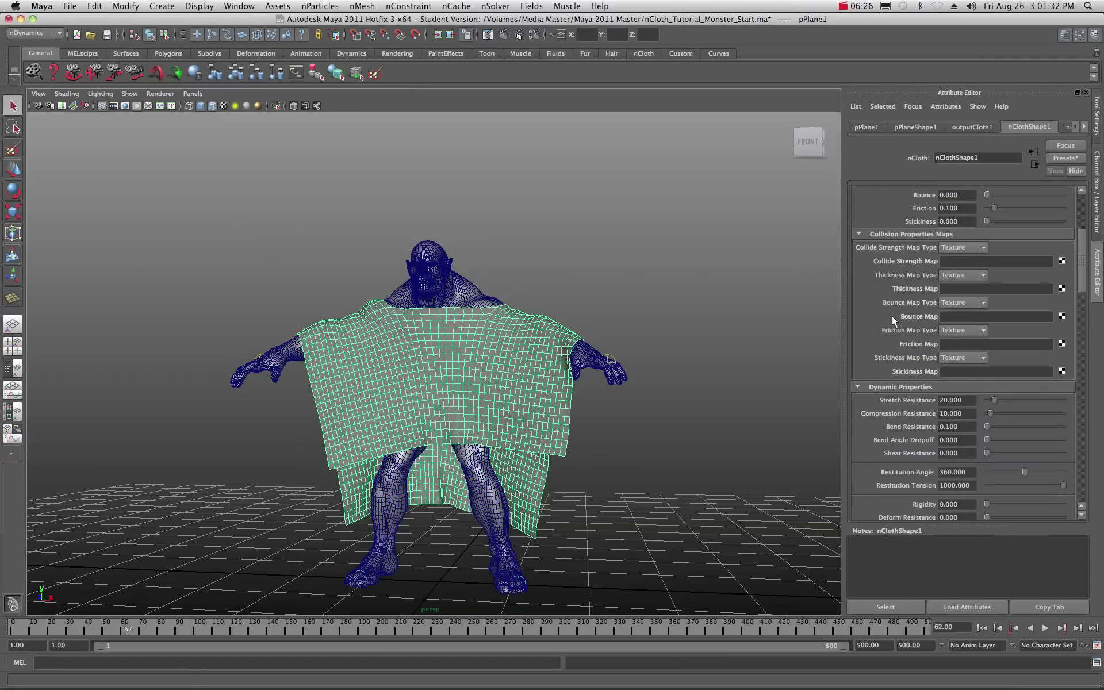
{"action": "scroll", "coordinate": [892, 316], "scroll_direction": "down", "scroll_amount": 6}
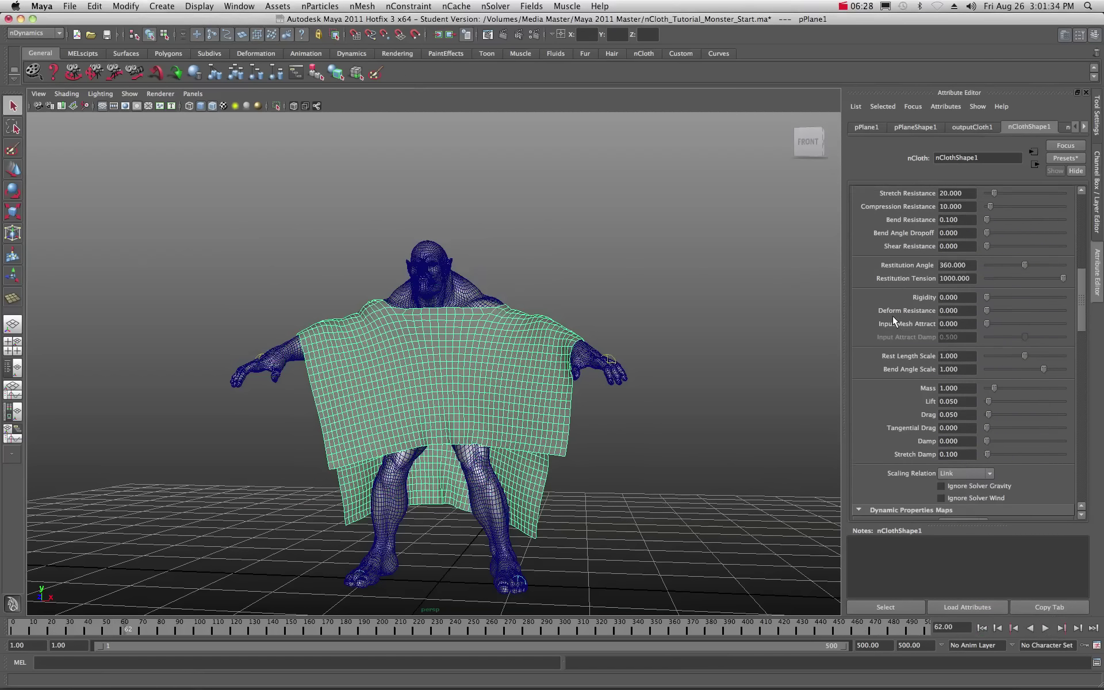
{"action": "scroll", "coordinate": [892, 315], "scroll_direction": "down", "scroll_amount": 4}
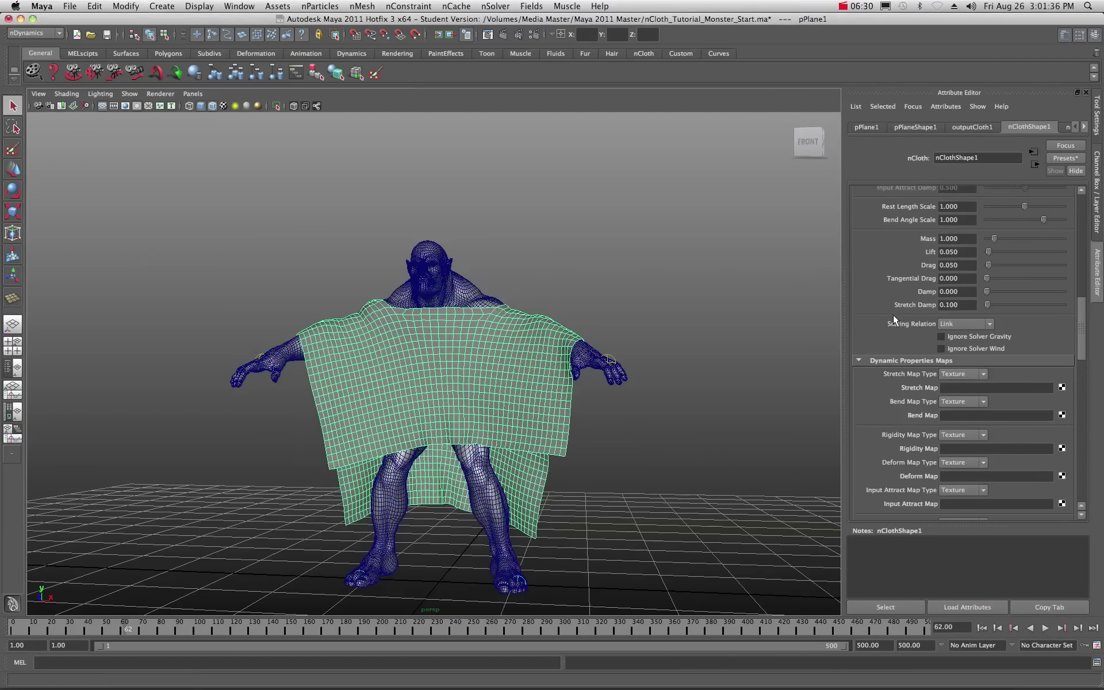
{"action": "scroll", "coordinate": [892, 315], "scroll_direction": "down", "scroll_amount": 4}
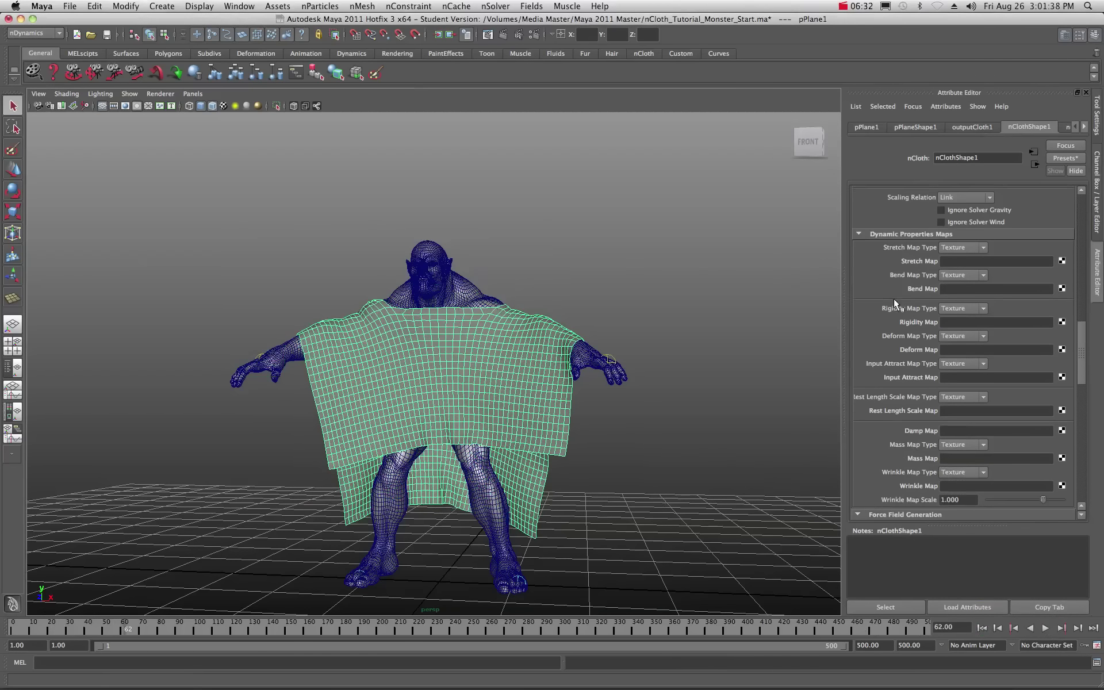
{"action": "scroll", "coordinate": [893, 302], "scroll_direction": "down", "scroll_amount": 2}
{"action": "scroll", "coordinate": [893, 299], "scroll_direction": "up", "scroll_amount": 6}
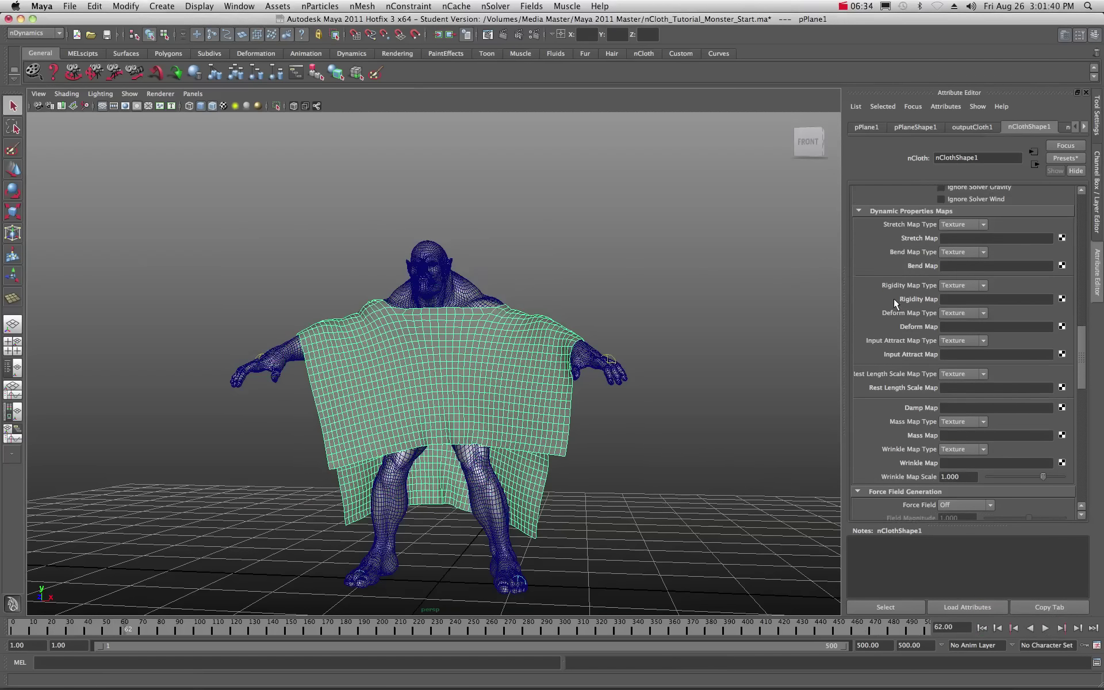
{"action": "scroll", "coordinate": [893, 299], "scroll_direction": "up", "scroll_amount": 7}
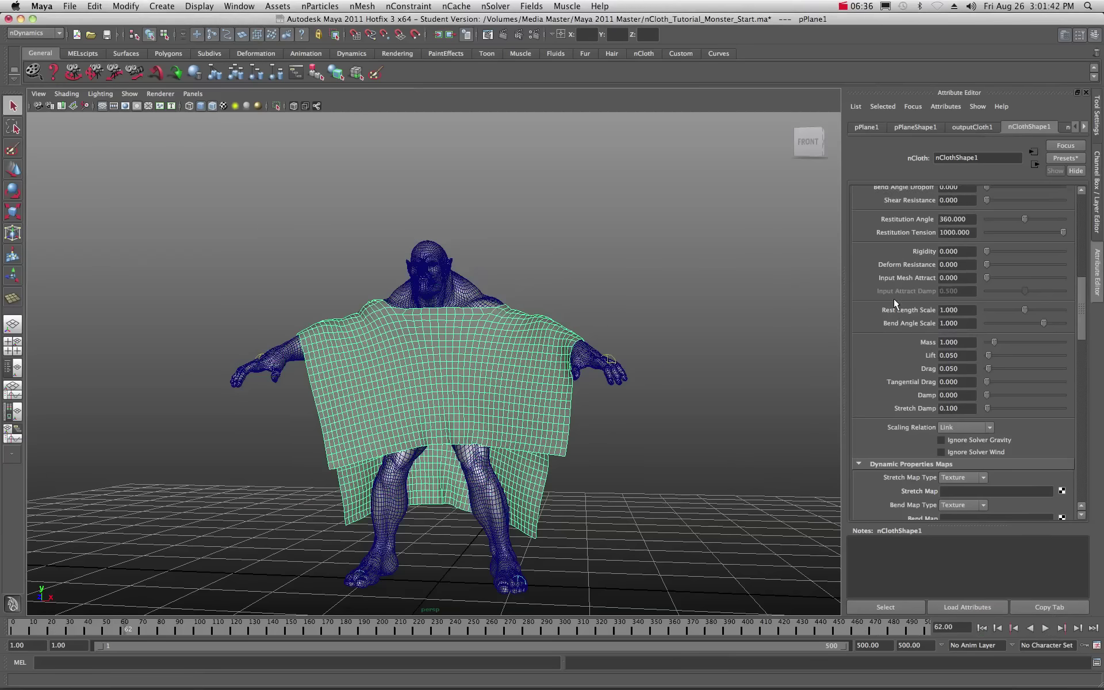
{"action": "scroll", "coordinate": [894, 298], "scroll_direction": "up", "scroll_amount": 5}
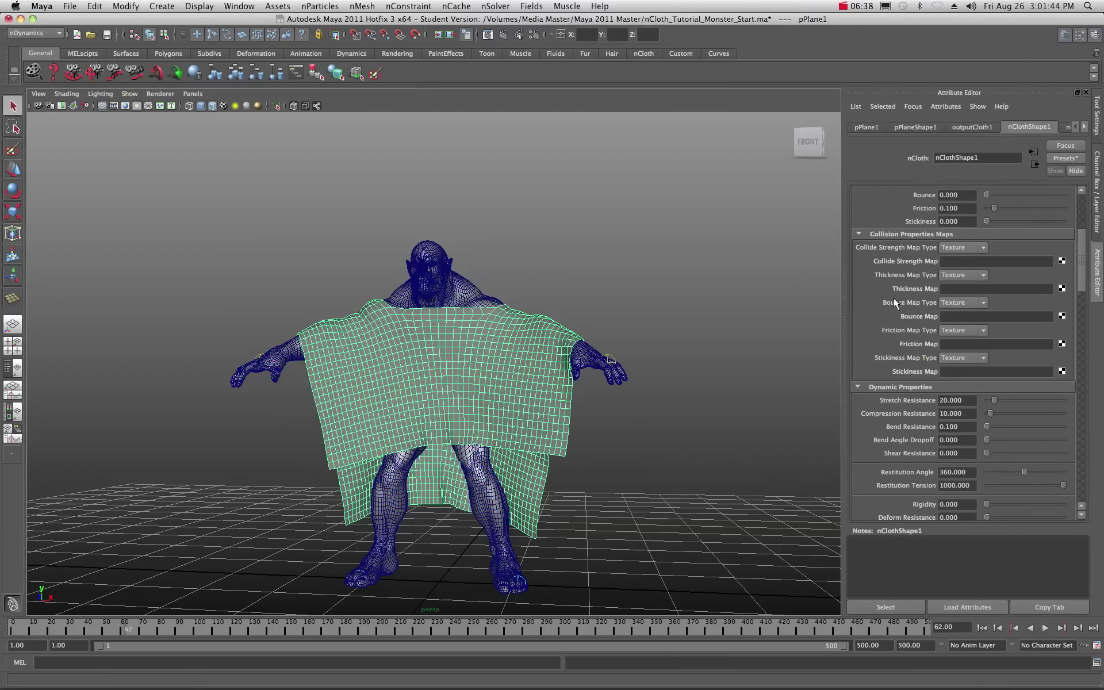
{"action": "scroll", "coordinate": [887, 292], "scroll_direction": "up", "scroll_amount": 2}
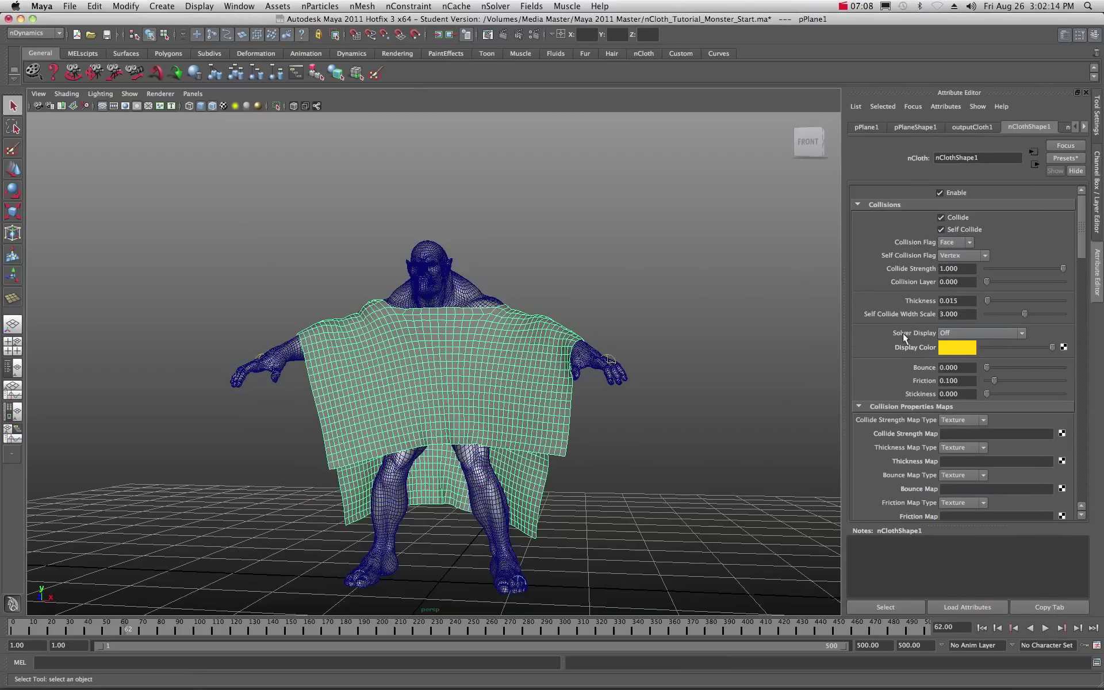
- Set the cloth's solver display to Self Collision Thickness
{"action": "left_click", "coordinate": [1022, 333]}
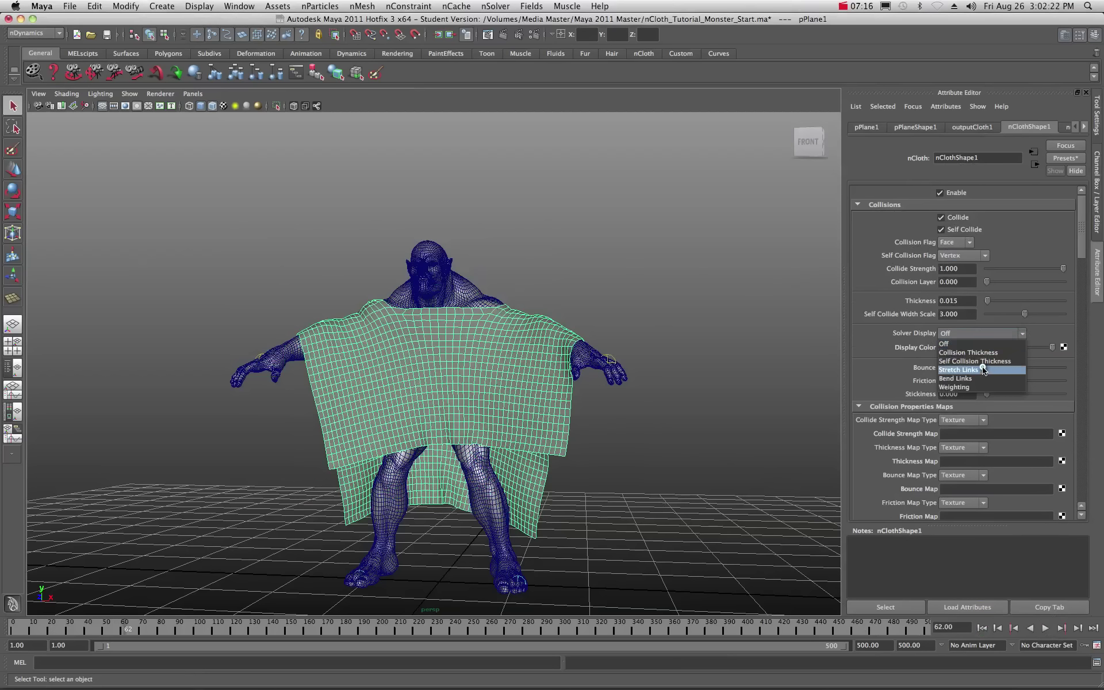
{"action": "left_click", "coordinate": [958, 362]}
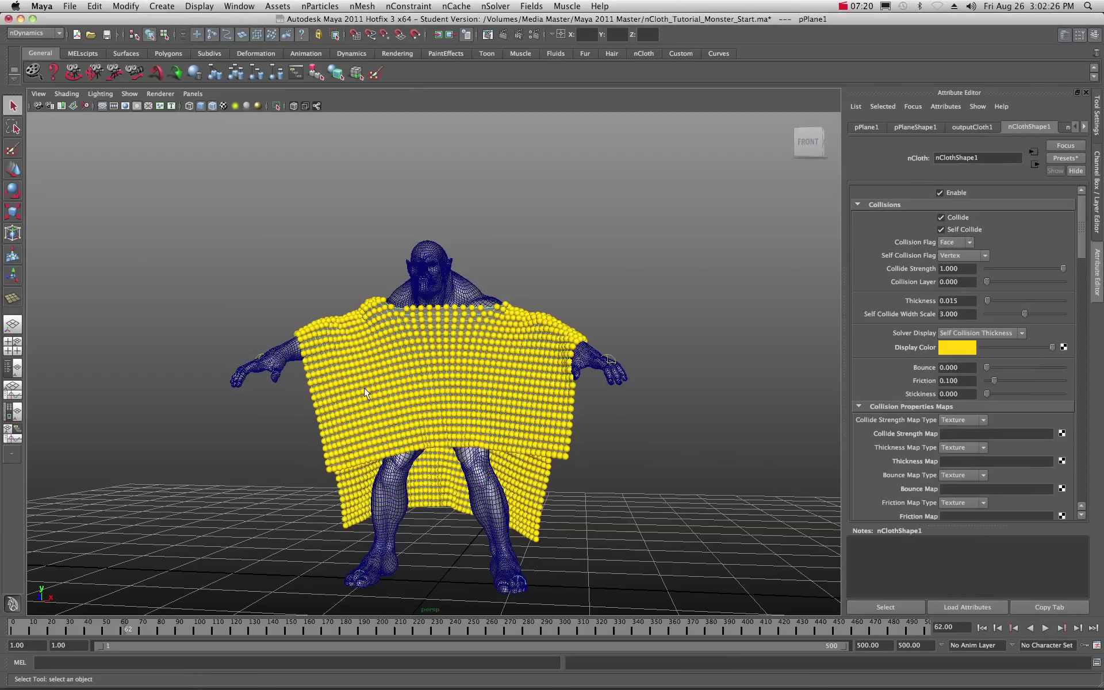
{"action": "scroll", "coordinate": [357, 387], "scroll_direction": "up", "scroll_amount": 6}
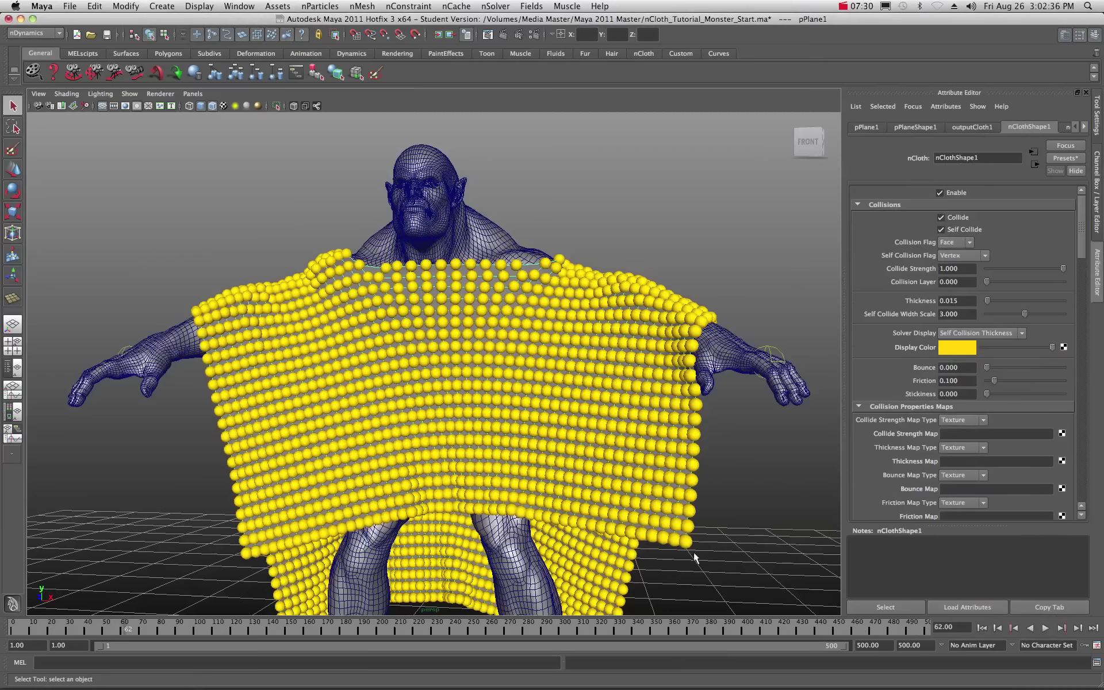
- Play the cloth simulation from frame 1 with the collision spheres displayed, and stop it at frame 46
{"action": "left_click", "coordinate": [983, 628]}
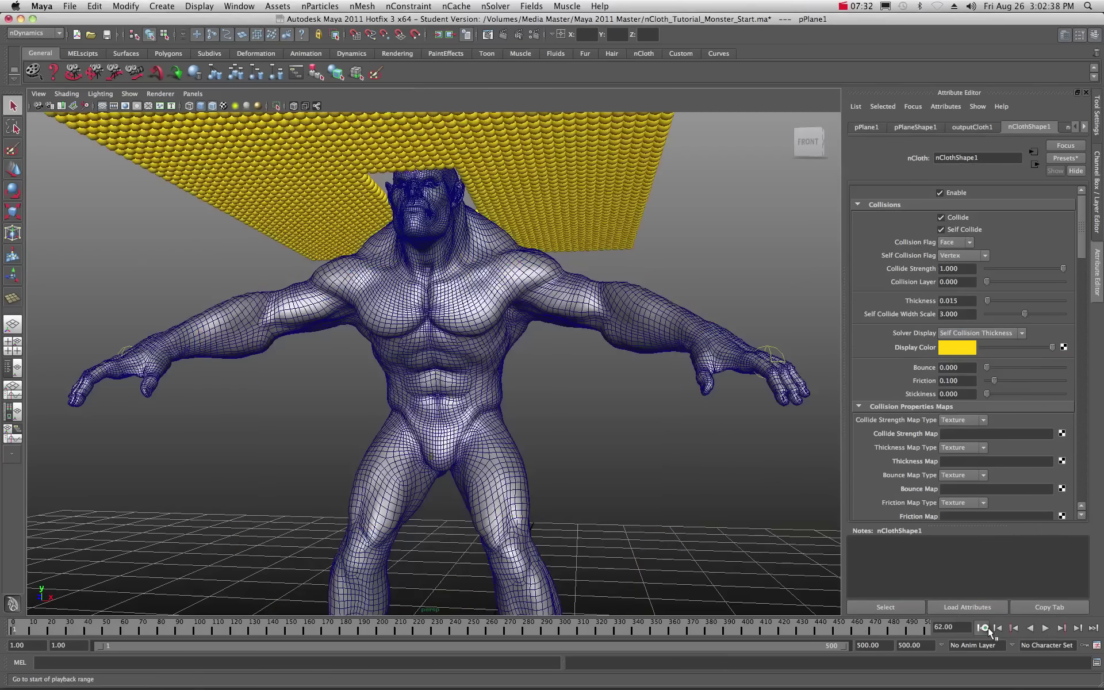
{"action": "left_click", "coordinate": [1046, 628]}
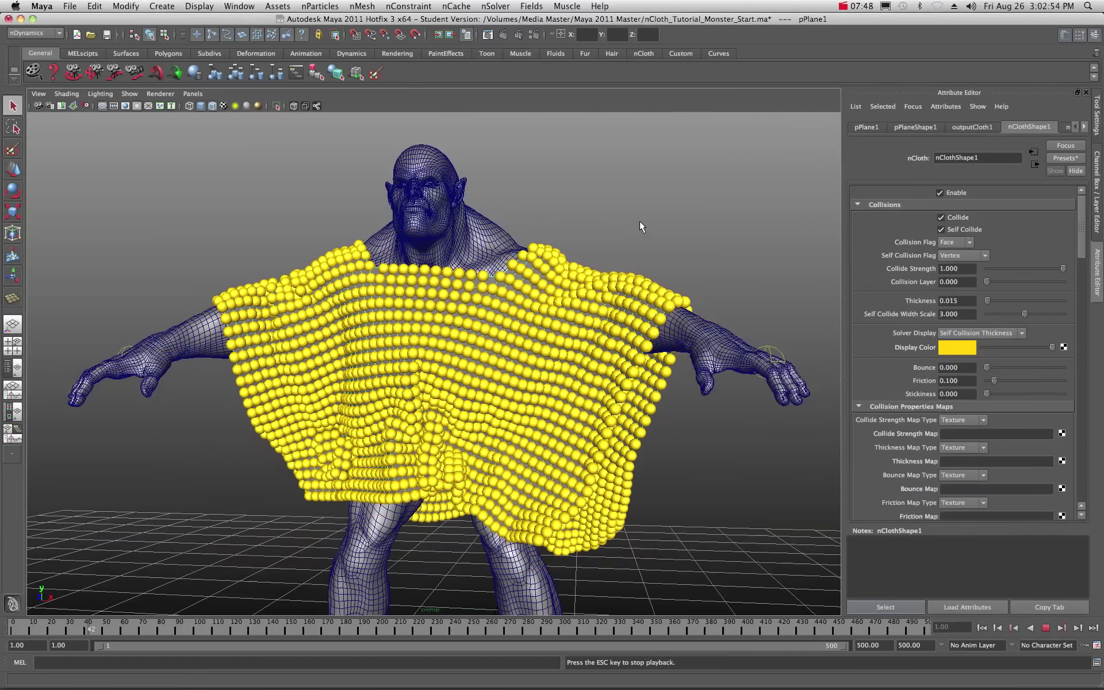
{"action": "key", "text": "Escape"}
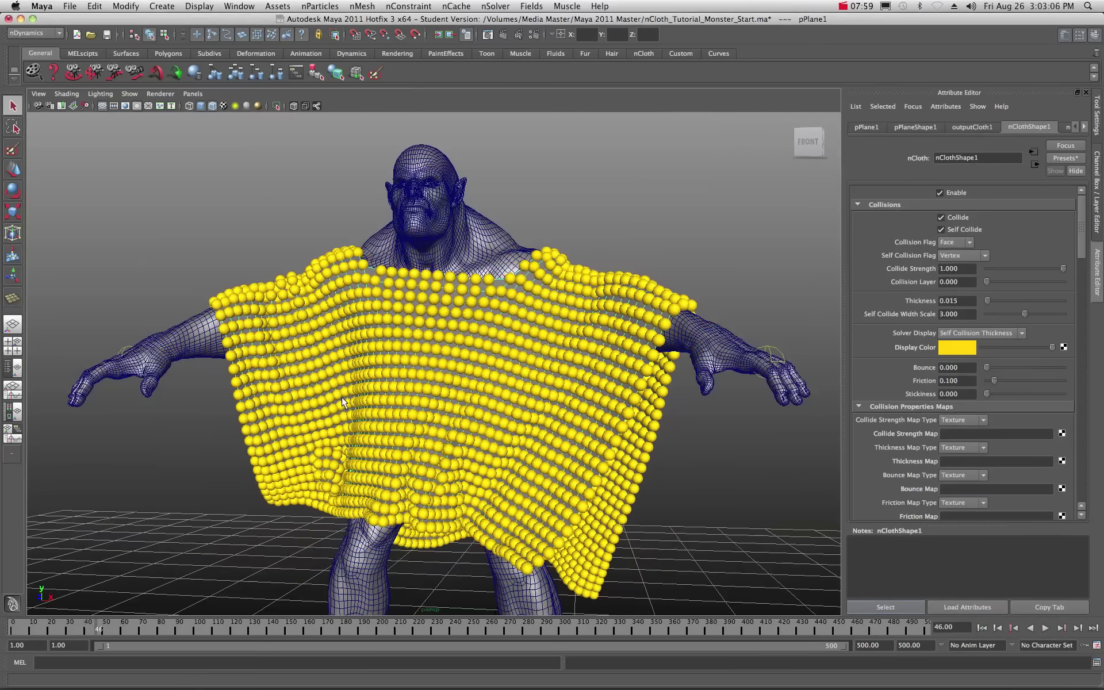
- Set the cloth's initial state from its current draped shape at frame 46
{"action": "scroll", "coordinate": [454, 358], "scroll_direction": "down", "scroll_amount": 5}
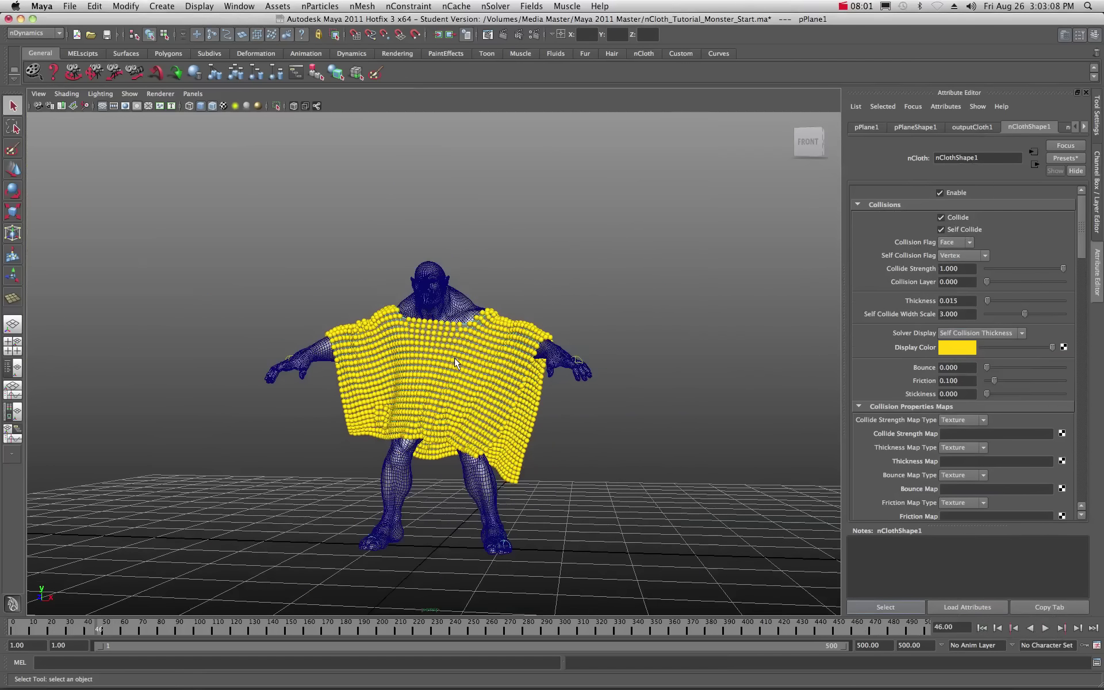
{"action": "scroll", "coordinate": [454, 358], "scroll_direction": "up", "scroll_amount": 2}
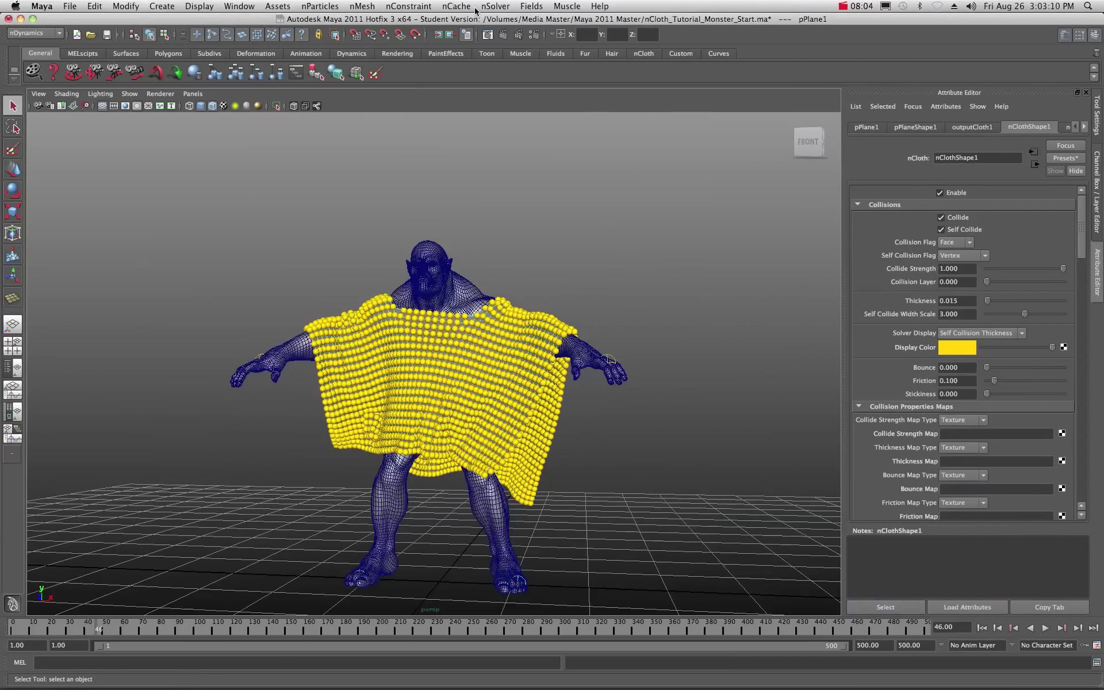
{"action": "left_click", "coordinate": [458, 7]}
{"action": "mouse_move", "coordinate": [497, 8]}
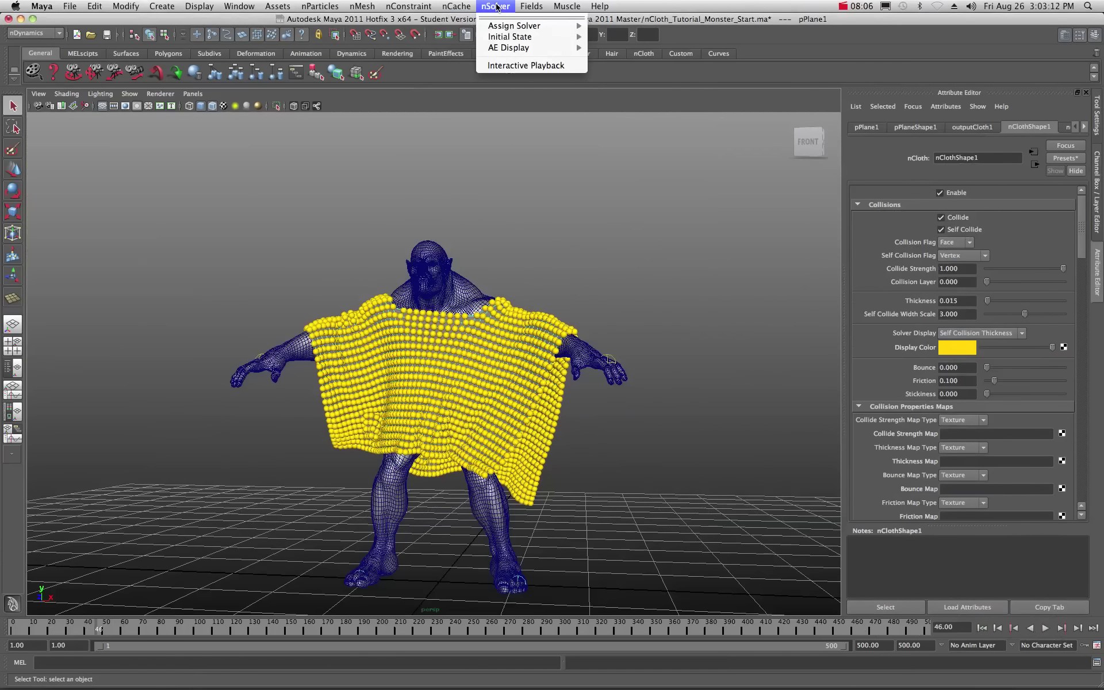
{"action": "mouse_move", "coordinate": [495, 39]}
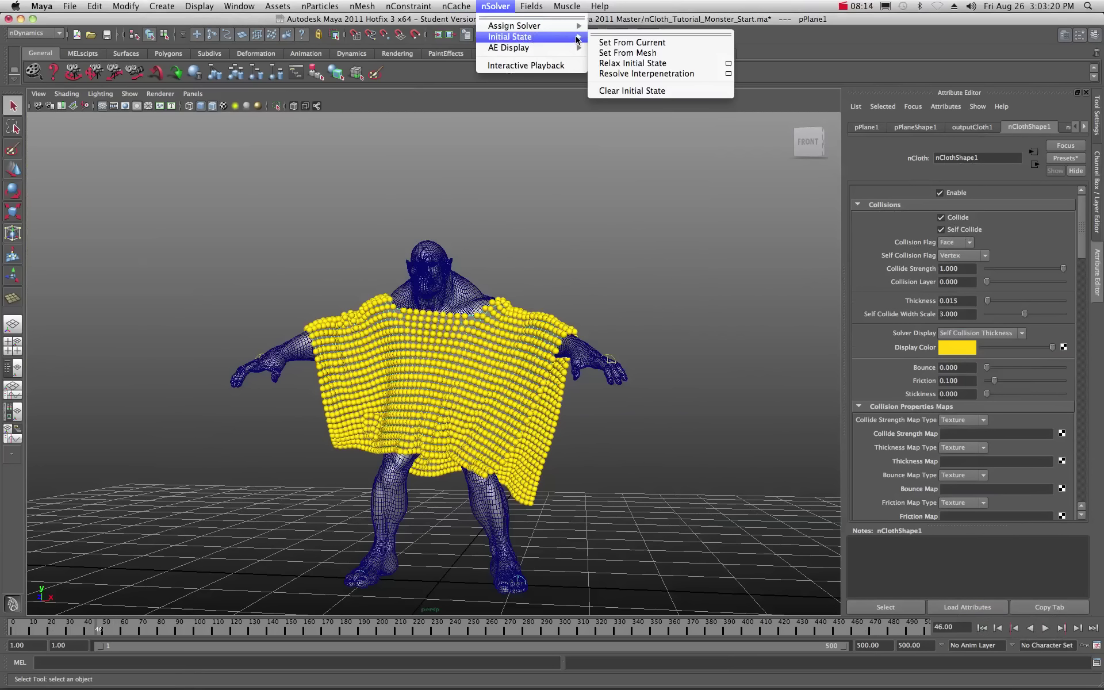
{"action": "left_click", "coordinate": [647, 44]}
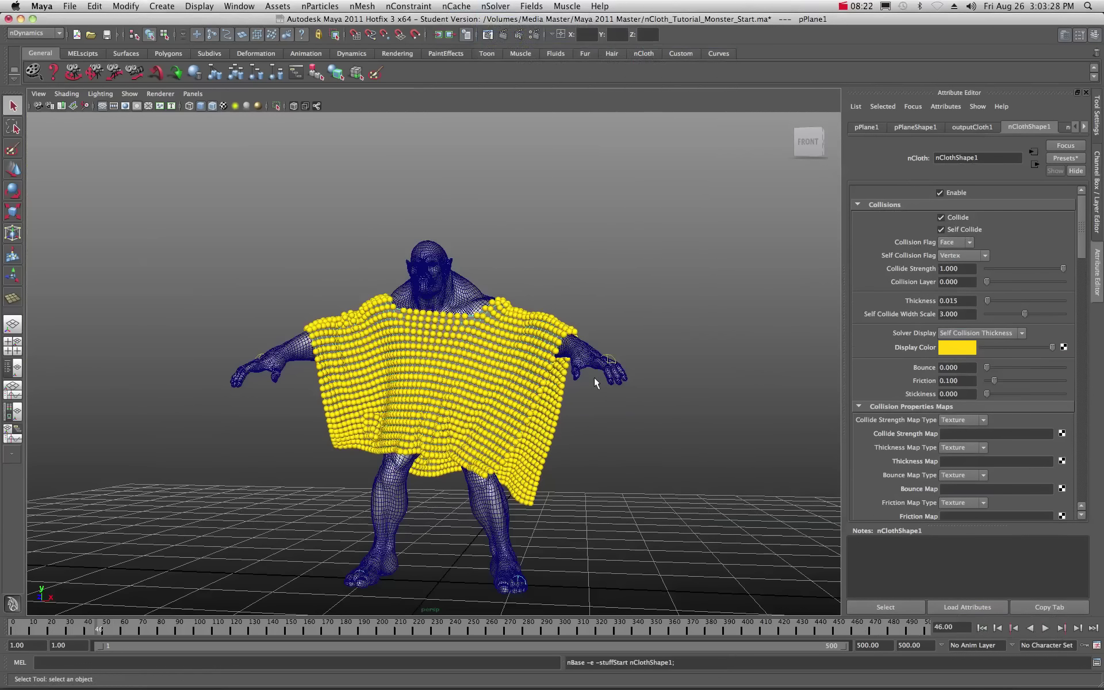
- Check the drape from behind and the front, and replay the simulation from the new initial state, stopping at frame 34
{"action": "left_click_drag", "start_coordinate": [509, 392], "coordinate": [271, 439], "text": "alt"}
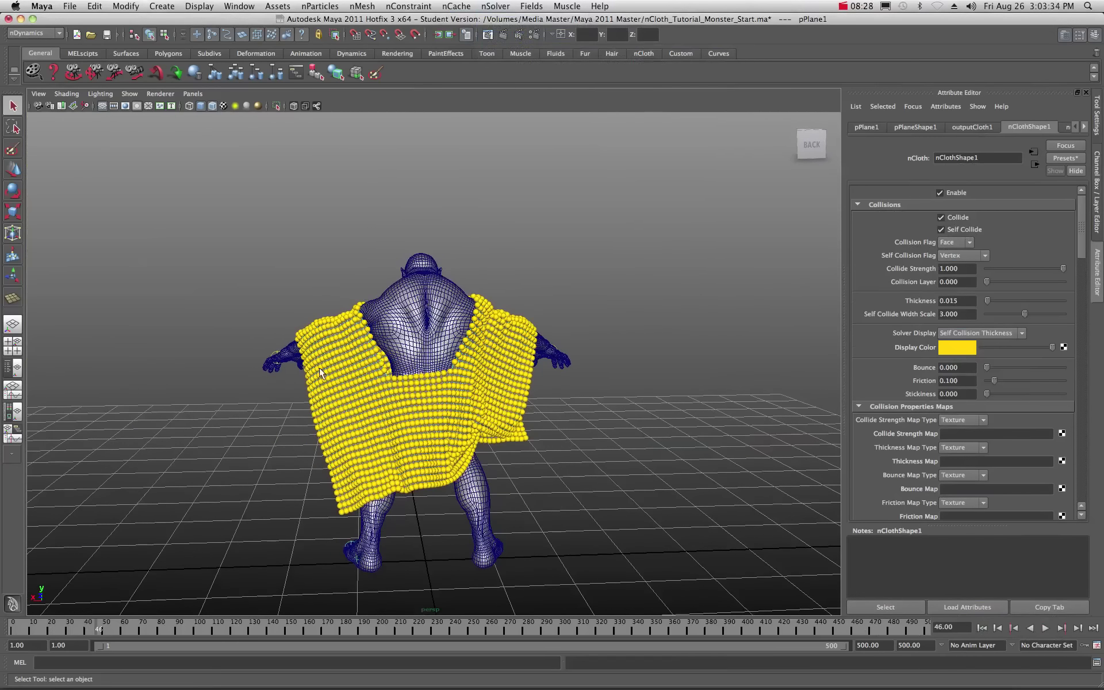
{"action": "left_click_drag", "start_coordinate": [303, 375], "coordinate": [523, 361], "text": "alt"}
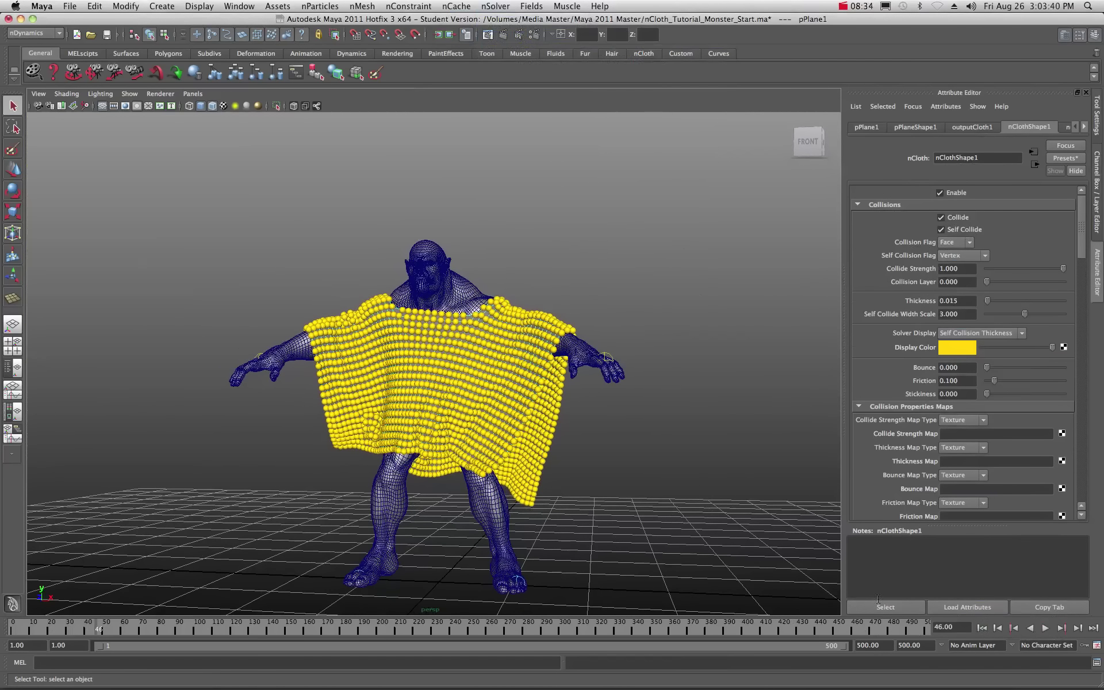
{"action": "left_click", "coordinate": [982, 627]}
{"action": "left_click", "coordinate": [1046, 627]}
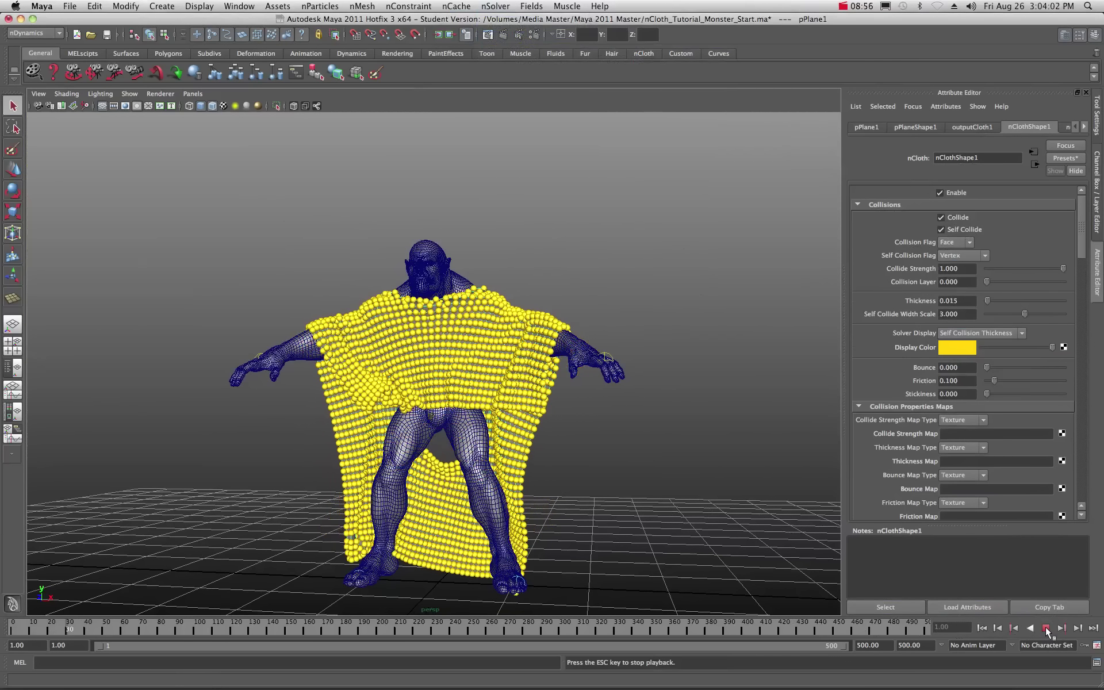
{"action": "left_click", "coordinate": [1044, 626]}
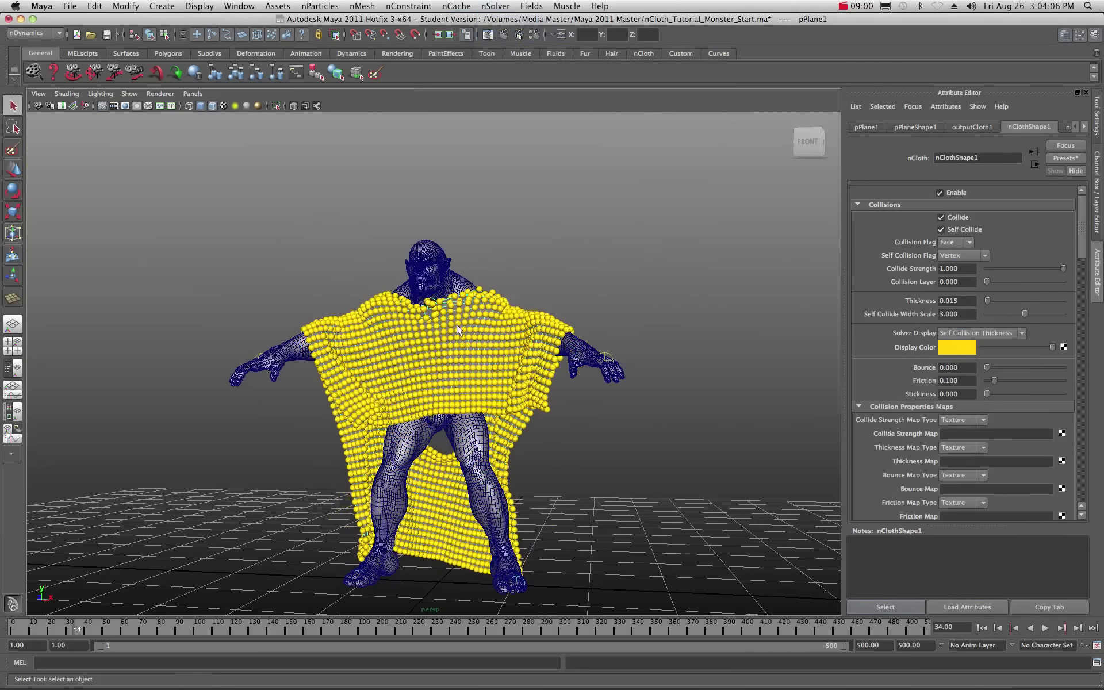
- Inspect the poncho at frame 34 from behind, from the side and from the front
{"action": "left_click_drag", "start_coordinate": [516, 363], "coordinate": [306, 395], "text": "alt"}
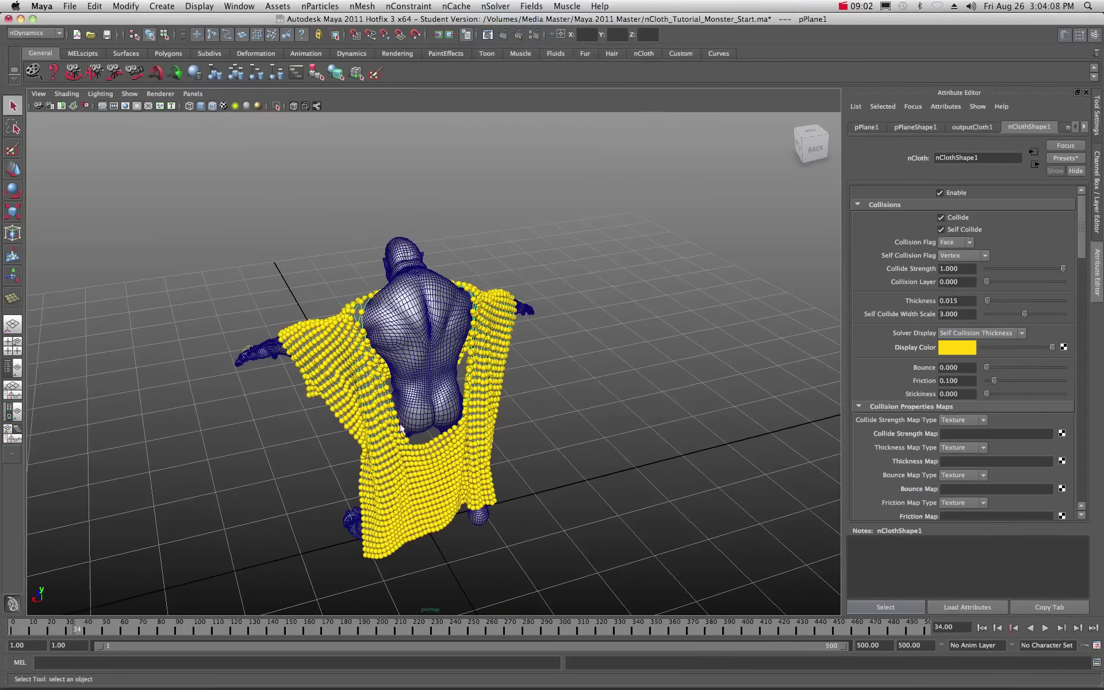
{"action": "left_click_drag", "start_coordinate": [426, 451], "coordinate": [547, 428], "text": "alt"}
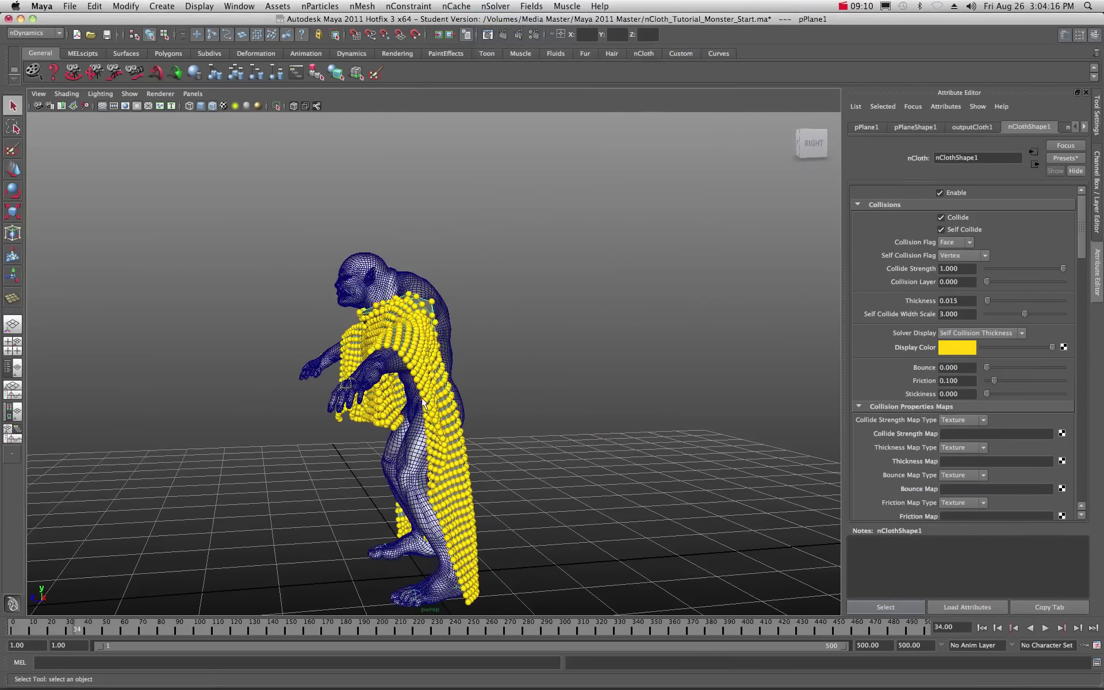
{"action": "left_click_drag", "start_coordinate": [443, 397], "coordinate": [544, 392], "text": "alt"}
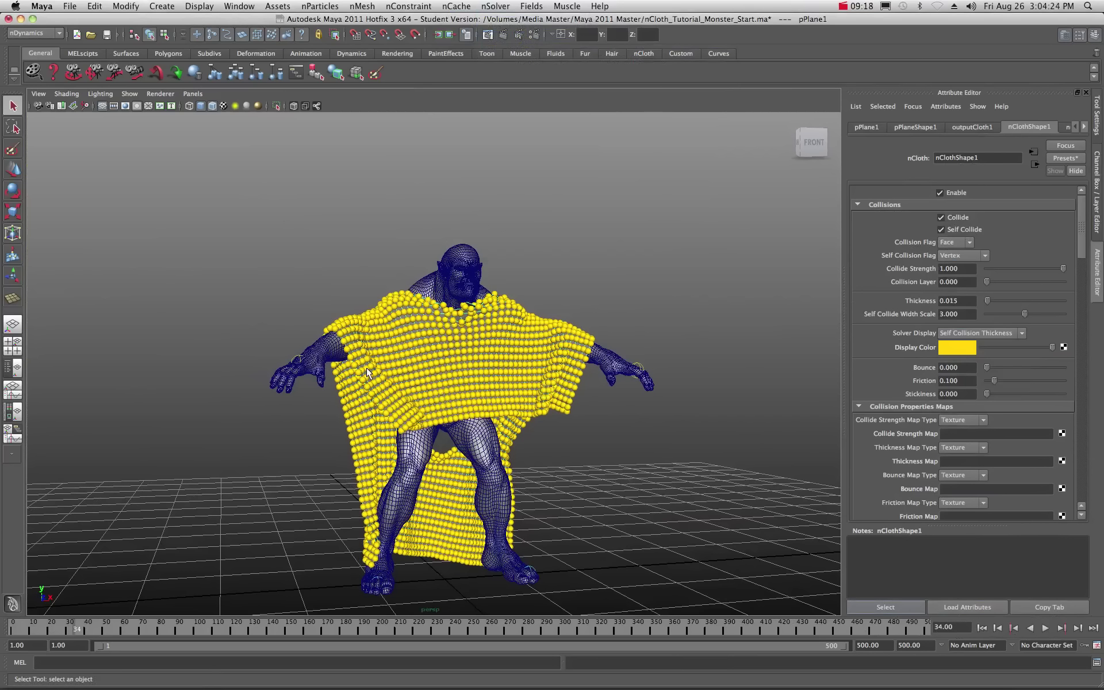
- Return to frame 1 and clear the cloth's initial state
{"action": "left_click", "coordinate": [981, 628]}
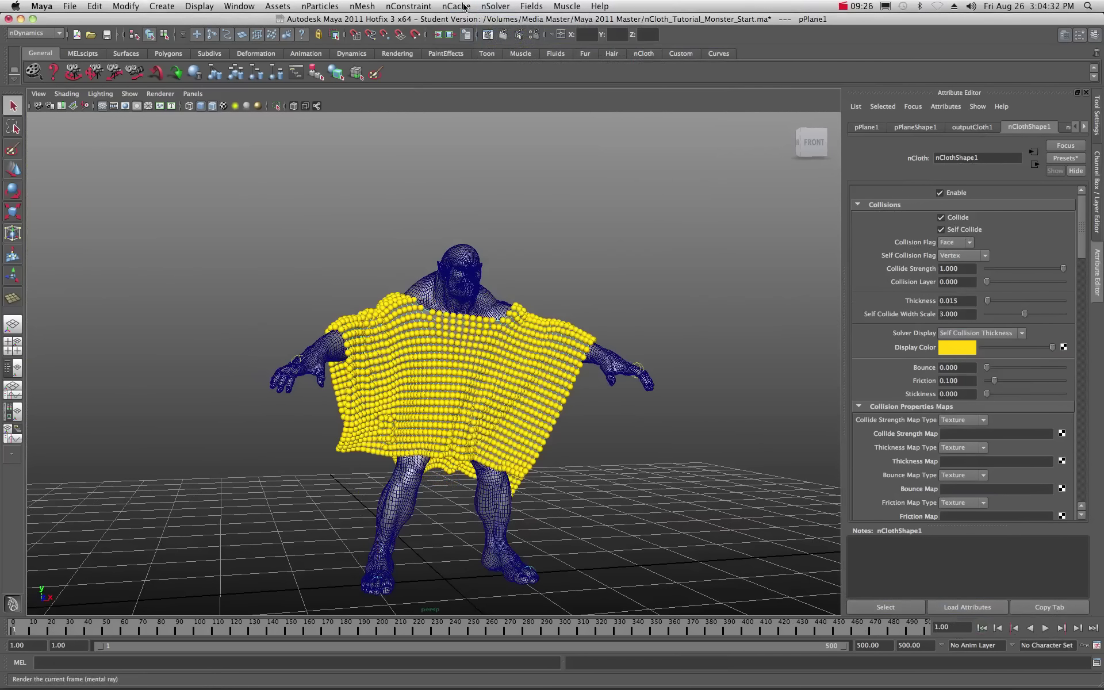
{"action": "left_click", "coordinate": [496, 7]}
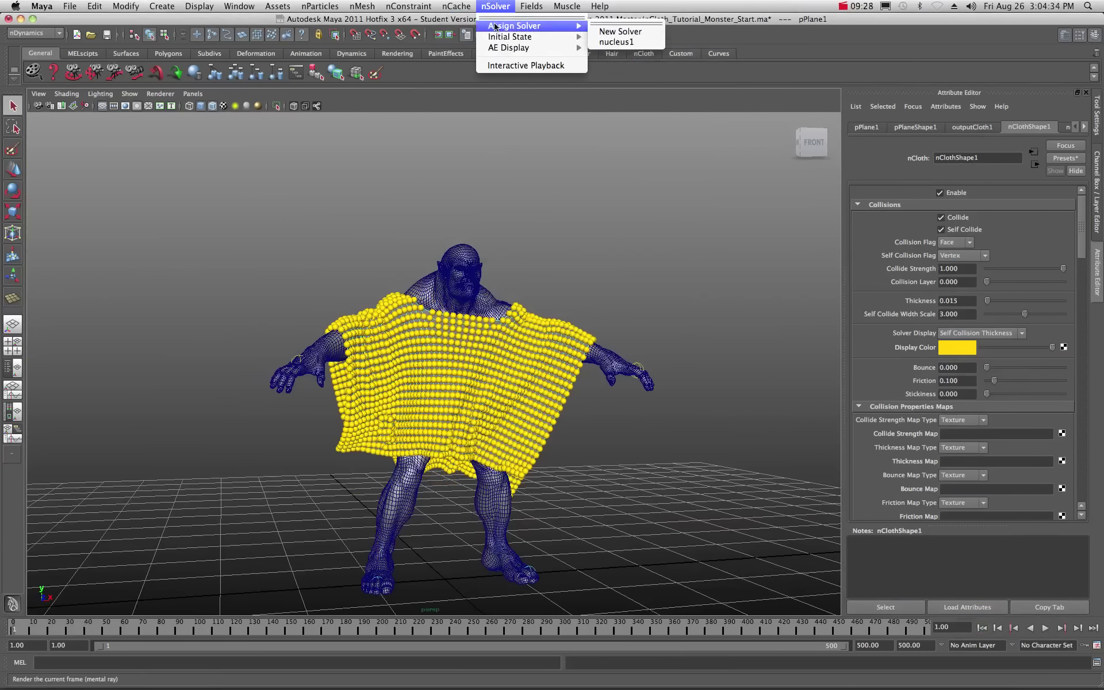
{"action": "mouse_move", "coordinate": [498, 38]}
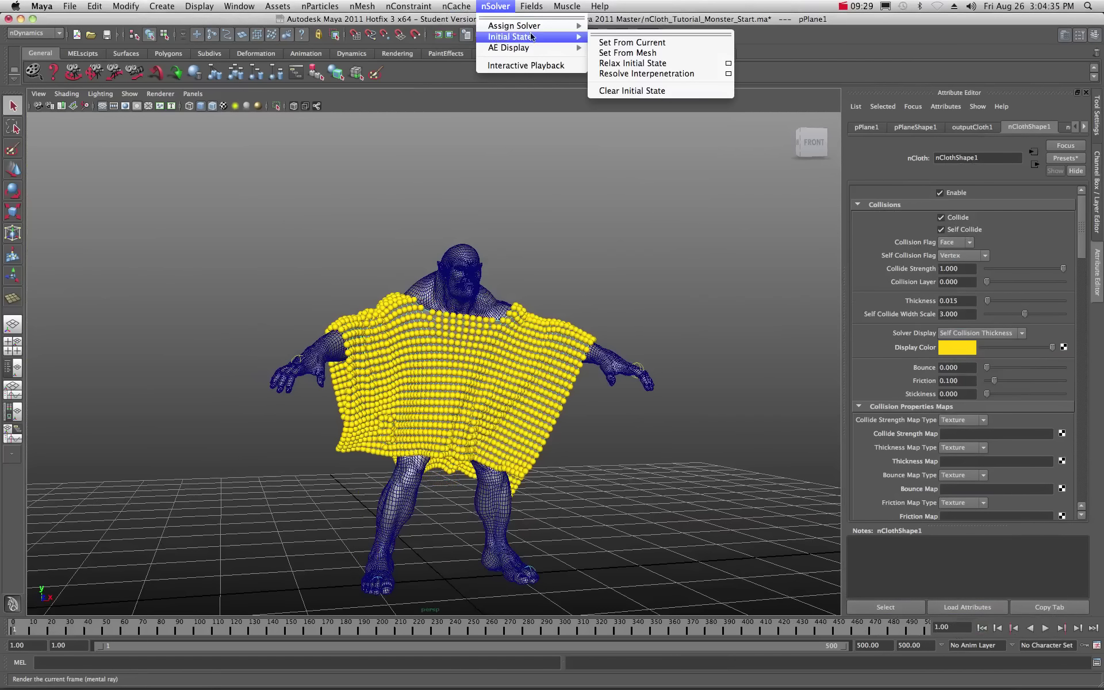
{"action": "left_click", "coordinate": [629, 91]}
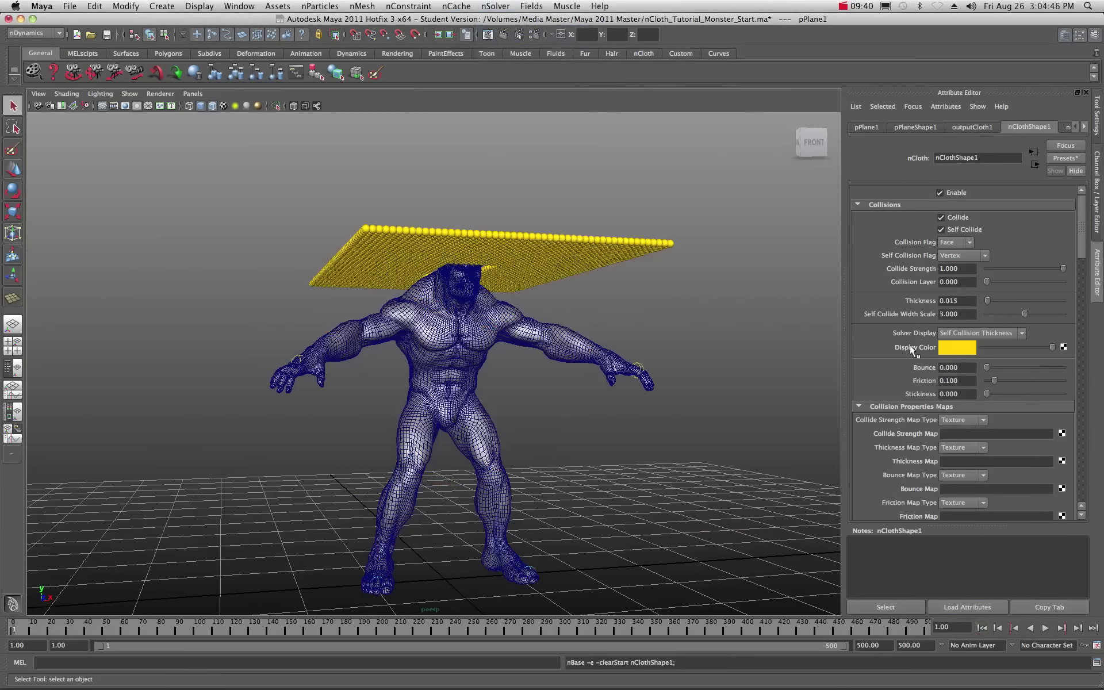
- Turn the cloth's solver display off and play the simulation from frame 1, stopping at frame 46
{"action": "left_click", "coordinate": [1022, 333]}
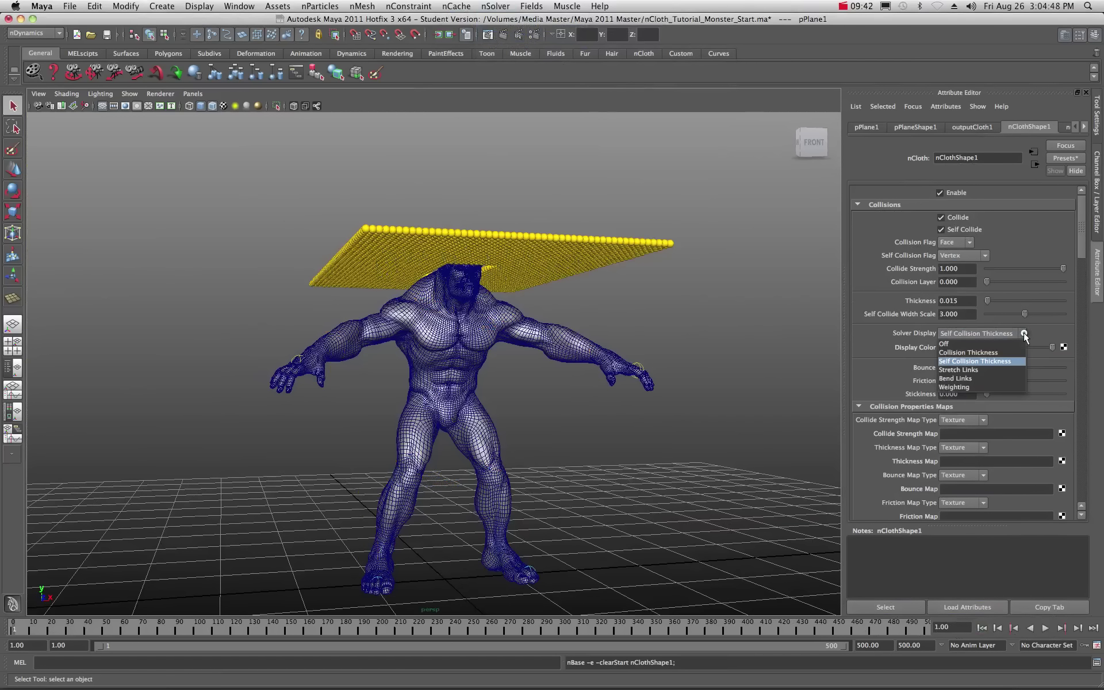
{"action": "left_click", "coordinate": [987, 342]}
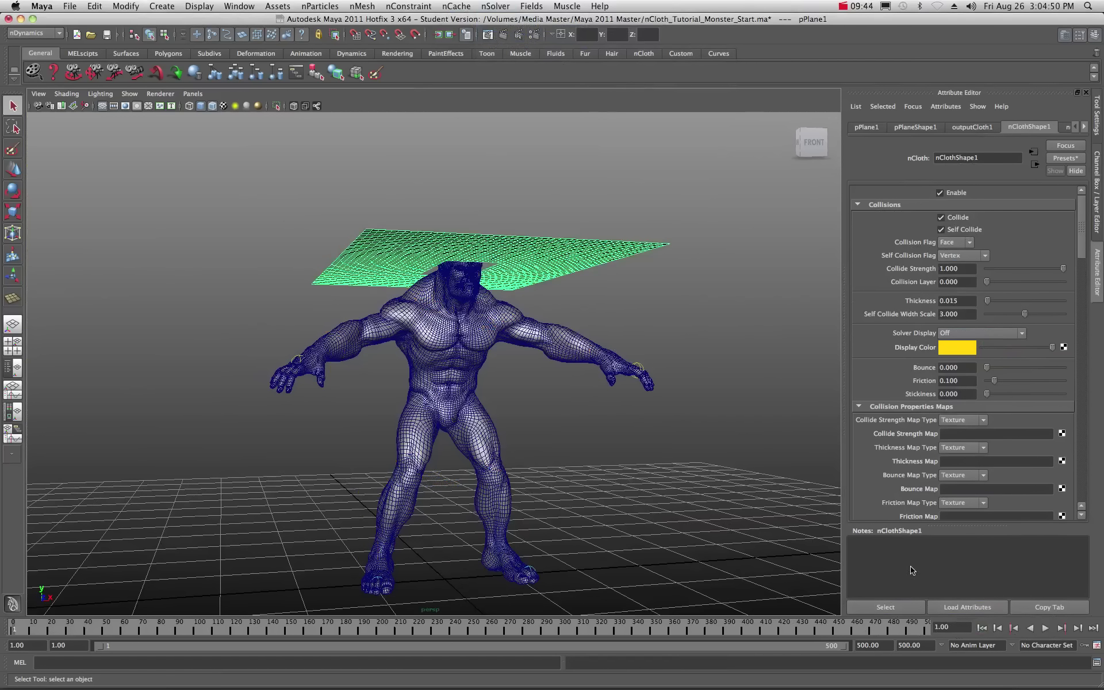
{"action": "left_click", "coordinate": [1047, 627]}
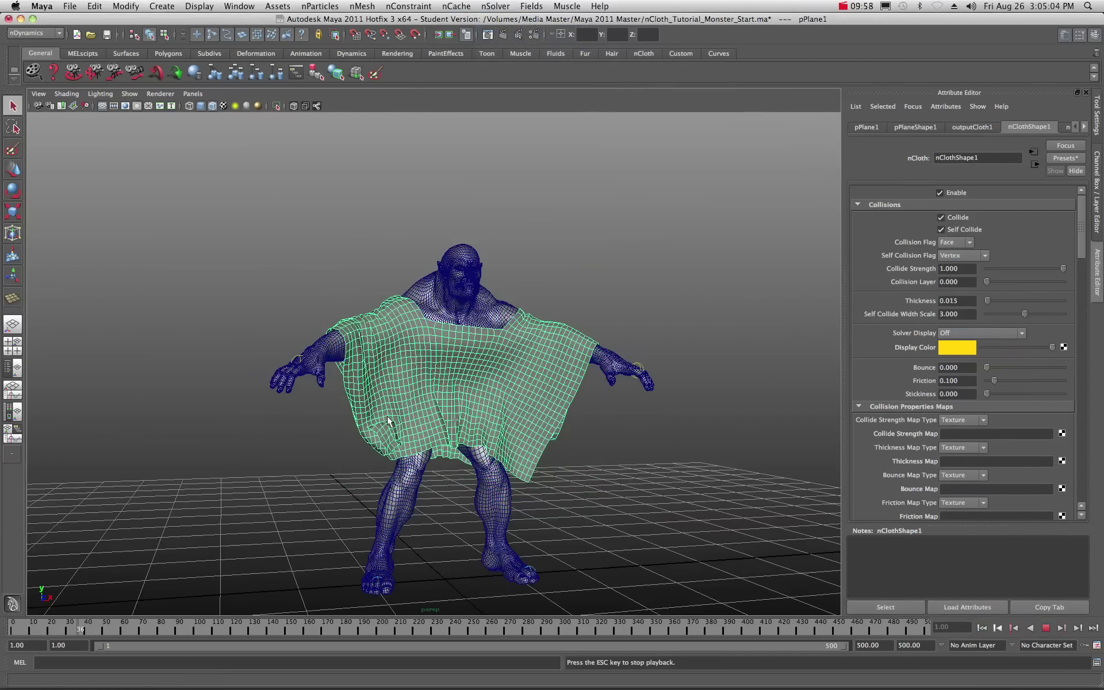
{"action": "left_click", "coordinate": [1044, 628]}
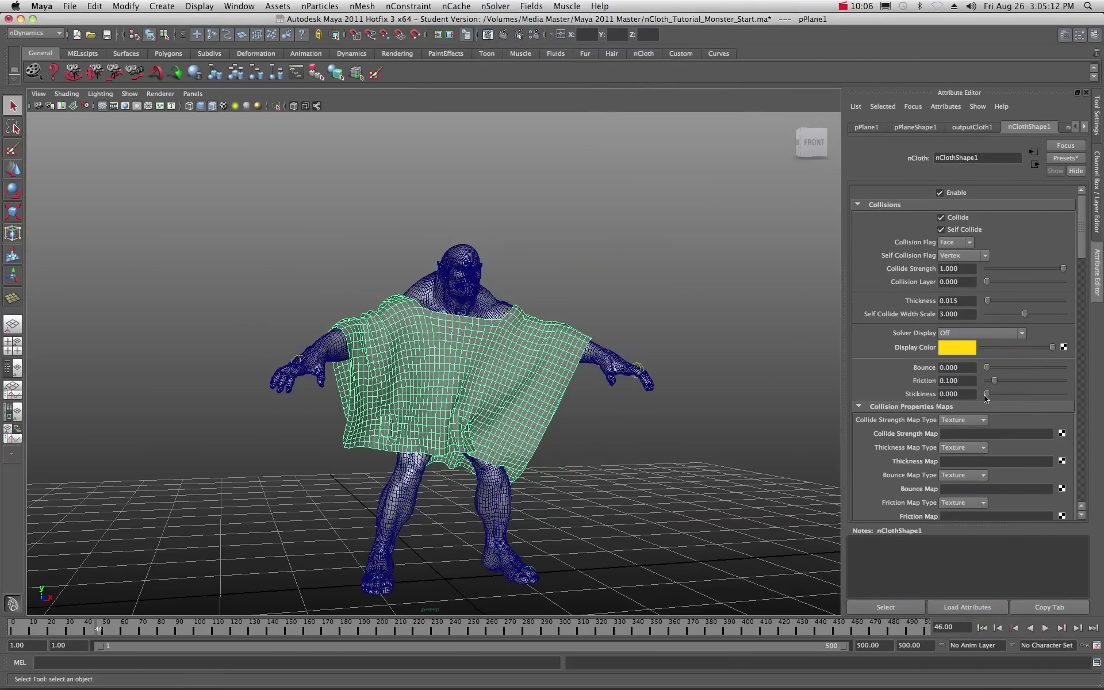
- Set the cloth's Stickiness to 2.000 and replay the simulation from frame 1, stopping at frame 91
{"action": "left_click_drag", "start_coordinate": [986, 394], "coordinate": [1076, 402]}
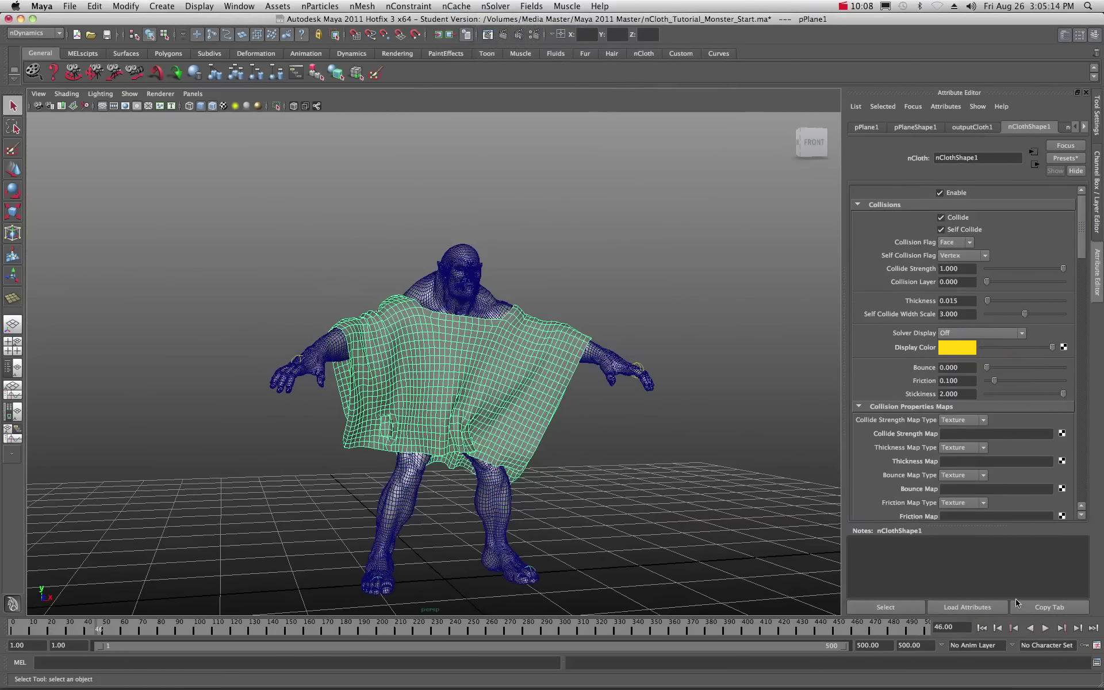
{"action": "left_click", "coordinate": [982, 627]}
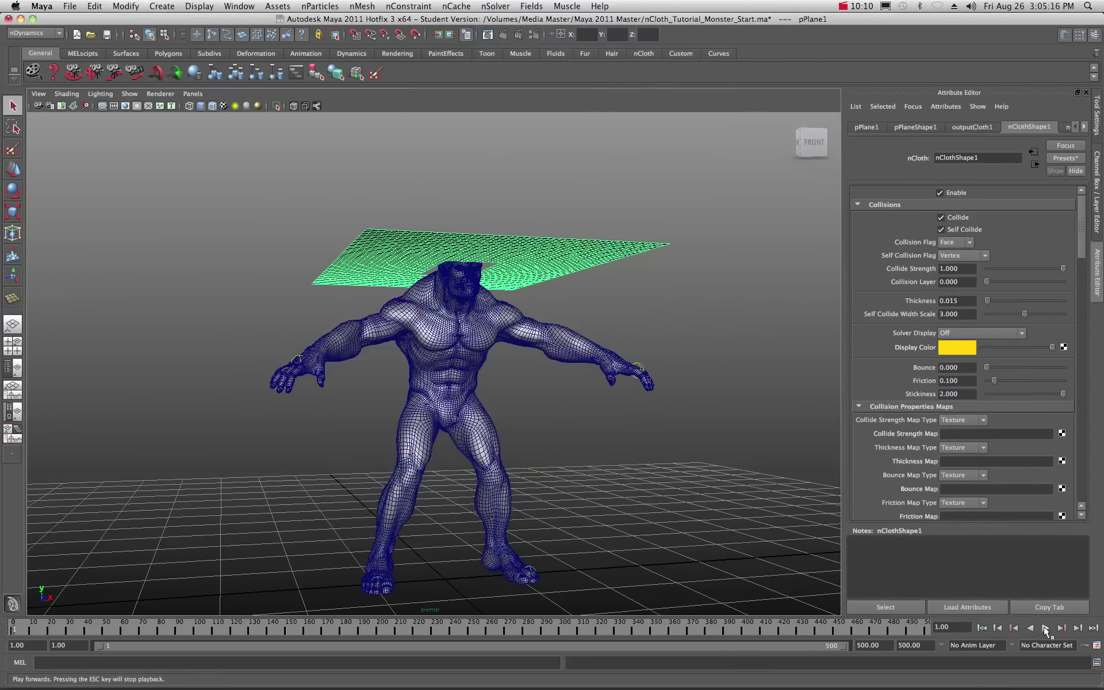
{"action": "left_click", "coordinate": [1046, 628]}
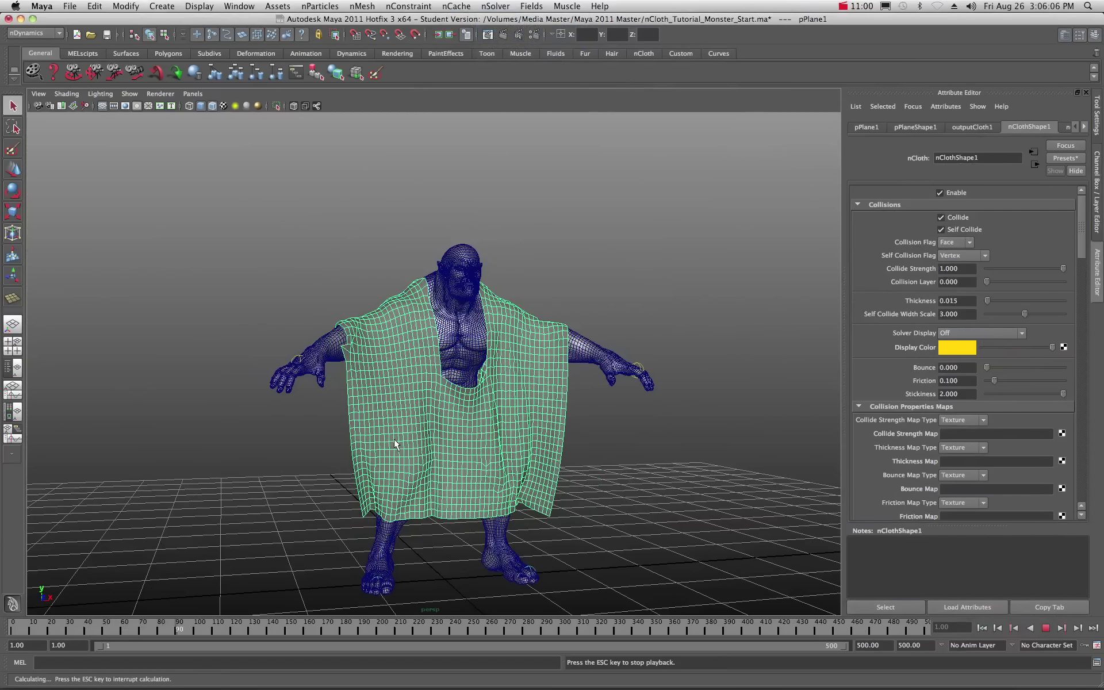
{"action": "key", "text": "Escape"}
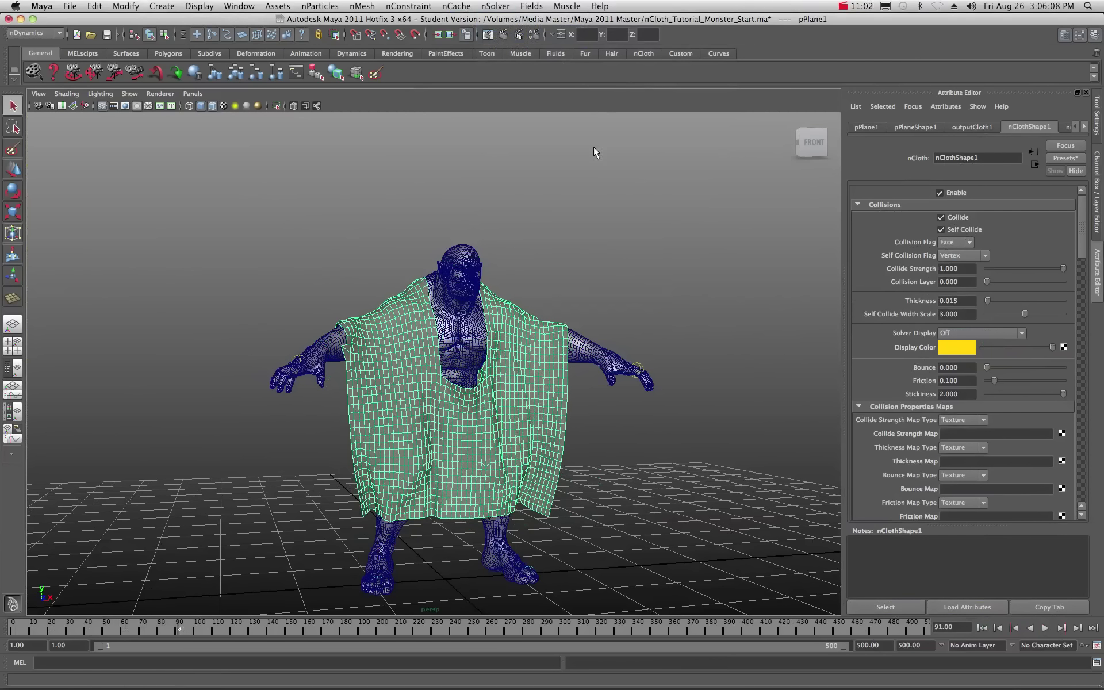
- Set the cloth's initial state from its current shape at frame 91
{"action": "left_click", "coordinate": [486, 5]}
{"action": "mouse_move", "coordinate": [490, 38]}
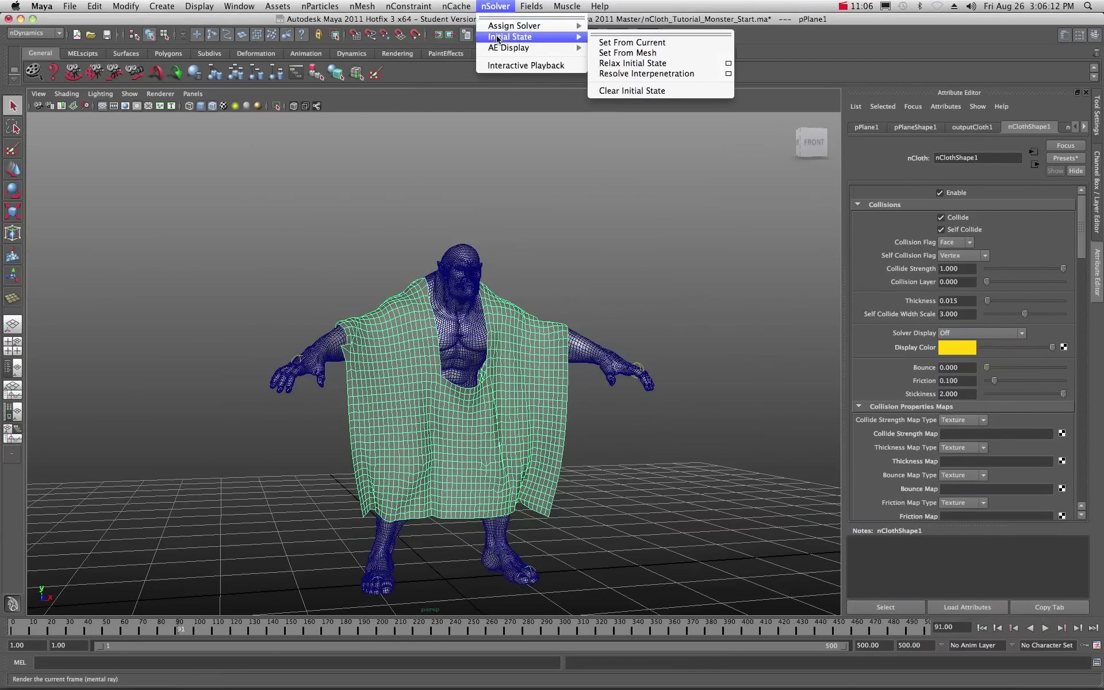
{"action": "left_click", "coordinate": [635, 44]}
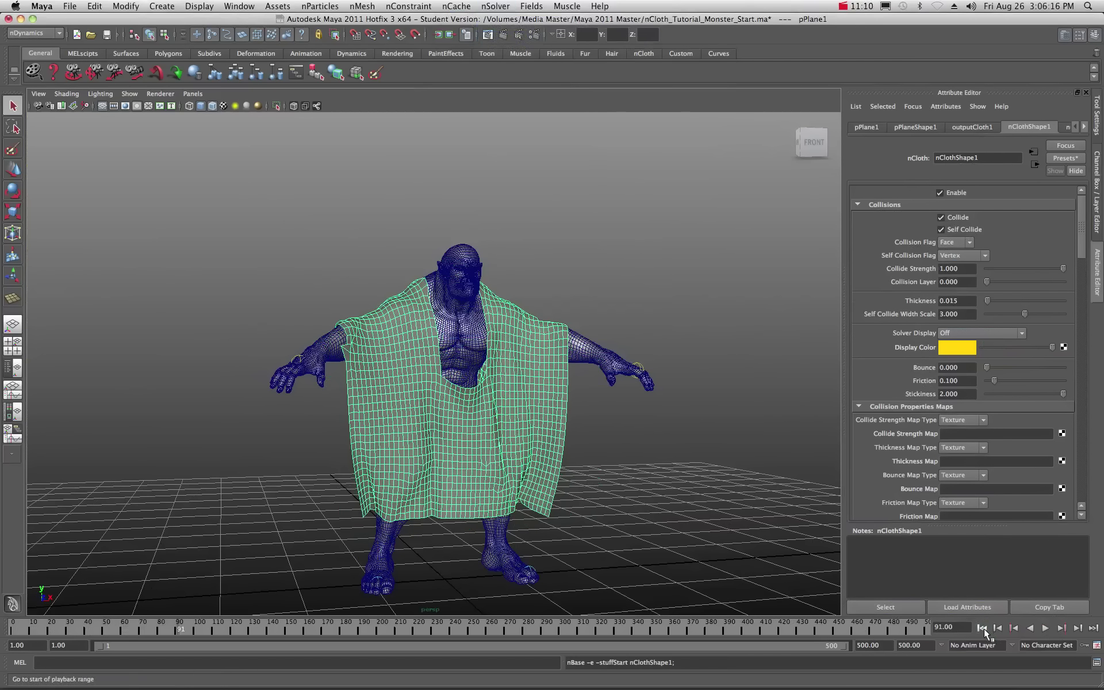
- Replay the simulation from frame 1 with the sticky poncho's new initial state, and stop it at frame 47
{"action": "left_click", "coordinate": [984, 628]}
{"action": "left_click", "coordinate": [1045, 628]}
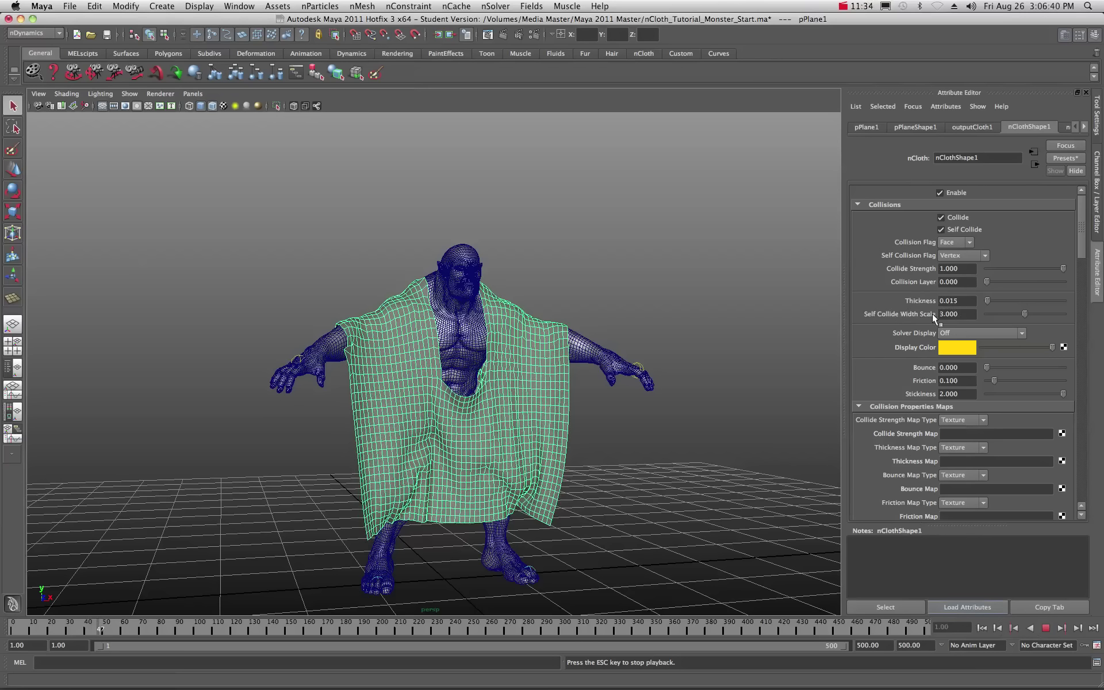
{"action": "key", "text": "Escape"}
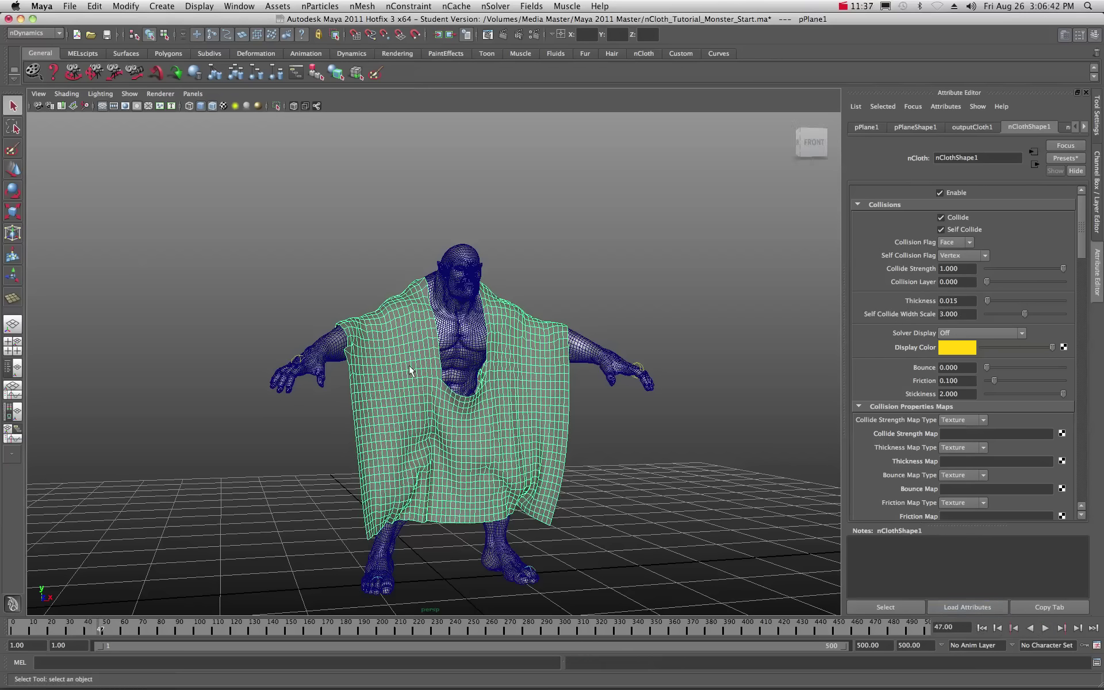
- Set the cloth's solver display to Self Collision Thickness and its Self Collide Width Scale to 4.963
{"action": "left_click", "coordinate": [1022, 333]}
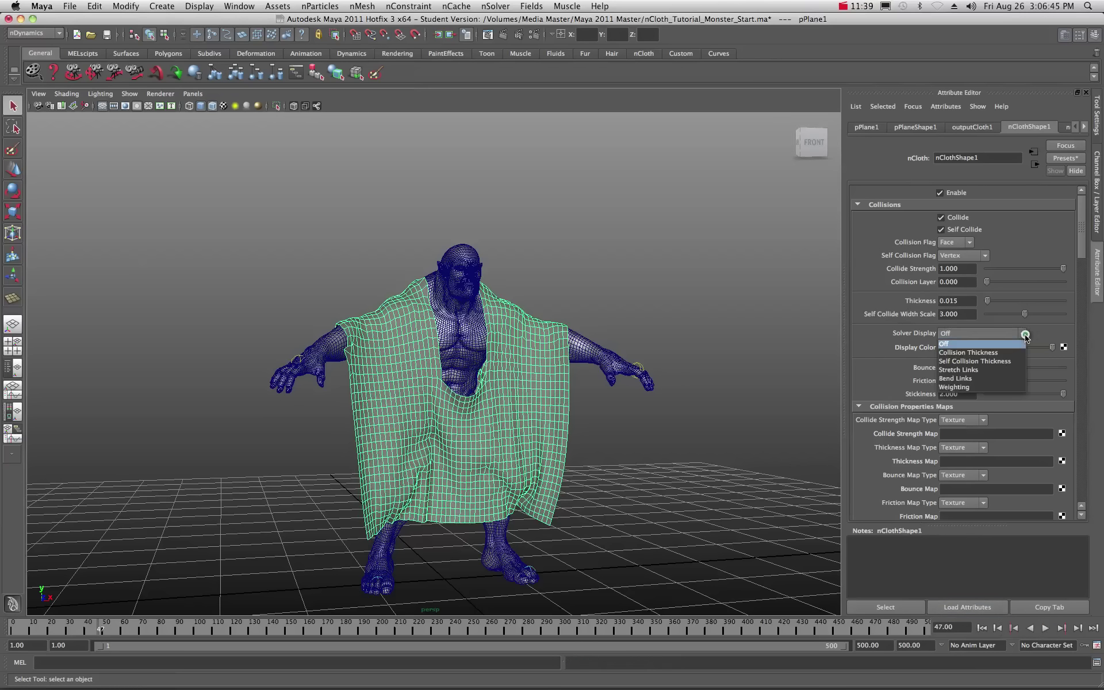
{"action": "left_click", "coordinate": [979, 362]}
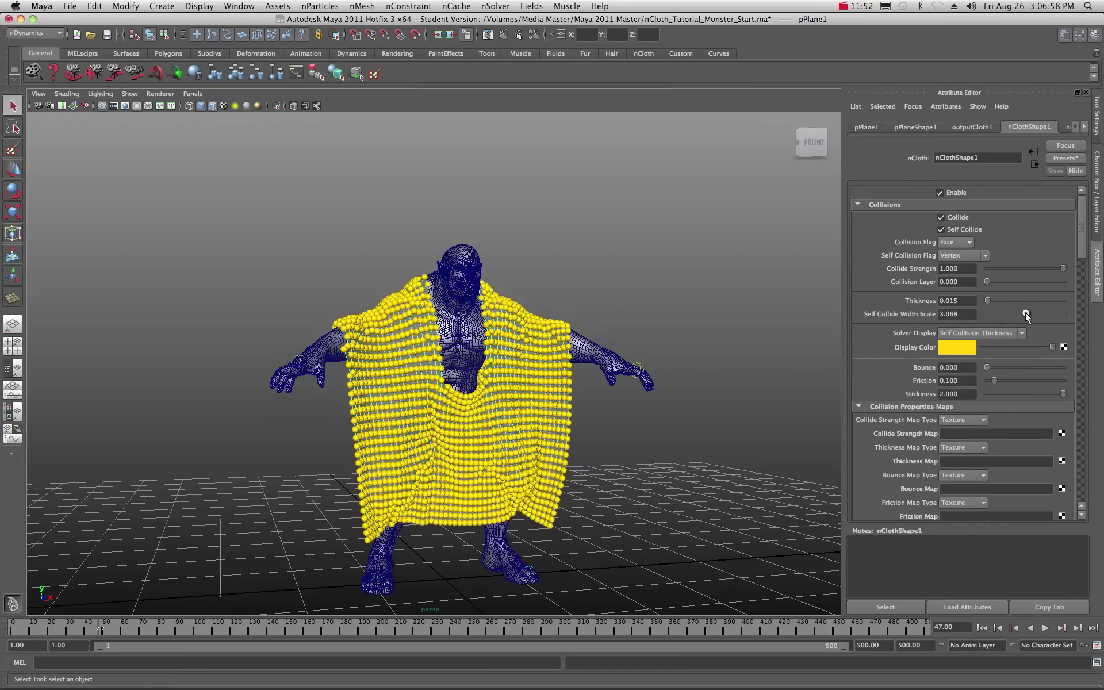
{"action": "left_click_drag", "start_coordinate": [1026, 312], "coordinate": [1050, 314]}
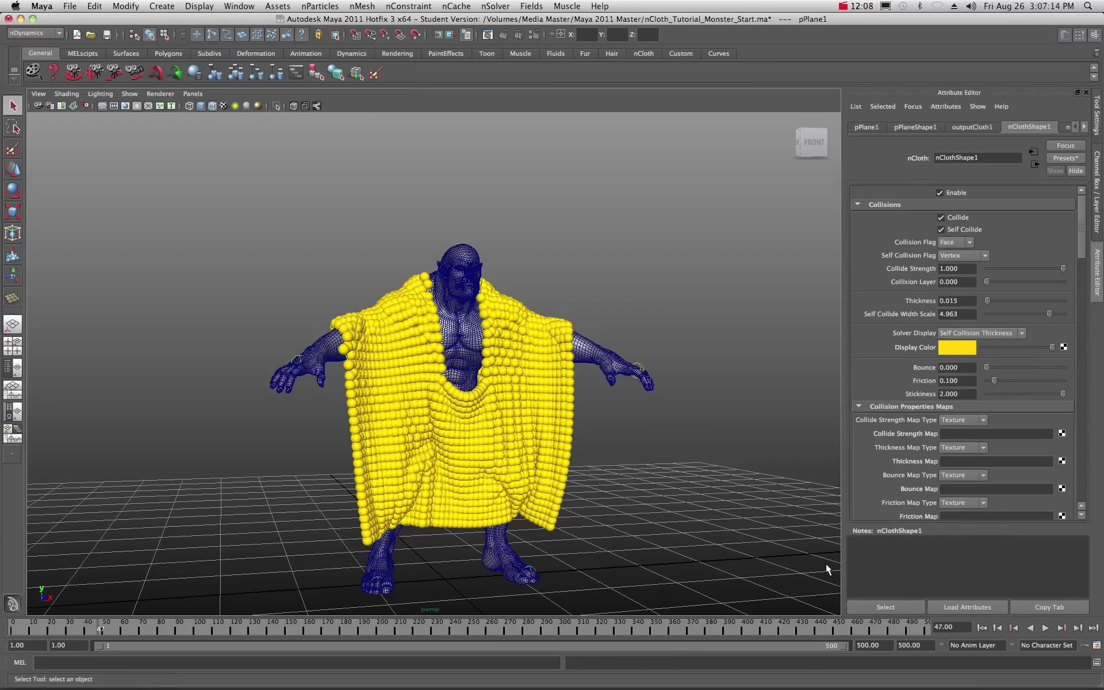
- Replay the simulation from frame 1 with the larger self-collision width, stop at frame 19, and inspect the poncho from a closer three-quarter view
{"action": "left_click", "coordinate": [981, 627]}
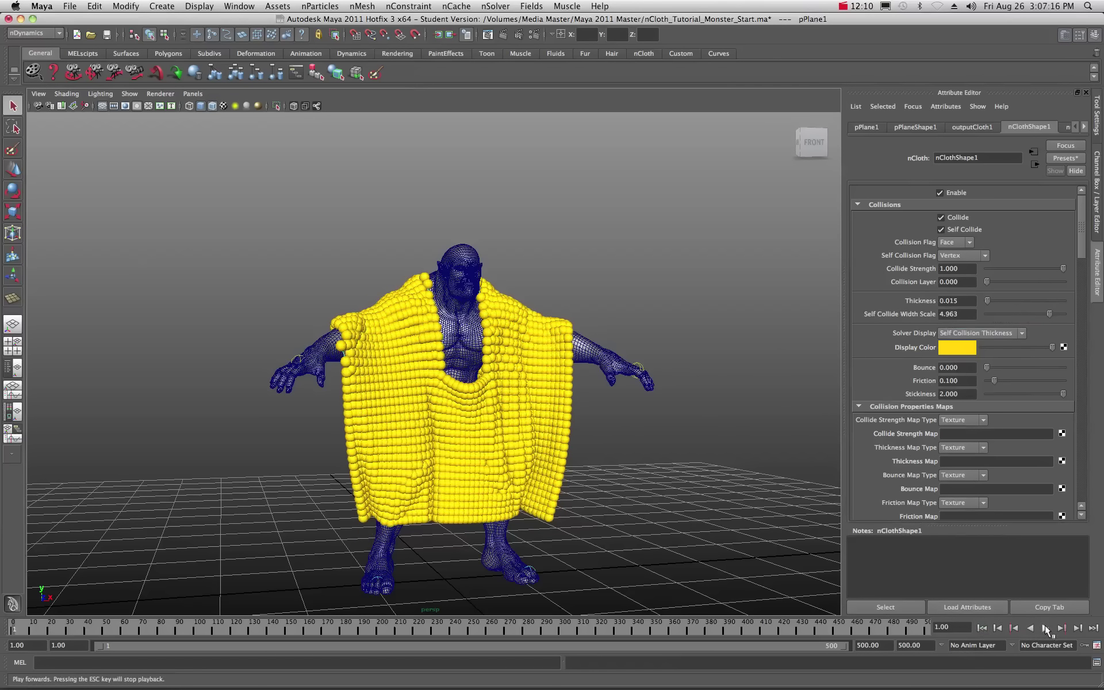
{"action": "left_click", "coordinate": [1045, 627]}
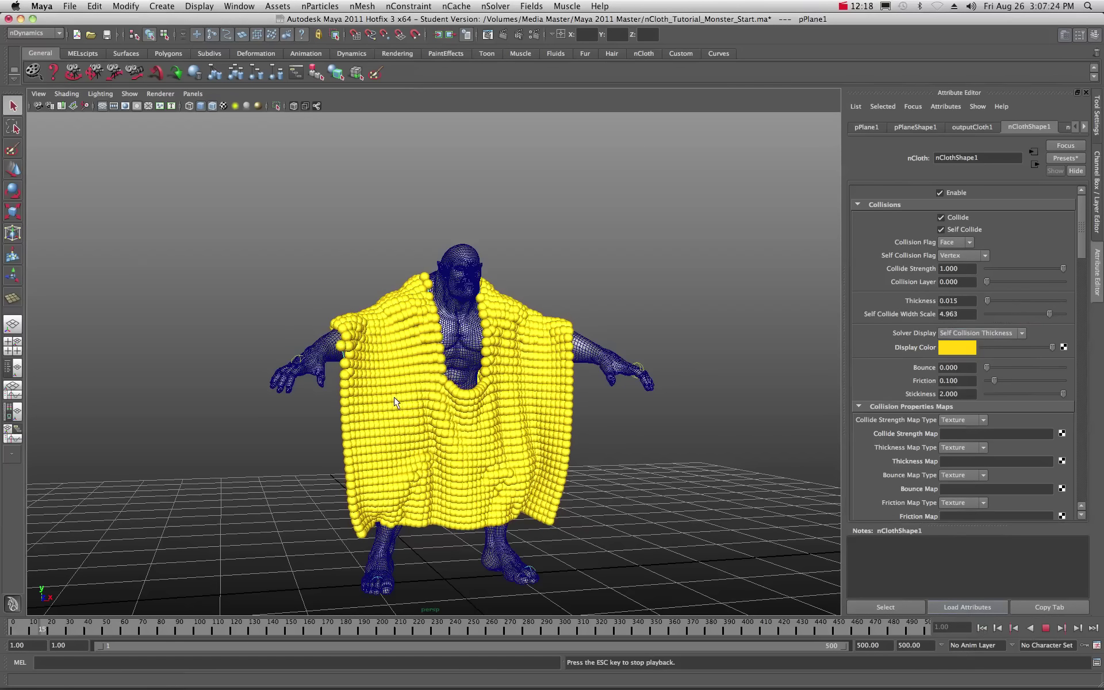
{"action": "key", "text": "Escape"}
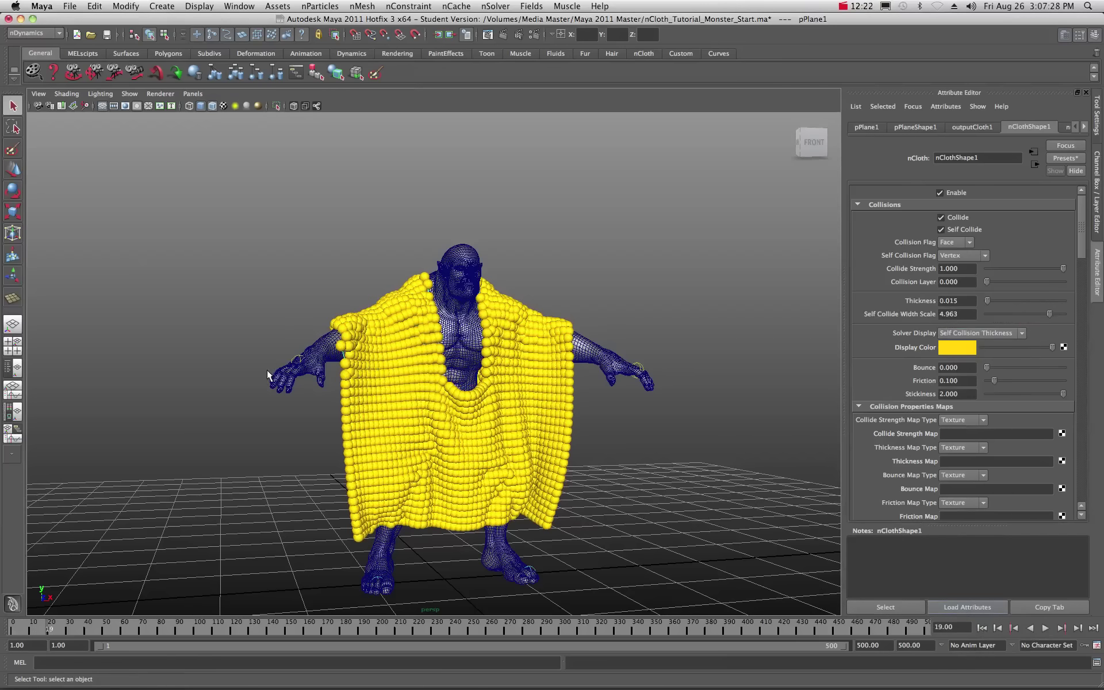
{"action": "left_click_drag", "start_coordinate": [266, 370], "coordinate": [451, 345], "text": "alt"}
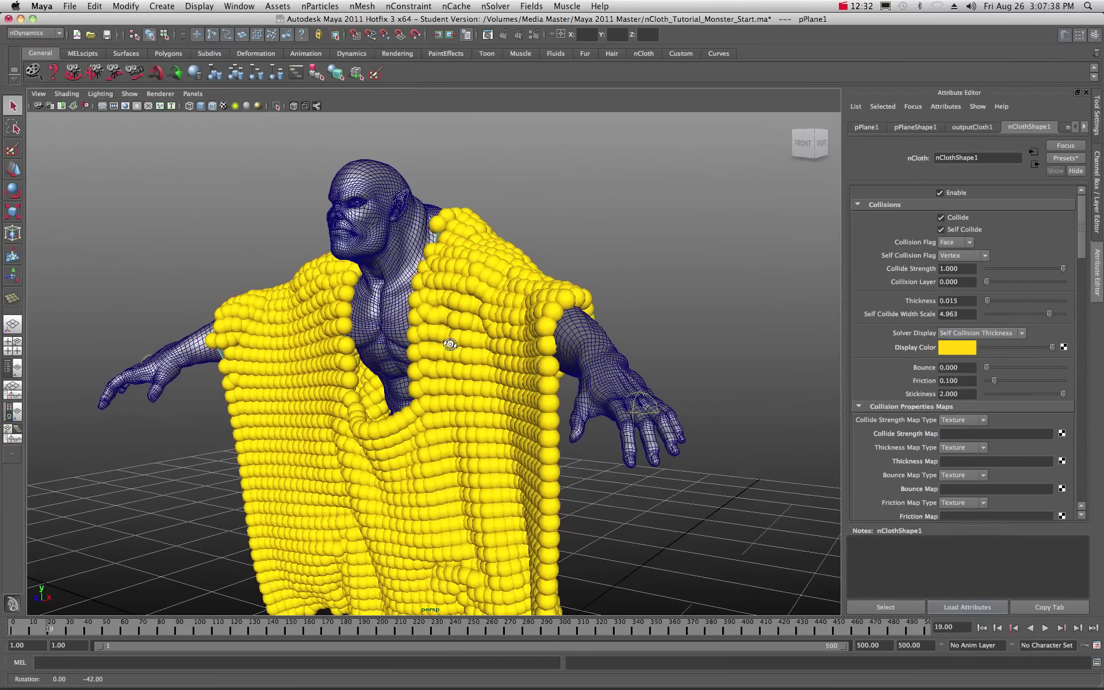
- Turn the cloth's solver display off and replay the simulation from frame 1, stopping at frame 10
{"action": "left_click", "coordinate": [1022, 334]}
{"action": "left_click", "coordinate": [983, 349]}
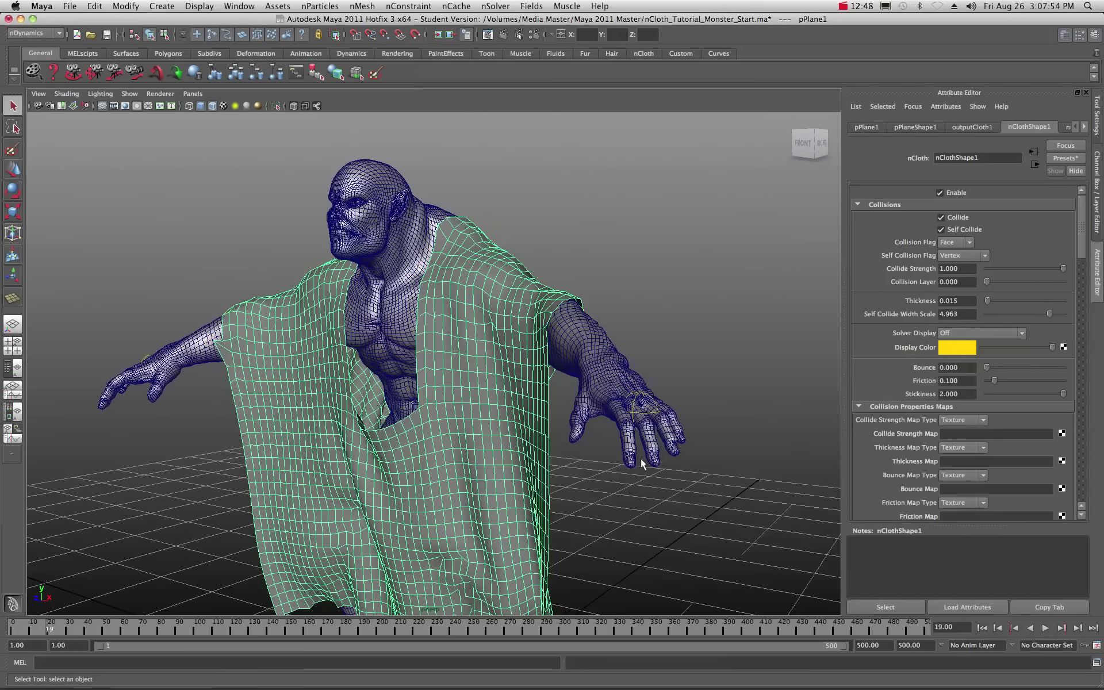
{"action": "left_click", "coordinate": [984, 628]}
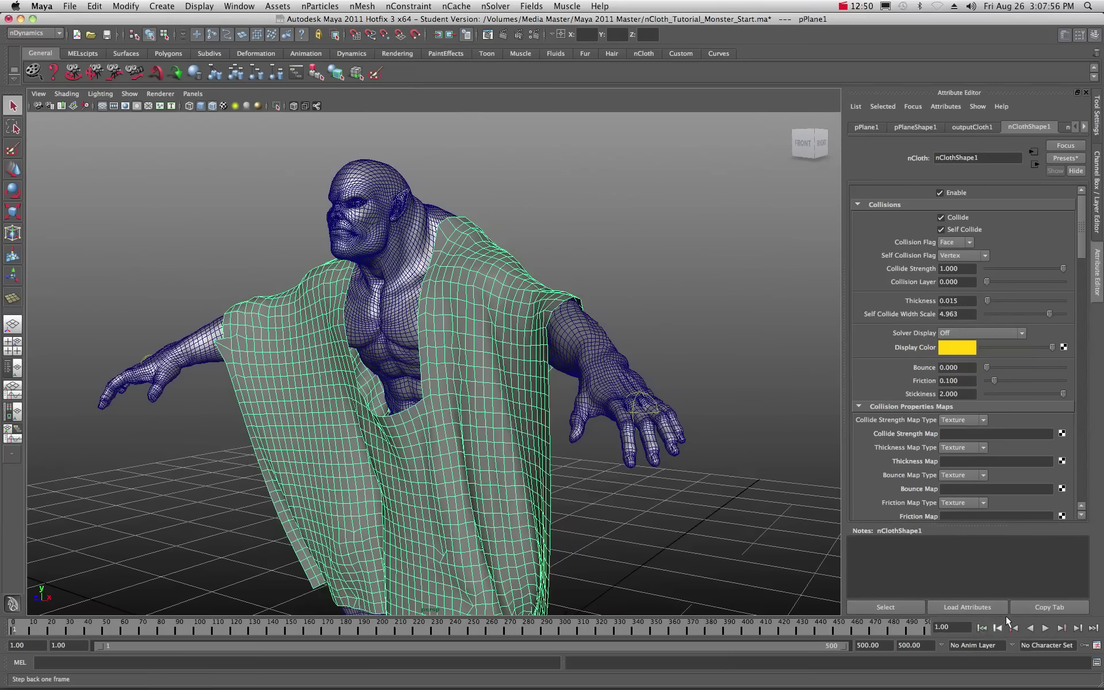
{"action": "left_click", "coordinate": [1046, 628]}
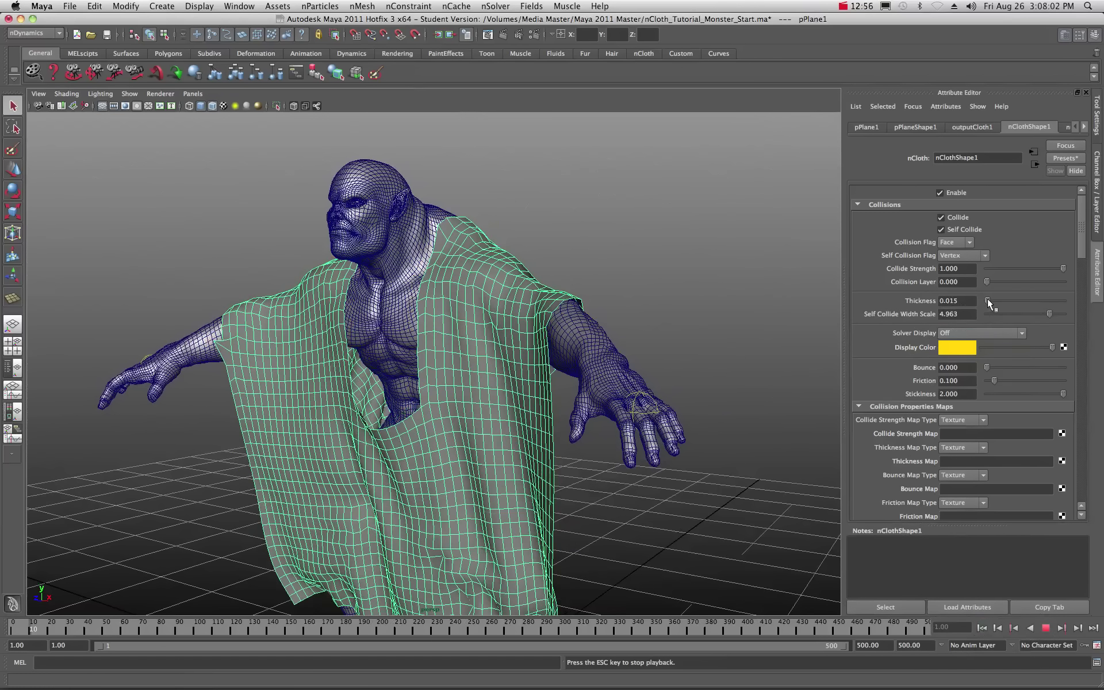
{"action": "key", "text": "Escape"}
- Set the cloth's collision Thickness to 0.865 and start the simulation again from frame 1
{"action": "left_click_drag", "start_coordinate": [987, 300], "coordinate": [1052, 303]}
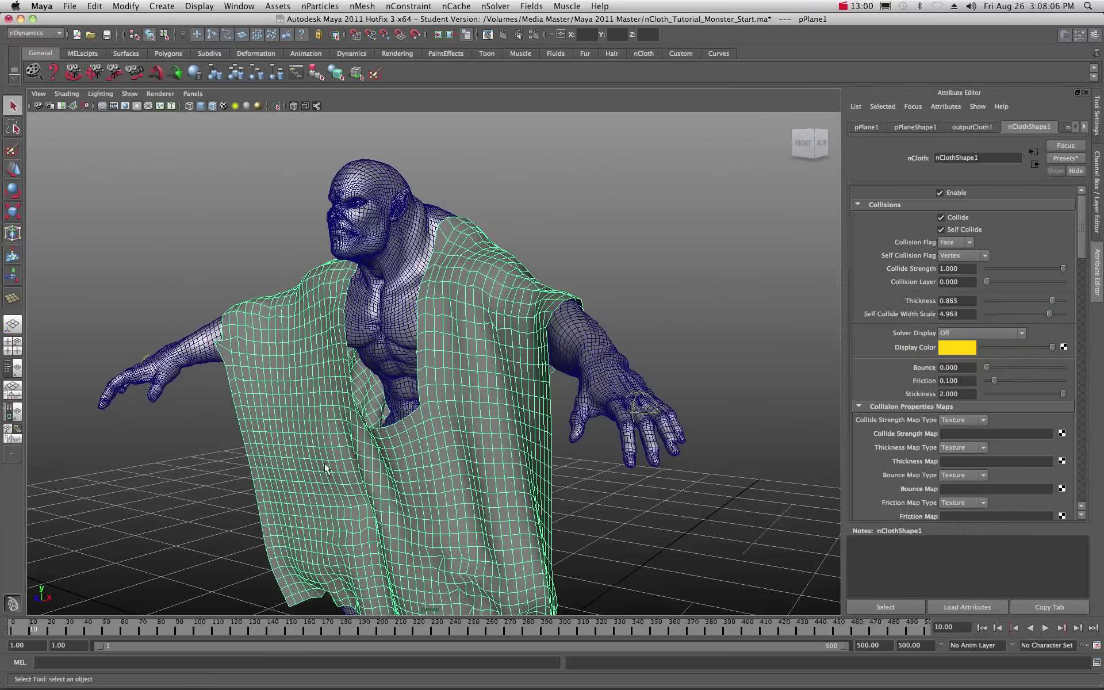
{"action": "left_click", "coordinate": [981, 628]}
{"action": "left_click", "coordinate": [1045, 628]}
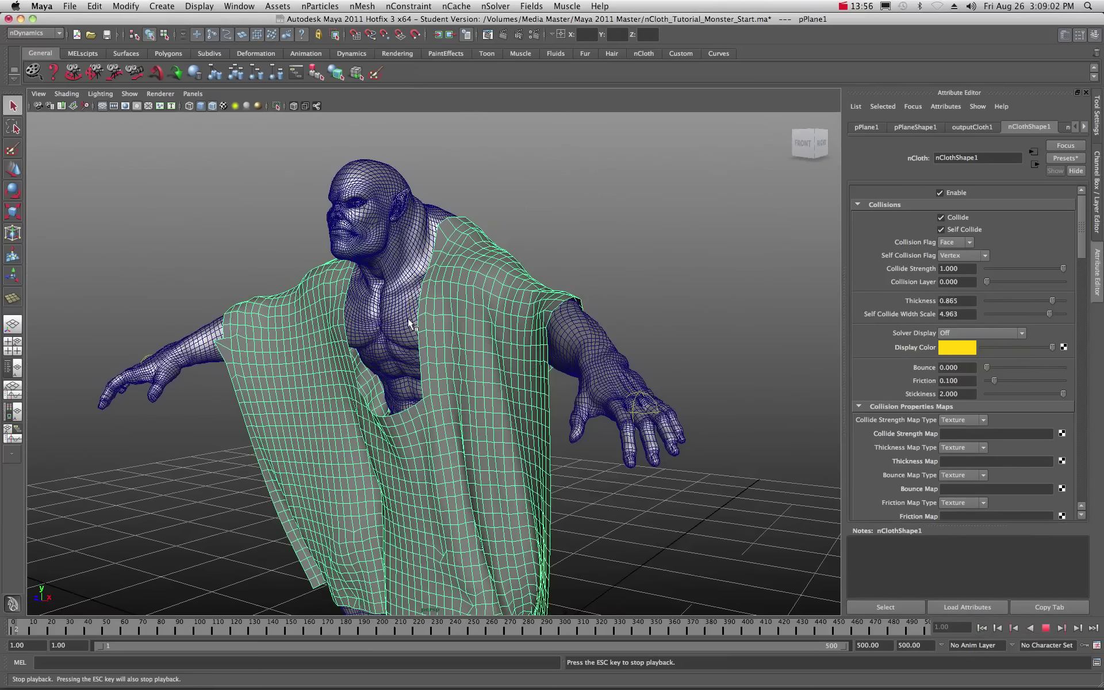
- Force quit the unresponsive Maya without sending a report, and relaunch it with an empty scene
{"action": "key", "text": "super+alt+Escape"}
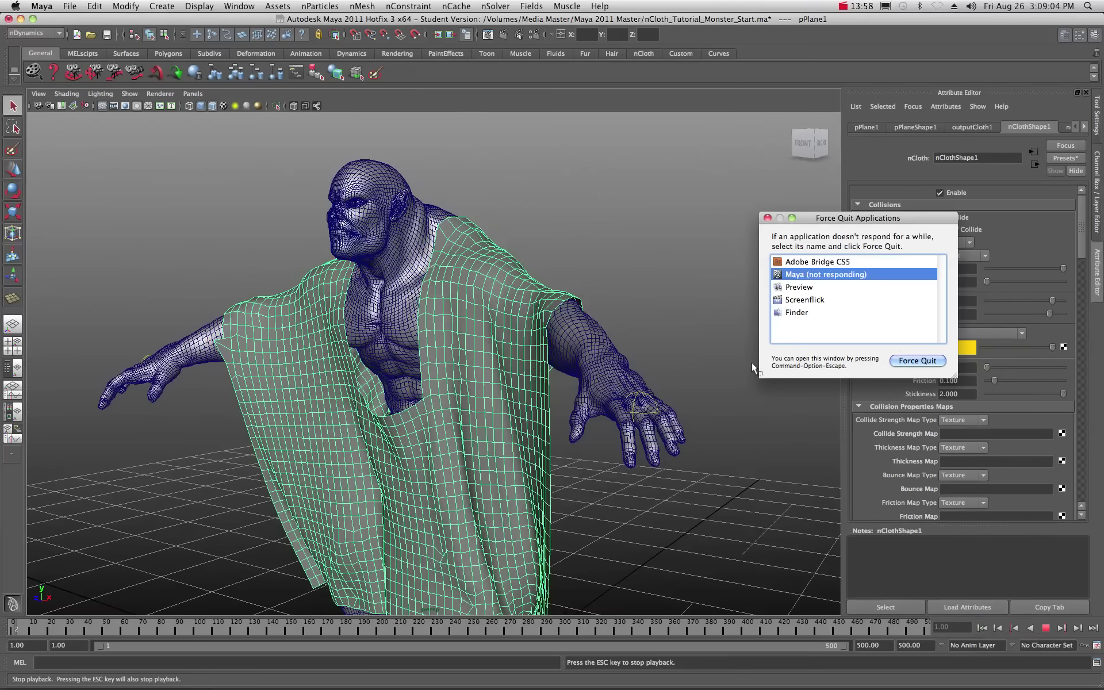
{"action": "left_click", "coordinate": [918, 360]}
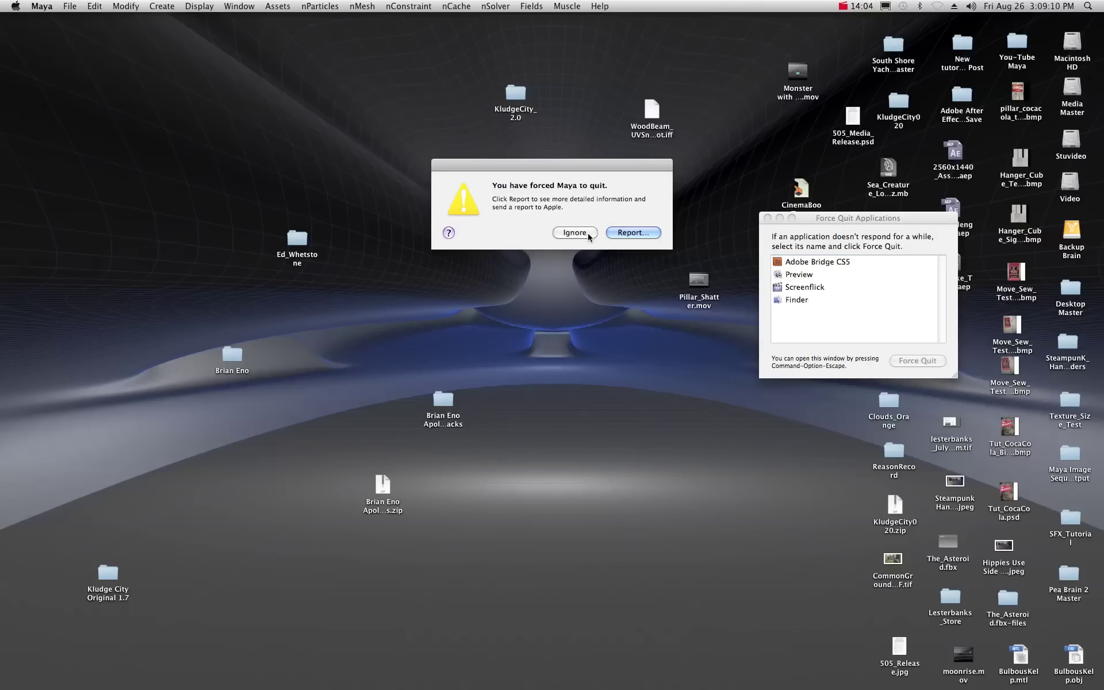
{"action": "left_click", "coordinate": [589, 235]}
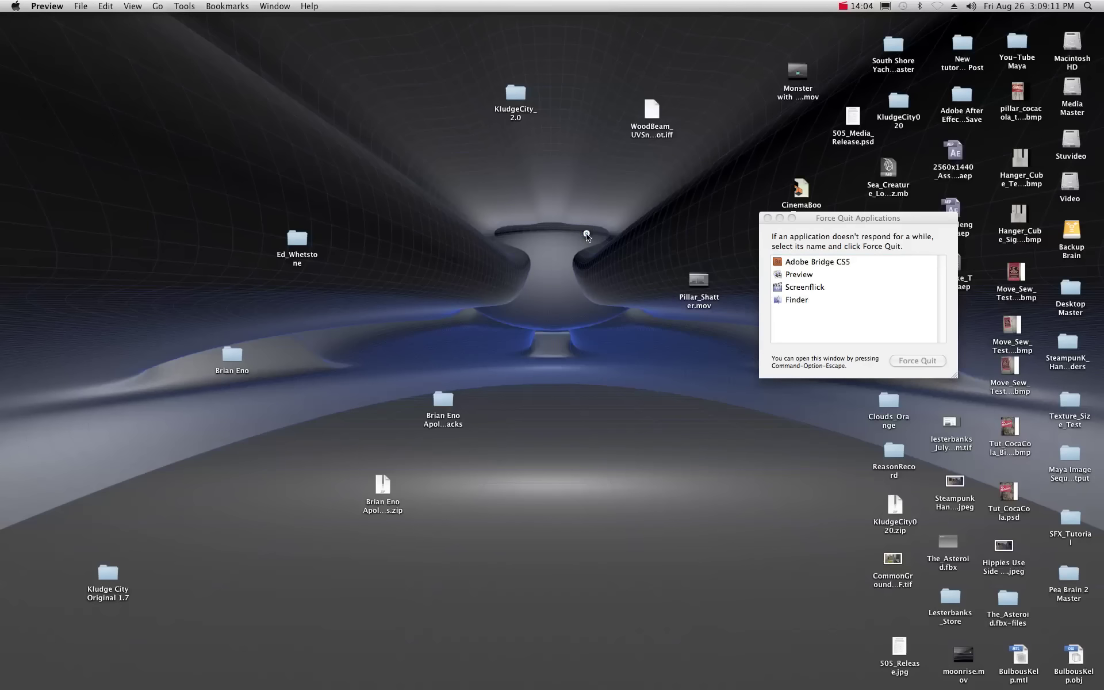
{"action": "left_click", "coordinate": [769, 219]}
{"action": "mouse_move", "coordinate": [857, 684]}
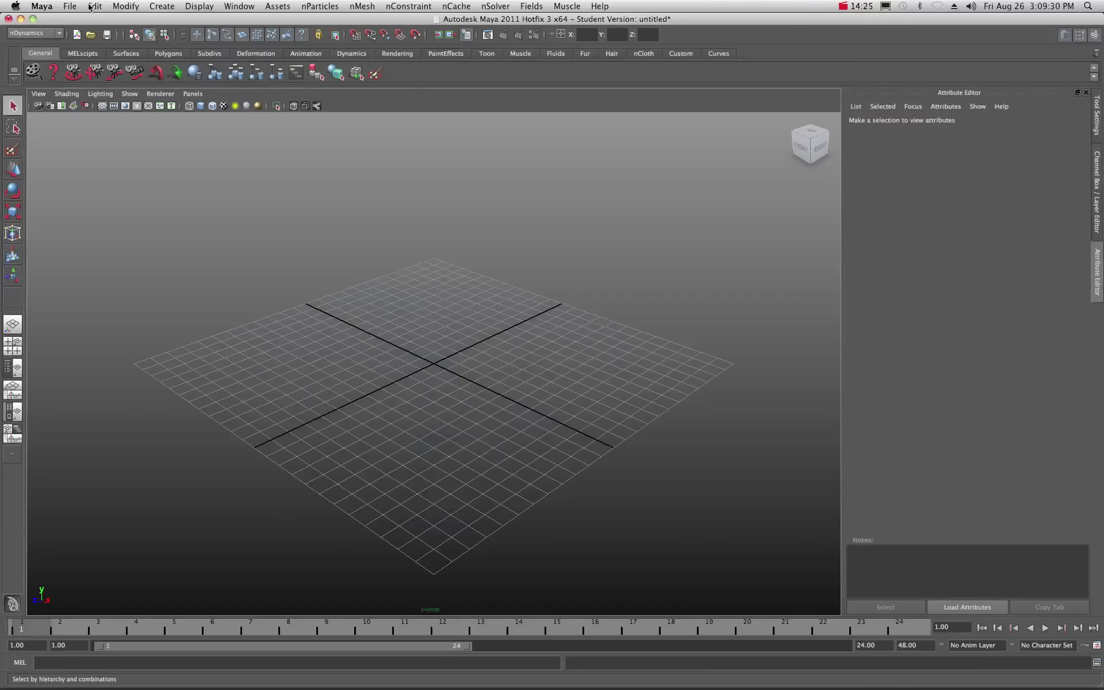
- Create a polygon sphere near the grid center, at about X 2.36 and Z 1.94, and display it with wireframe on shaded
{"action": "left_click", "coordinate": [151, 6]}
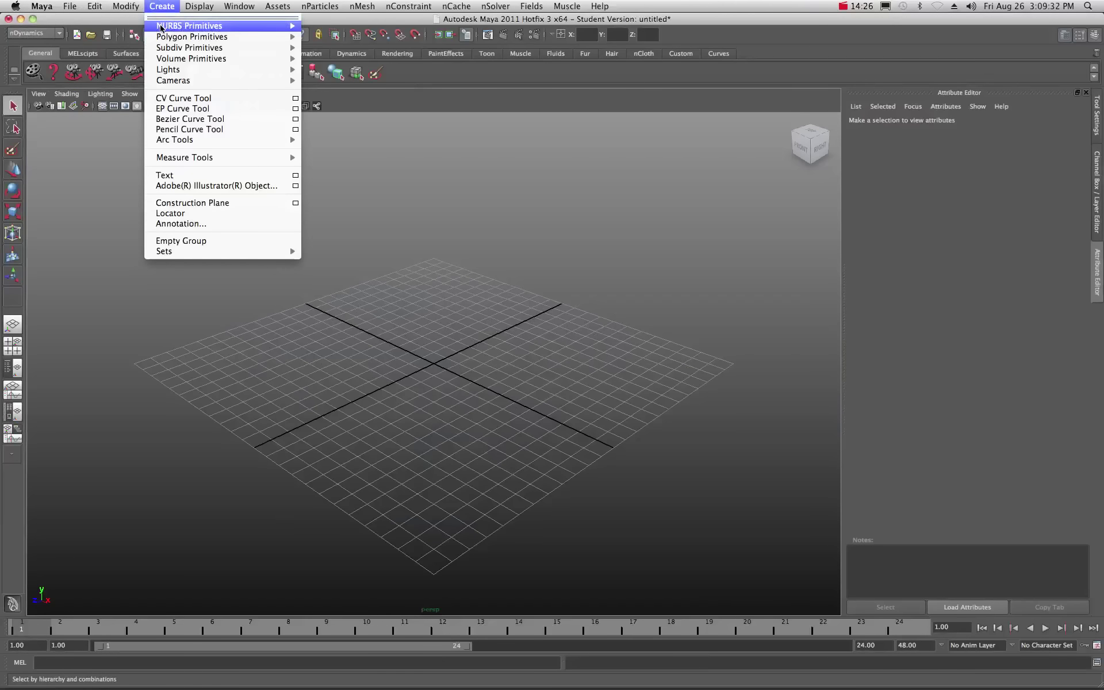
{"action": "mouse_move", "coordinate": [161, 40]}
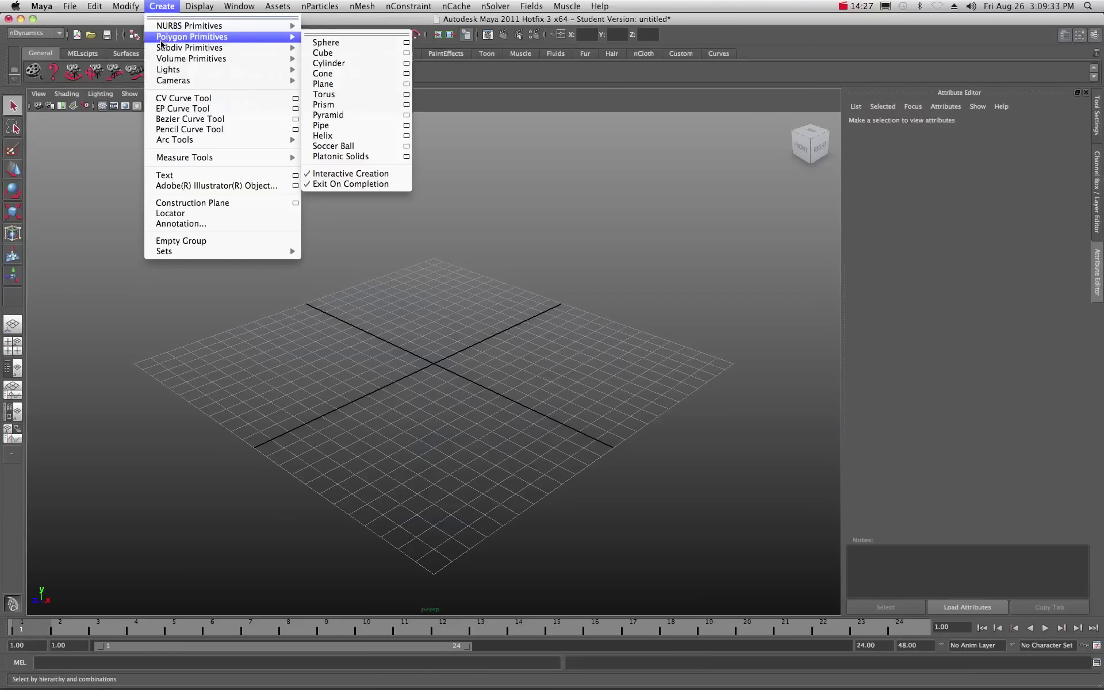
{"action": "left_click", "coordinate": [326, 43]}
{"action": "left_click_drag", "start_coordinate": [438, 387], "coordinate": [487, 391]}
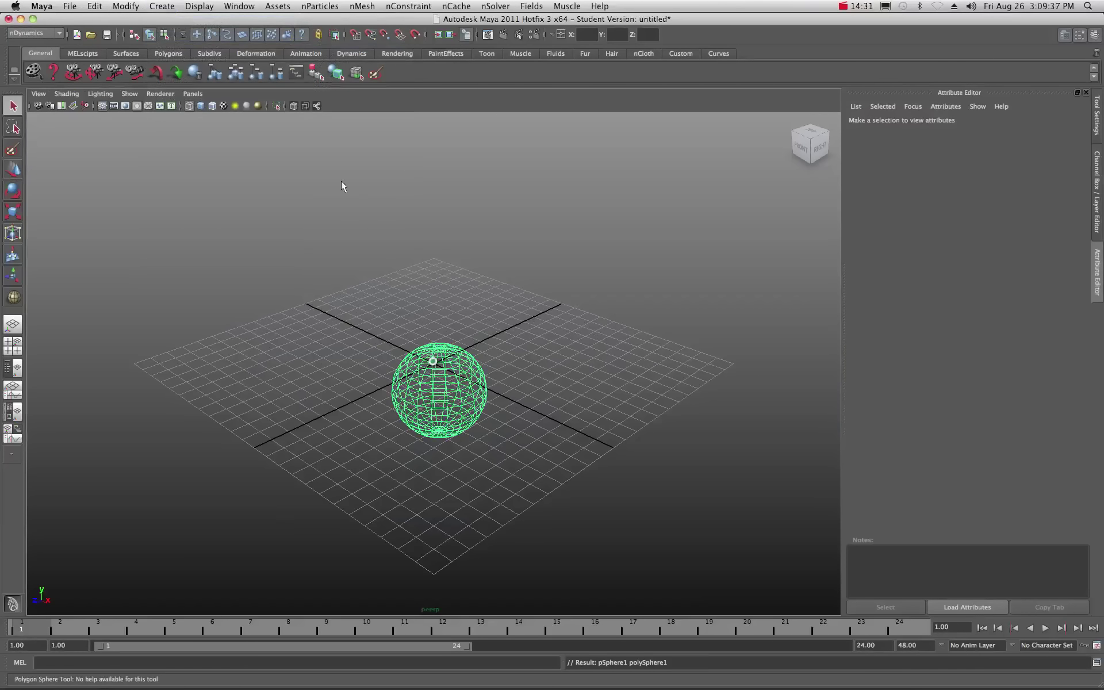
{"action": "left_click", "coordinate": [212, 106]}
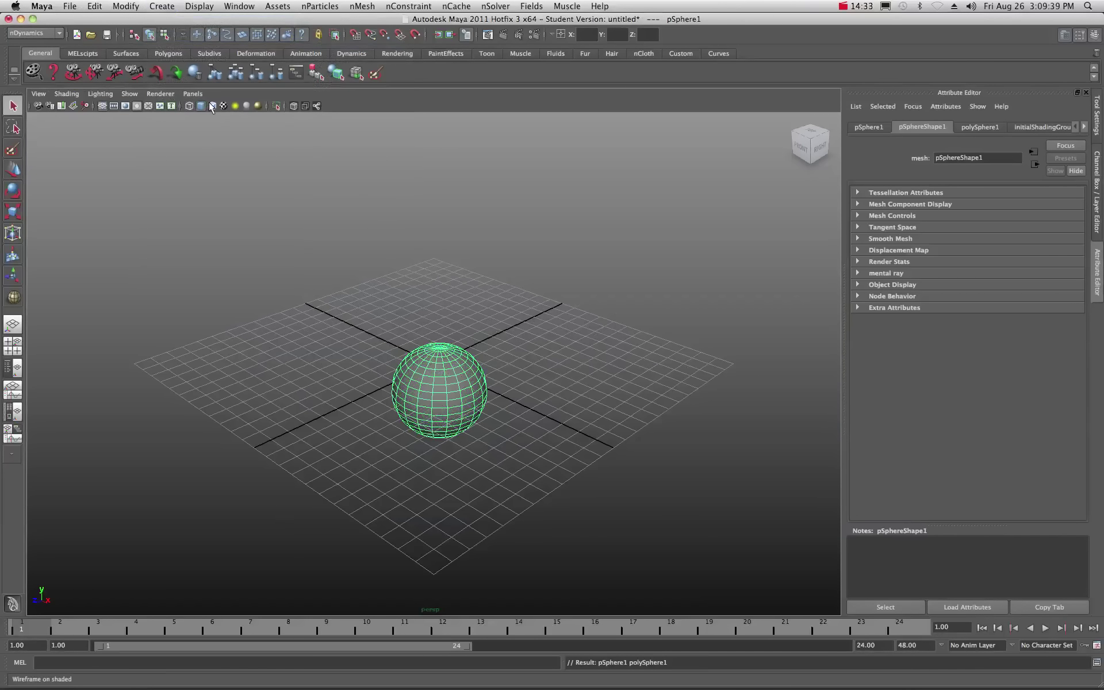
{"action": "left_click", "coordinate": [278, 264]}
{"action": "left_click", "coordinate": [445, 388]}
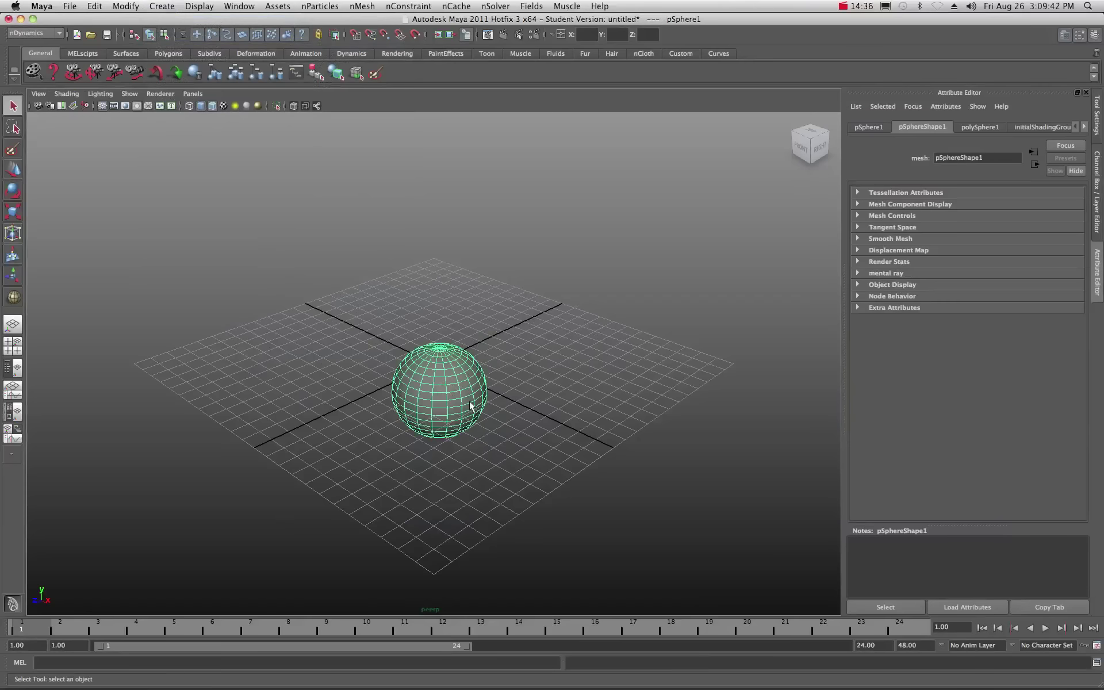
- Center the sphere on the grid by setting its Translate X and Translate Z to 0
{"action": "left_click", "coordinate": [1094, 34]}
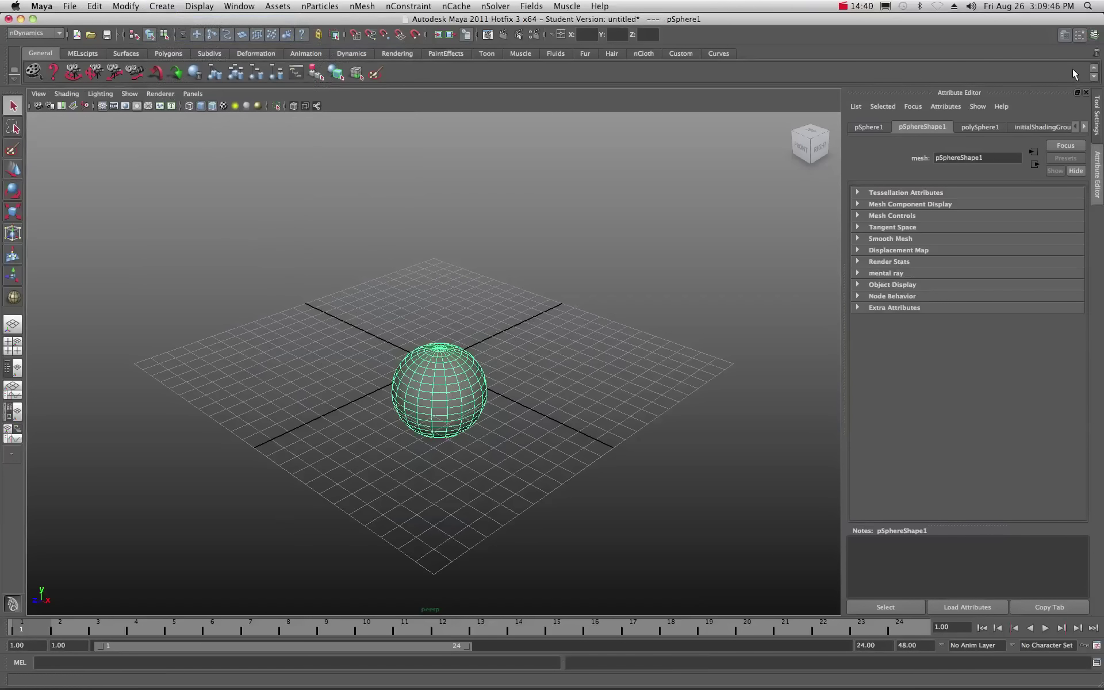
{"action": "left_click", "coordinate": [1095, 35]}
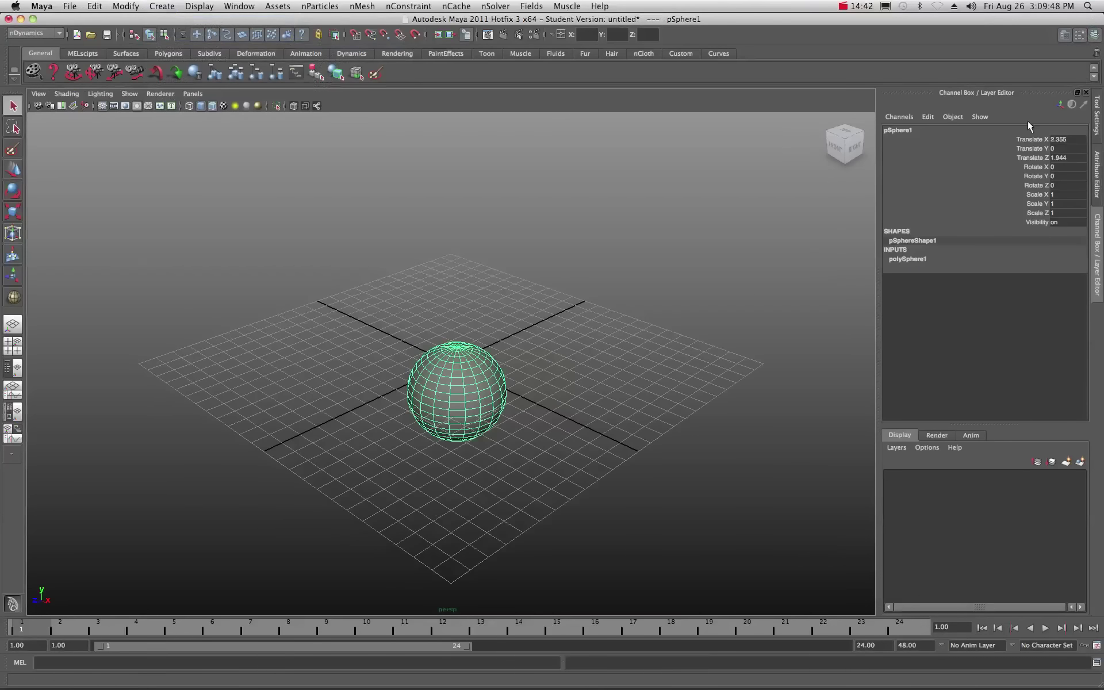
{"action": "double_click", "coordinate": [1064, 139]}
{"action": "type", "text": "0"}
{"action": "double_click", "coordinate": [1061, 158]}
{"action": "type", "text": "0"}
{"action": "key", "text": "Return"}
{"action": "key", "text": "w"}
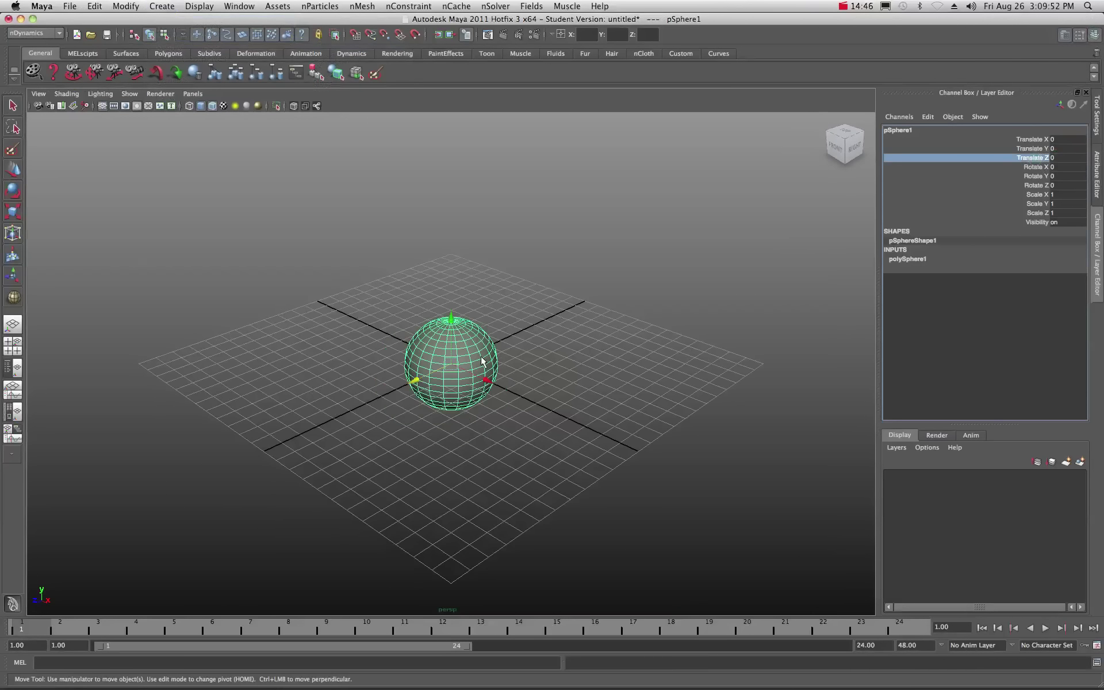
{"action": "left_click", "coordinate": [340, 291]}
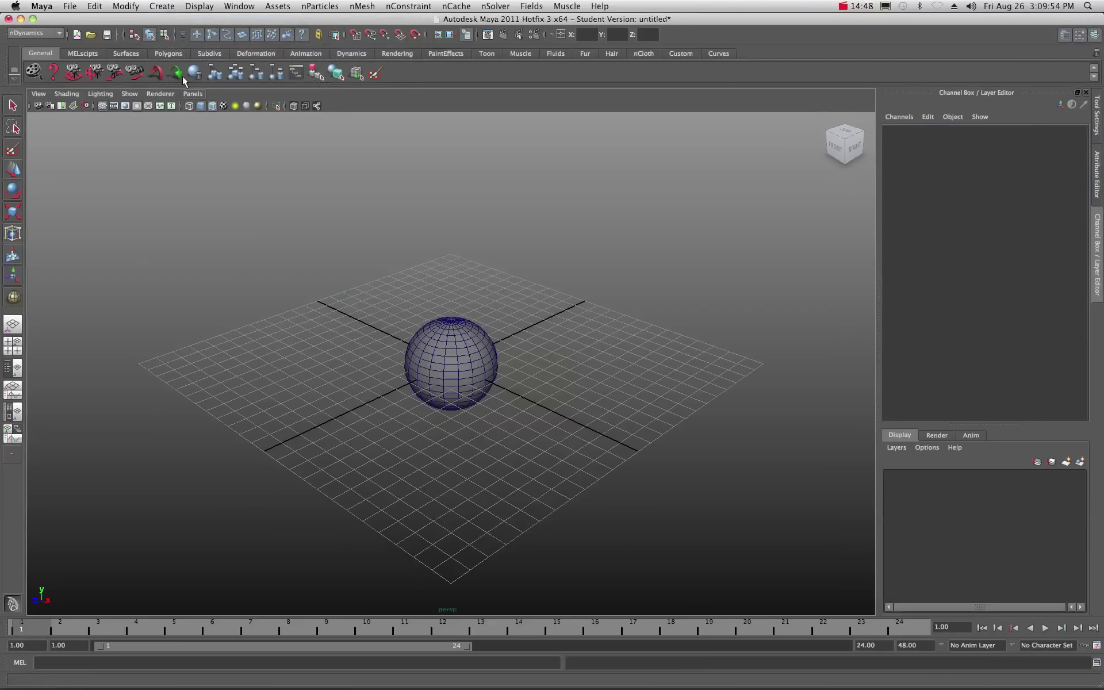
- Create a locator at the origin and turn on X-ray shading to reveal it inside the sphere
{"action": "left_click", "coordinate": [158, 7]}
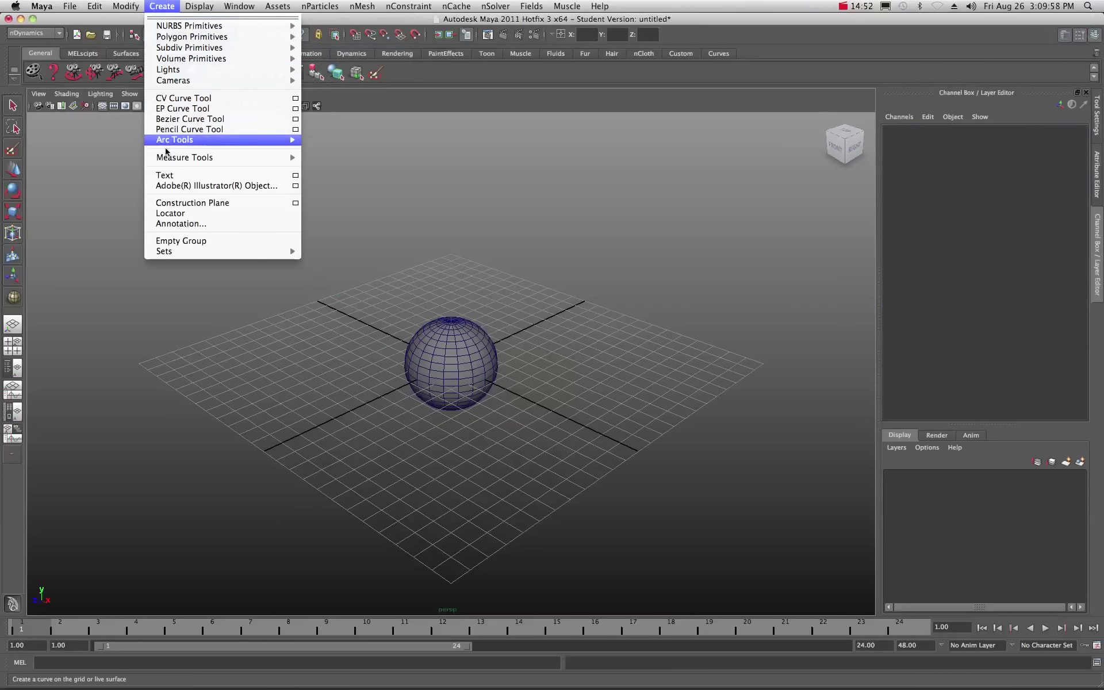
{"action": "left_click", "coordinate": [171, 213]}
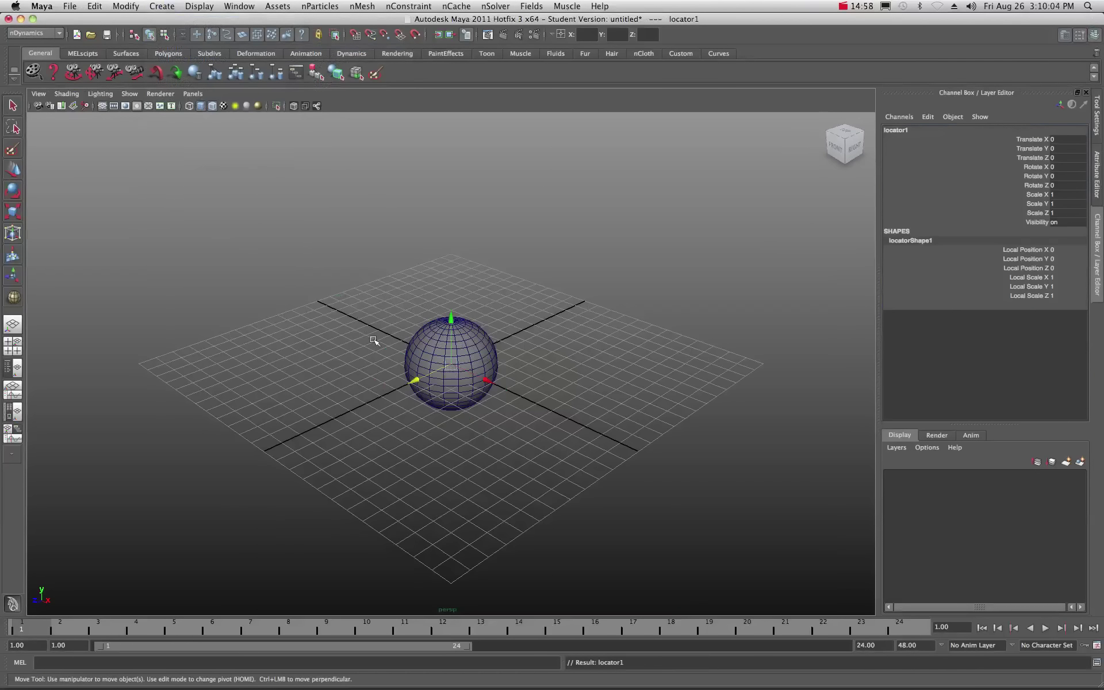
{"action": "left_click", "coordinate": [293, 107]}
{"action": "scroll", "coordinate": [440, 355], "scroll_direction": "up", "scroll_amount": 8}
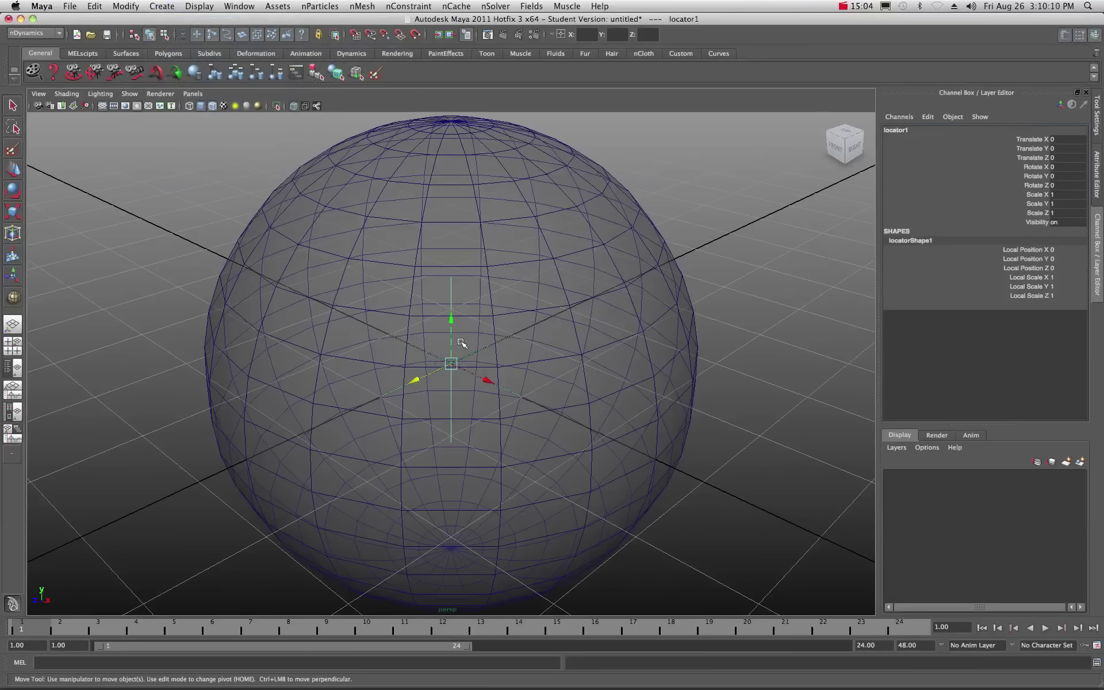
{"action": "scroll", "coordinate": [450, 349], "scroll_direction": "down", "scroll_amount": 5}
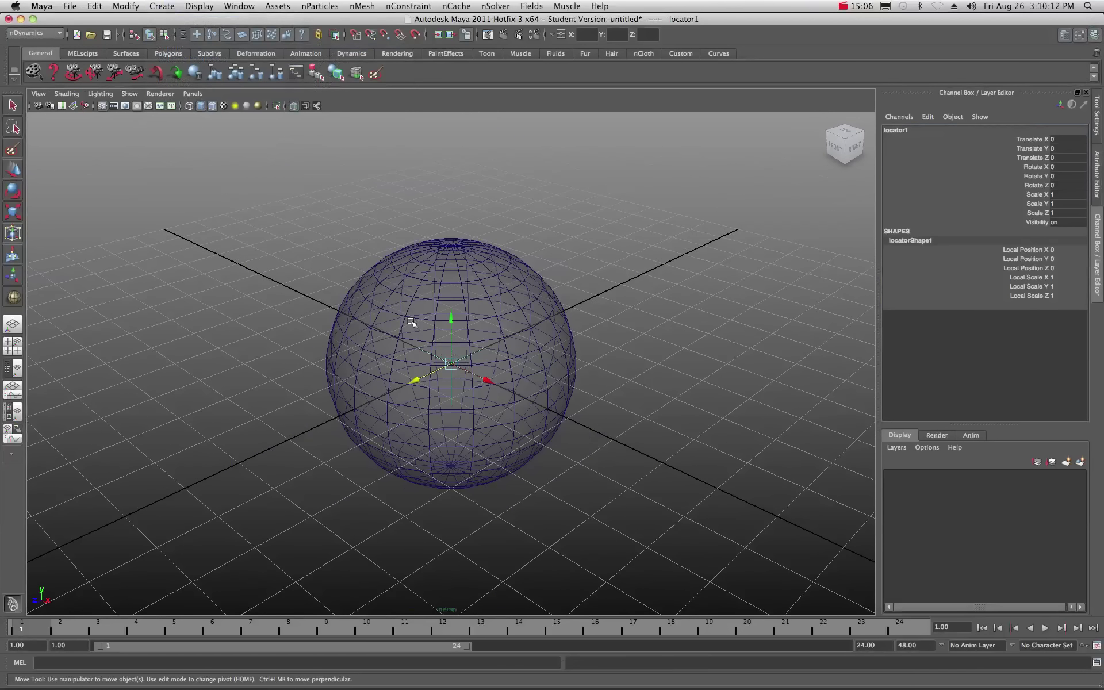
{"action": "scroll", "coordinate": [469, 266], "scroll_direction": "down", "scroll_amount": 1}
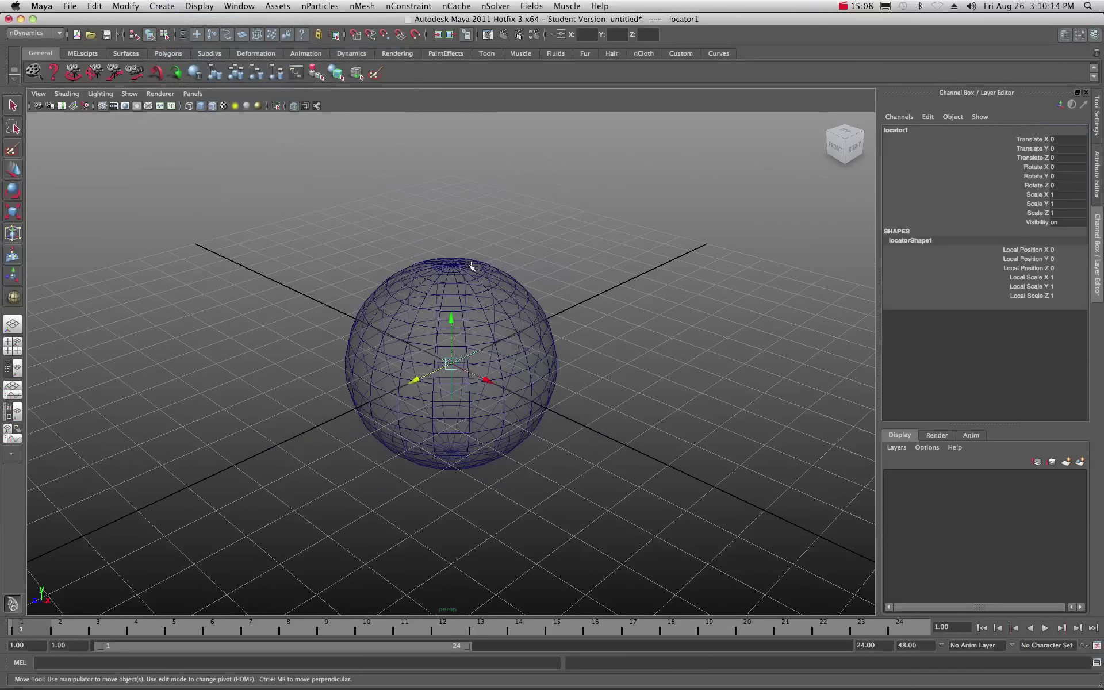
{"action": "scroll", "coordinate": [458, 285], "scroll_direction": "down", "scroll_amount": 2}
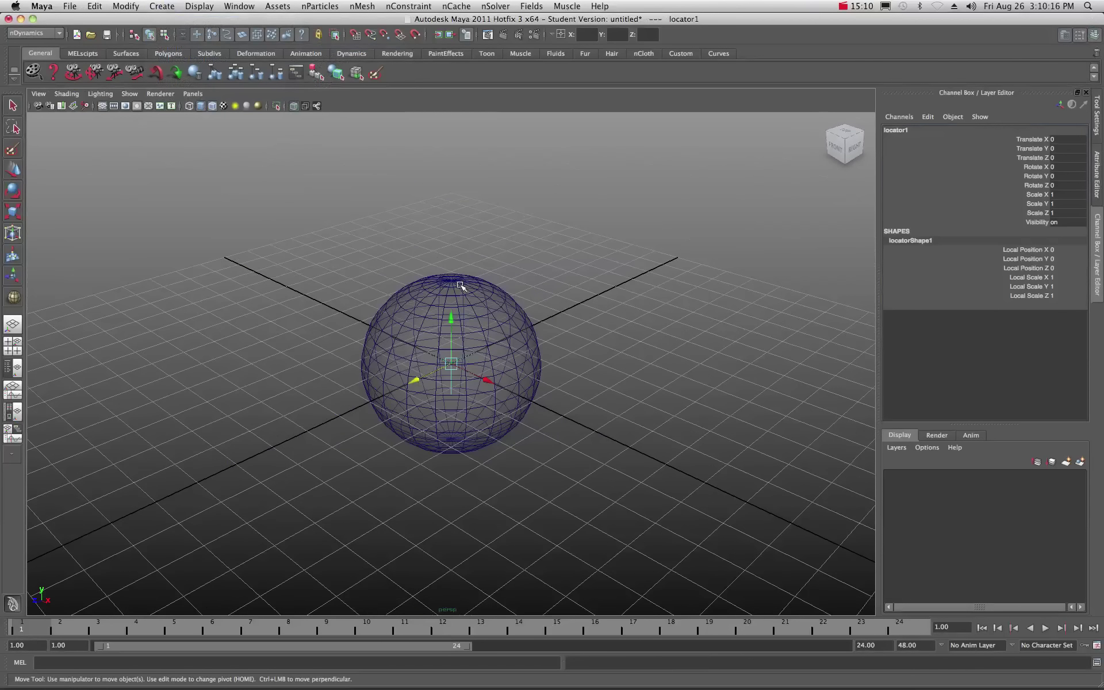
- Open the Outliner and parent the locator to the sphere
{"action": "left_click", "coordinate": [205, 6]}
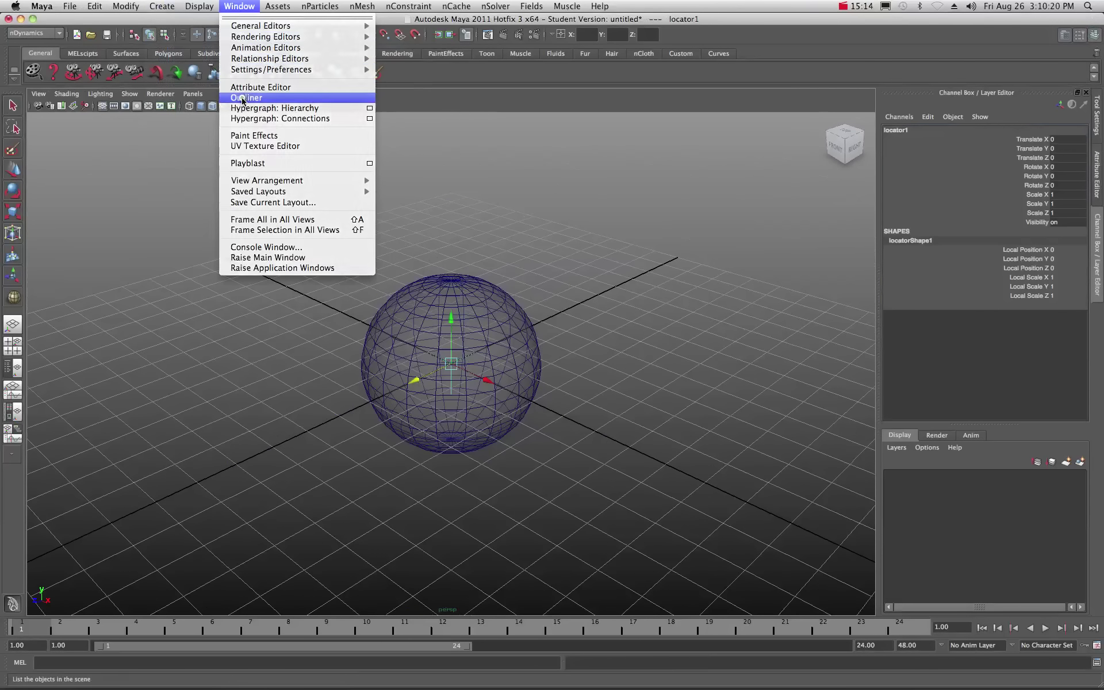
{"action": "left_click", "coordinate": [744, 227]}
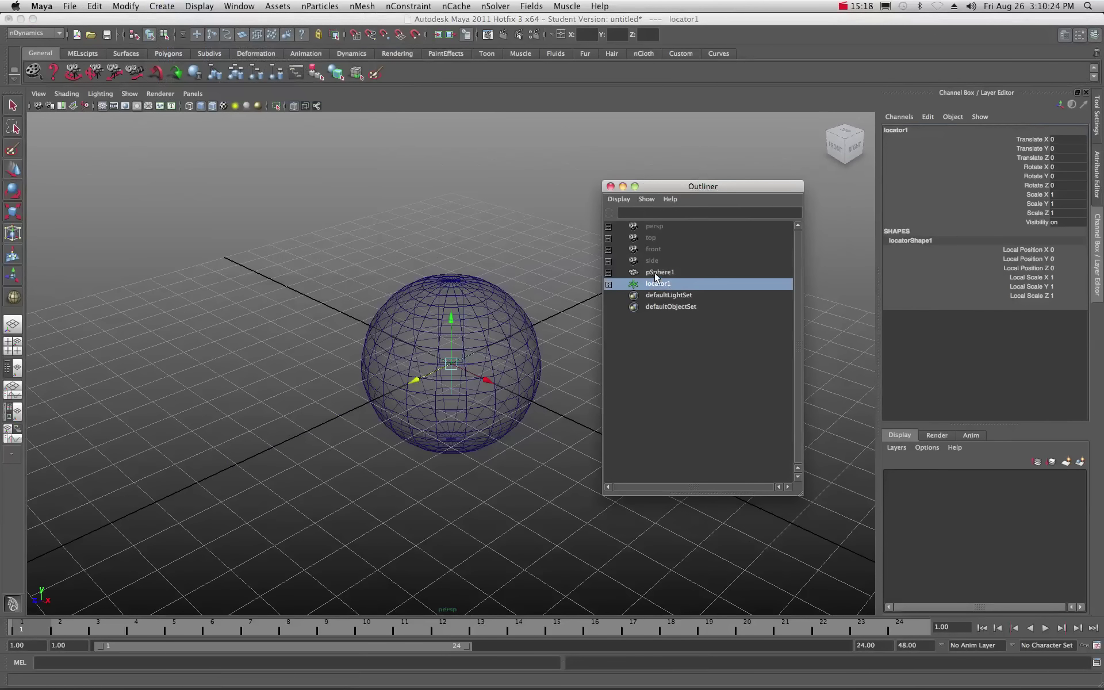
{"action": "left_click", "coordinate": [656, 274], "text": "ctrl"}
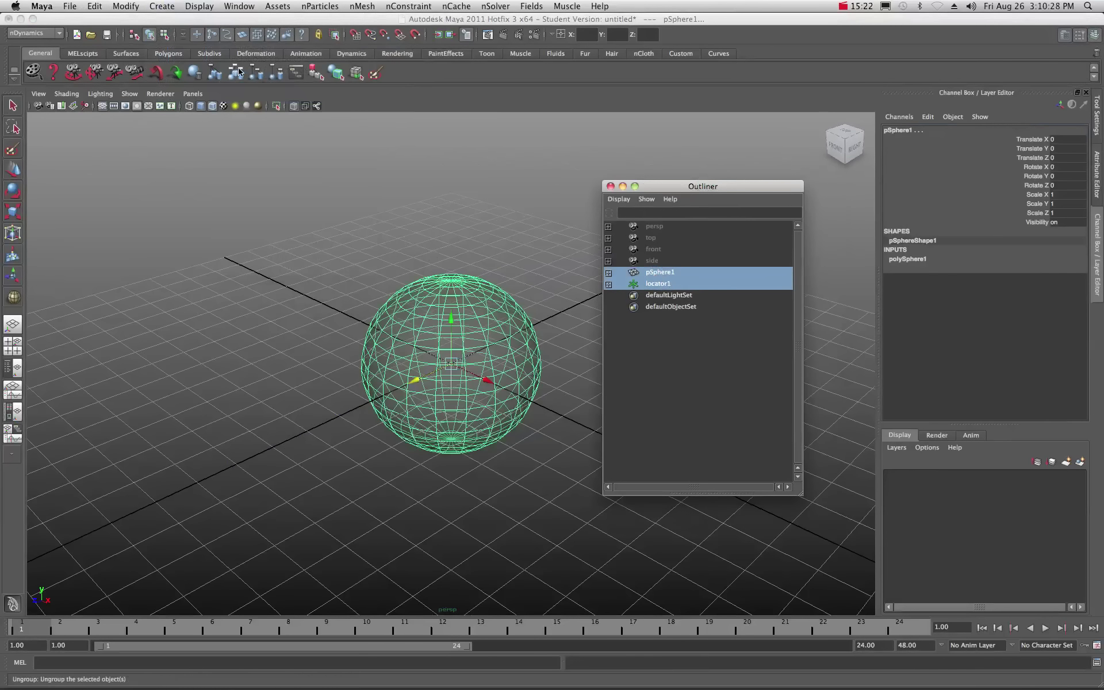
{"action": "key", "text": "p"}
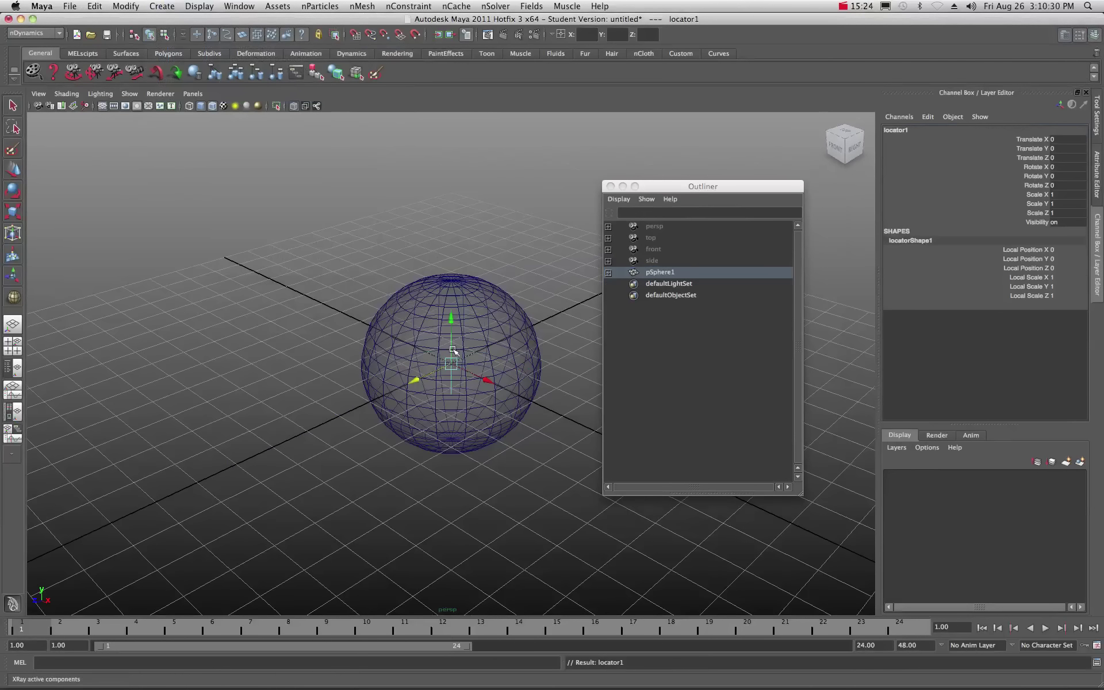
- Examine the hierarchy of the sphere and its child locator down to the locator shape, and close the Outliner
{"action": "left_click", "coordinate": [607, 273]}
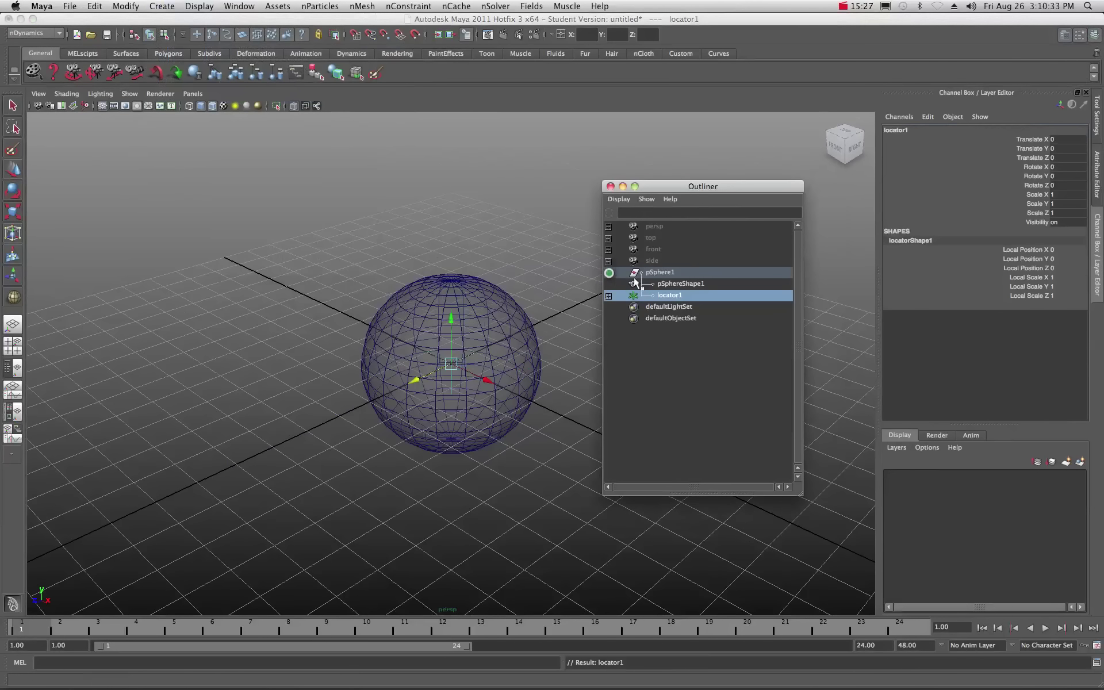
{"action": "left_click", "coordinate": [607, 295]}
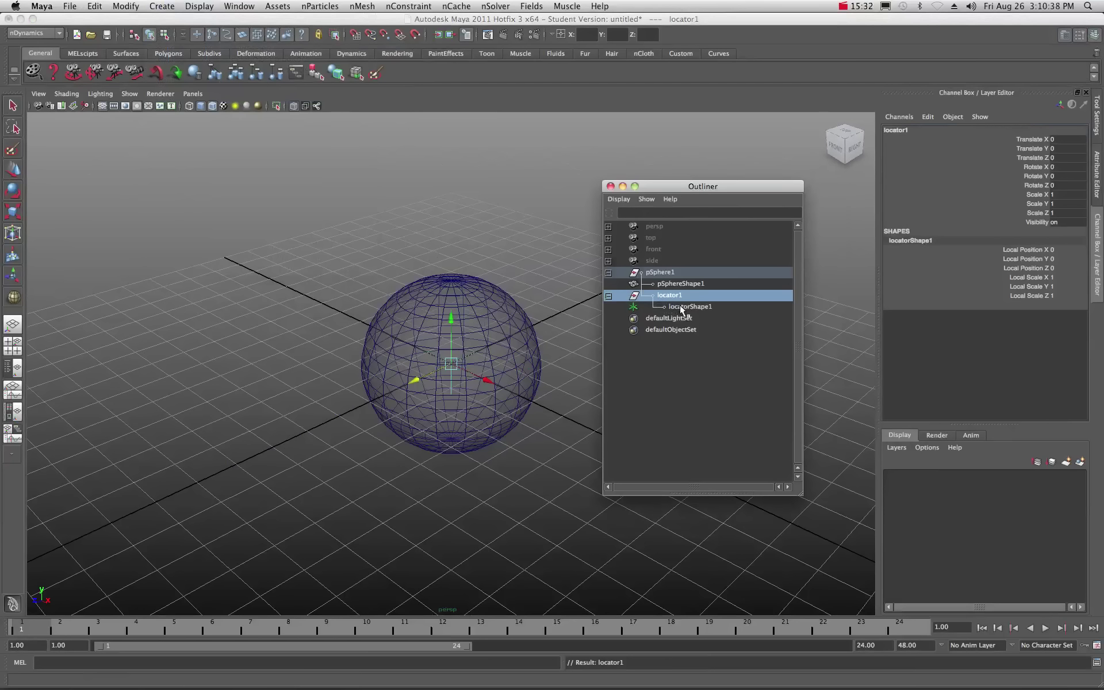
{"action": "middle_click_drag", "start_coordinate": [675, 305], "coordinate": [679, 280]}
{"action": "left_click", "coordinate": [610, 185]}
- Select the sphere and extend the playback range to end at frame 300
{"action": "scroll", "coordinate": [357, 398], "scroll_direction": "down", "scroll_amount": 5}
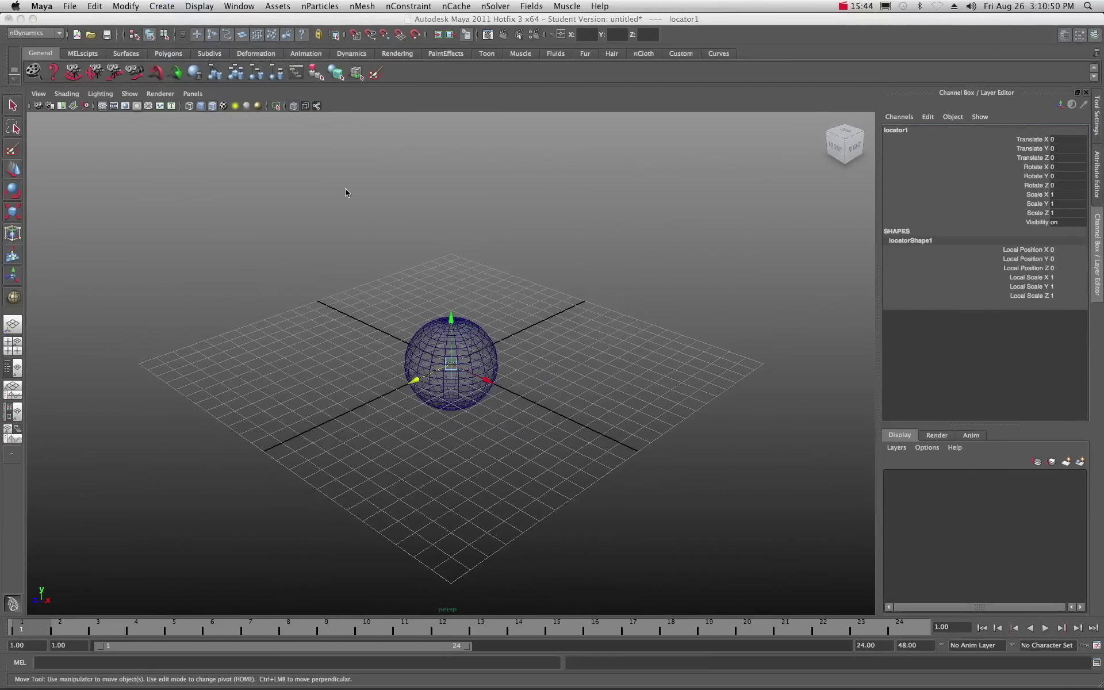
{"action": "scroll", "coordinate": [323, 305], "scroll_direction": "down", "scroll_amount": 4}
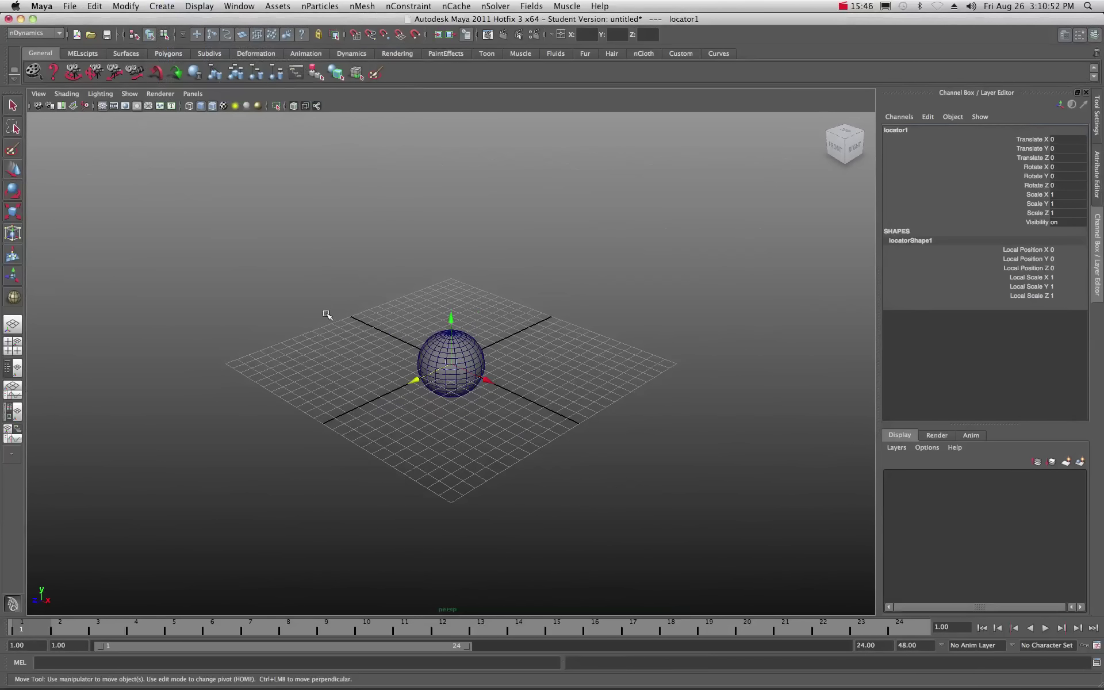
{"action": "left_click", "coordinate": [488, 352]}
{"action": "left_click", "coordinate": [485, 353]}
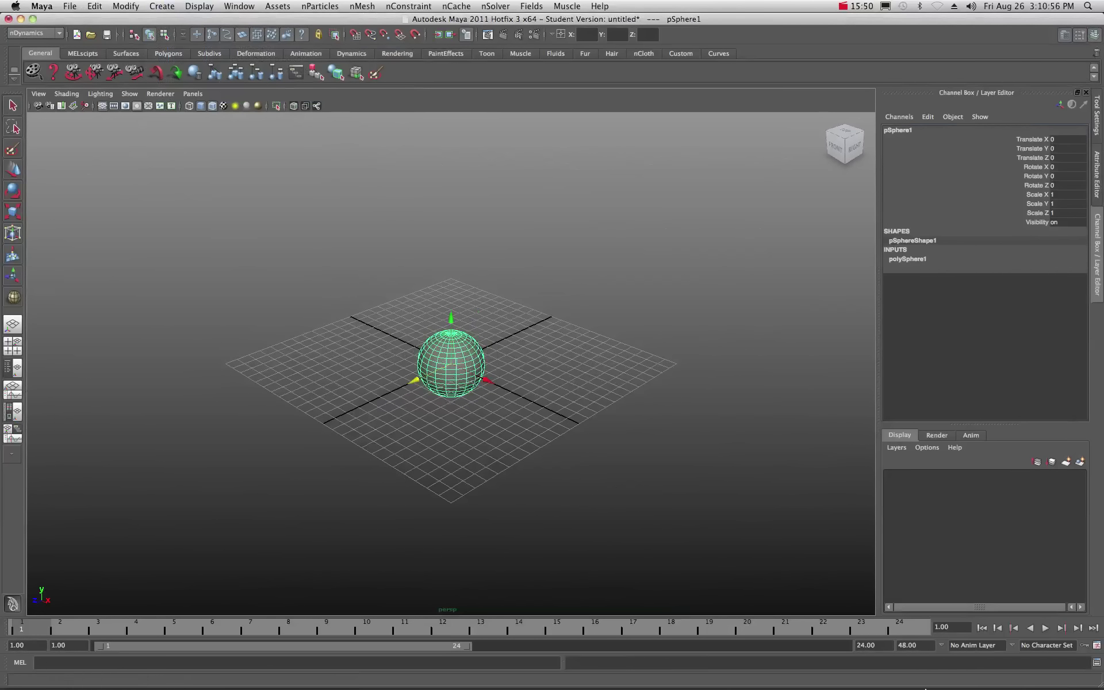
{"action": "left_click", "coordinate": [874, 645]}
{"action": "type", "text": "300"}
{"action": "key", "text": "Return"}
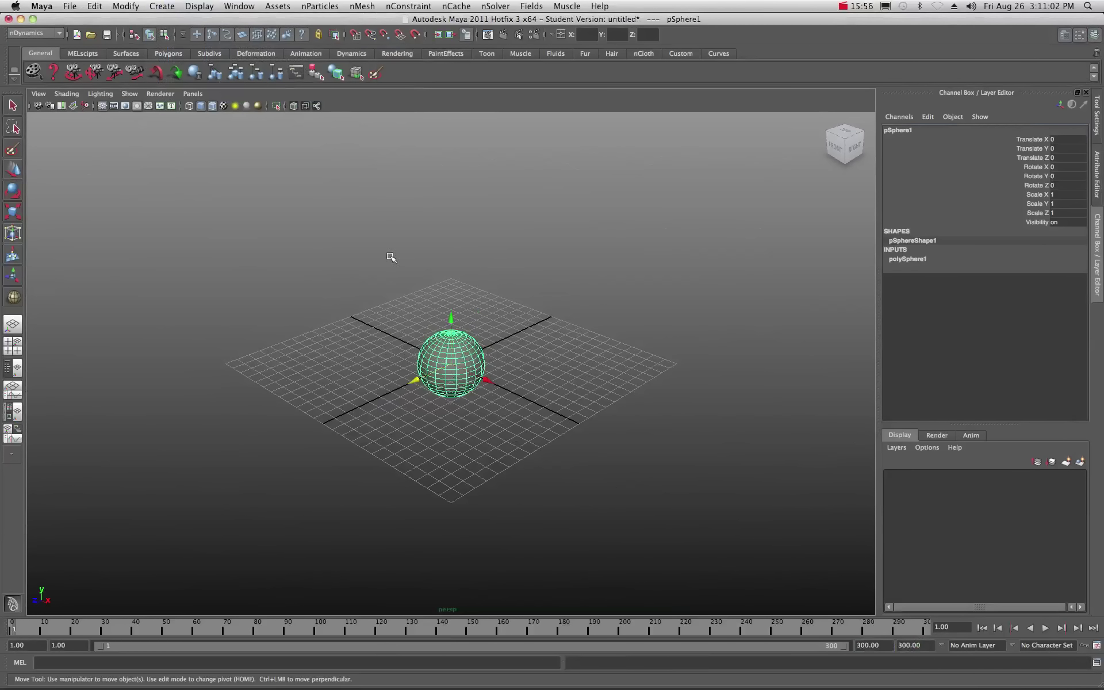
- Key the sphere's Translate and Rotate X, Y and Z channels at frame 1
{"action": "left_click", "coordinate": [1004, 140]}
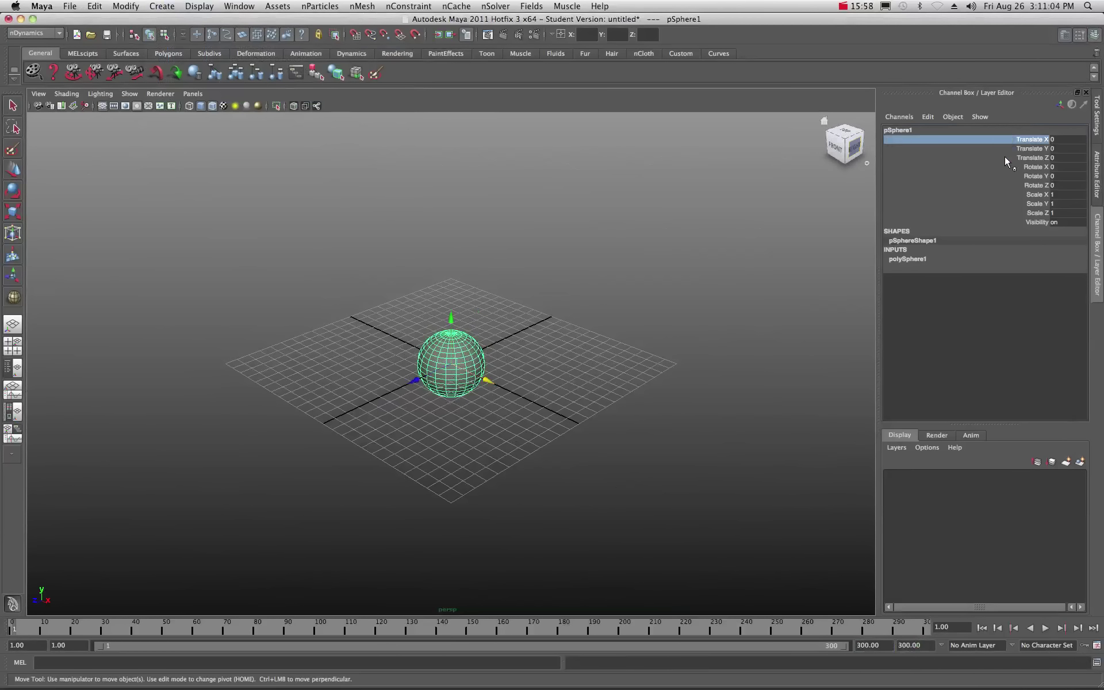
{"action": "left_click", "coordinate": [1016, 185]}
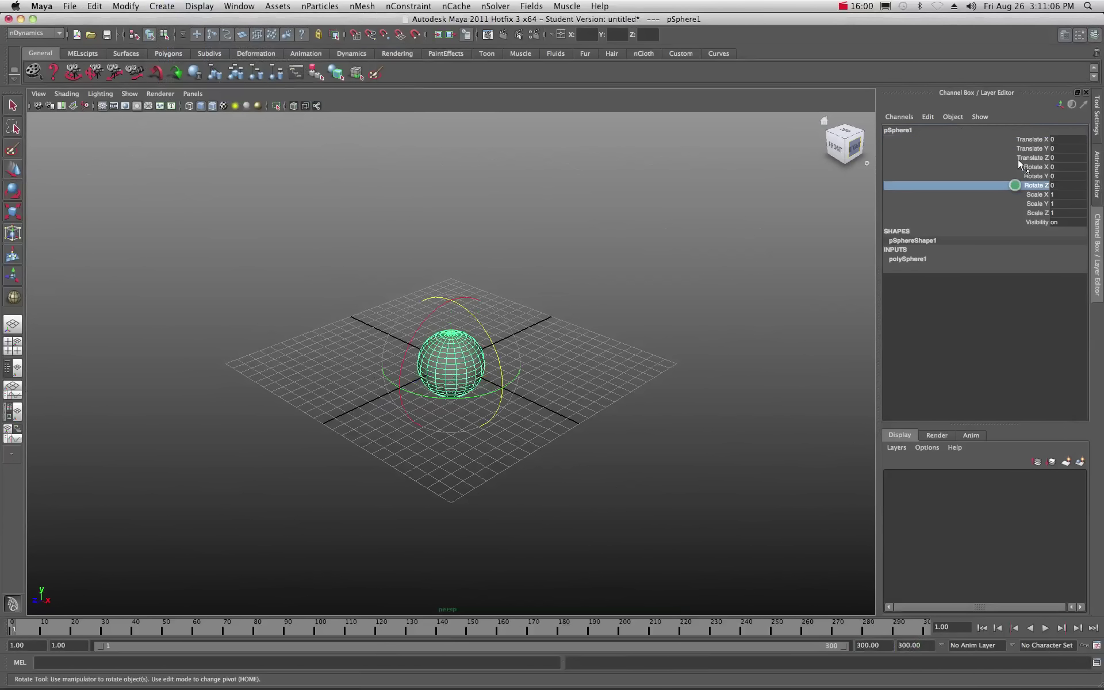
{"action": "left_click", "coordinate": [1013, 138], "text": "shift"}
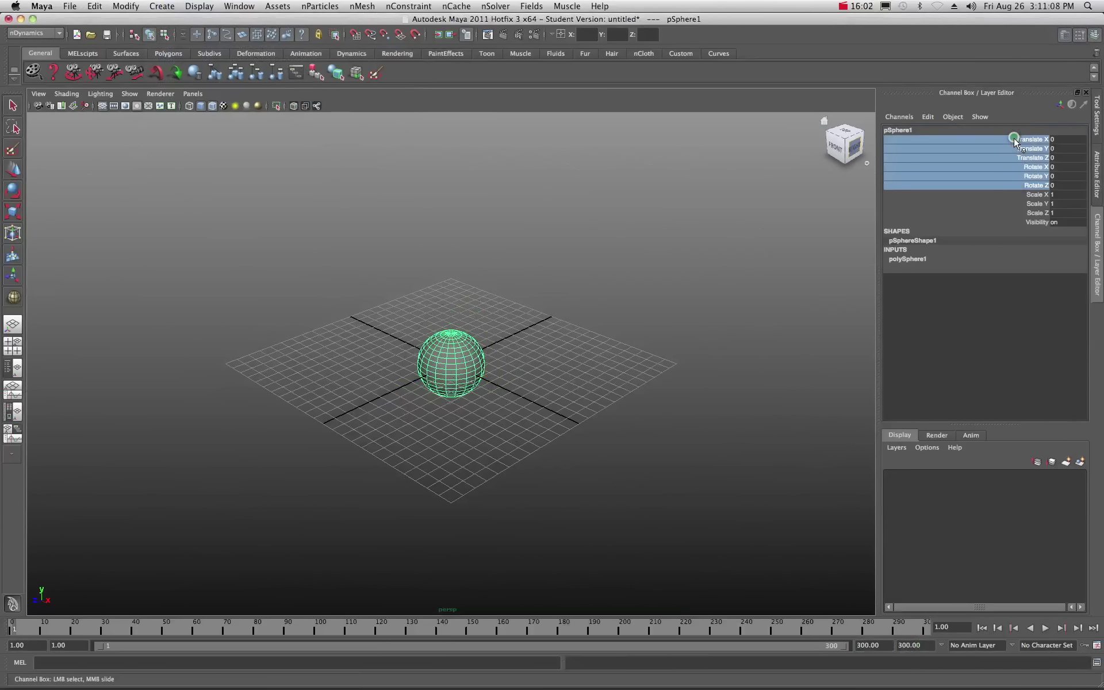
{"action": "right_click", "coordinate": [950, 146]}
{"action": "left_click", "coordinate": [958, 167]}
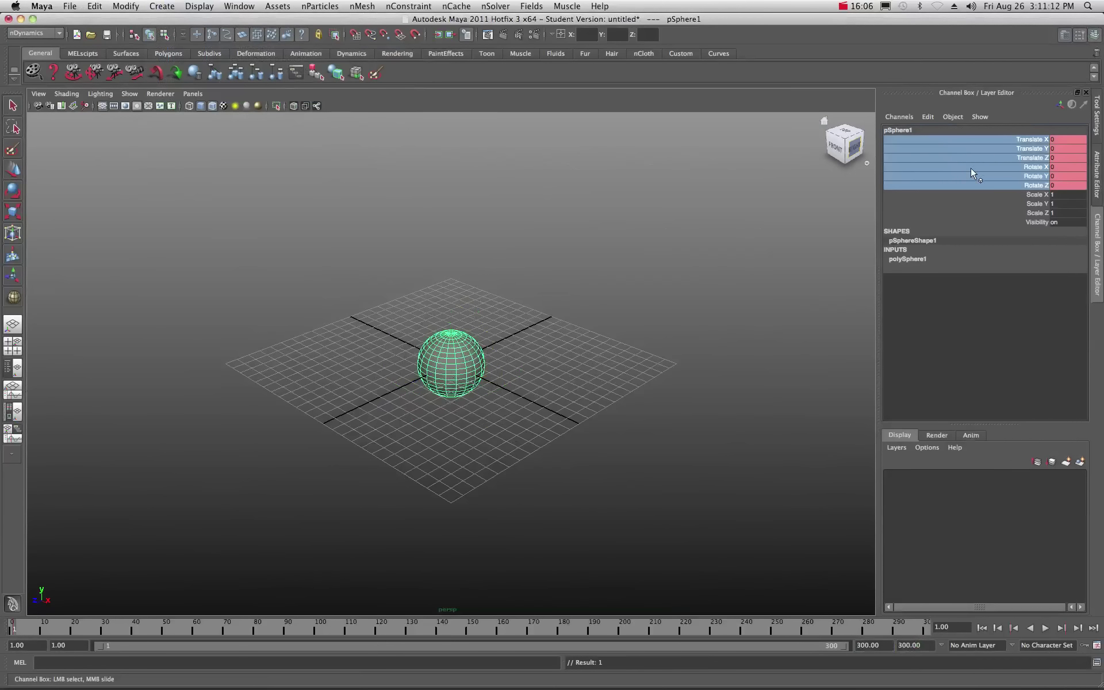
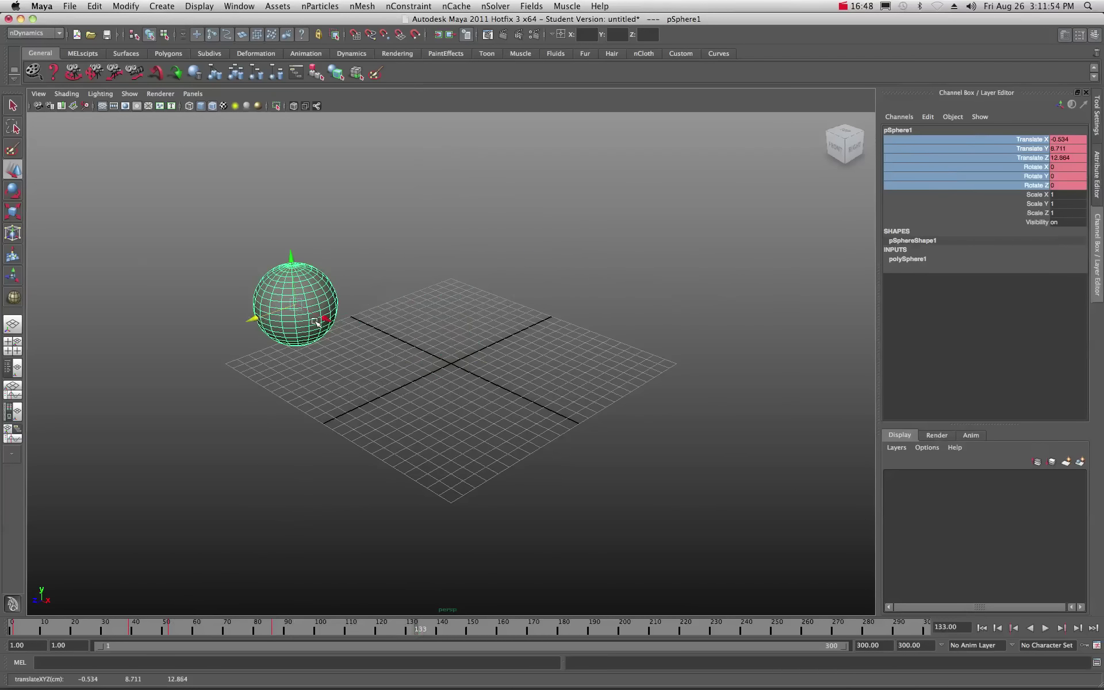
- Key a sphere pose at frame 133, moved to about X 6.69, Y 5.34 and rotated to about X -64, Z -114
{"action": "left_click_drag", "start_coordinate": [328, 320], "coordinate": [403, 379]}
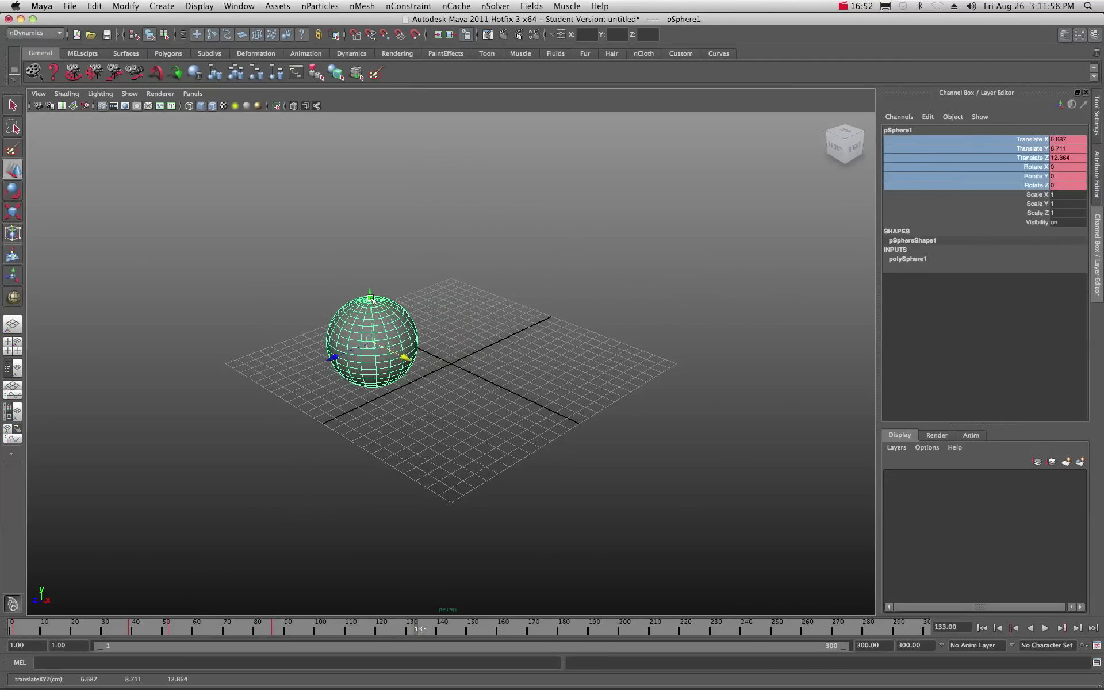
{"action": "left_click_drag", "start_coordinate": [372, 299], "coordinate": [379, 344]}
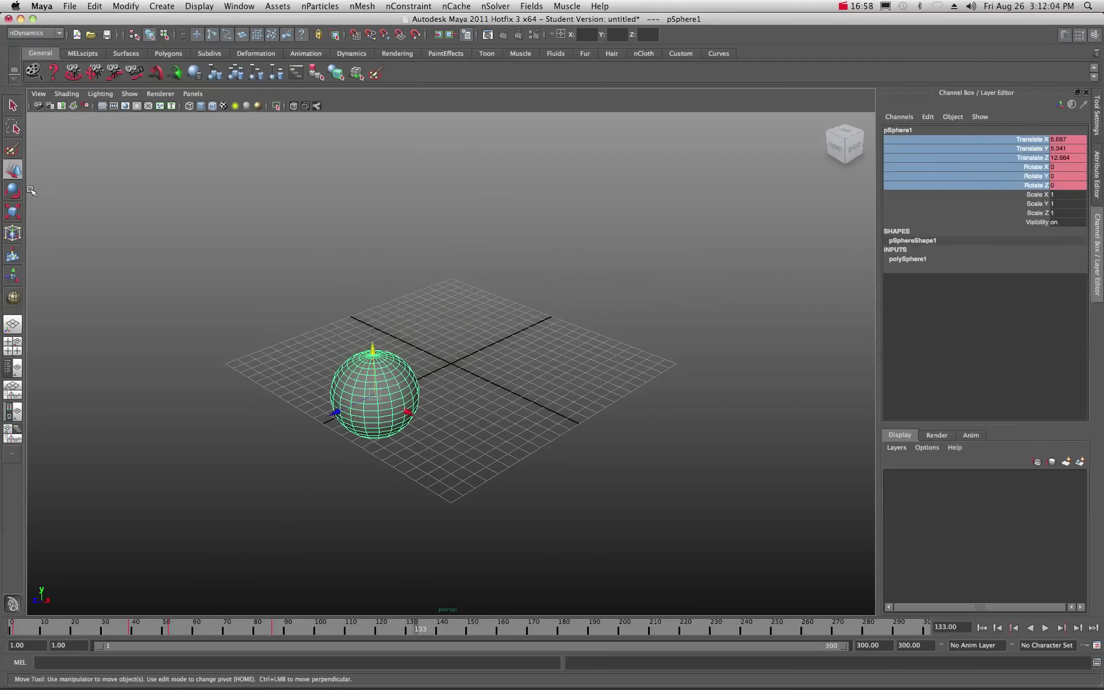
{"action": "left_click", "coordinate": [13, 192]}
{"action": "left_click_drag", "start_coordinate": [335, 368], "coordinate": [423, 409]}
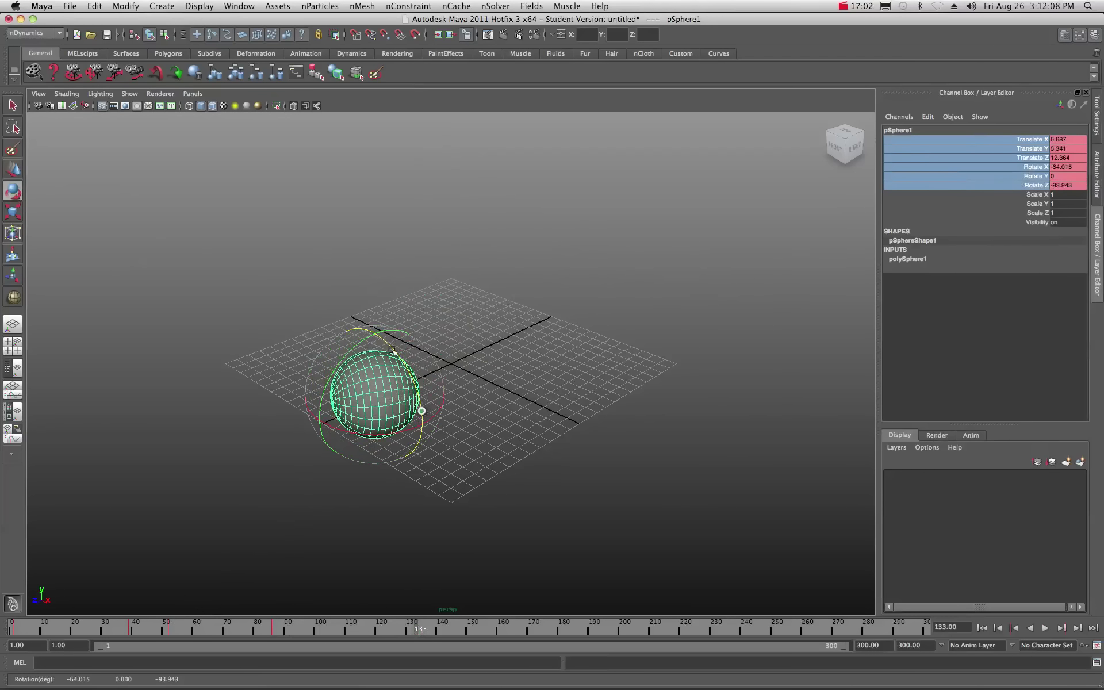
{"action": "left_click_drag", "start_coordinate": [372, 332], "coordinate": [402, 334]}
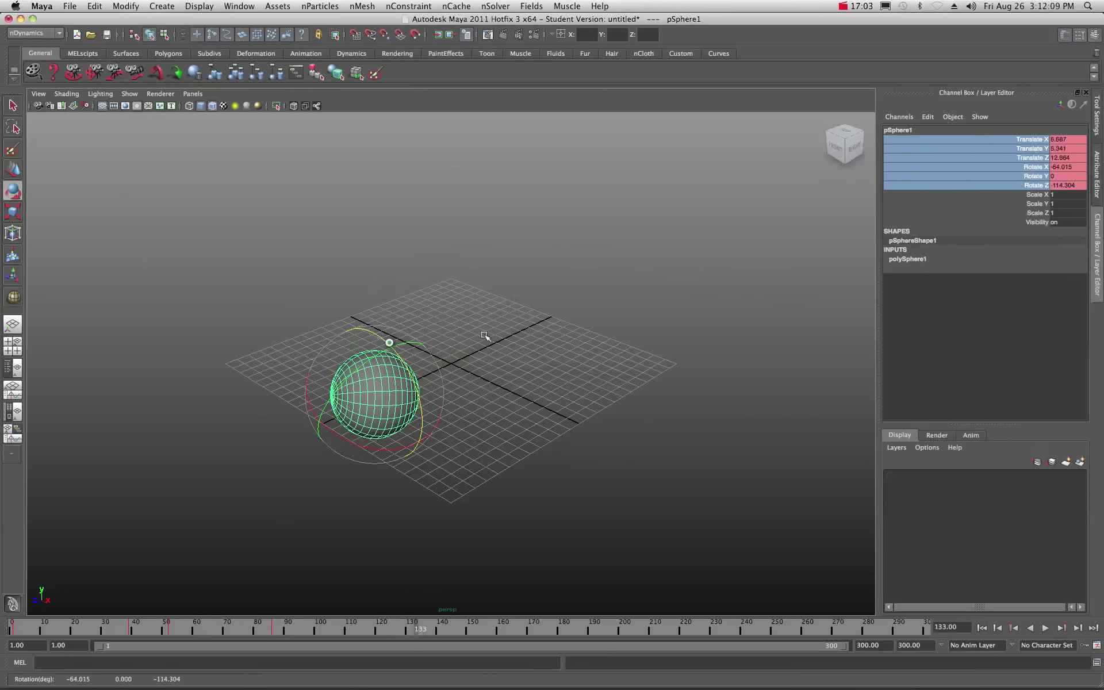
{"action": "right_click", "coordinate": [940, 157]}
{"action": "left_click", "coordinate": [953, 177]}
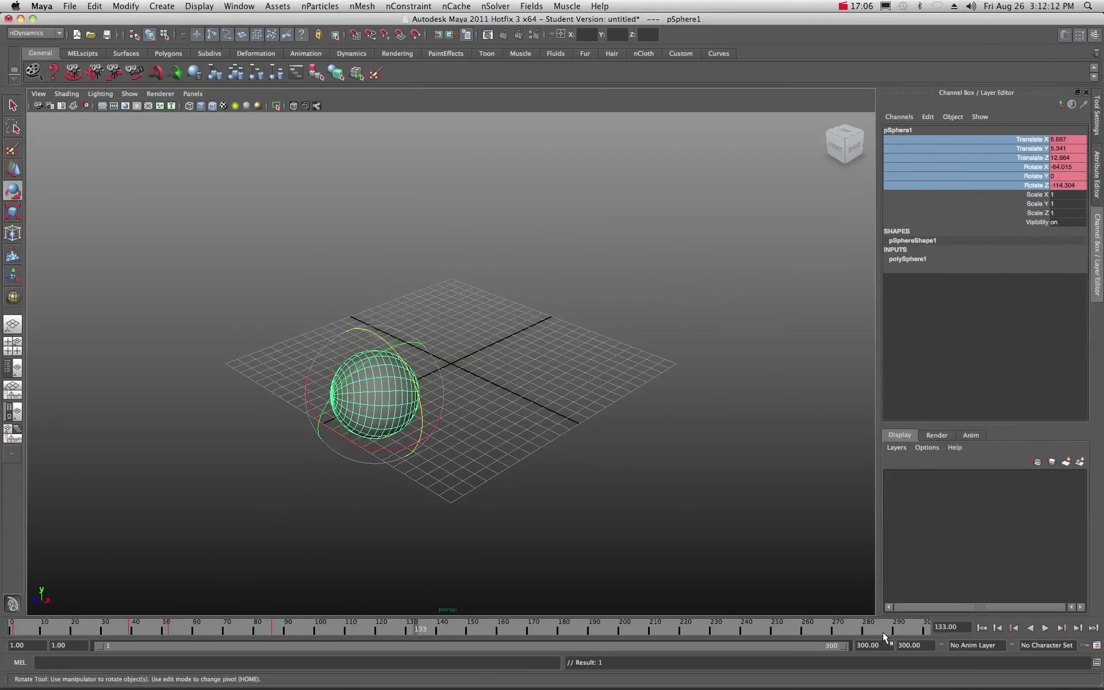
- Play the sphere's animation from the first frame and stop it at frame 197
{"action": "left_click", "coordinate": [982, 628]}
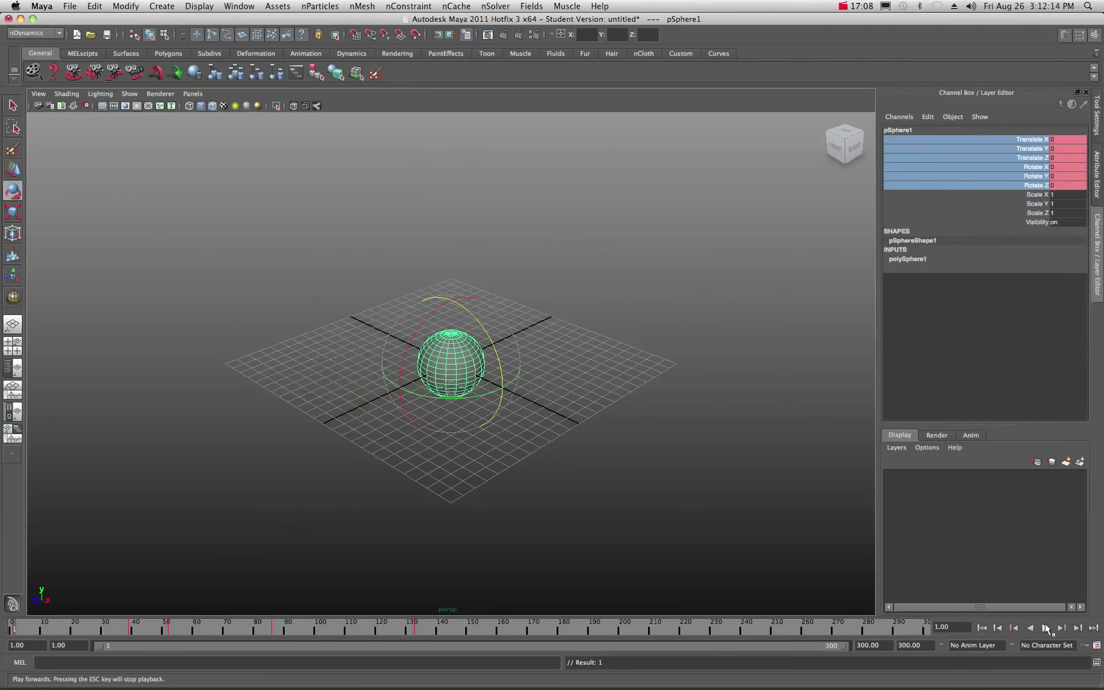
{"action": "left_click", "coordinate": [1045, 628]}
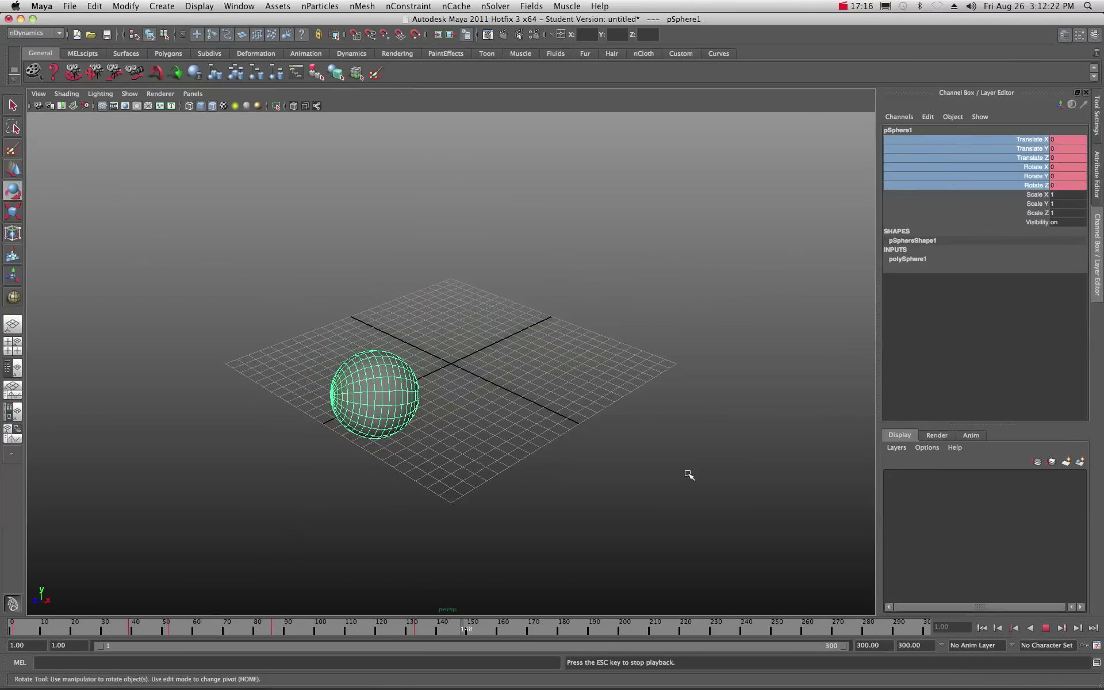
{"action": "left_click", "coordinate": [1046, 629]}
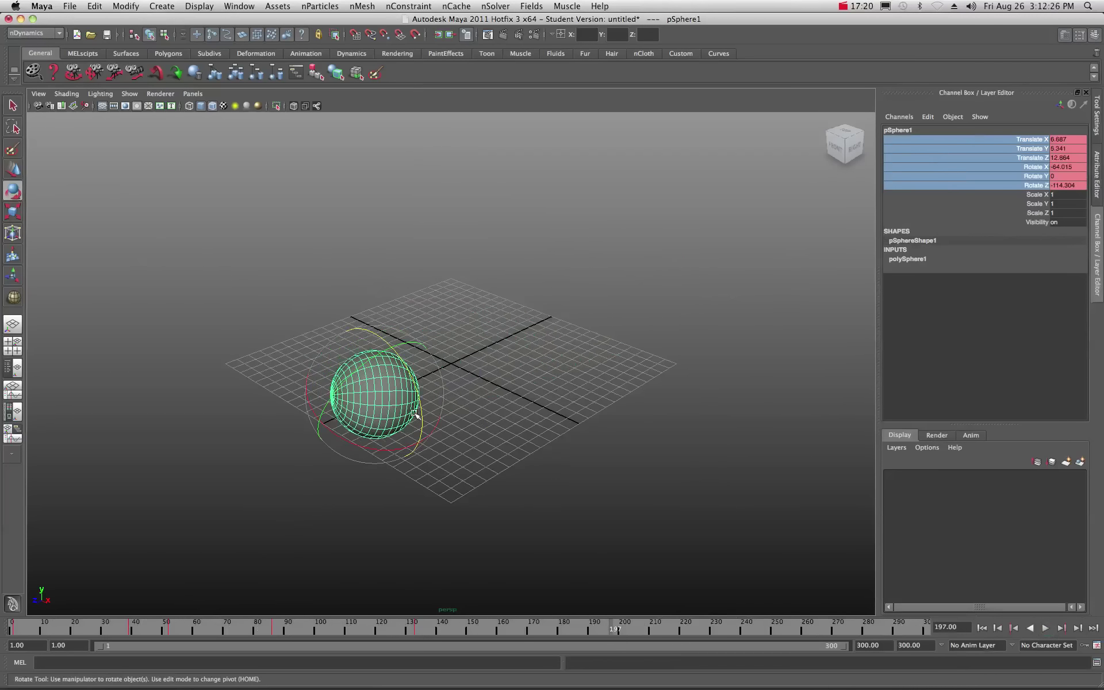
- Move the sphere to about Translate Z 3.81 and rotate it to about Y 84 and Z -75
{"action": "left_click", "coordinate": [17, 176]}
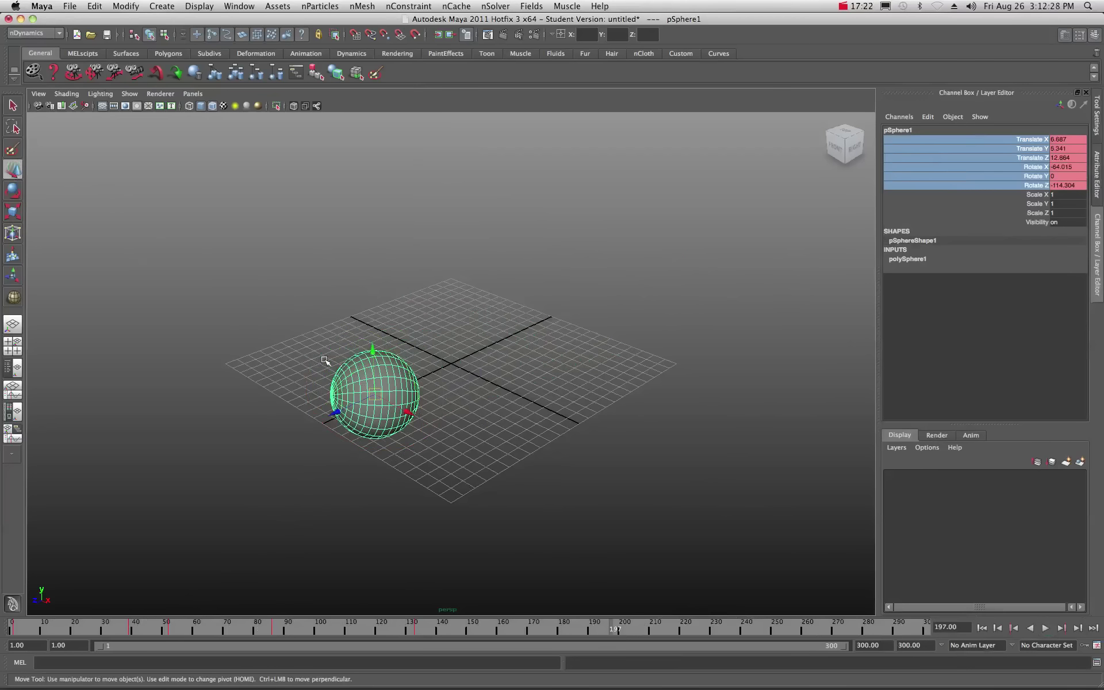
{"action": "left_click_drag", "start_coordinate": [331, 408], "coordinate": [445, 362]}
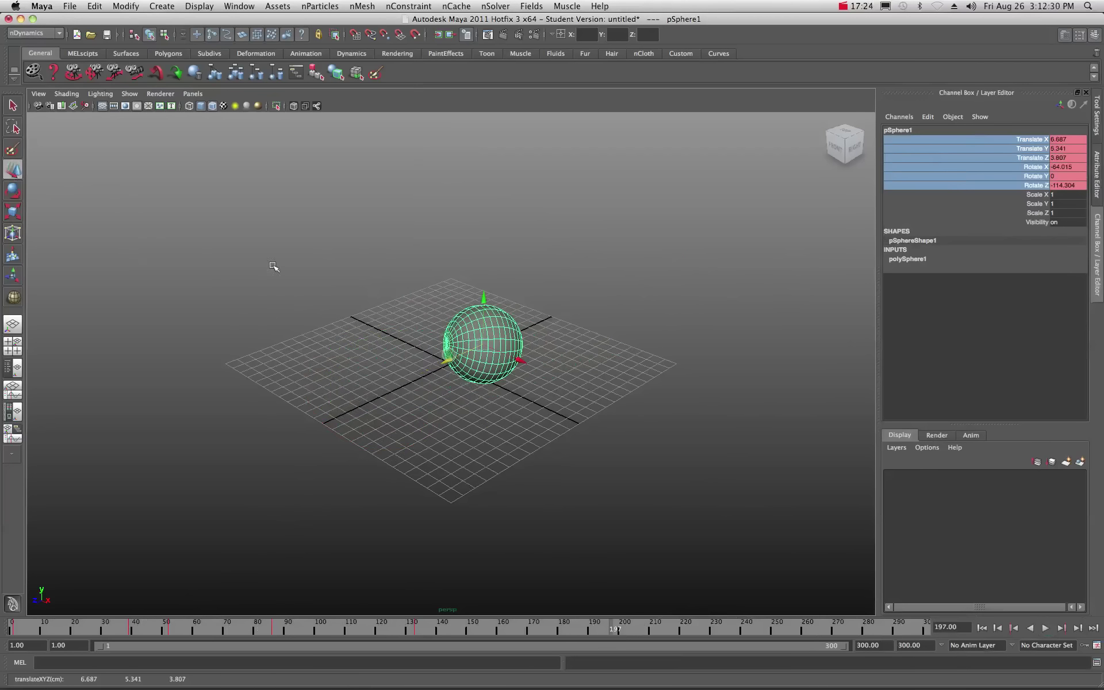
{"action": "left_click", "coordinate": [14, 191]}
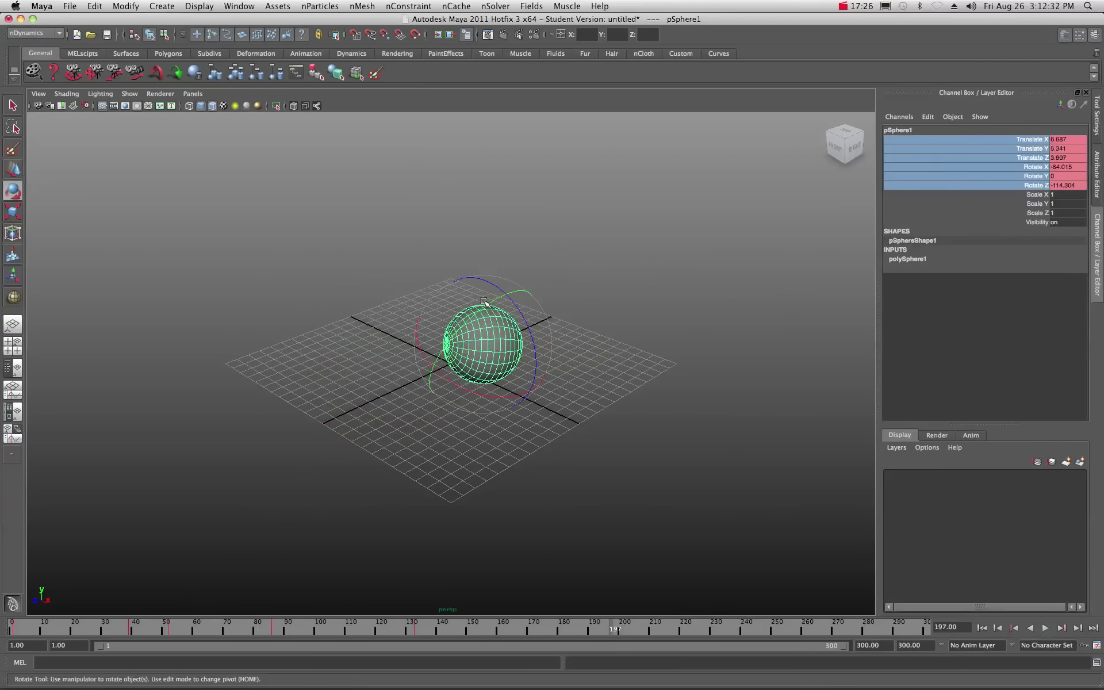
{"action": "left_click_drag", "start_coordinate": [490, 305], "coordinate": [417, 355]}
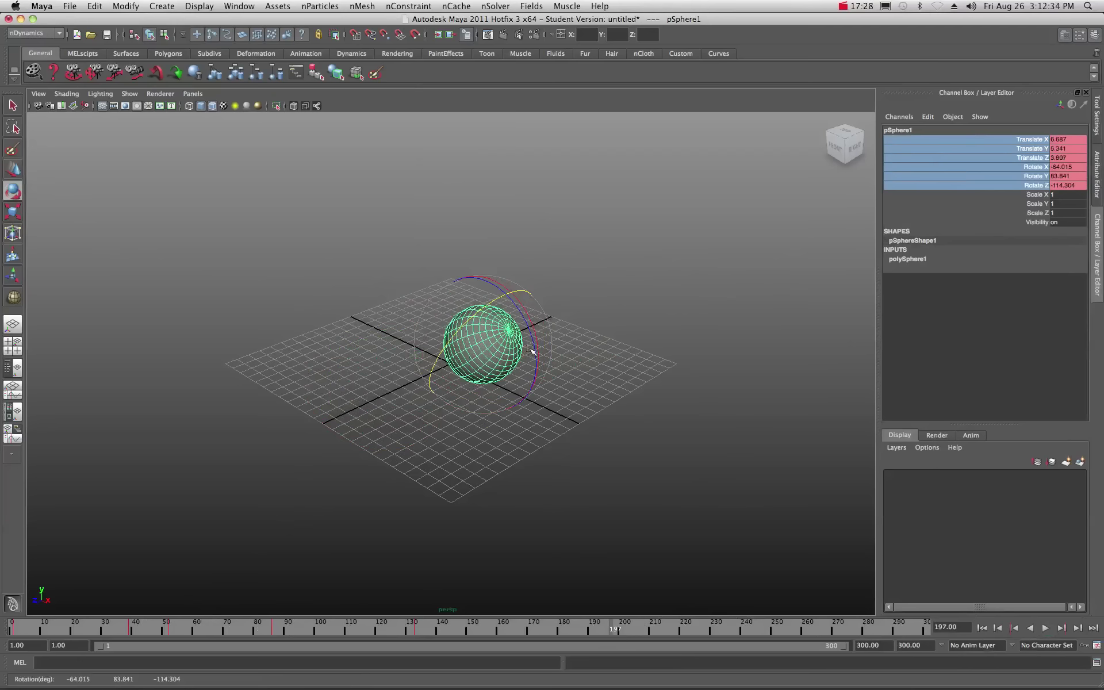
{"action": "left_click_drag", "start_coordinate": [531, 350], "coordinate": [520, 301]}
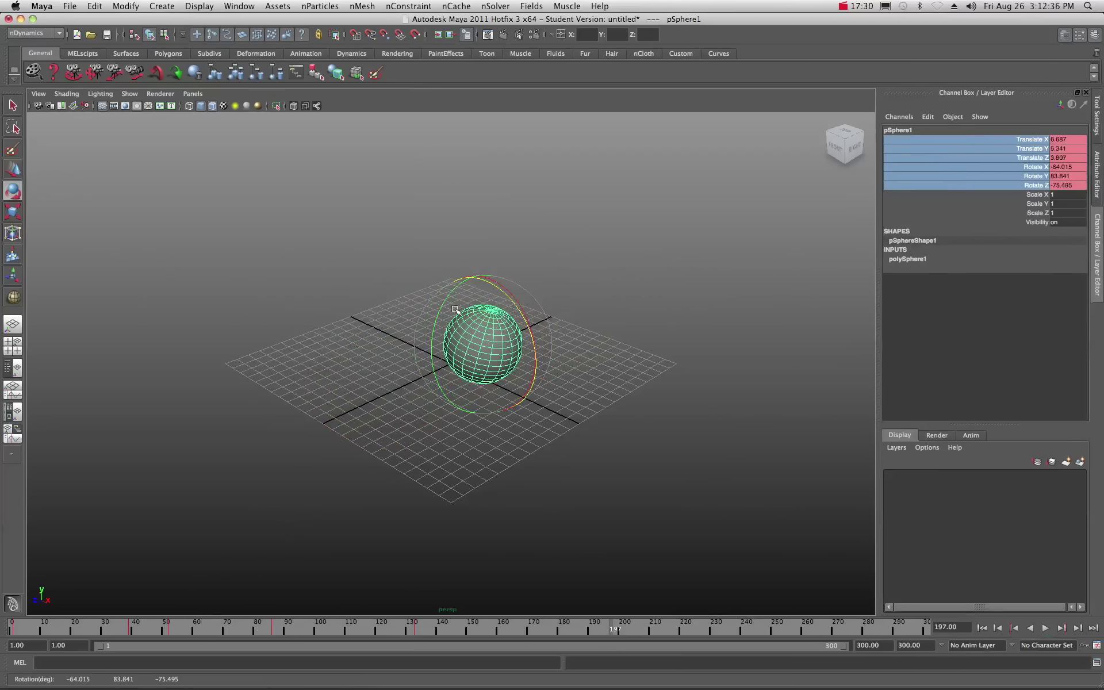
- Move the sphere to about X 3.97 and Y 3.36, and key its selected translate and rotate channels at frame 197
{"action": "key", "text": "w"}
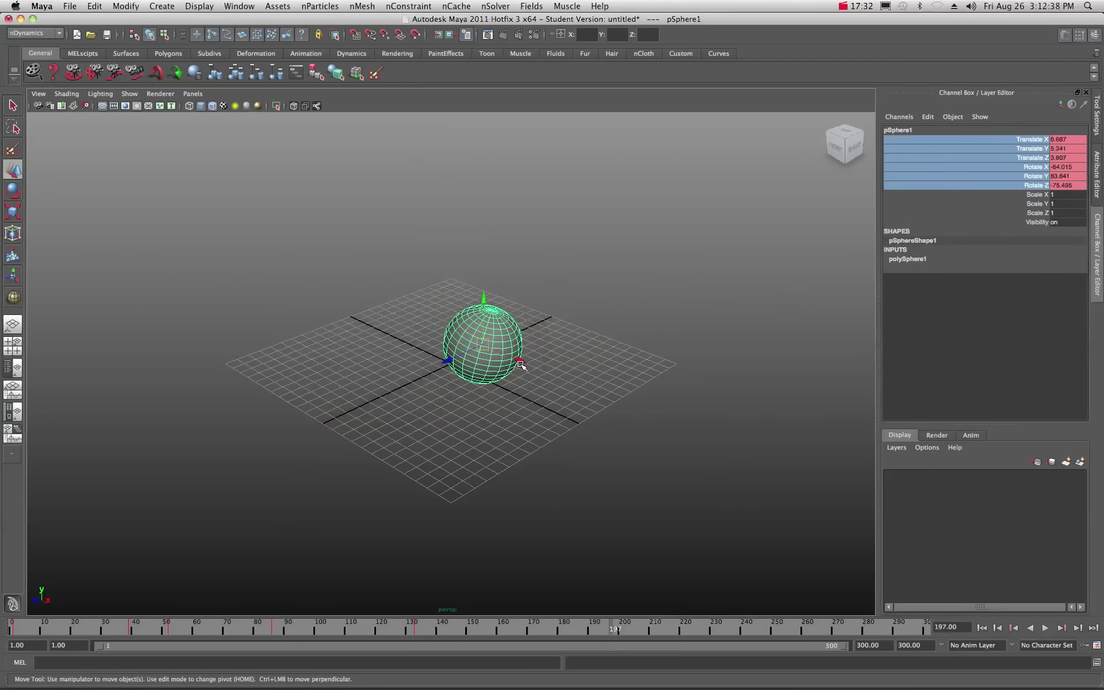
{"action": "left_click_drag", "start_coordinate": [521, 363], "coordinate": [485, 356]}
{"action": "left_click_drag", "start_coordinate": [453, 290], "coordinate": [453, 311]}
{"action": "right_click", "coordinate": [957, 171]}
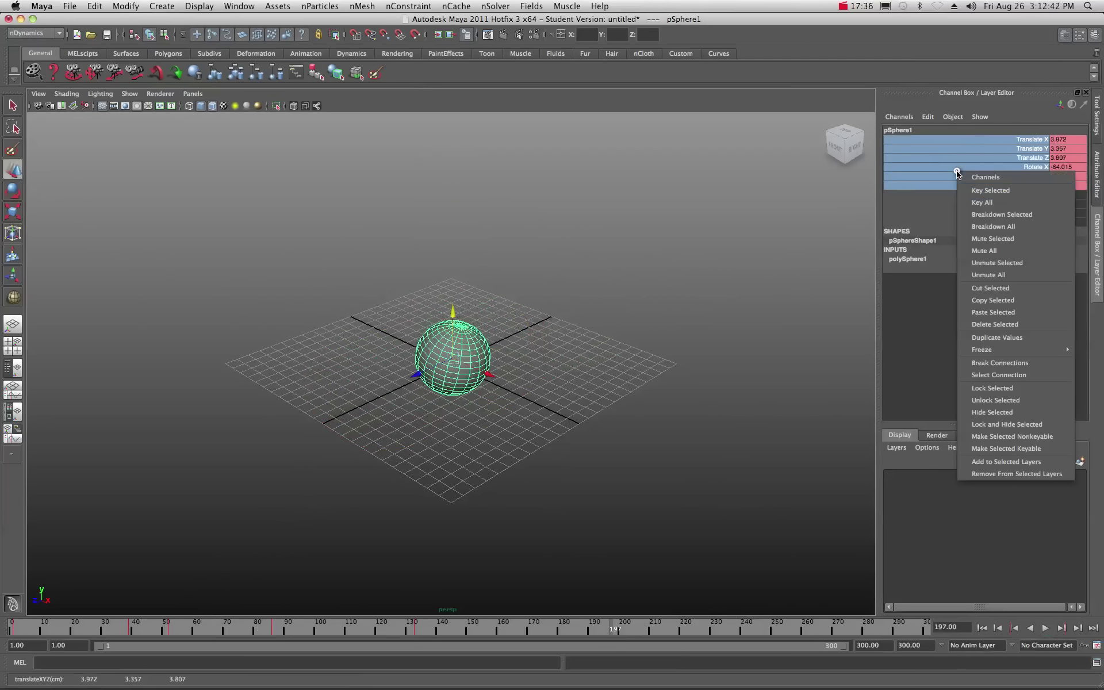
{"action": "left_click", "coordinate": [977, 190]}
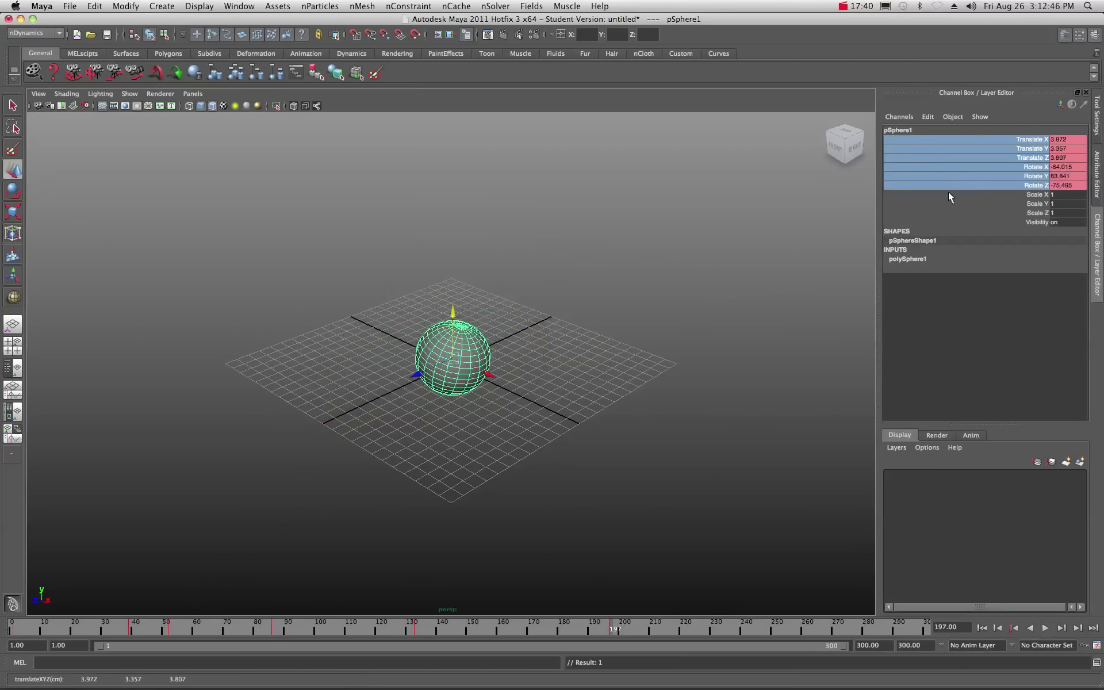
- Replay the keyed sphere motion from the first frame and stop at frame 133
{"action": "left_click", "coordinate": [982, 628]}
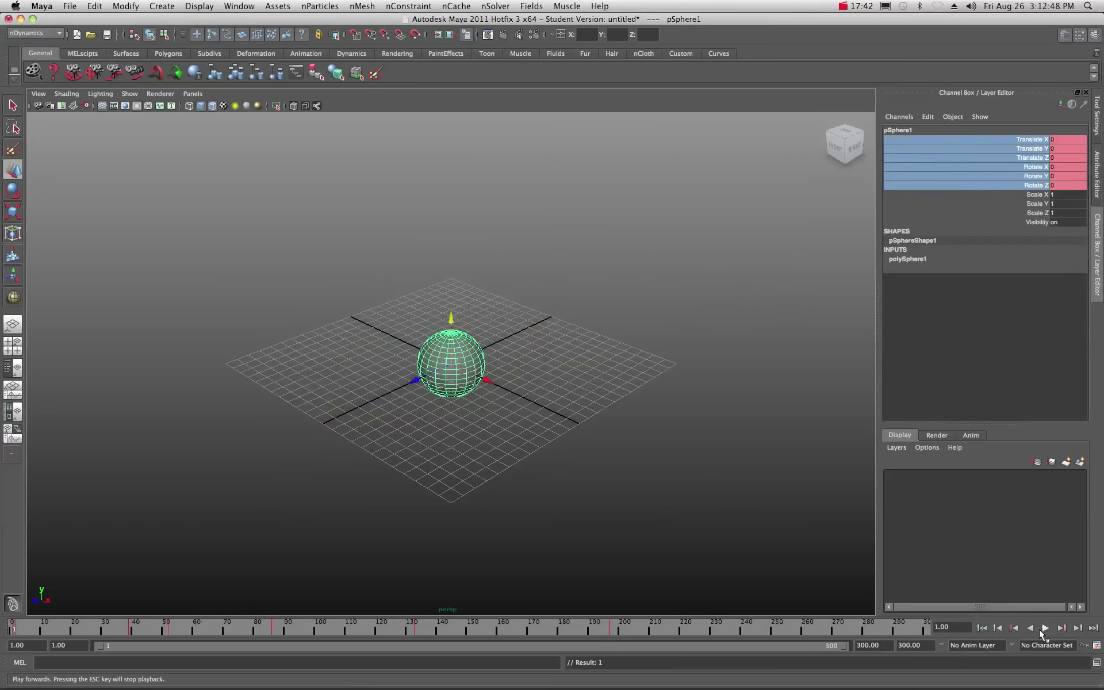
{"action": "left_click", "coordinate": [1044, 628]}
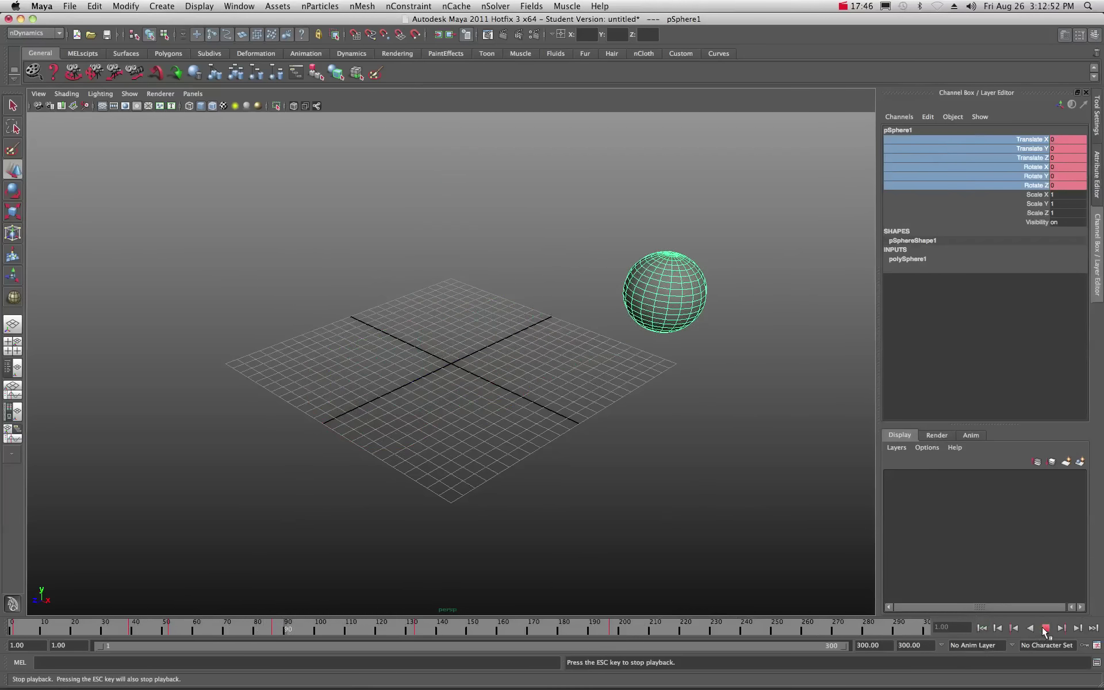
{"action": "left_click", "coordinate": [1045, 628]}
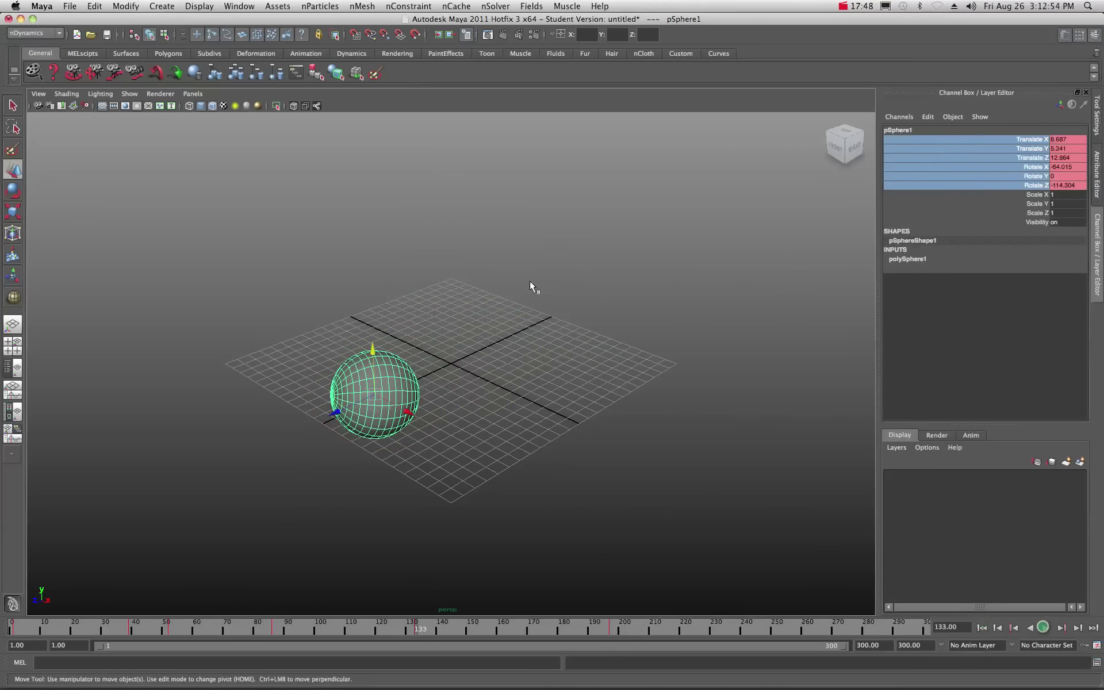
- Continue playback to frame 264 with X-ray shading on to inspect the locator inside the sphere, and turn X-ray off
{"action": "left_click", "coordinate": [294, 106]}
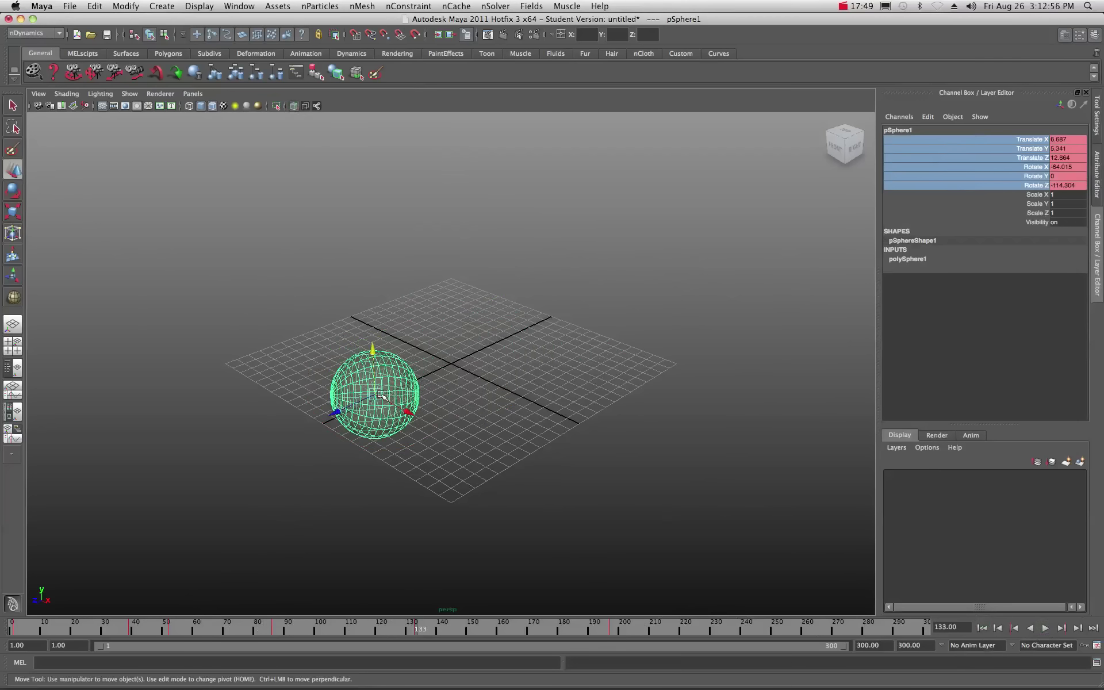
{"action": "left_click", "coordinate": [1042, 629]}
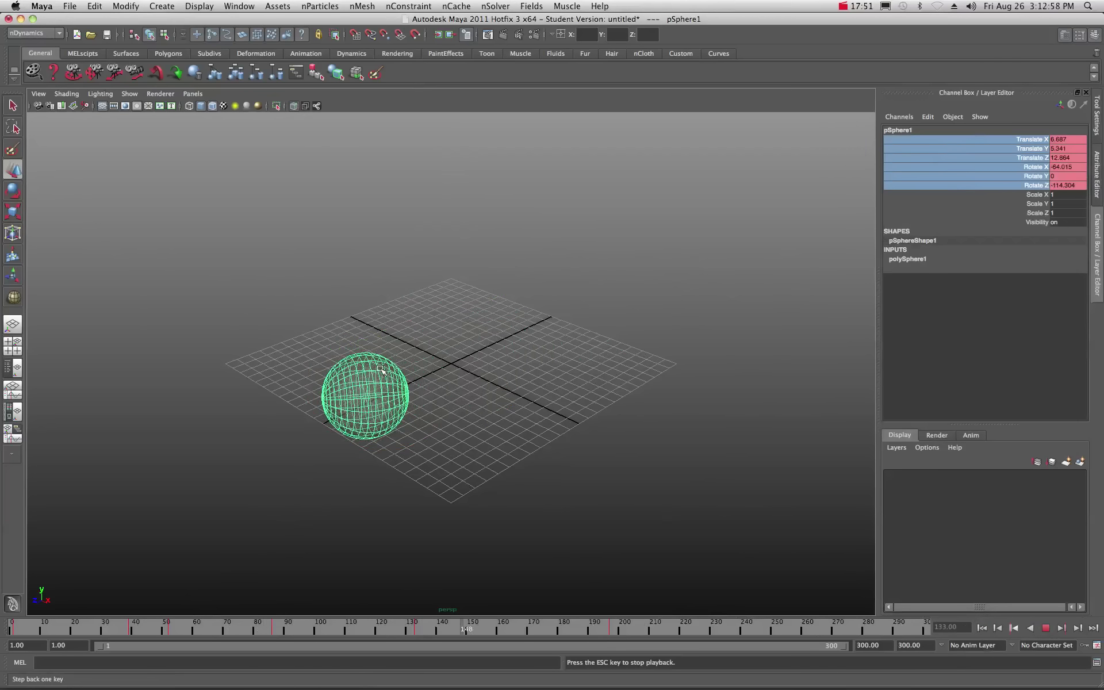
{"action": "key", "text": "f"}
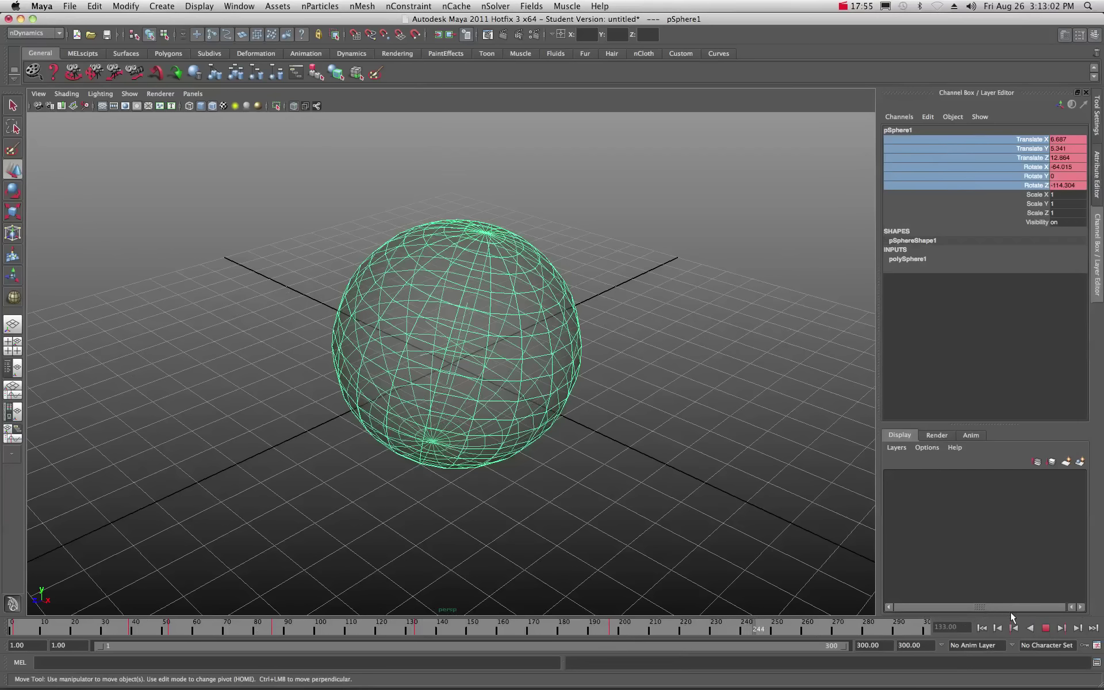
{"action": "key", "text": "Escape"}
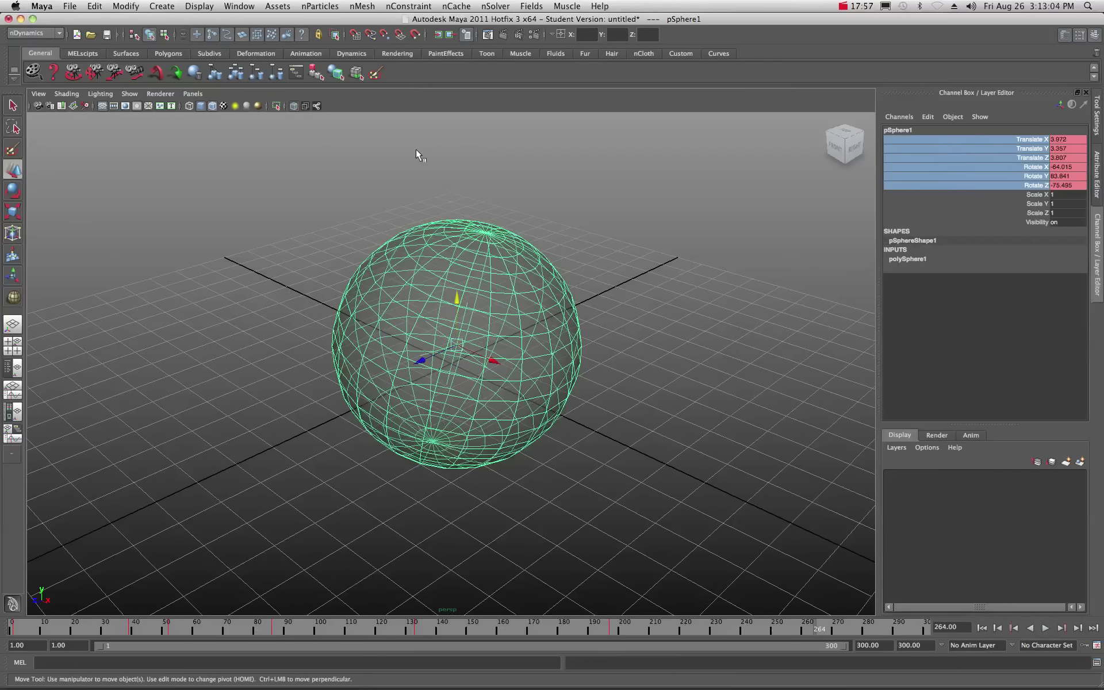
{"action": "left_click", "coordinate": [292, 106]}
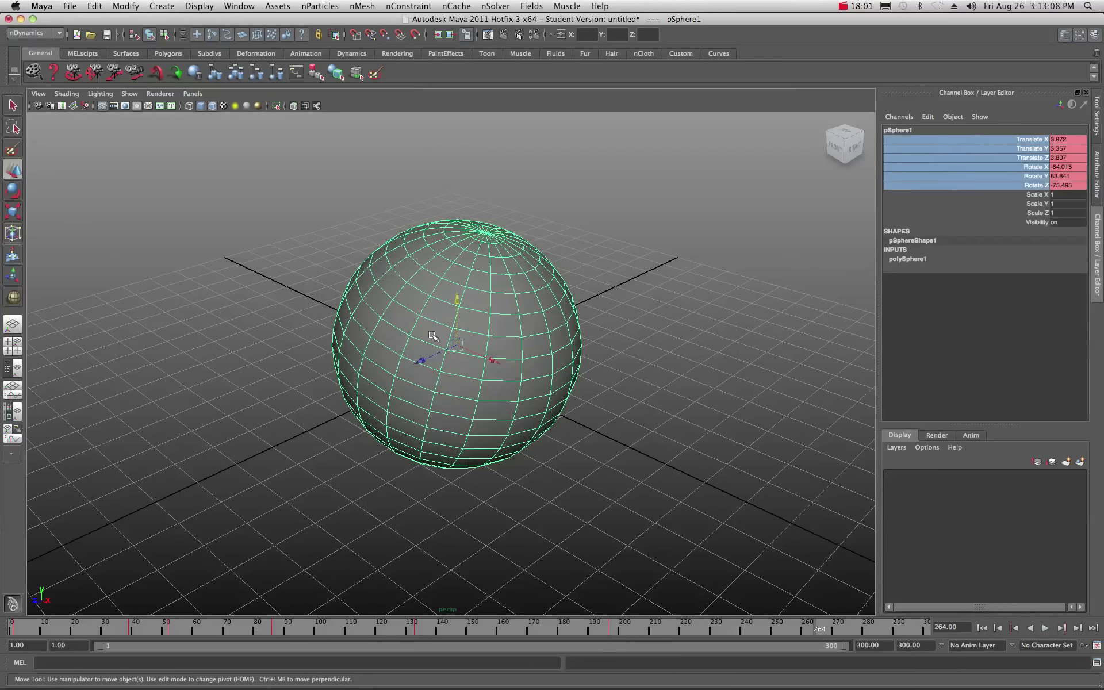
- Return to frame 1 and draw a polygon plane on the grid, spanning well beyond the sphere on all sides
{"action": "scroll", "coordinate": [470, 271], "scroll_direction": "down", "scroll_amount": 5}
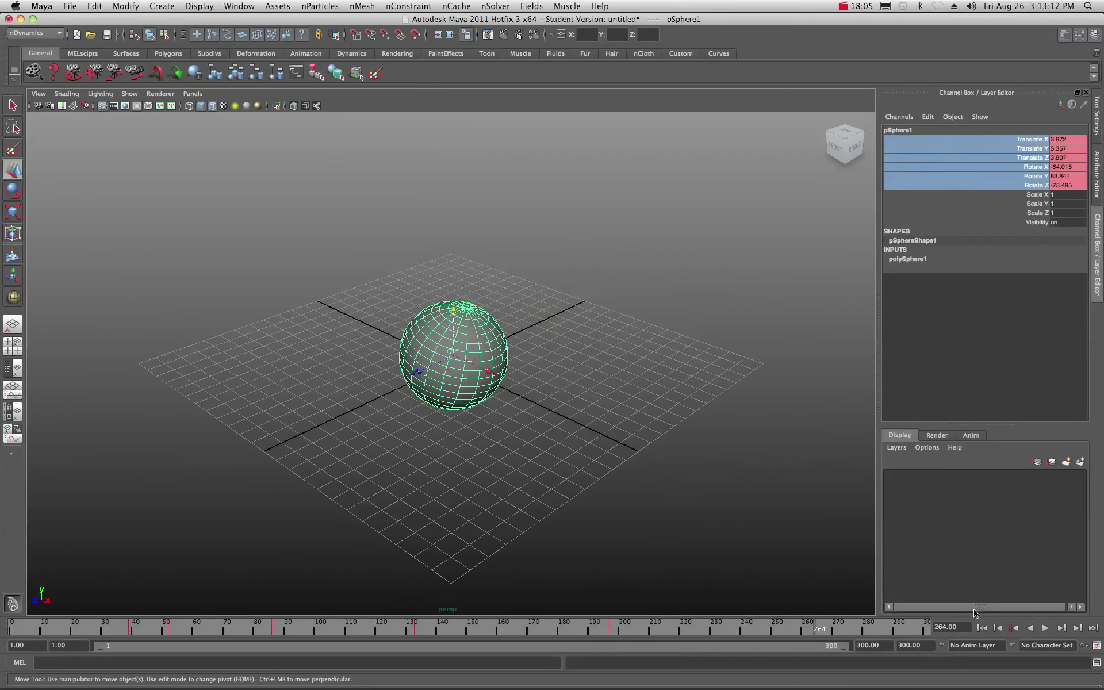
{"action": "left_click", "coordinate": [981, 628]}
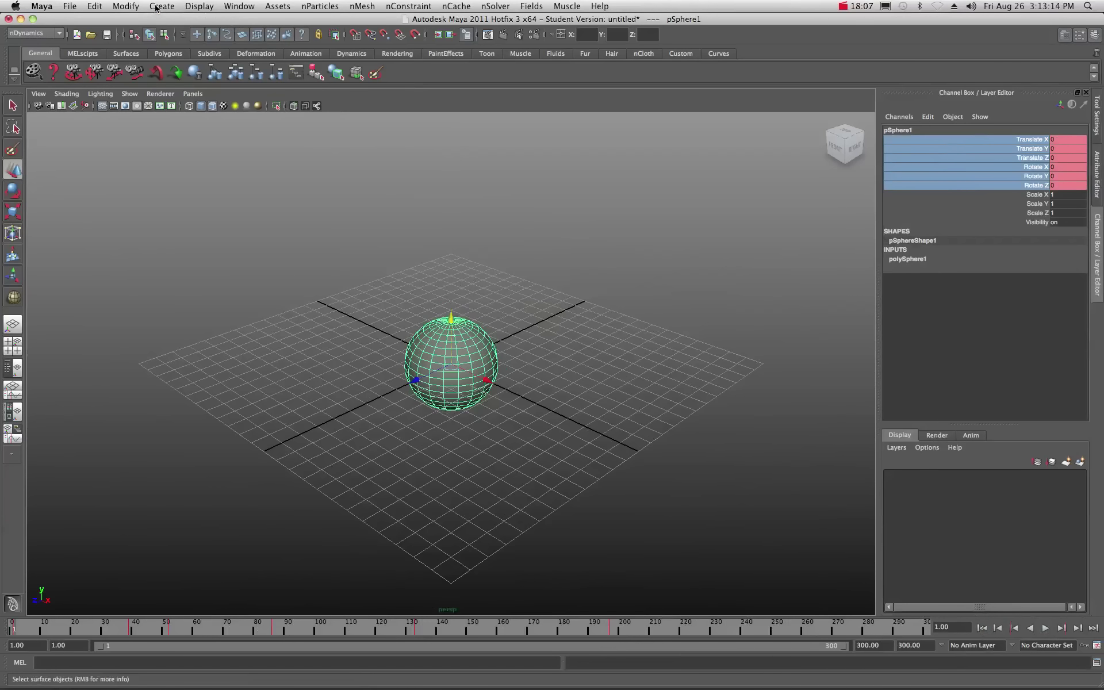
{"action": "left_click", "coordinate": [156, 7]}
{"action": "mouse_move", "coordinate": [189, 38]}
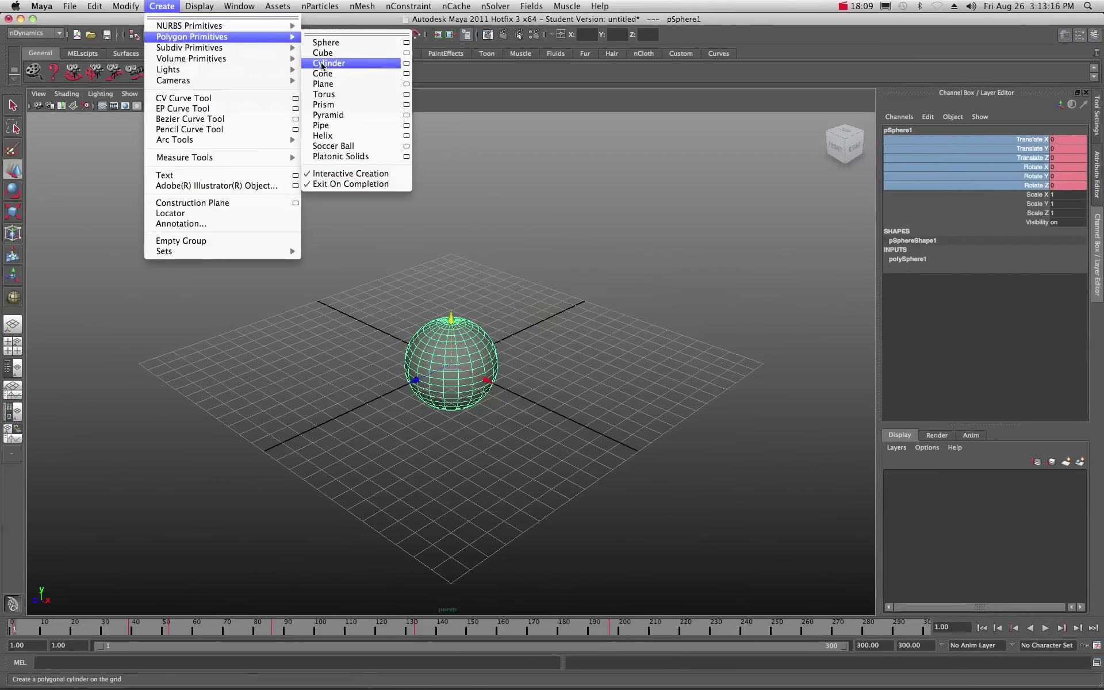
{"action": "left_click", "coordinate": [332, 88]}
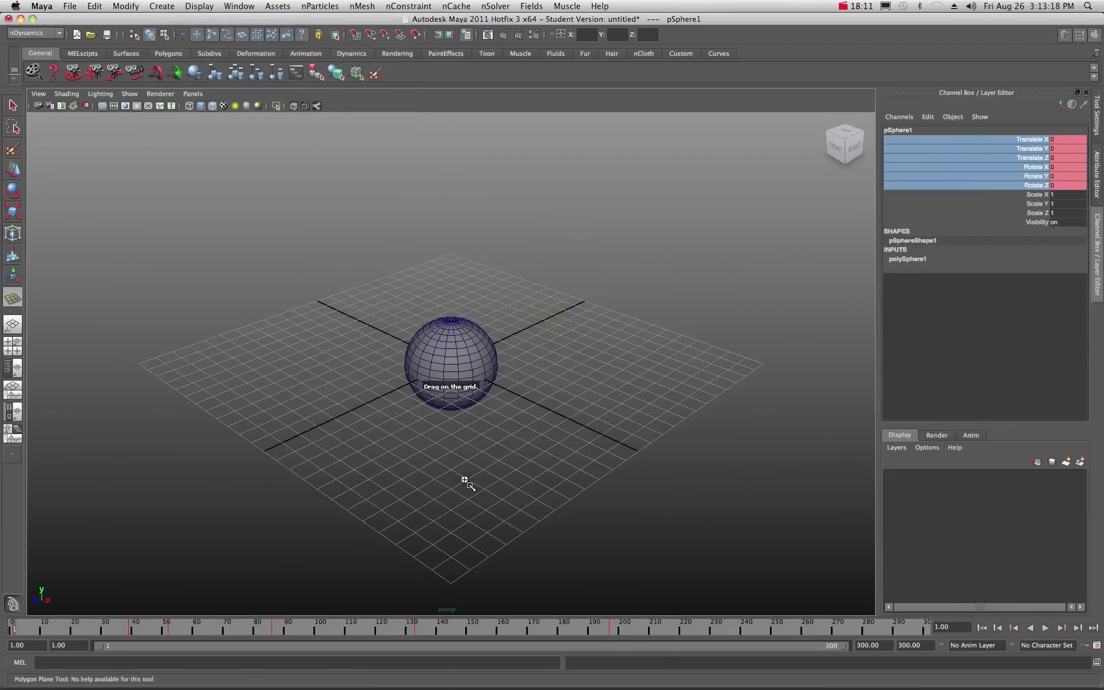
{"action": "left_click_drag", "start_coordinate": [468, 483], "coordinate": [453, 282]}
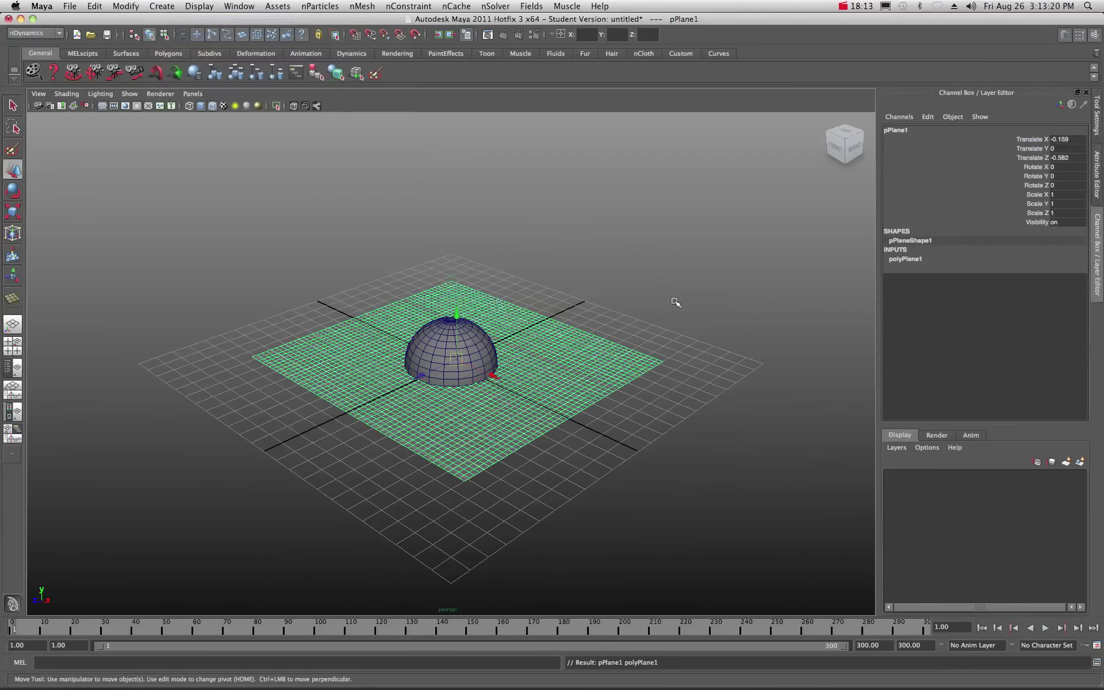
- Centre the plane on the origin by setting Translate X and Translate Z to 0
{"action": "left_click", "coordinate": [1063, 139]}
{"action": "type", "text": "0"}
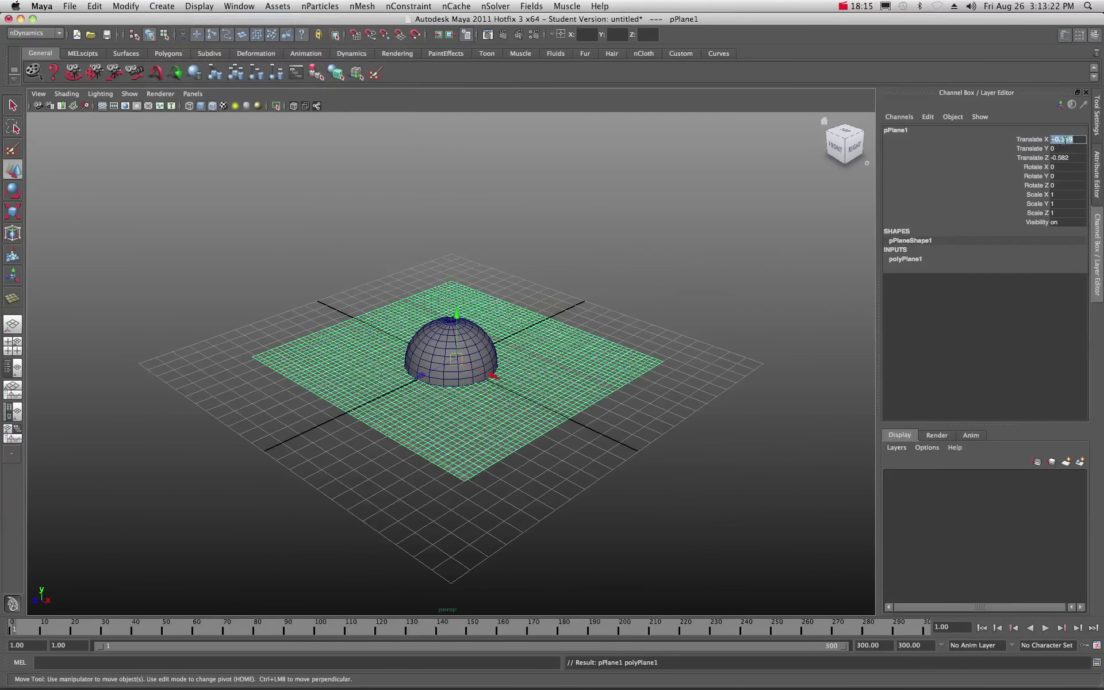
{"action": "left_click", "coordinate": [1064, 157]}
{"action": "type", "text": "0"}
{"action": "key", "text": "Return"}
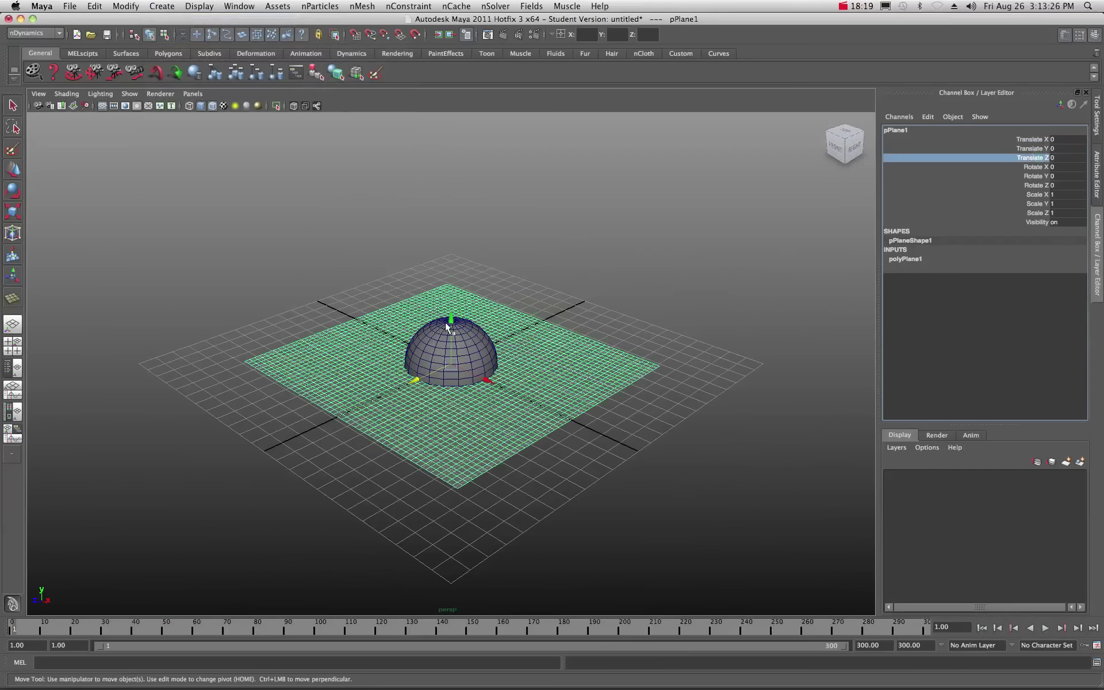
- Raise the plane just above the sphere, to about Translate Y 3.38, and leave the plane selected
{"action": "left_click_drag", "start_coordinate": [447, 323], "coordinate": [450, 254]}
{"action": "left_click_drag", "start_coordinate": [384, 448], "coordinate": [394, 424], "text": "alt"}
{"action": "left_click", "coordinate": [444, 347]}
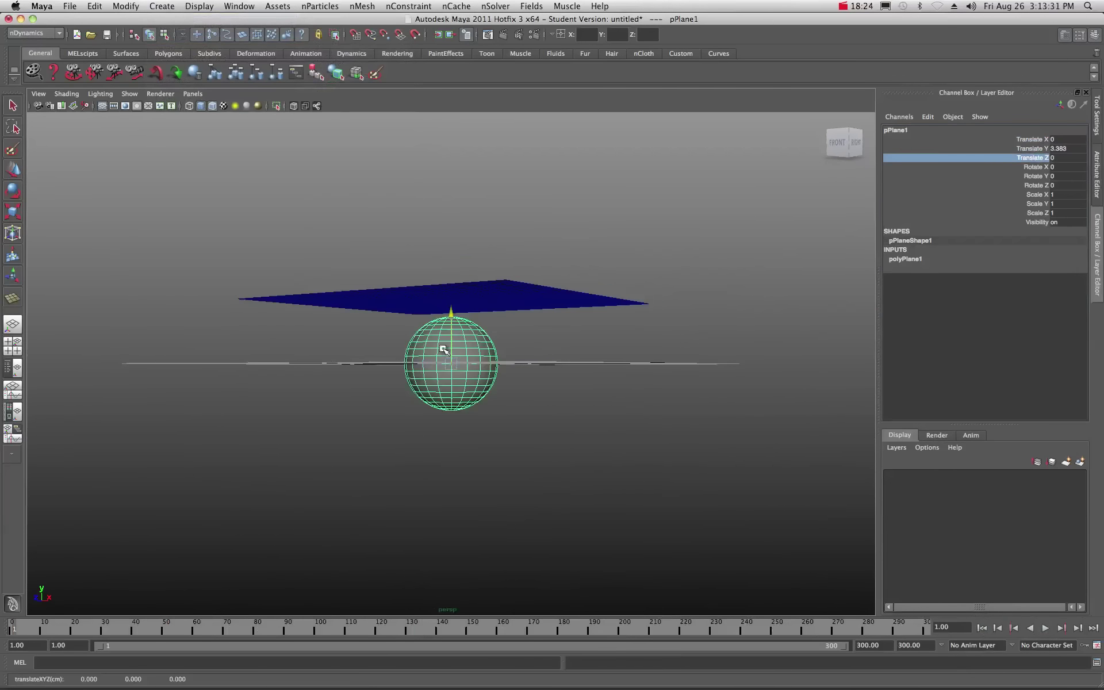
{"action": "left_click", "coordinate": [489, 293]}
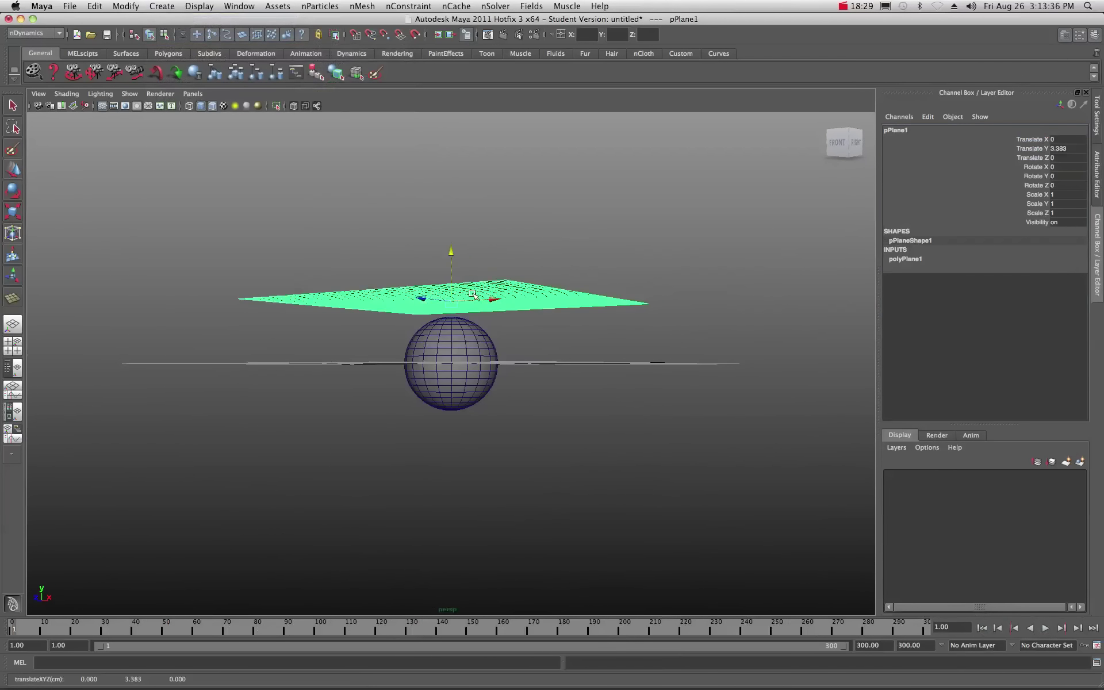
- Show the full-size top view shaded with X-ray, and switch the plane to vertex editing
{"action": "left_click_drag", "start_coordinate": [473, 294], "coordinate": [524, 373], "text": "alt"}
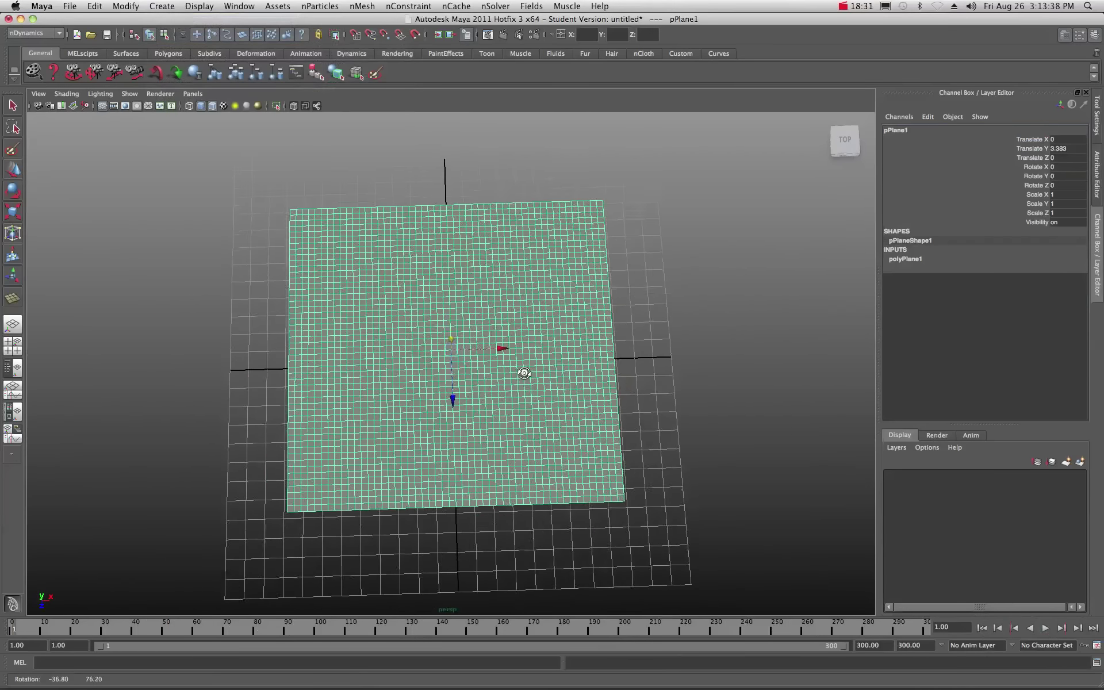
{"action": "scroll", "coordinate": [443, 327], "scroll_direction": "up", "scroll_amount": 5}
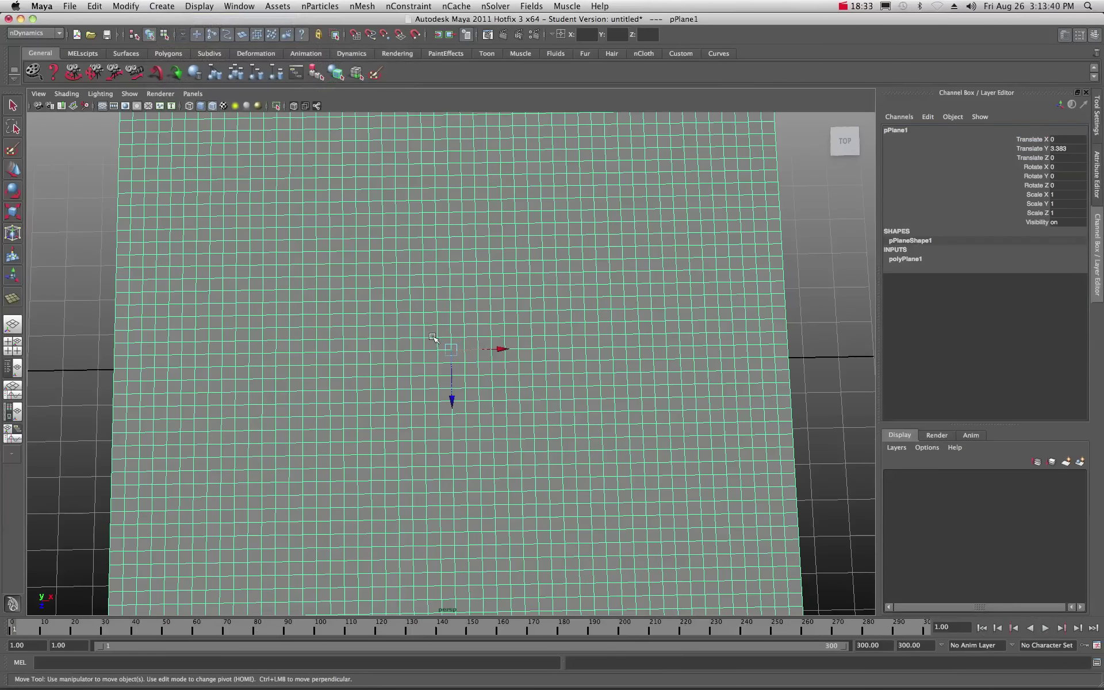
{"action": "key", "text": "space"}
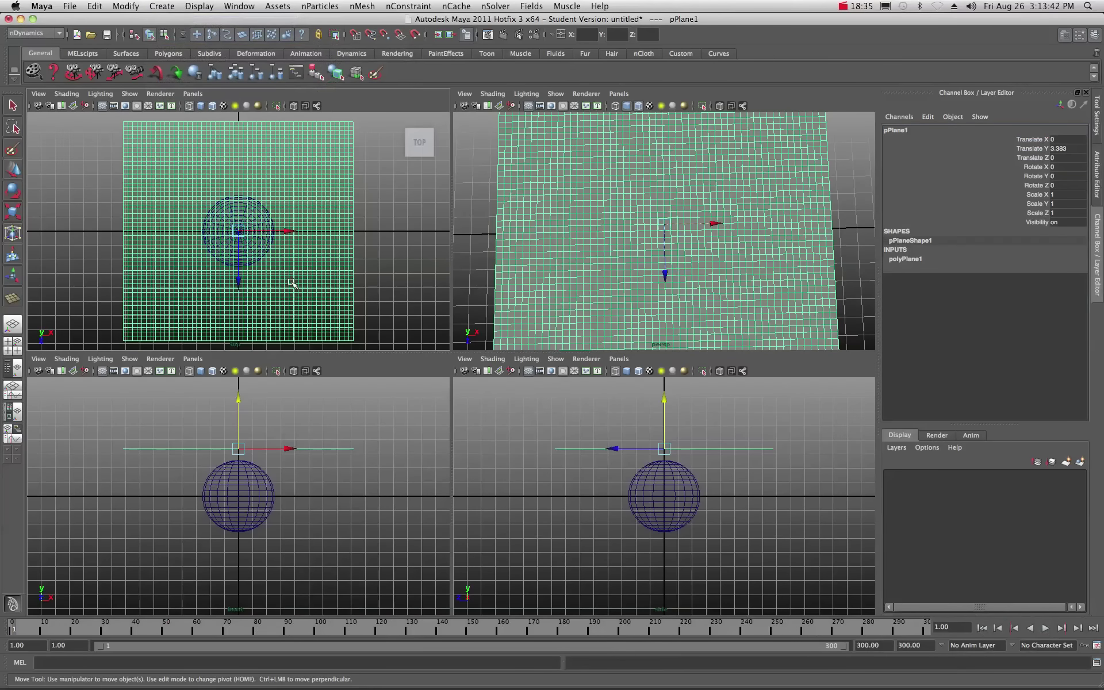
{"action": "key", "text": "space"}
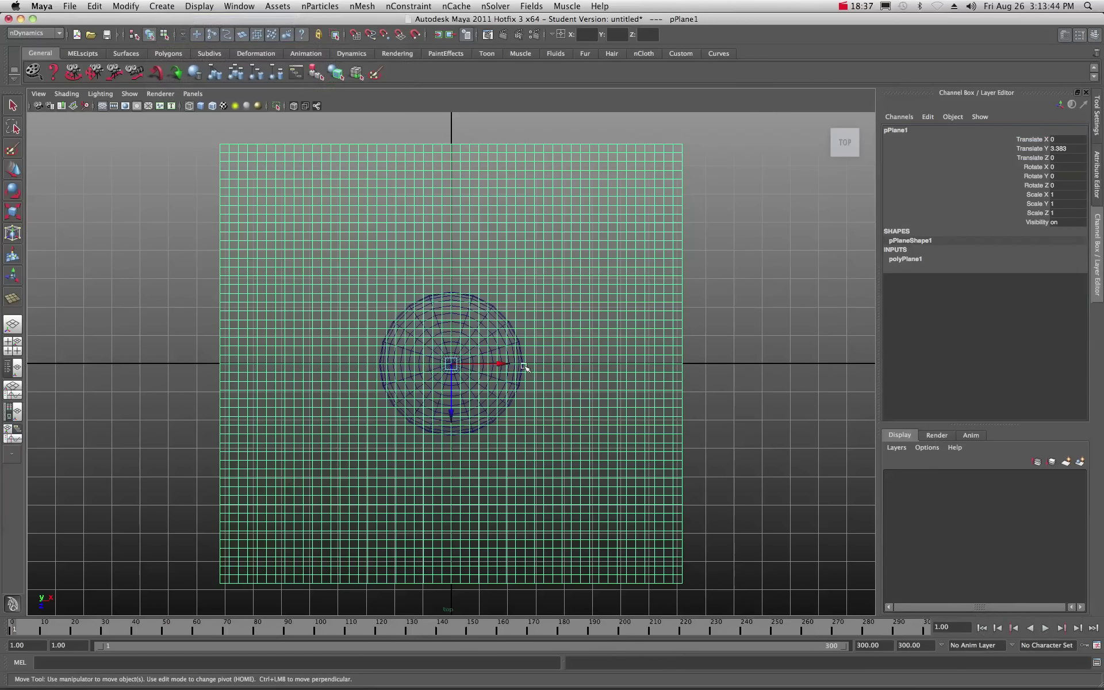
{"action": "left_click", "coordinate": [202, 106]}
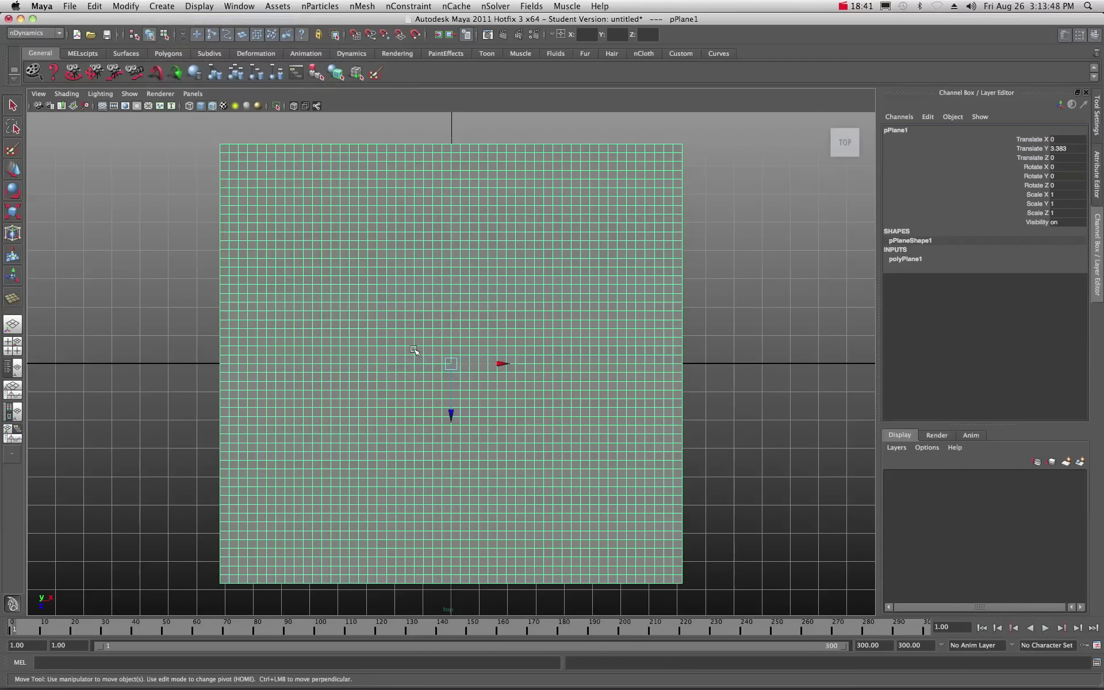
{"action": "right_click_drag", "start_coordinate": [427, 312], "coordinate": [395, 309]}
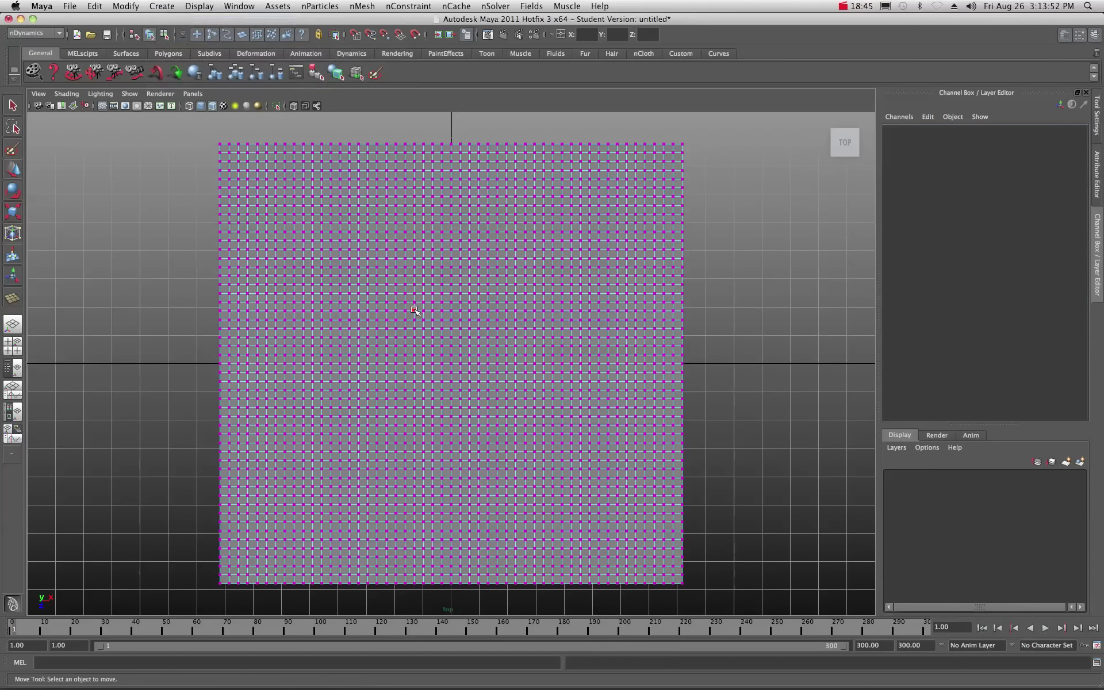
{"action": "left_click", "coordinate": [294, 106]}
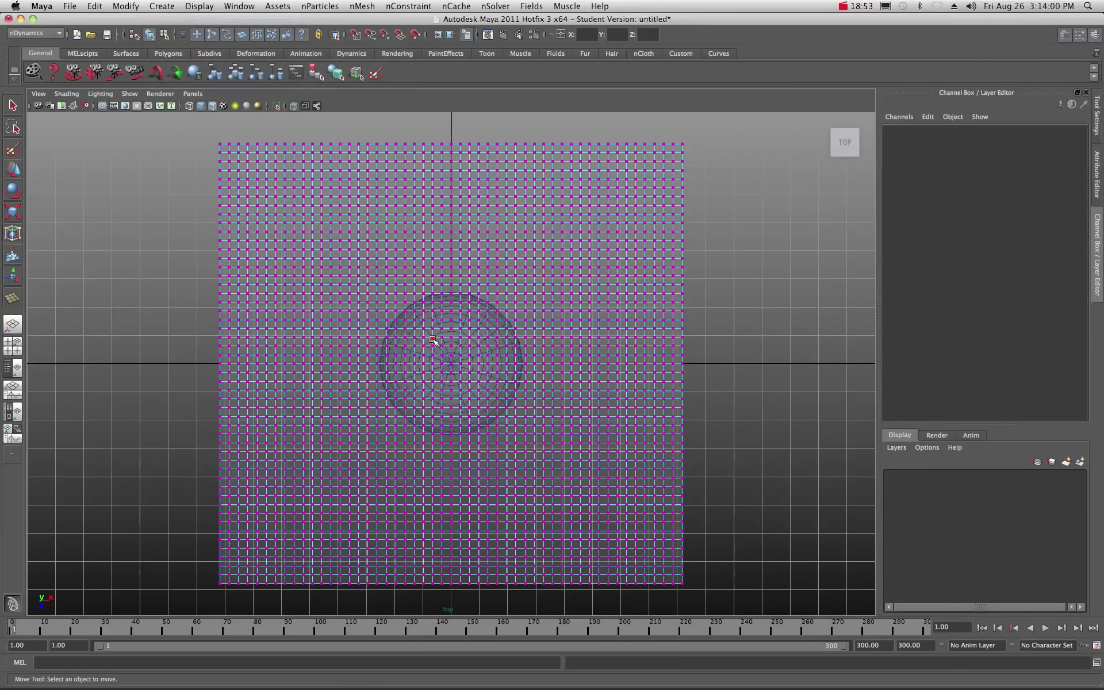
- Select the 6 by 6 block of vertices at the plane's centre, over the sphere, and delete them with Delete Vertex
{"action": "left_click", "coordinate": [13, 105]}
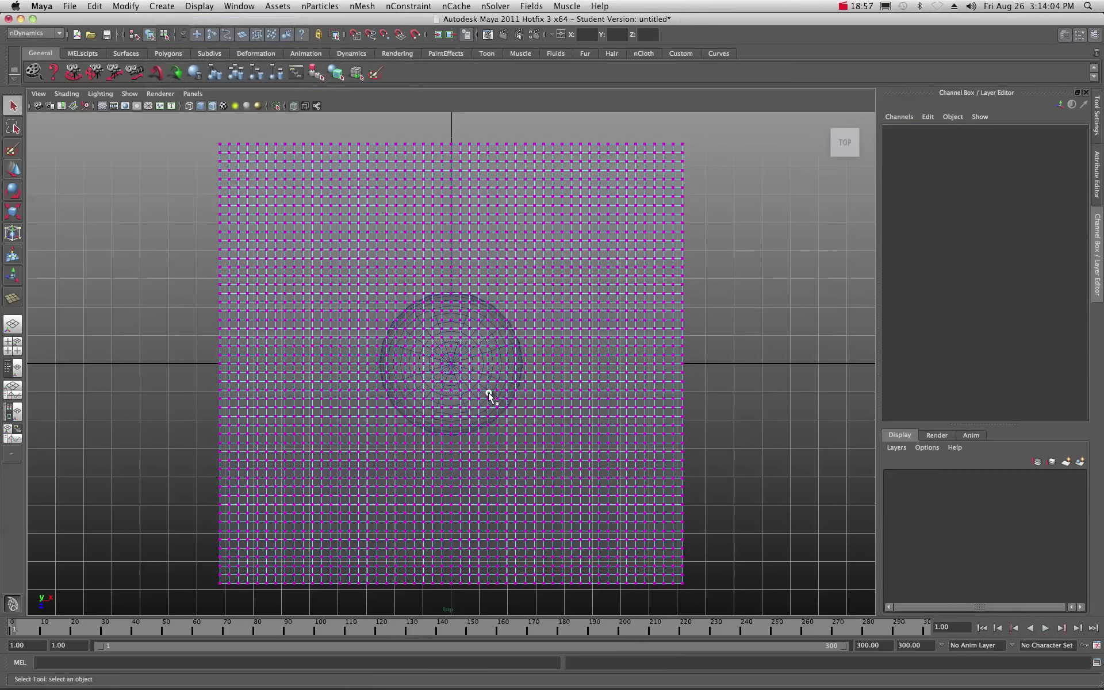
{"action": "left_click_drag", "start_coordinate": [428, 341], "coordinate": [486, 393]}
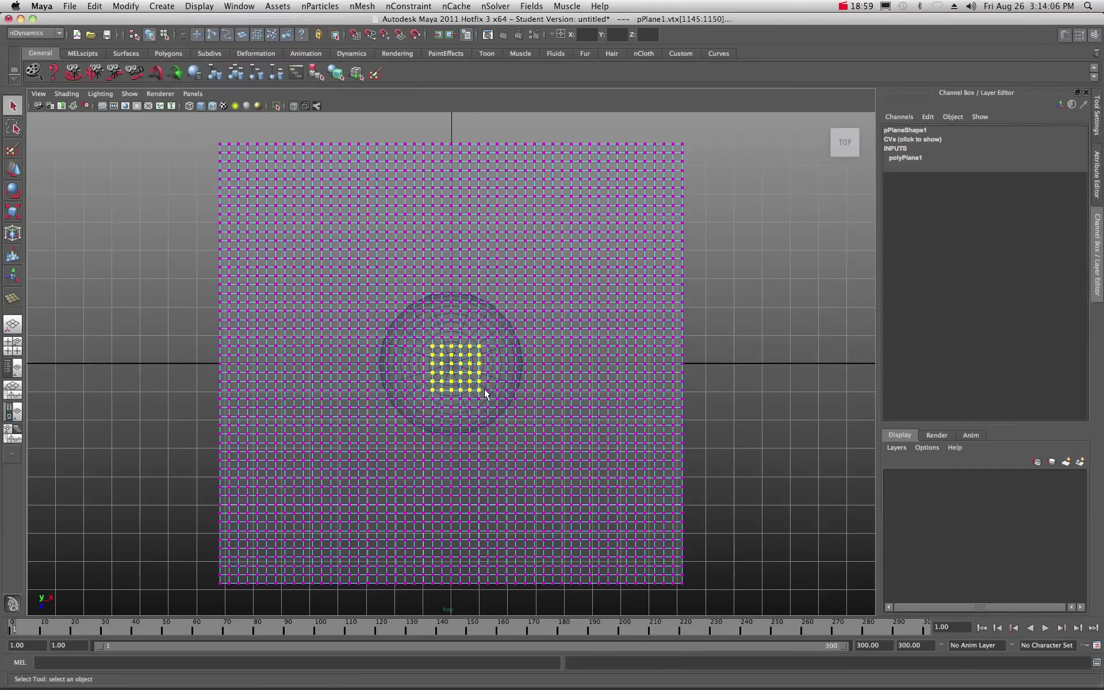
{"action": "right_click", "coordinate": [460, 365], "text": "ctrl"}
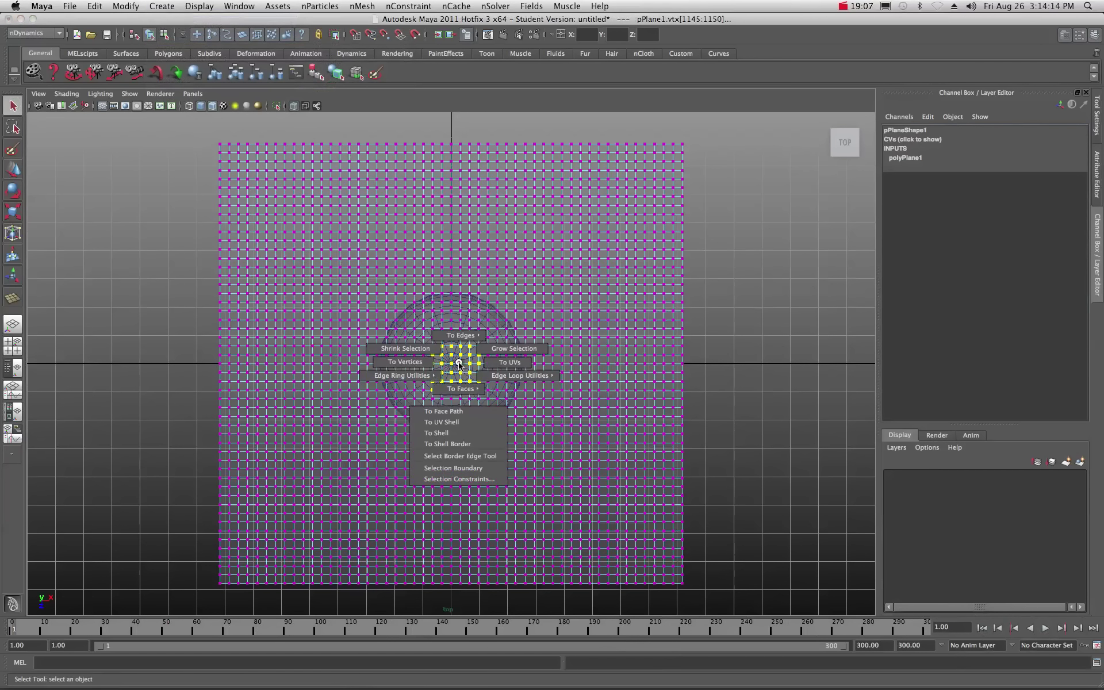
{"action": "left_click", "coordinate": [459, 362]}
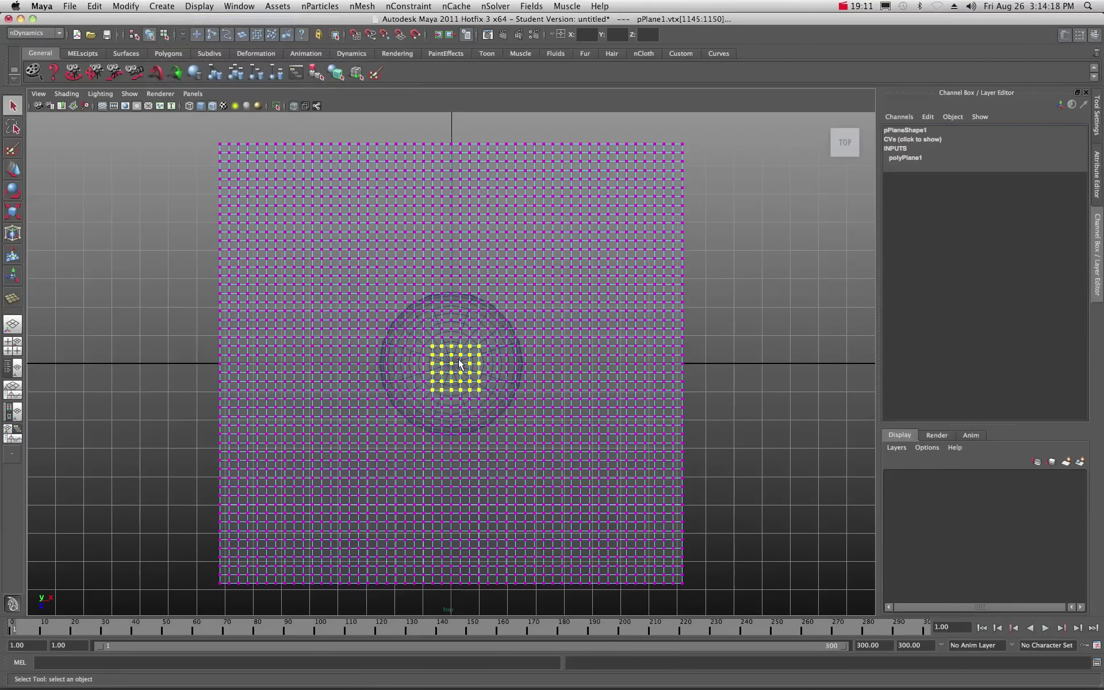
{"action": "right_click", "coordinate": [459, 362], "text": "shift"}
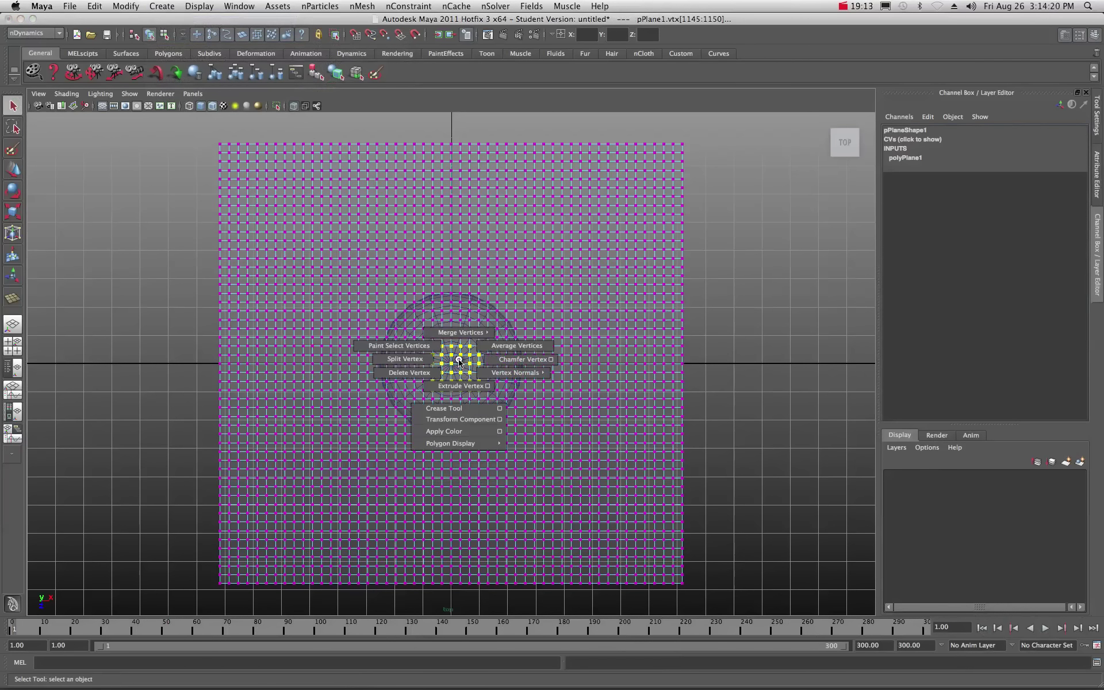
{"action": "left_click", "coordinate": [459, 362]}
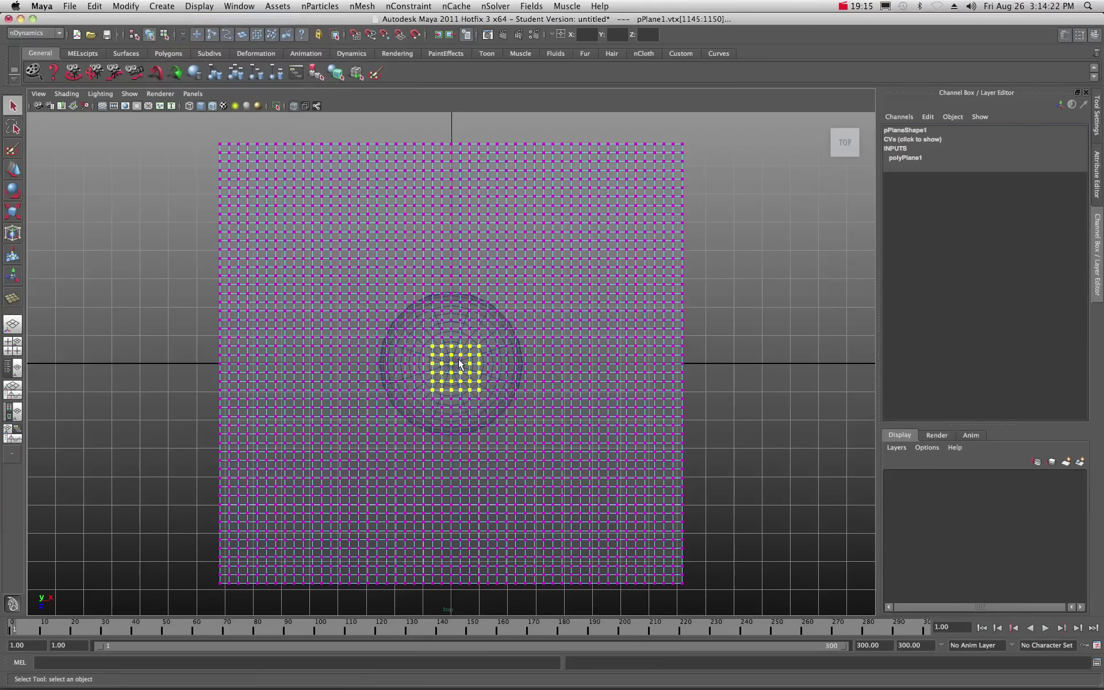
{"action": "right_click", "coordinate": [459, 363], "text": "shift"}
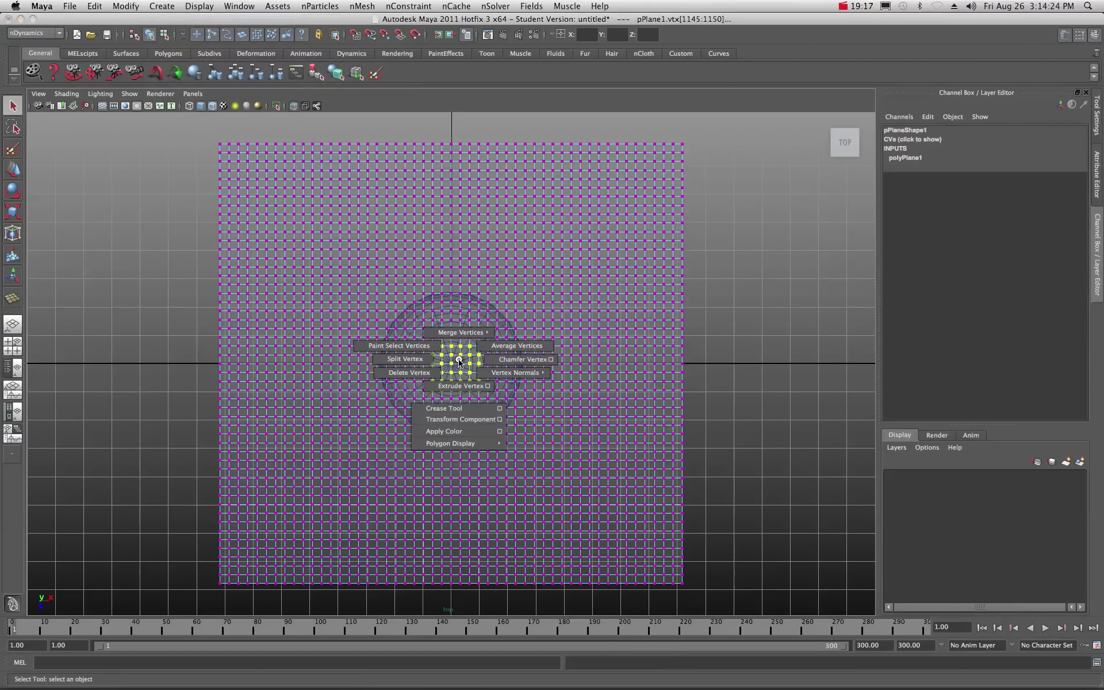
{"action": "left_click", "coordinate": [425, 374]}
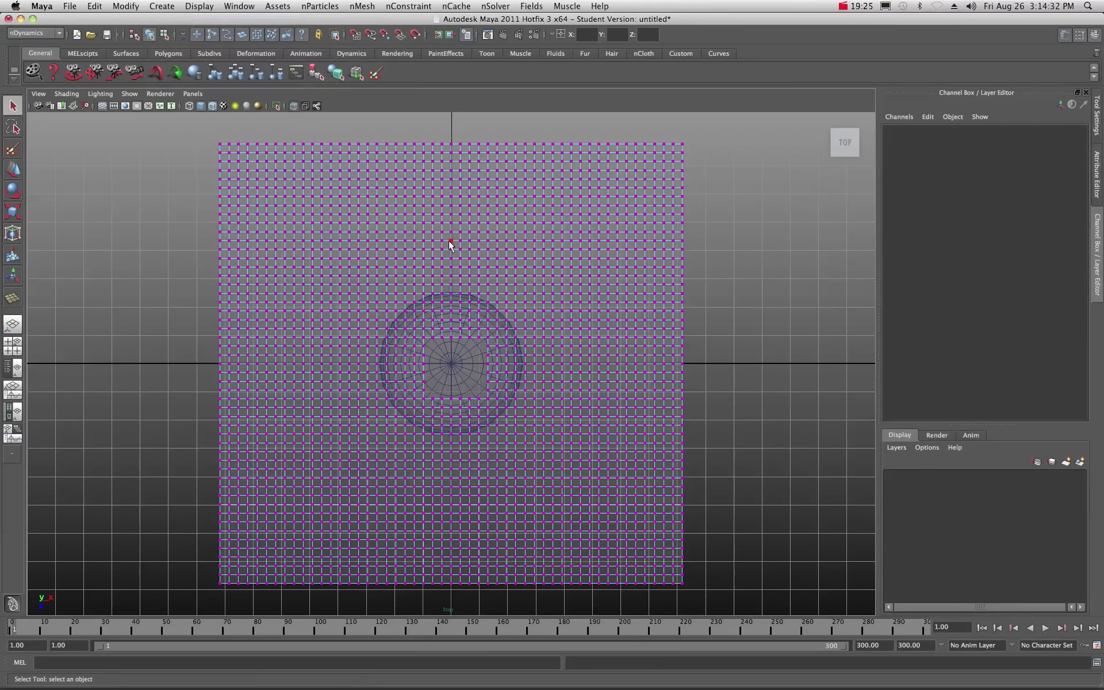
- Return the plane to object mode with X-ray display off, and select it
{"action": "right_click", "coordinate": [459, 224]}
{"action": "right_click_drag", "start_coordinate": [458, 223], "coordinate": [485, 209]}
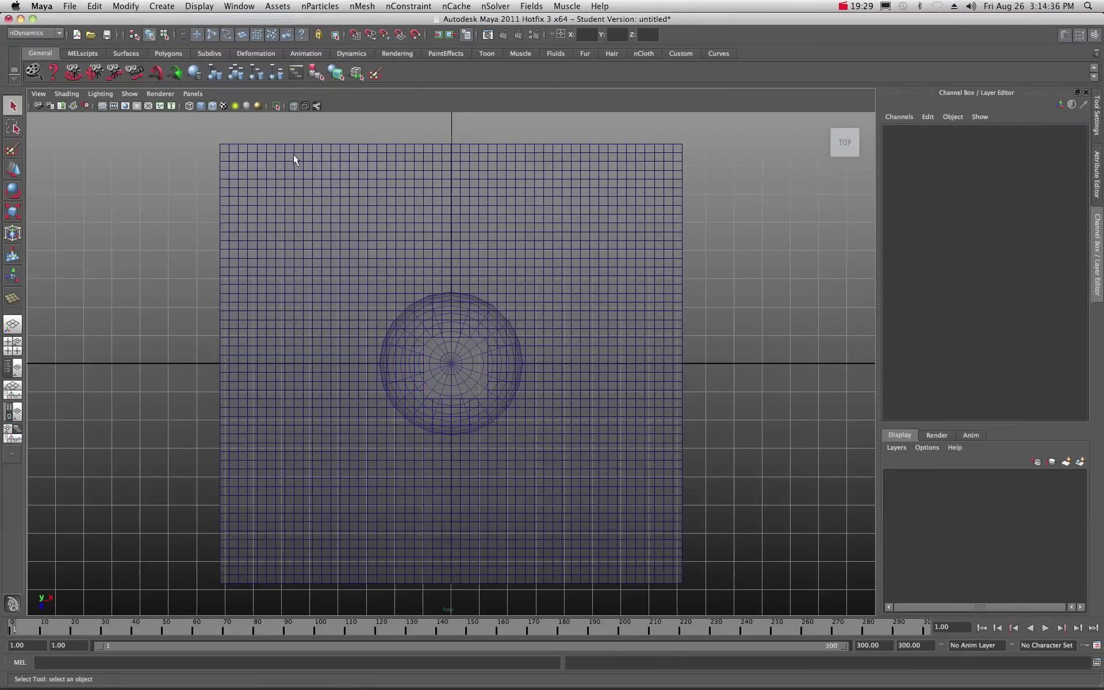
{"action": "left_click", "coordinate": [200, 105]}
{"action": "left_click", "coordinate": [294, 105]}
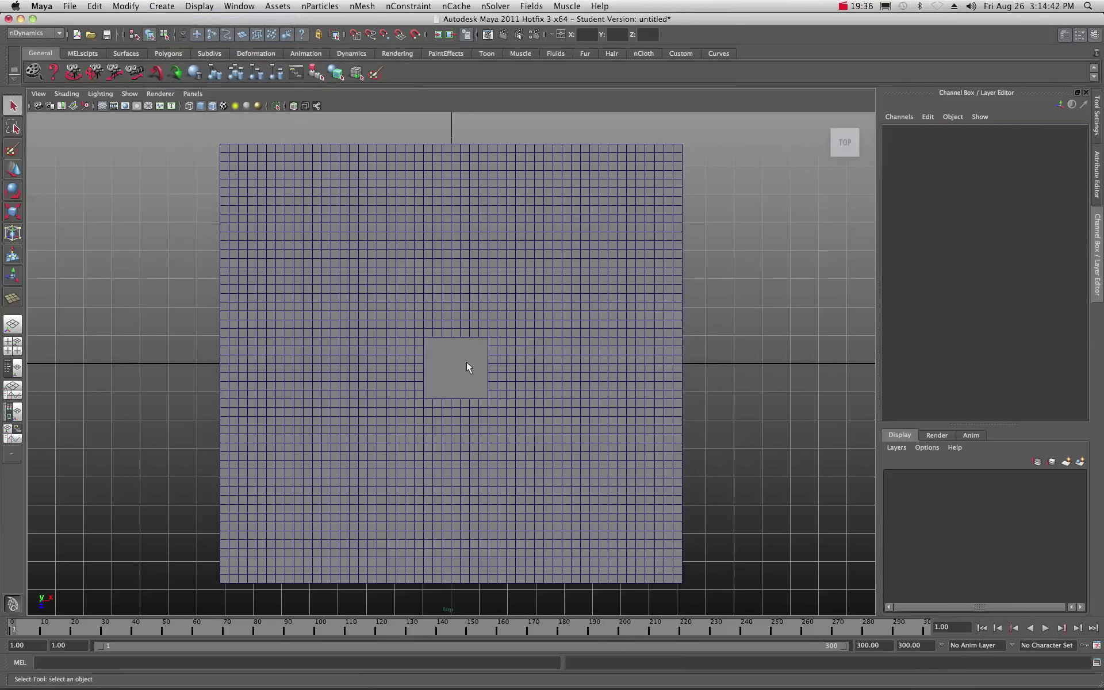
{"action": "right_click", "coordinate": [439, 287]}
{"action": "left_click", "coordinate": [437, 287]}
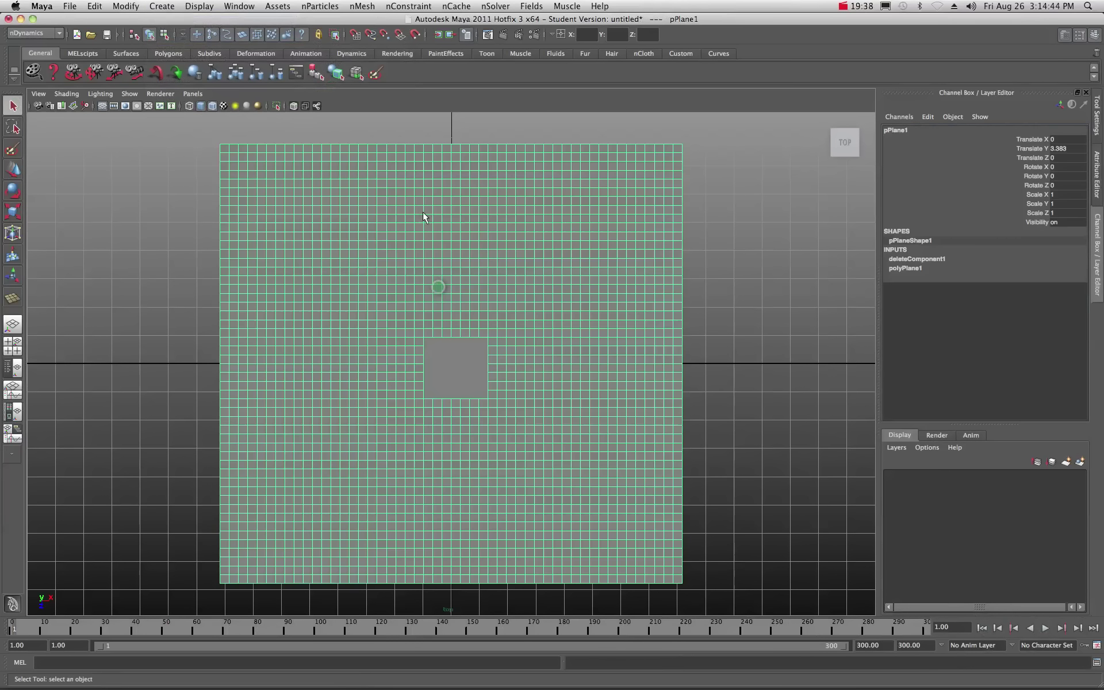
- Delete the large square face at the plane's centre to open a hole above the sphere
{"action": "right_click", "coordinate": [471, 298]}
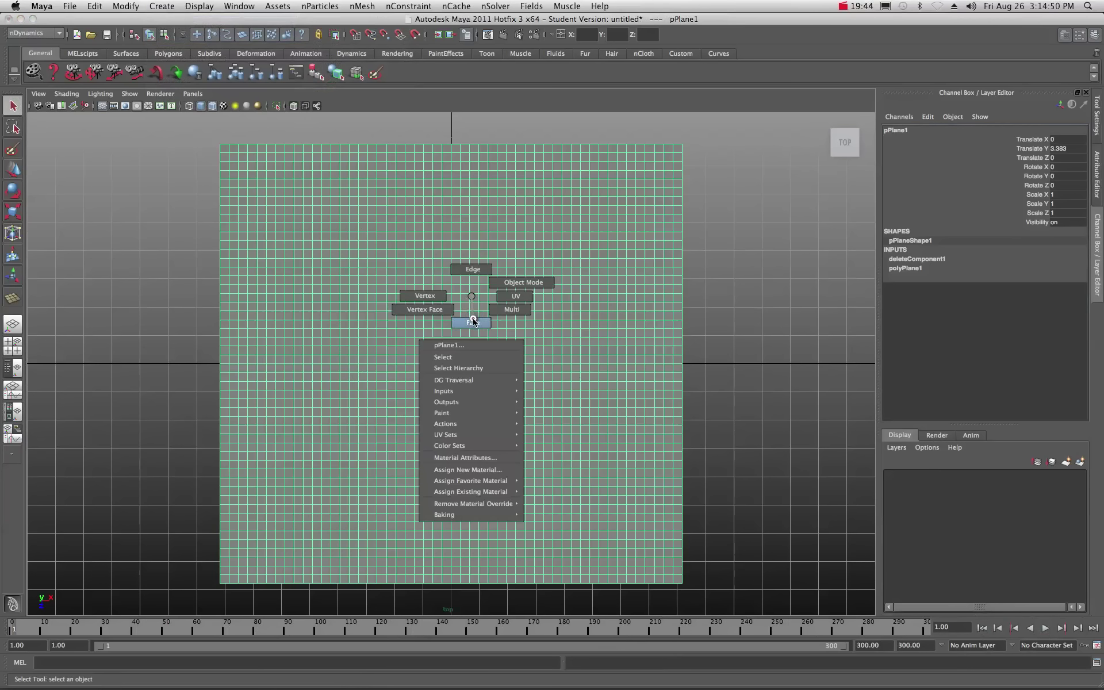
{"action": "right_click_drag", "start_coordinate": [472, 323], "coordinate": [471, 323]}
{"action": "left_click", "coordinate": [457, 364]}
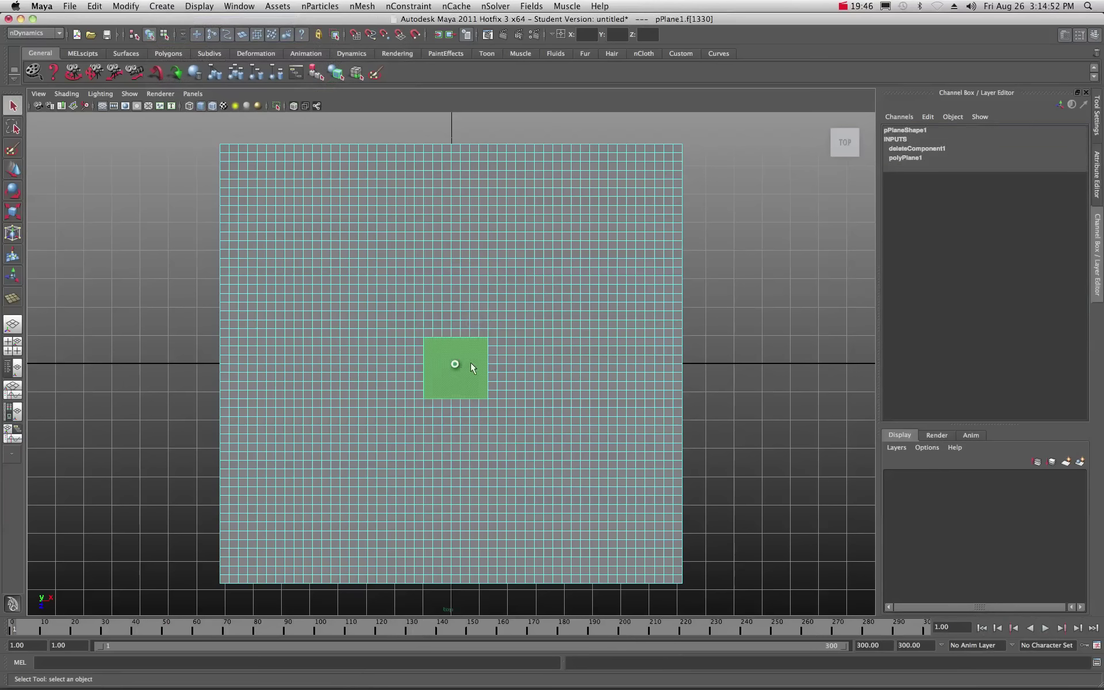
{"action": "key", "text": "Delete"}
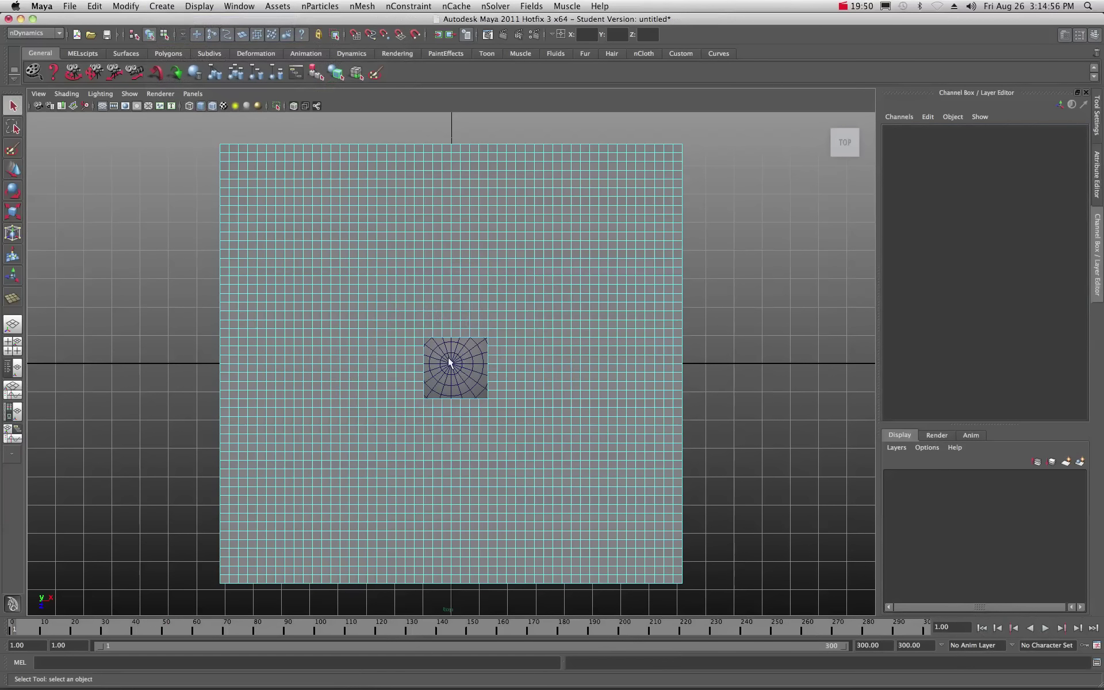
- Put the plane back in object mode in the full-size perspective view and inspect the hole from below and above
{"action": "key", "text": "space"}
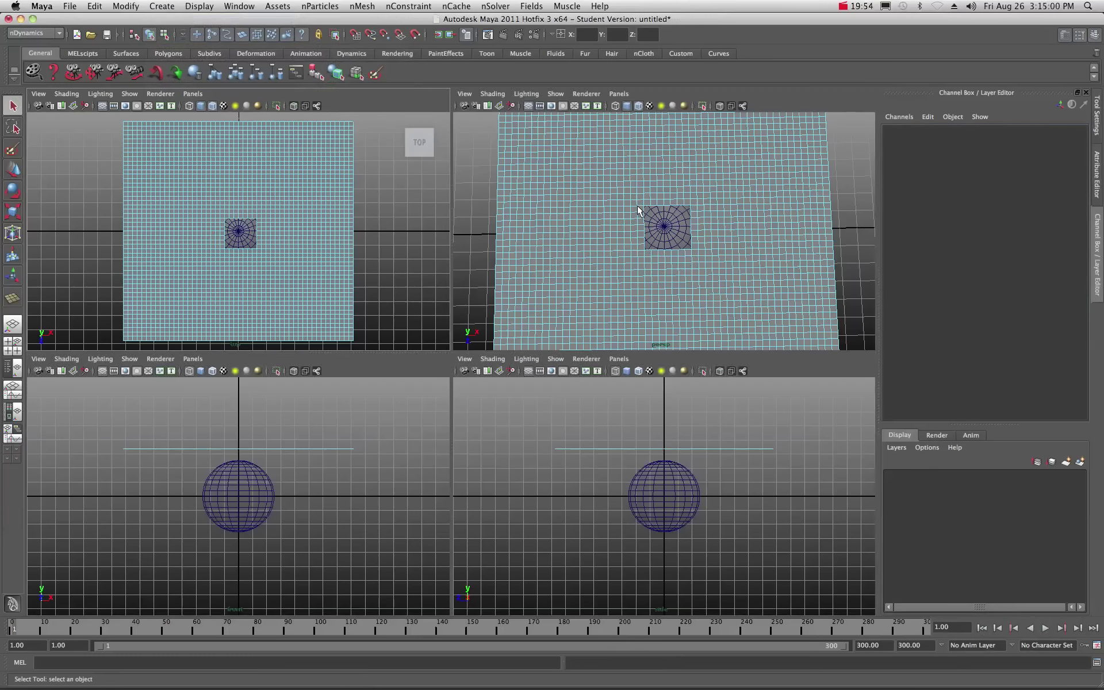
{"action": "key", "text": "space"}
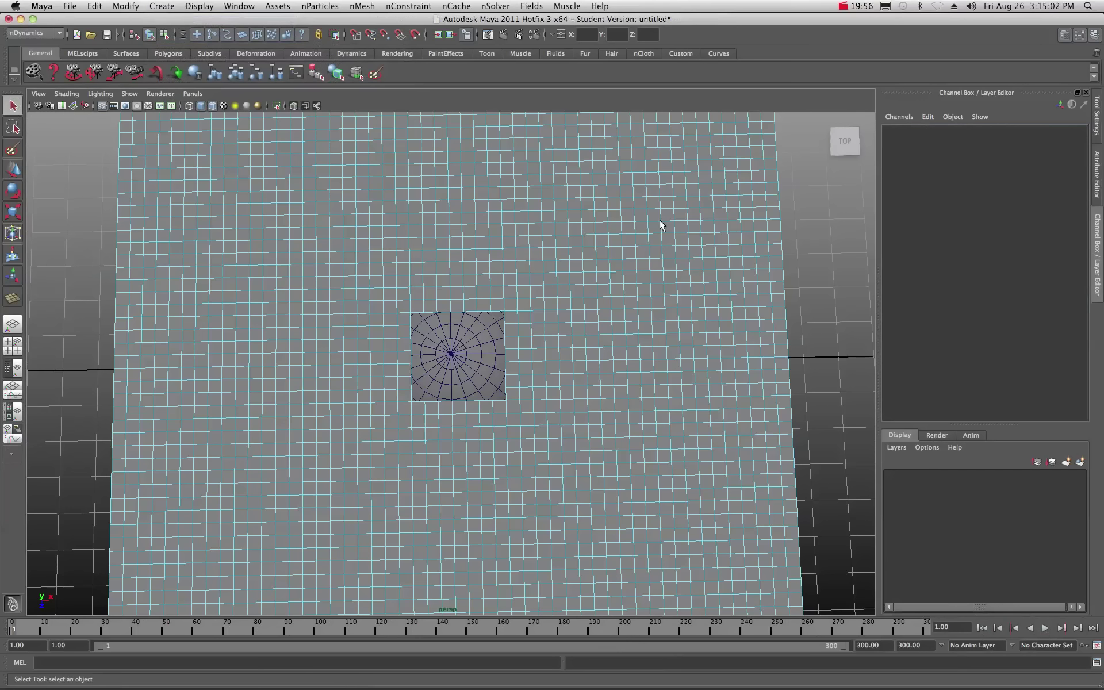
{"action": "right_click", "coordinate": [580, 265]}
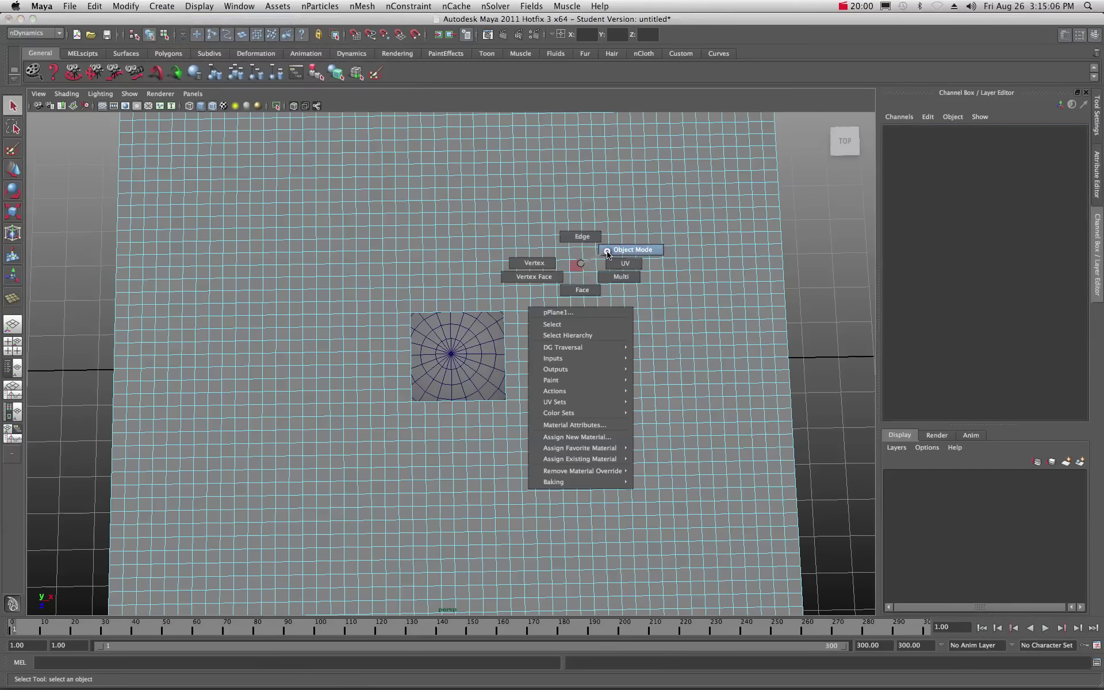
{"action": "left_click", "coordinate": [606, 251]}
{"action": "left_click_drag", "start_coordinate": [477, 436], "coordinate": [498, 373], "text": "alt"}
{"action": "scroll", "coordinate": [501, 363], "scroll_direction": "up", "scroll_amount": 3}
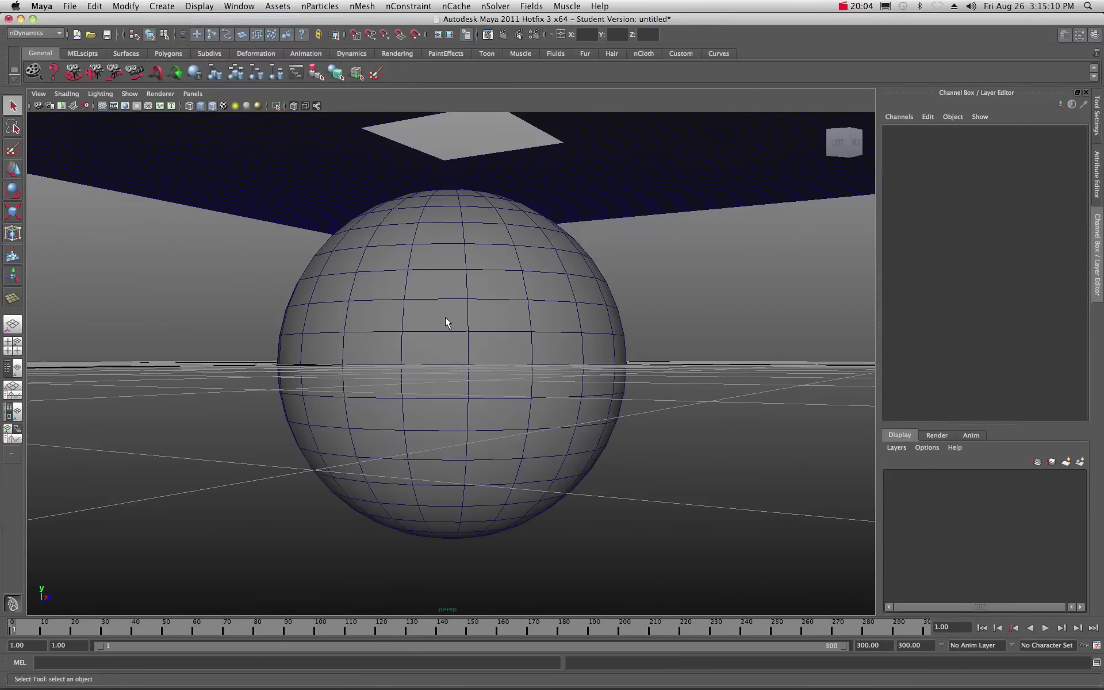
{"action": "left_click_drag", "start_coordinate": [442, 326], "coordinate": [494, 323], "text": "alt"}
{"action": "left_click_drag", "start_coordinate": [478, 338], "coordinate": [364, 377], "text": "alt"}
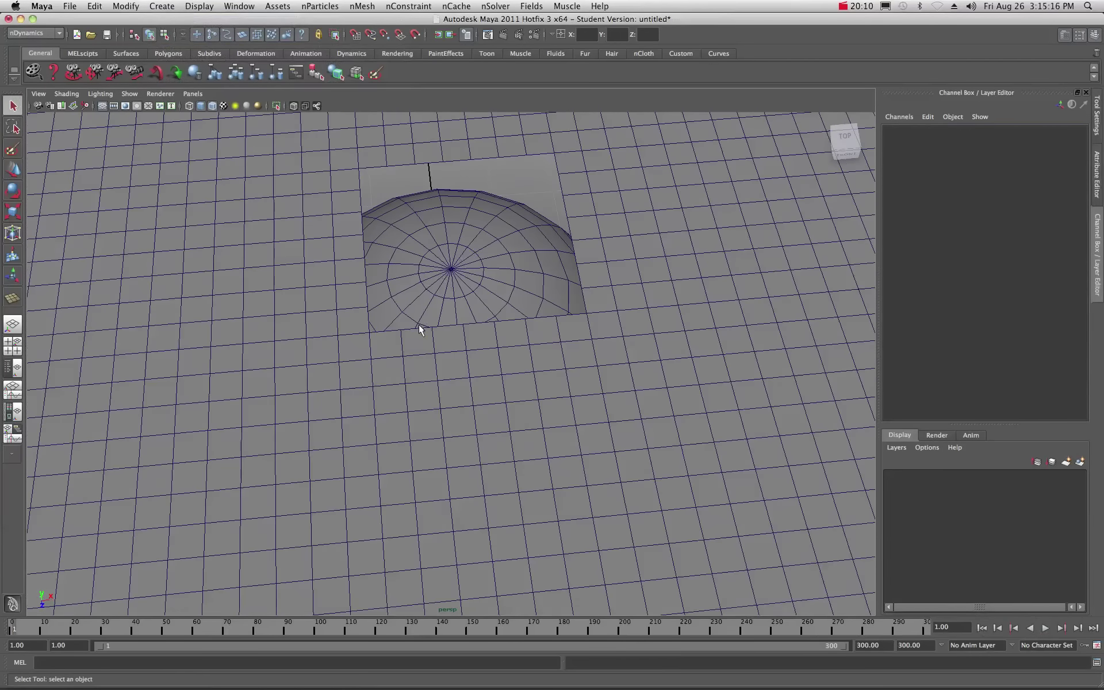
- Turn the plane with the hole into an nCloth object
{"action": "left_click_drag", "start_coordinate": [464, 377], "coordinate": [459, 340], "text": "alt"}
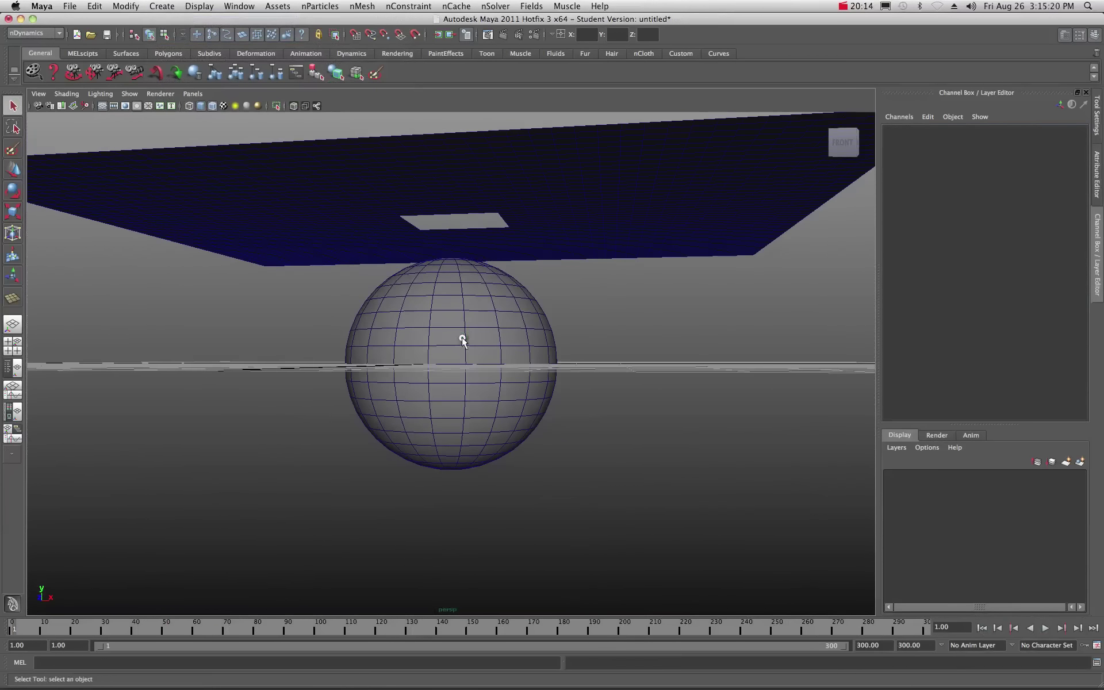
{"action": "left_click", "coordinate": [570, 168]}
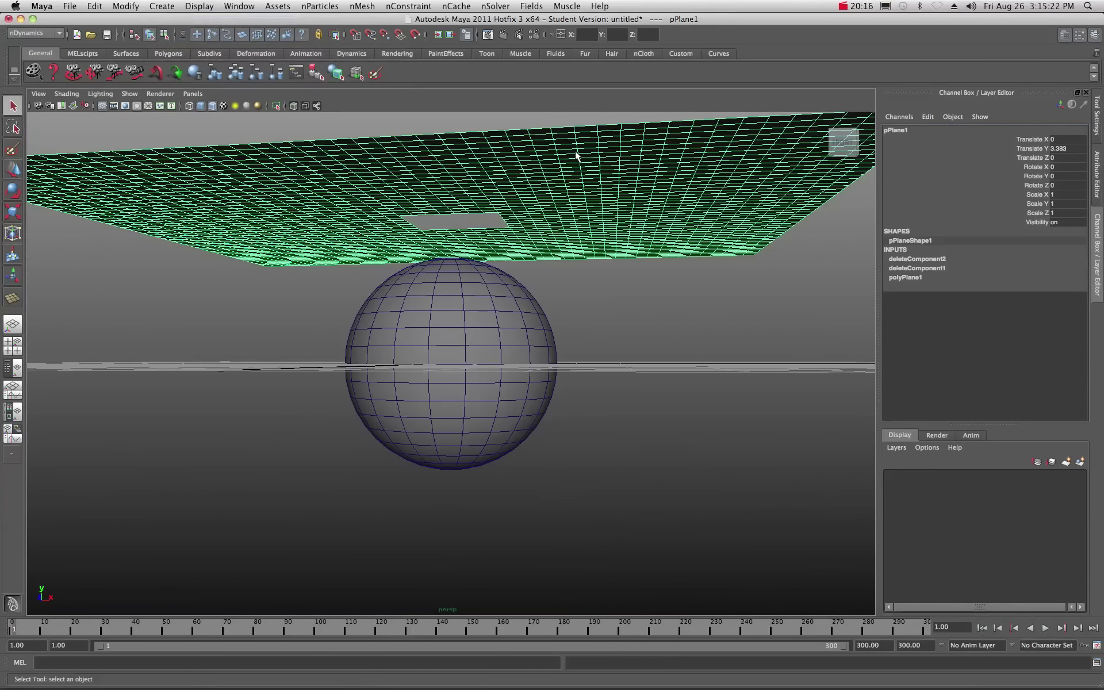
{"action": "left_click", "coordinate": [364, 6]}
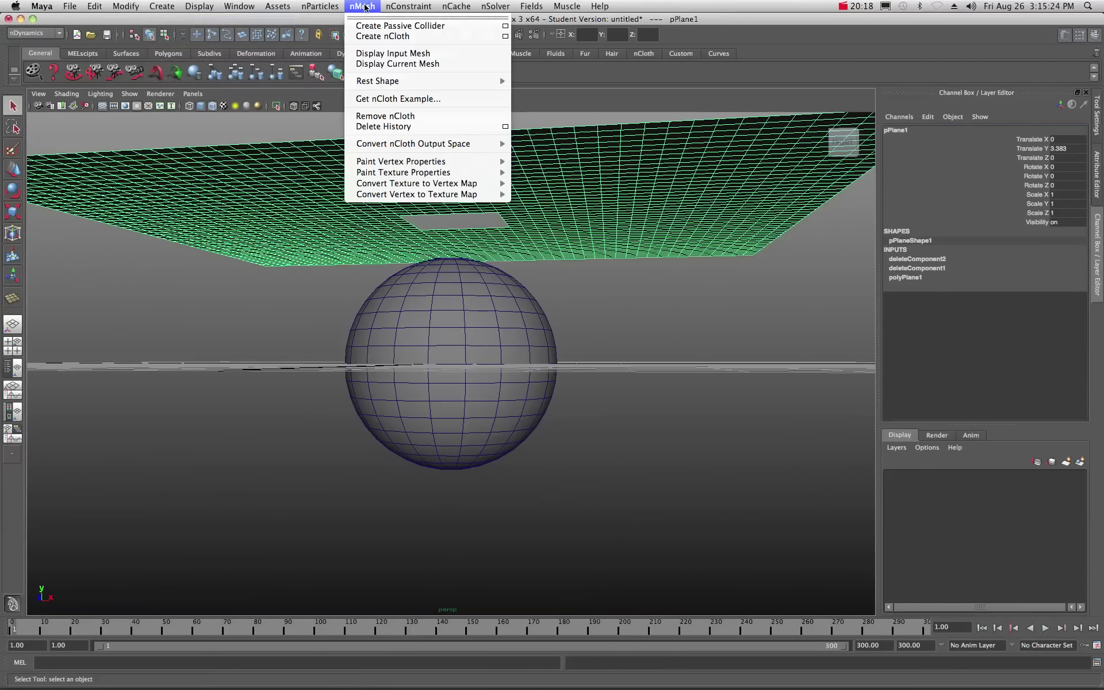
{"action": "left_click", "coordinate": [389, 37]}
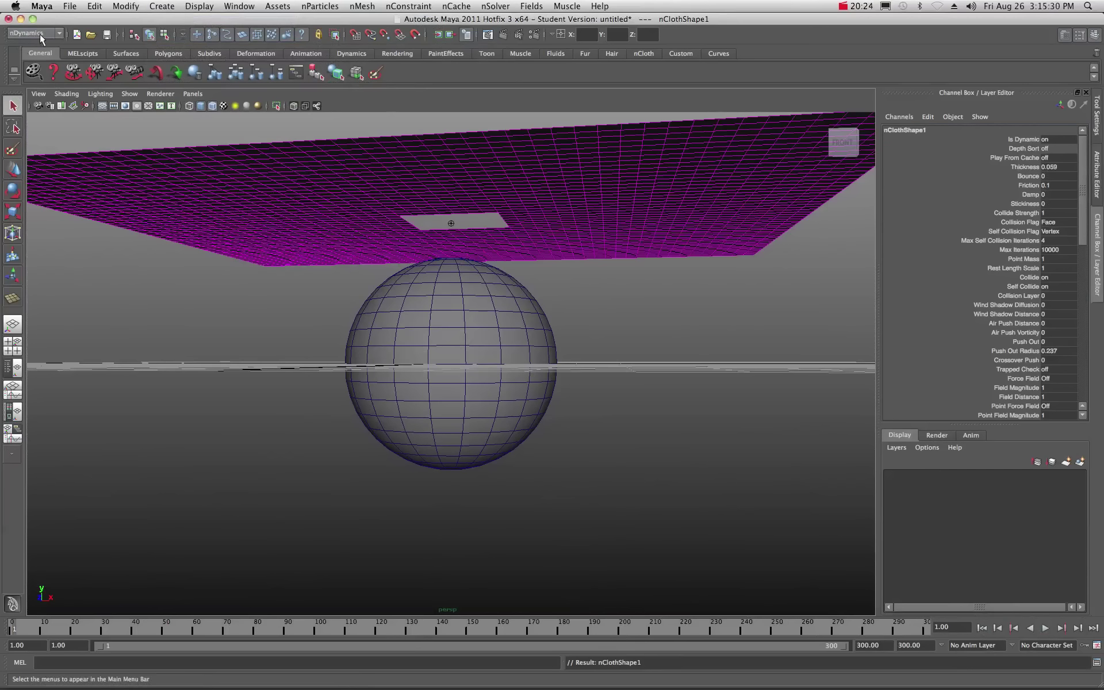
- Make the keyframed sphere a passive collider
{"action": "left_click", "coordinate": [460, 338]}
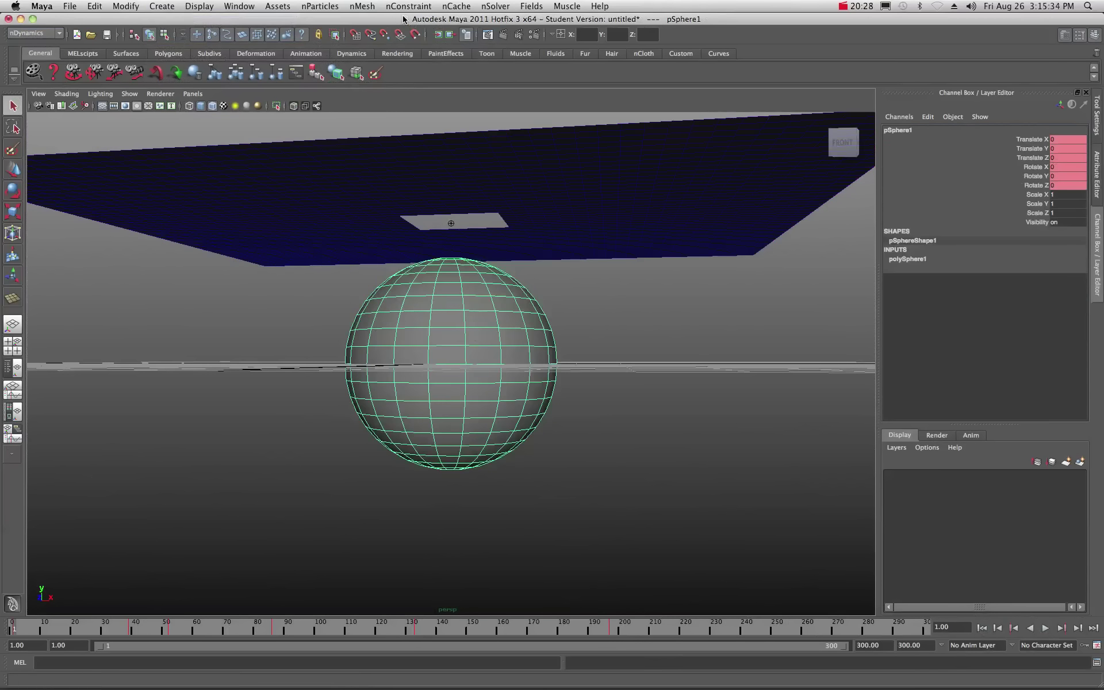
{"action": "left_click", "coordinate": [363, 6]}
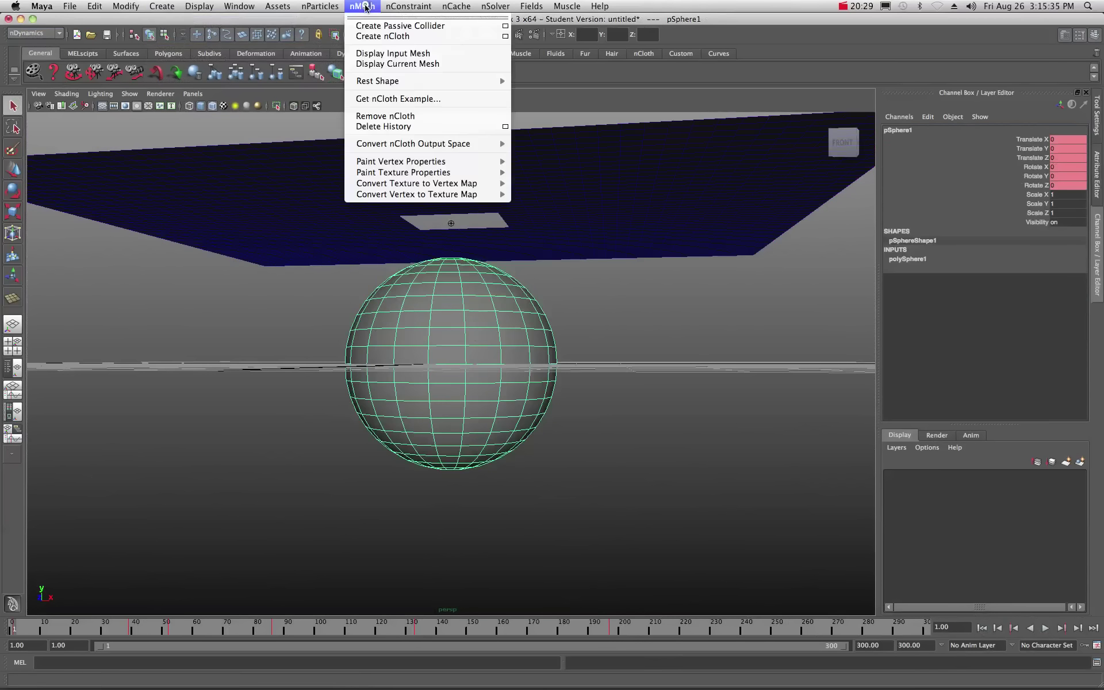
{"action": "left_click", "coordinate": [416, 26]}
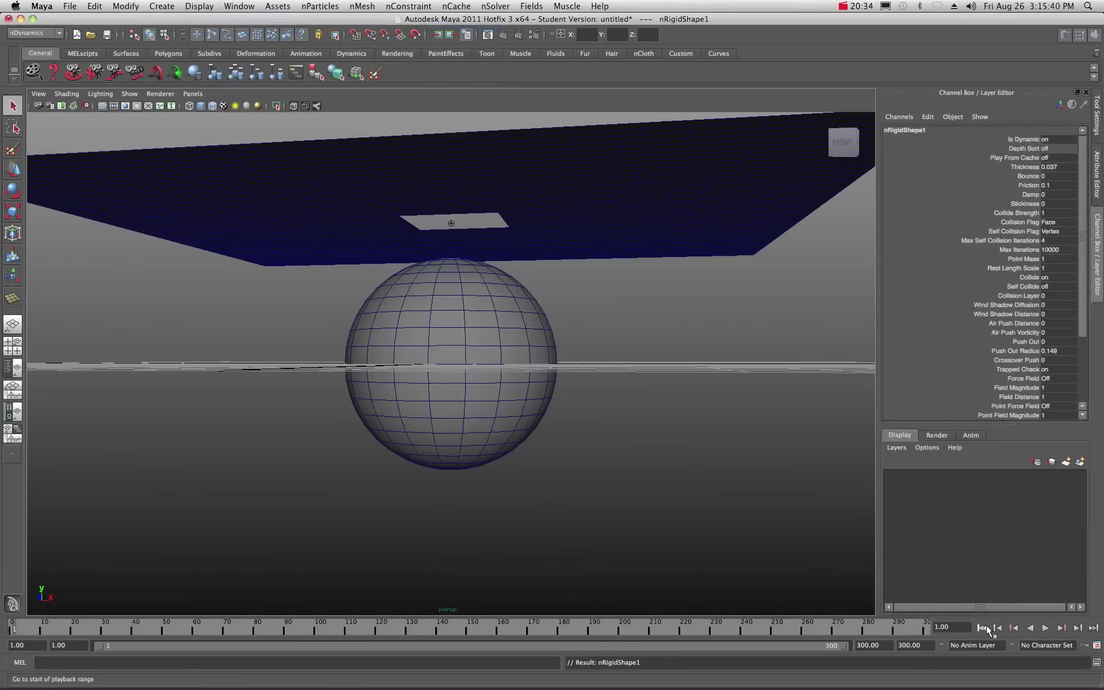
- Play the cloth simulation up to frame 35, stop it and return to frame 1
{"action": "left_click", "coordinate": [1045, 628]}
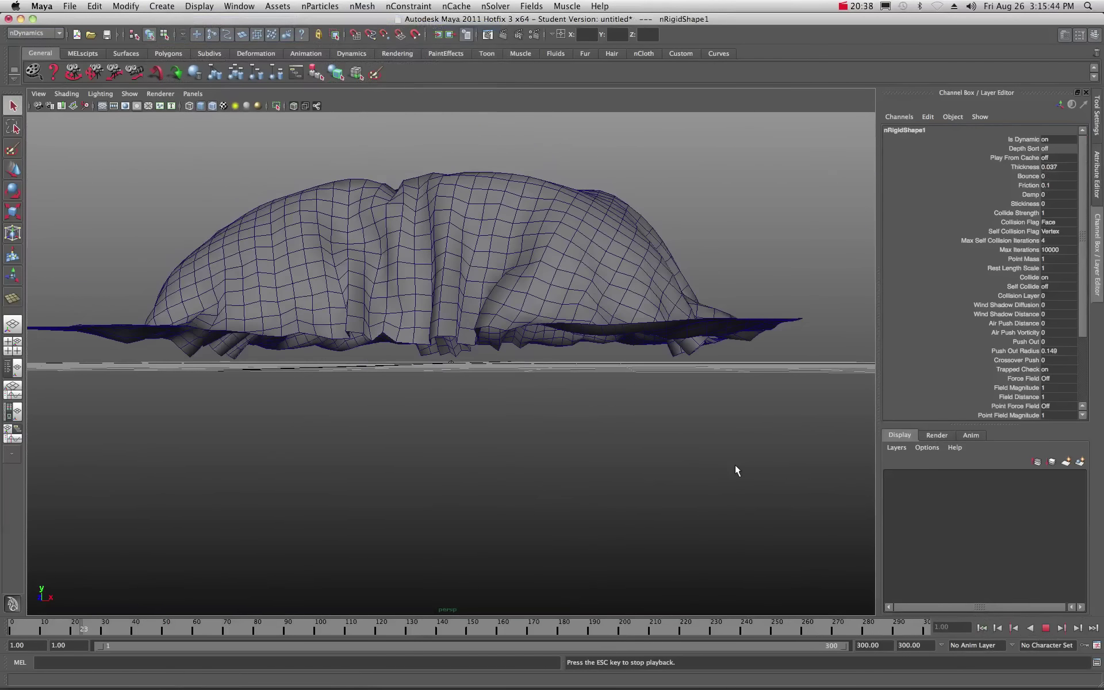
{"action": "key", "text": "Escape"}
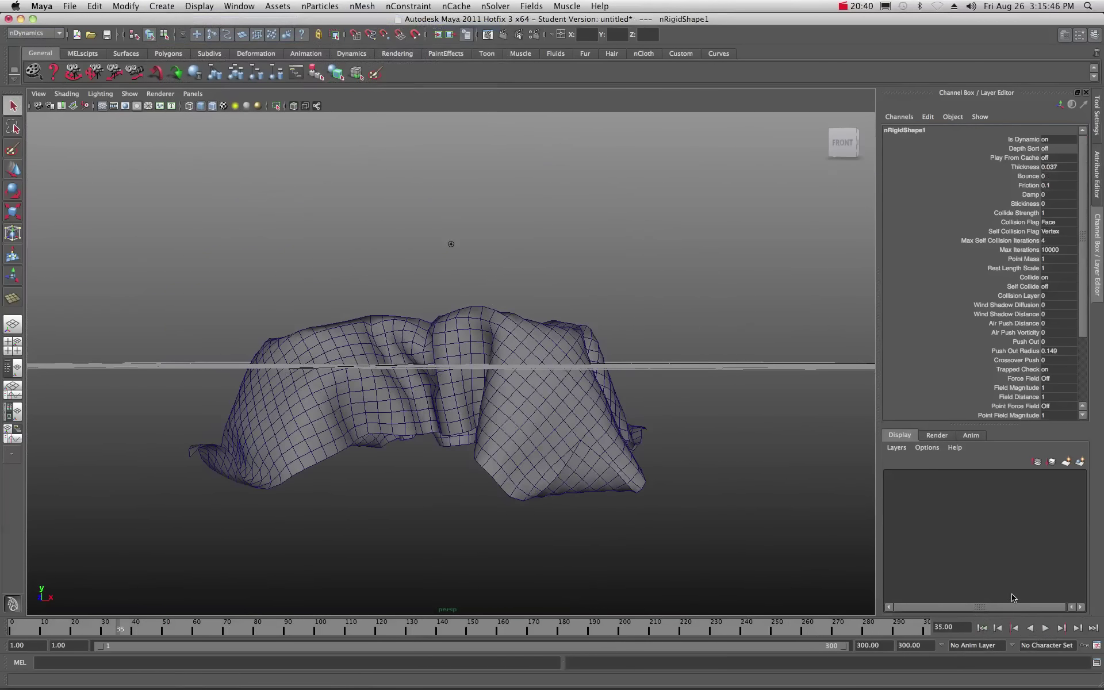
{"action": "left_click", "coordinate": [982, 628]}
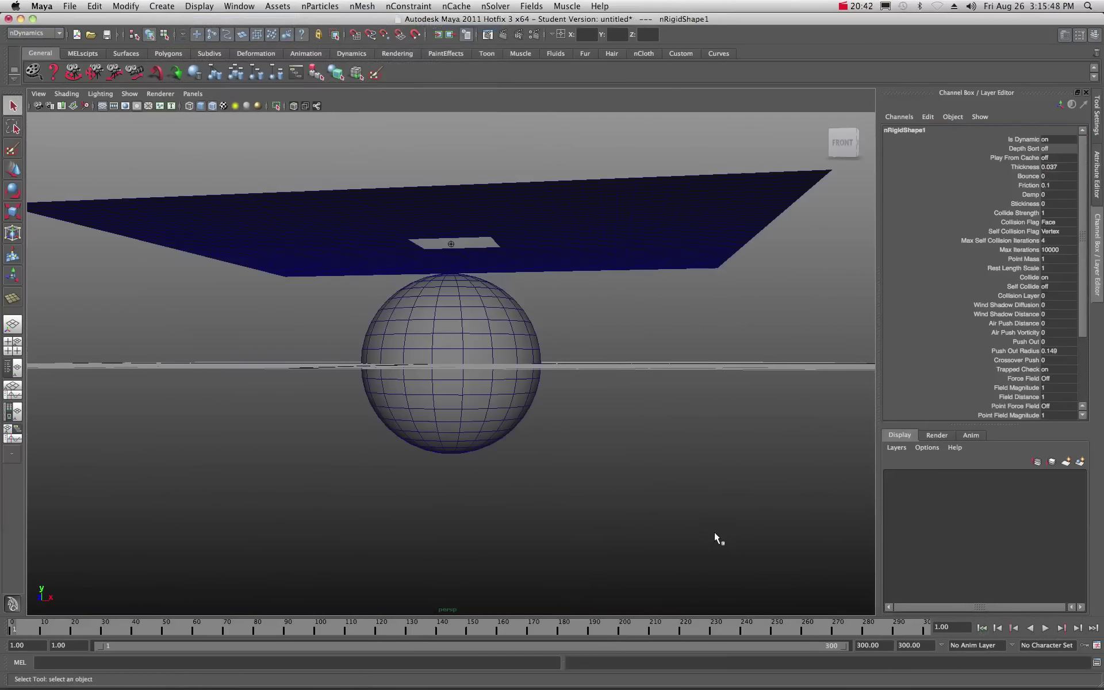
- Replay the simulation in a wider view, stop at frame 14 and examine the cloth around the sphere from front and back
{"action": "left_click_drag", "start_coordinate": [715, 533], "coordinate": [558, 491], "text": "alt"}
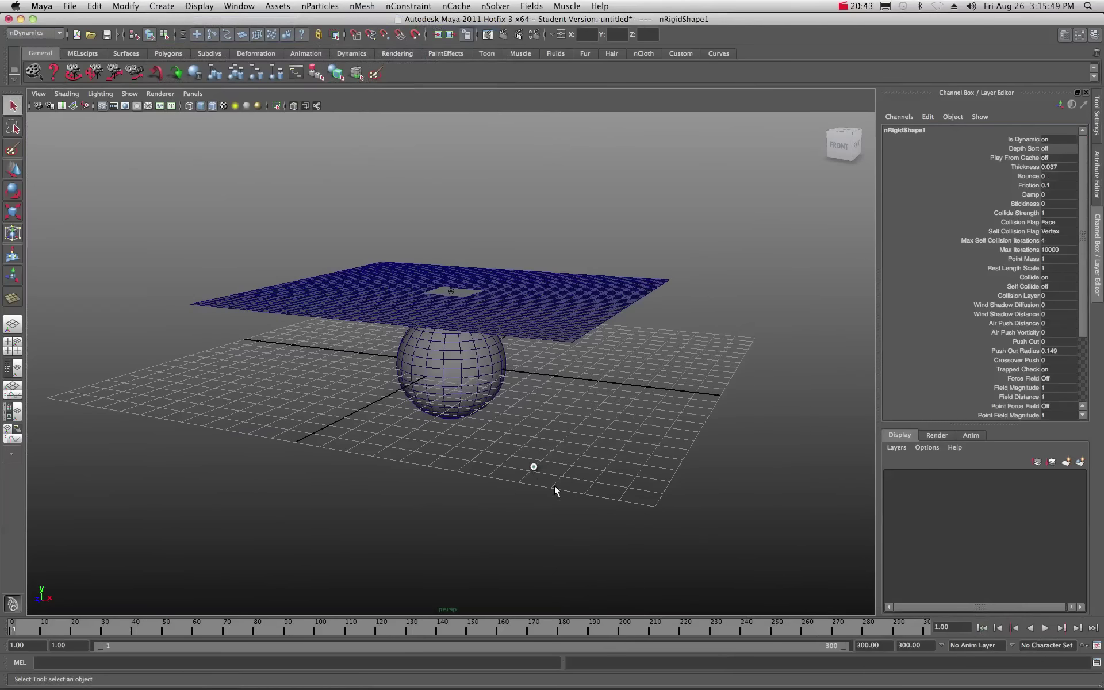
{"action": "left_click", "coordinate": [1045, 628]}
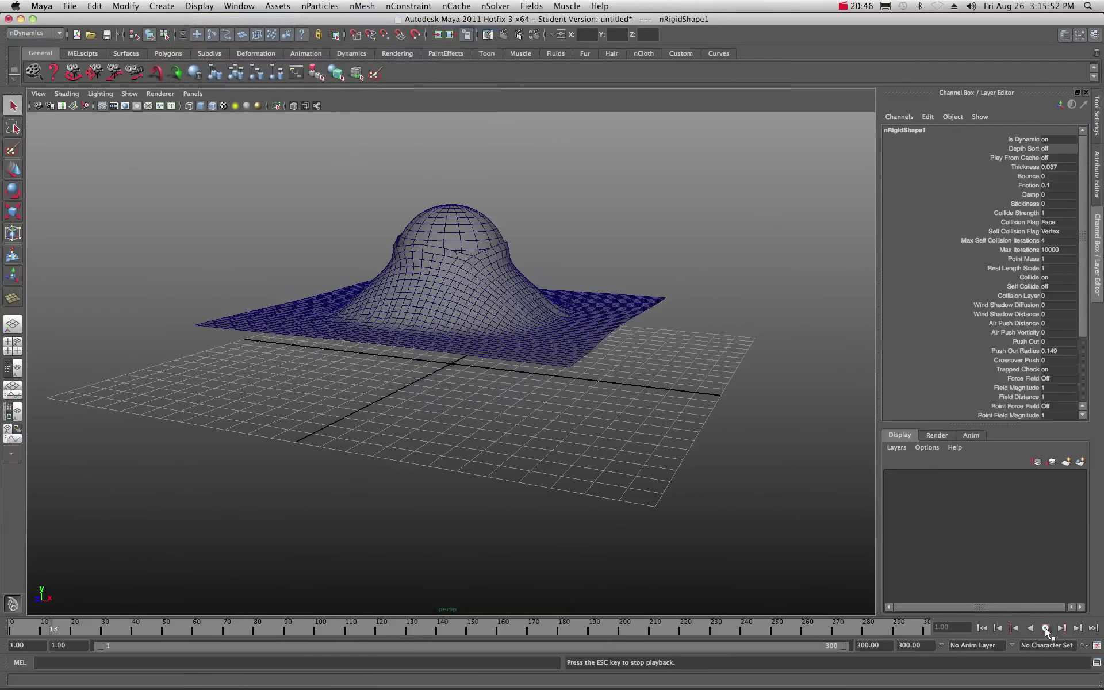
{"action": "left_click", "coordinate": [1045, 628]}
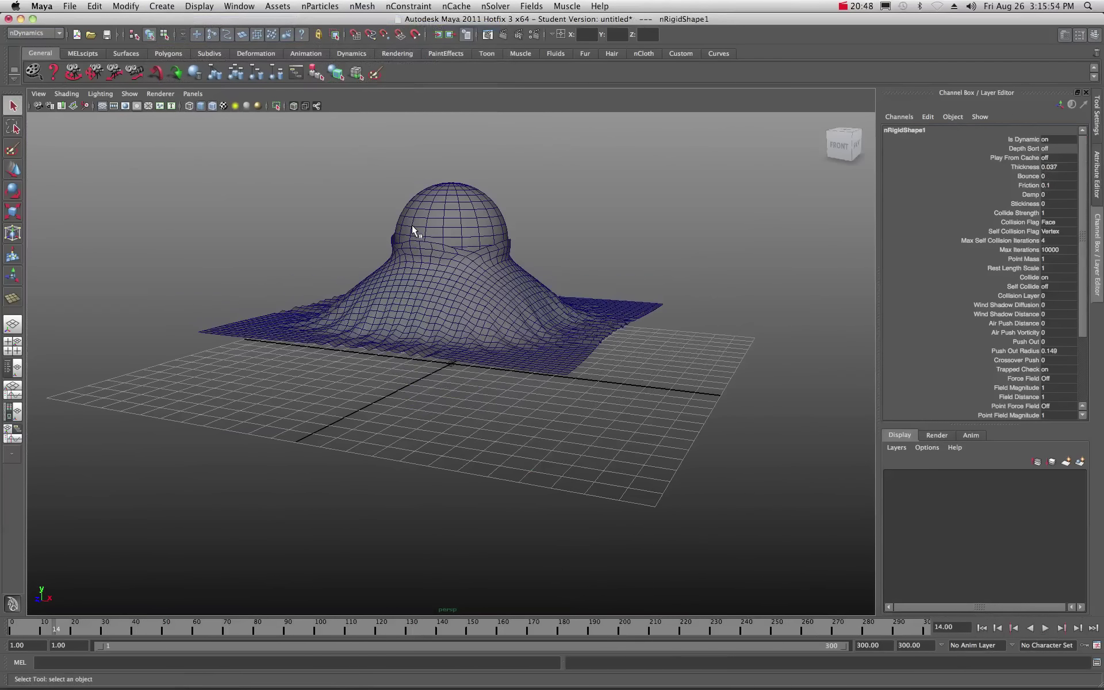
{"action": "right_click_drag", "start_coordinate": [416, 230], "coordinate": [391, 395], "text": "alt"}
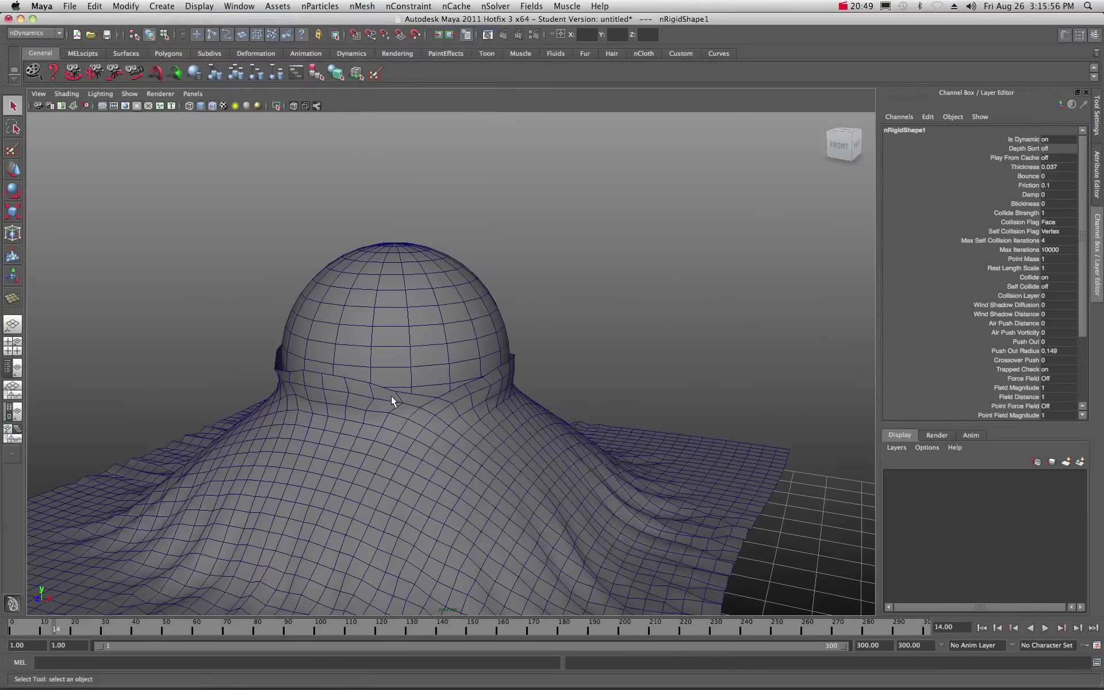
{"action": "left_click_drag", "start_coordinate": [387, 397], "coordinate": [422, 391], "text": "alt"}
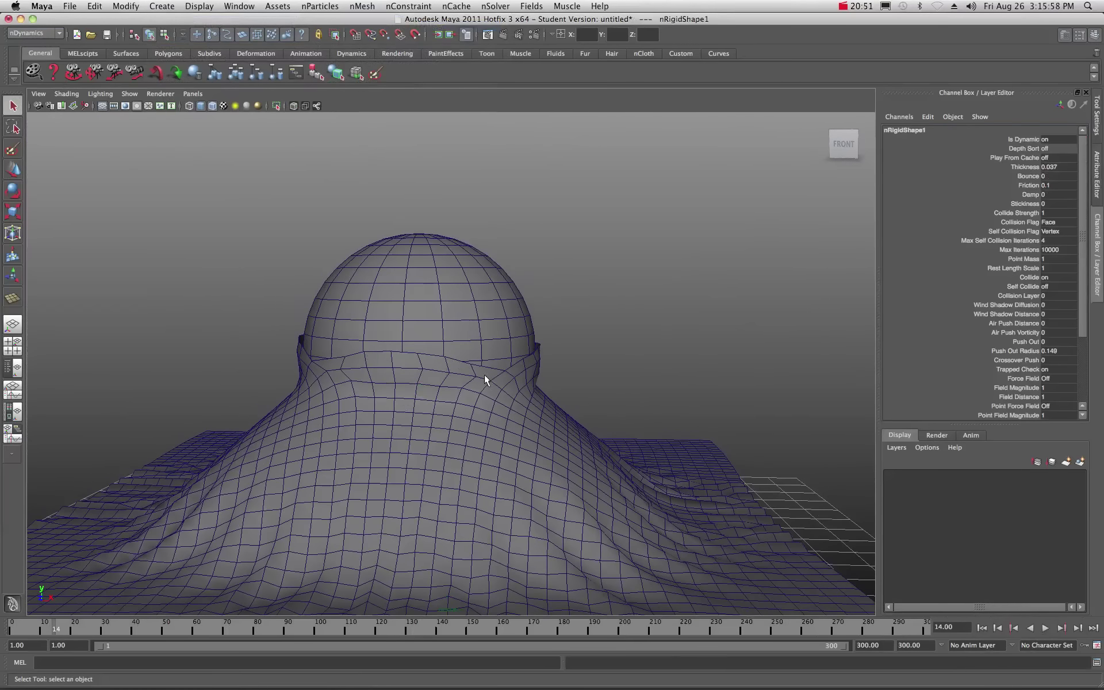
{"action": "left_click_drag", "start_coordinate": [368, 420], "coordinate": [528, 389], "text": "alt"}
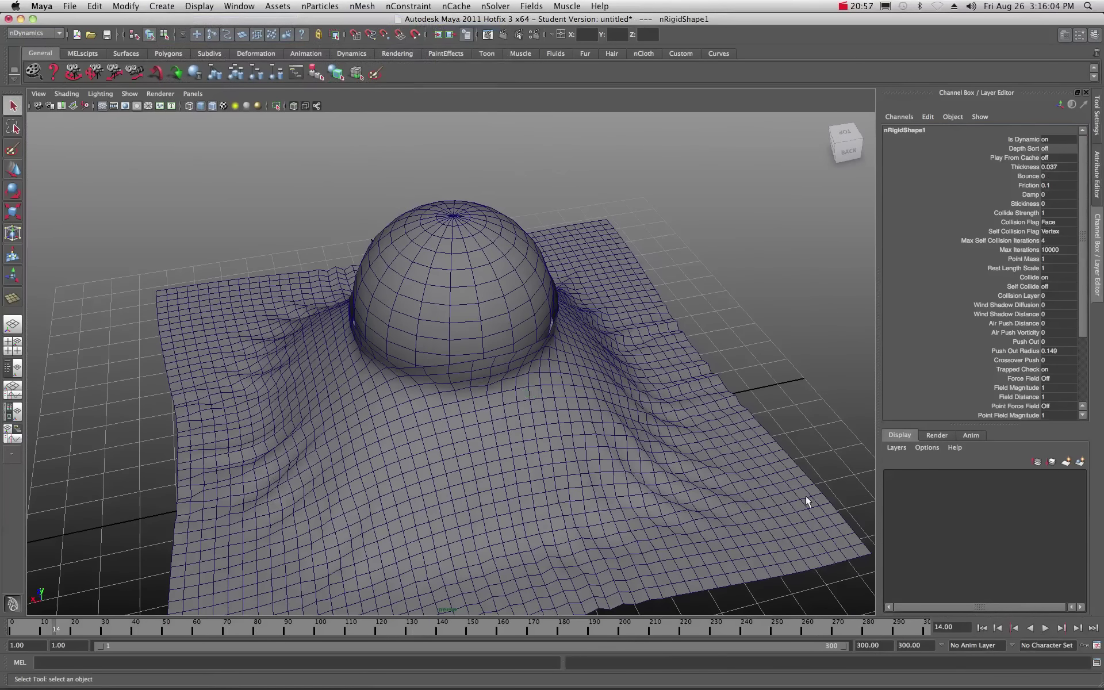
- Rewind and replay the simulation to frame 17, and examine how the sphere passes through the cloth's hole
{"action": "left_click", "coordinate": [982, 626]}
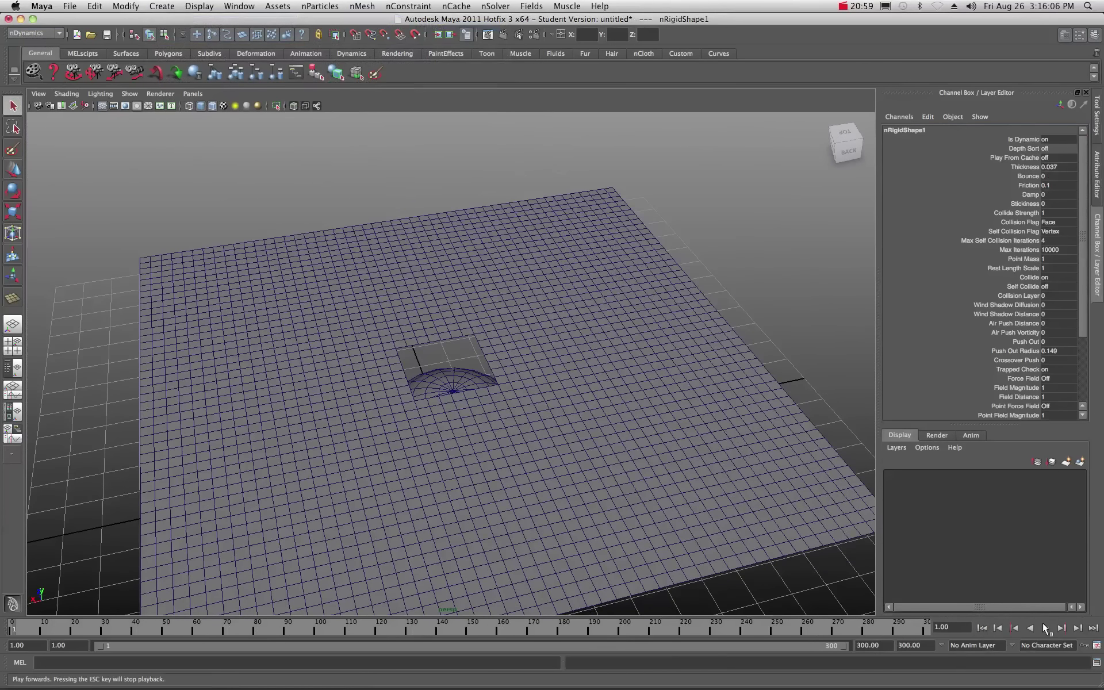
{"action": "left_click", "coordinate": [1045, 628]}
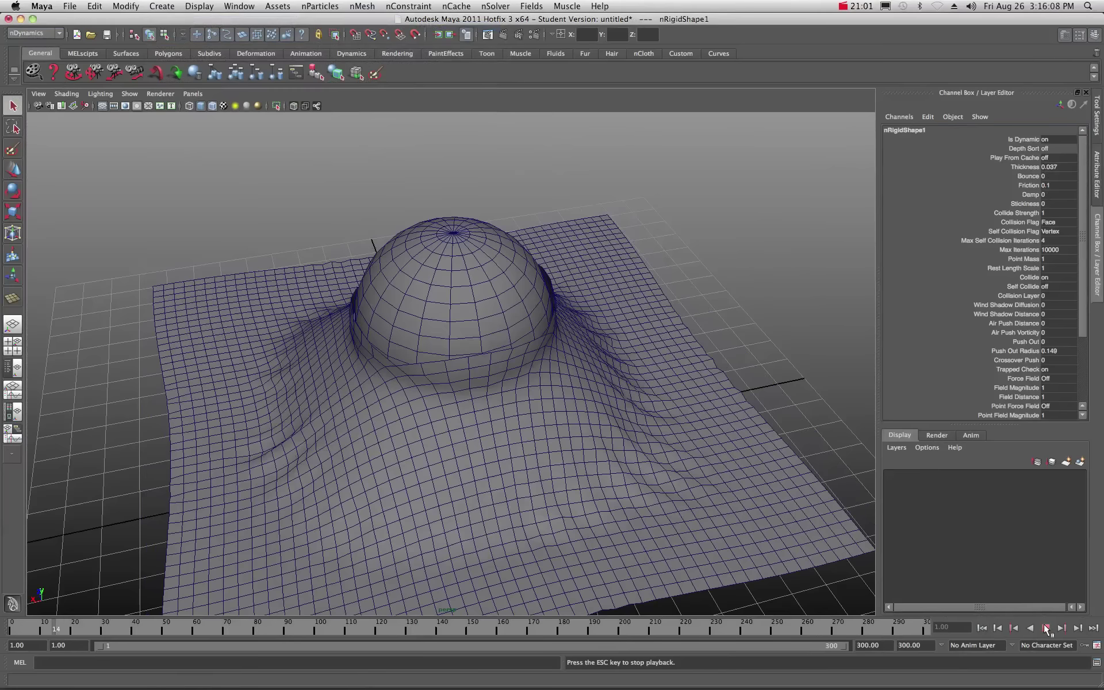
{"action": "key", "text": "Escape"}
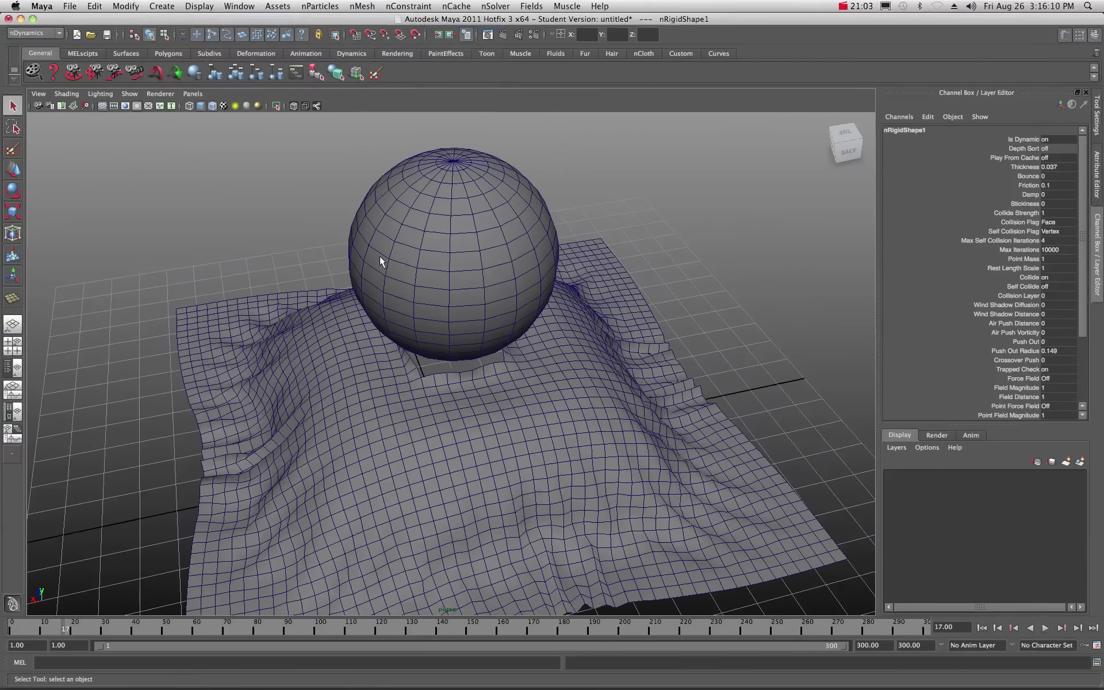
{"action": "left_click_drag", "start_coordinate": [388, 350], "coordinate": [406, 339], "text": "alt"}
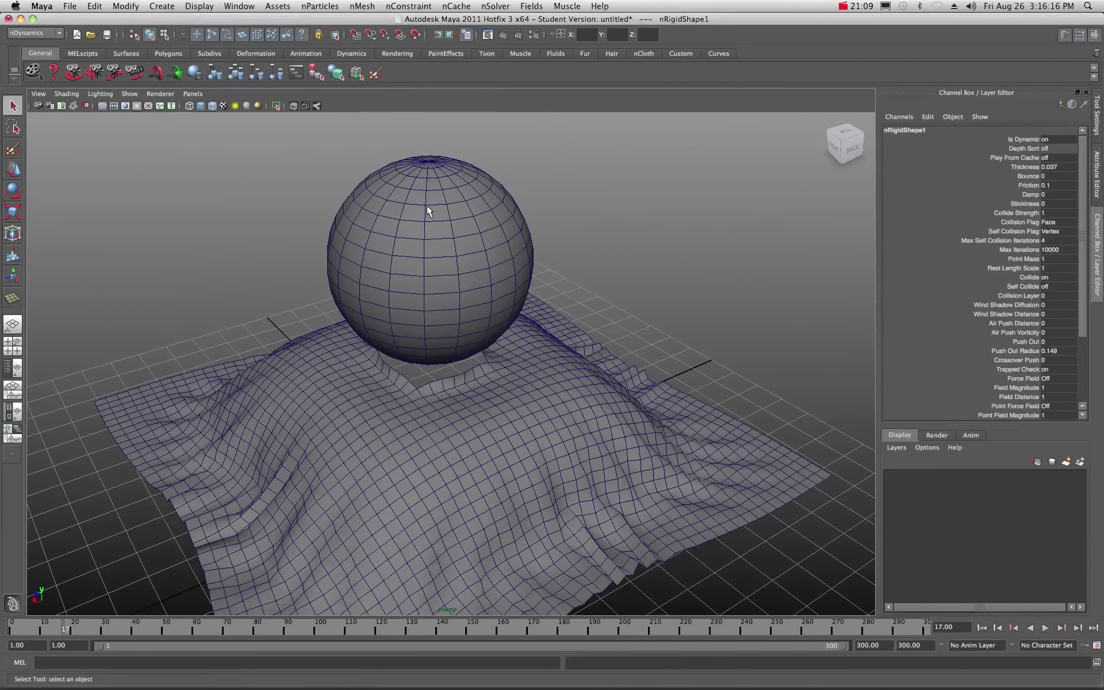
- Return to frame 1 and put the cloth plane in vertex mode with its hole seen from above
{"action": "left_click", "coordinate": [981, 627]}
{"action": "scroll", "coordinate": [376, 436], "scroll_direction": "up", "scroll_amount": 6}
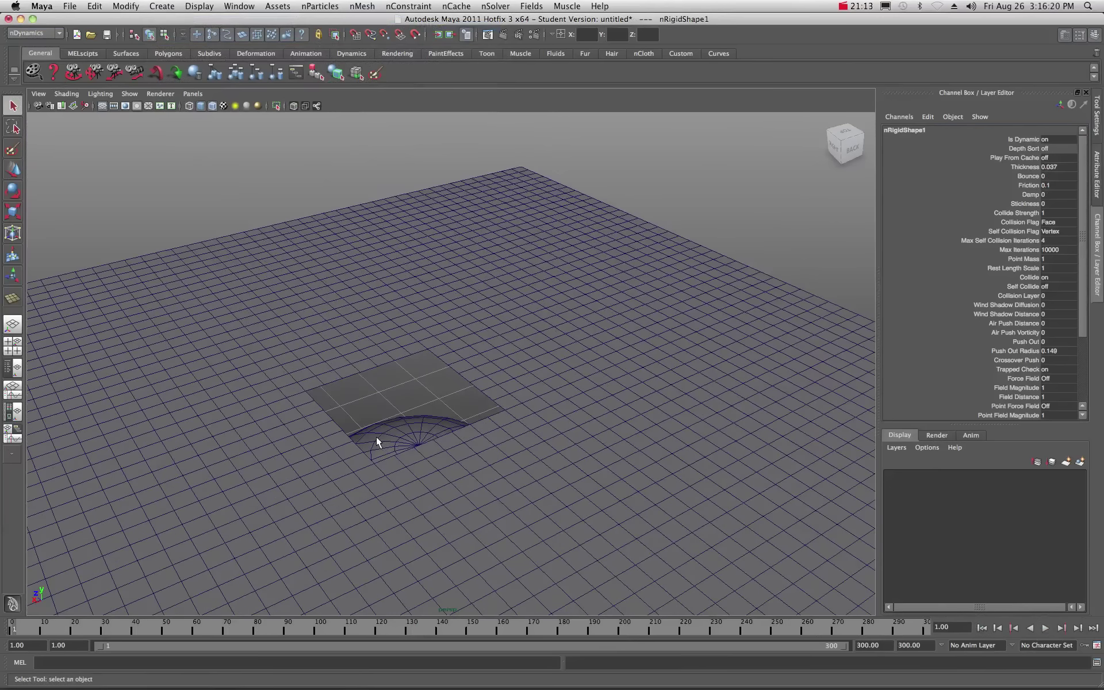
{"action": "left_click_drag", "start_coordinate": [396, 403], "coordinate": [369, 438], "text": "alt"}
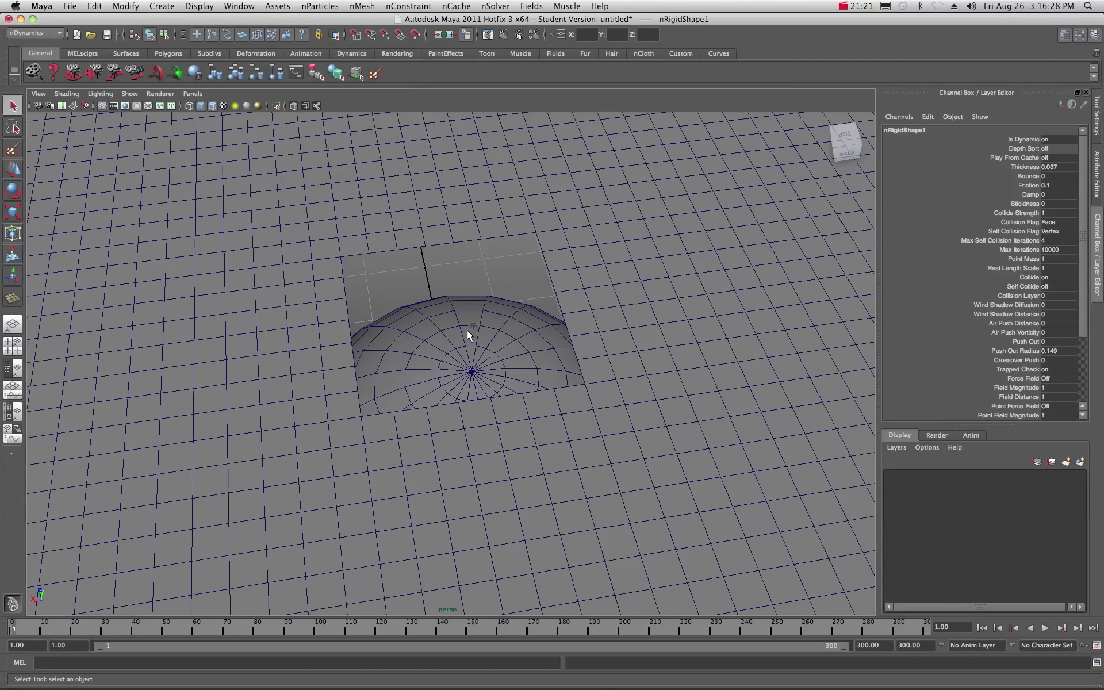
{"action": "scroll", "coordinate": [467, 330], "scroll_direction": "down", "scroll_amount": 2}
{"action": "left_click_drag", "start_coordinate": [449, 338], "coordinate": [429, 354], "text": "alt"}
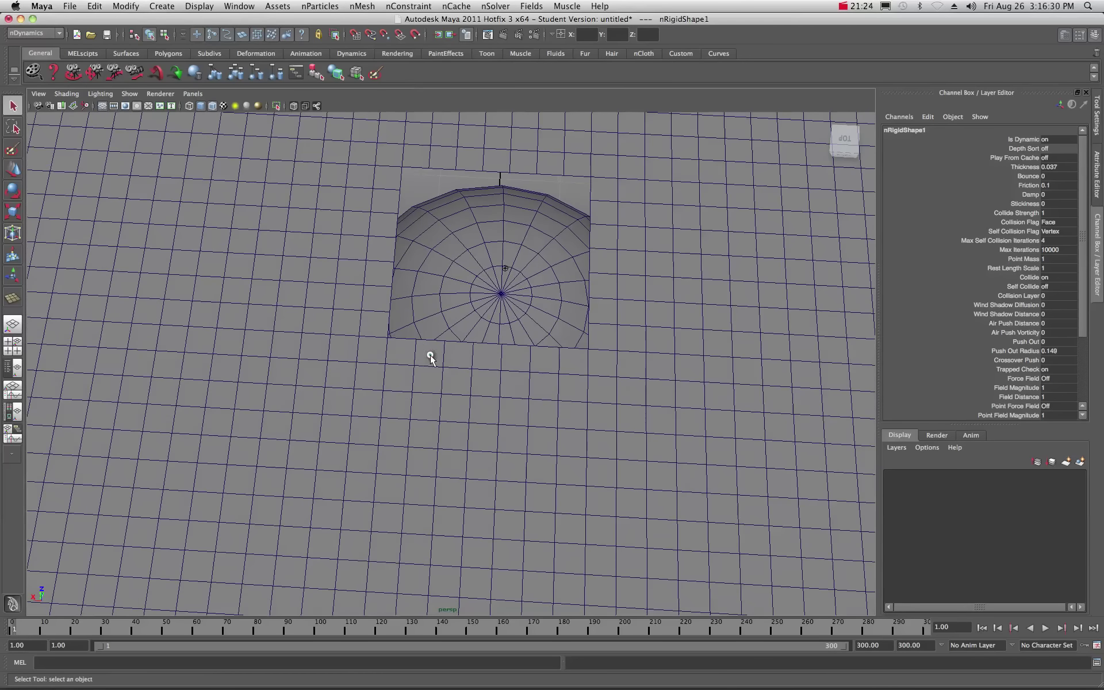
{"action": "left_click", "coordinate": [448, 149]}
{"action": "right_click", "coordinate": [449, 144]}
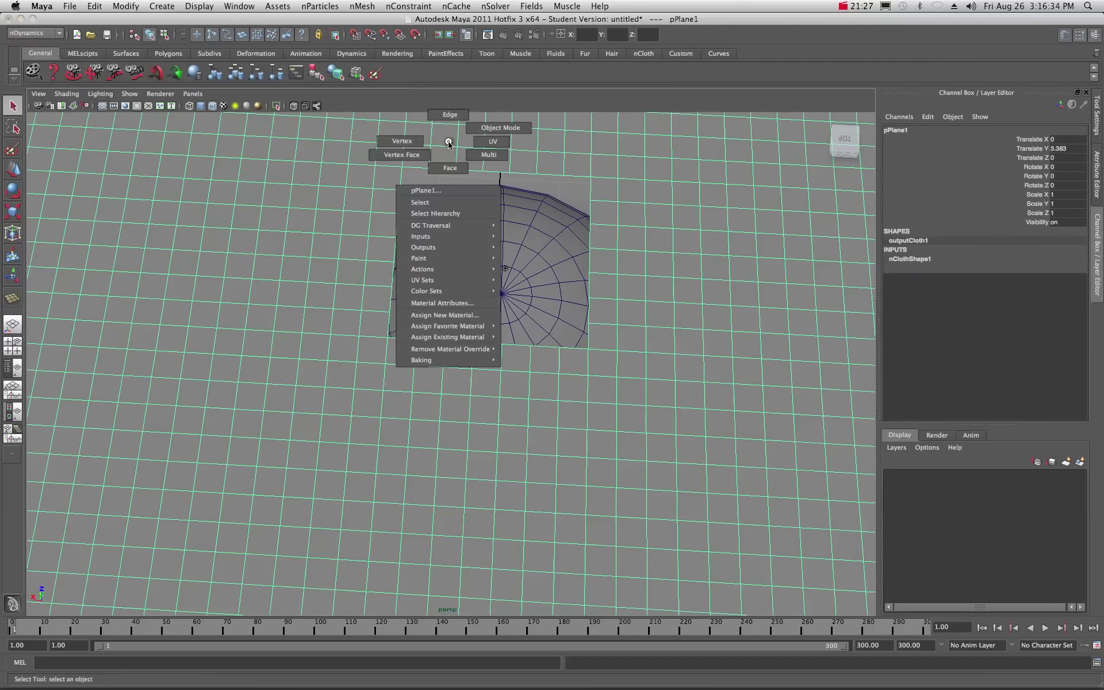
{"action": "right_click_drag", "start_coordinate": [449, 144], "coordinate": [419, 144]}
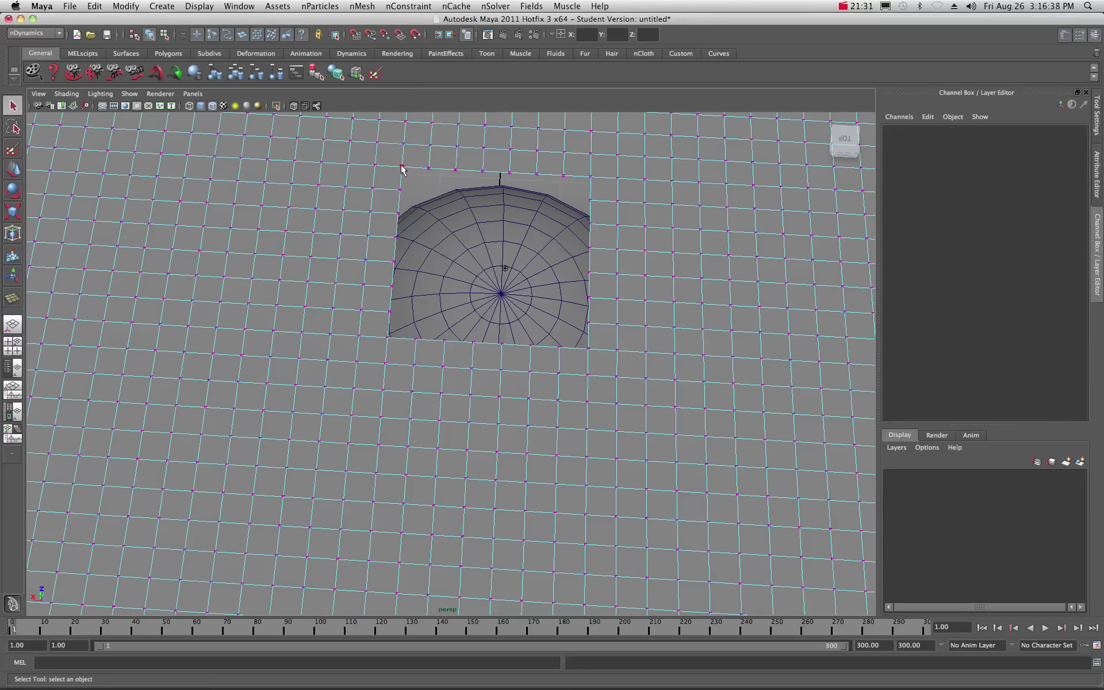
- Select vertices along all four edges of the plane's square hole
{"action": "left_click", "coordinate": [402, 167]}
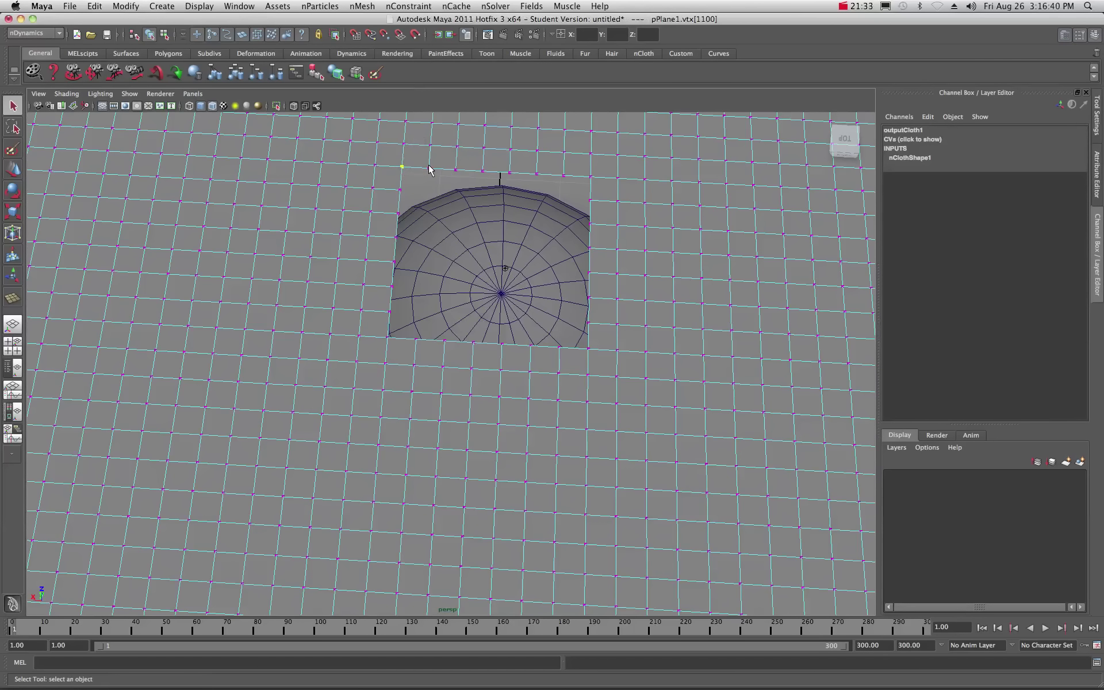
{"action": "left_click", "coordinate": [429, 168], "text": "shift"}
{"action": "left_click", "coordinate": [456, 169], "text": "shift"}
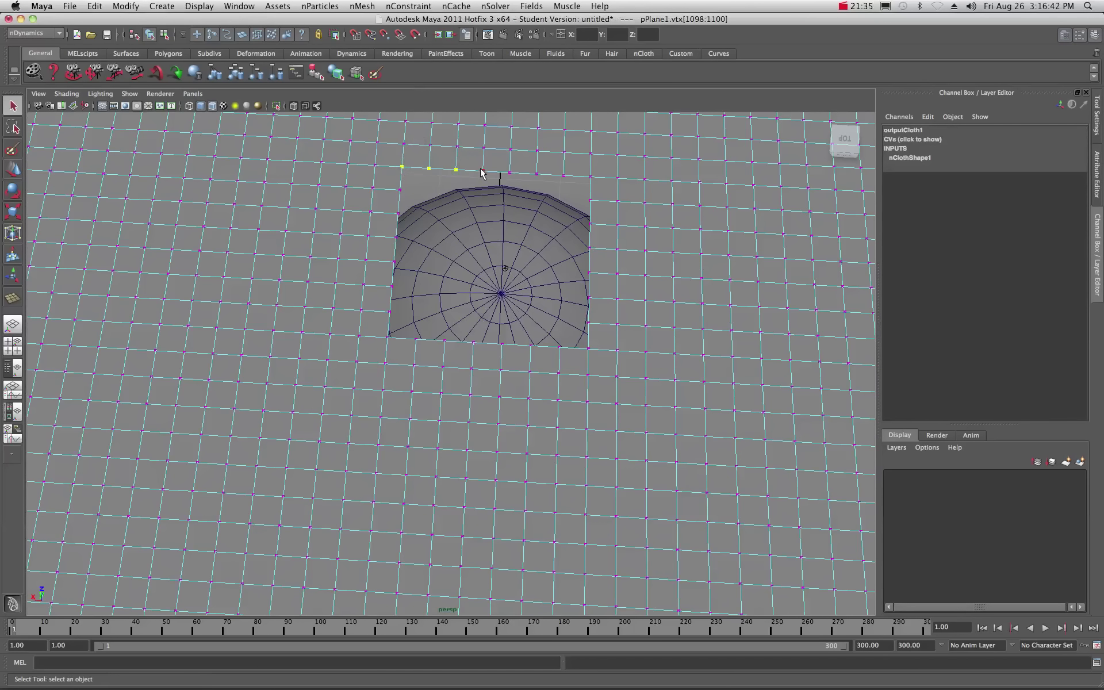
{"action": "left_click", "coordinate": [482, 171], "text": "shift"}
{"action": "left_click", "coordinate": [537, 174], "text": "shift"}
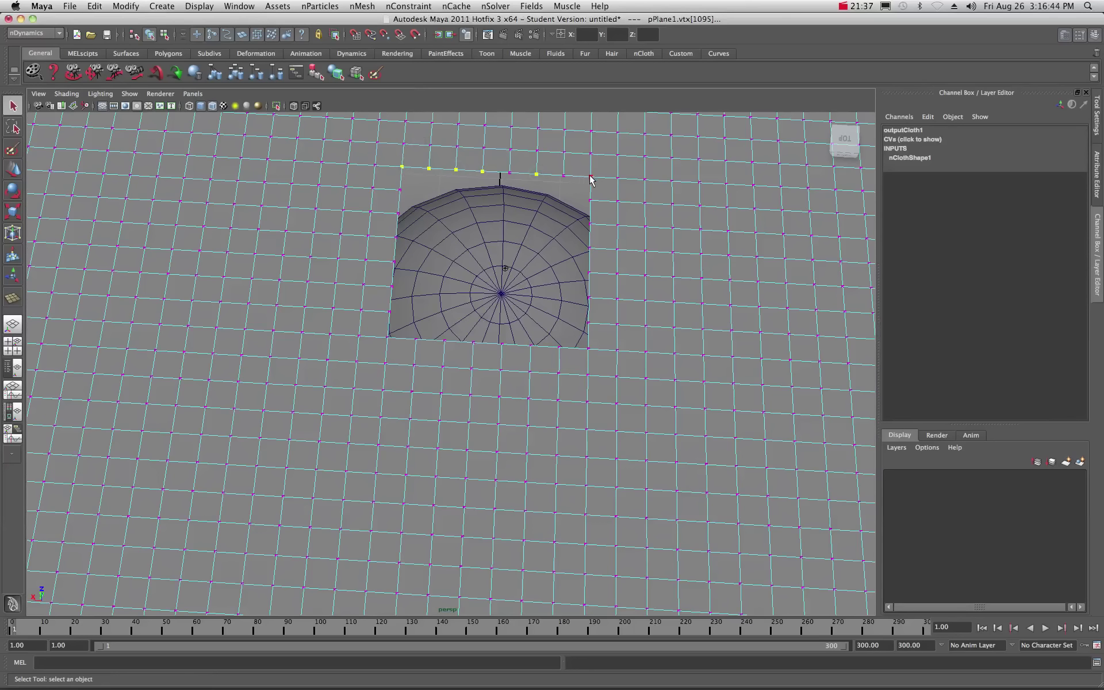
{"action": "left_click", "coordinate": [590, 177], "text": "shift"}
{"action": "left_click", "coordinate": [590, 224], "text": "shift"}
{"action": "left_click", "coordinate": [589, 273], "text": "shift"}
{"action": "left_click", "coordinate": [589, 324], "text": "shift"}
{"action": "left_click", "coordinate": [558, 347], "text": "shift"}
{"action": "left_click", "coordinate": [502, 343], "text": "shift"}
{"action": "left_click", "coordinate": [473, 343], "text": "shift"}
{"action": "left_click", "coordinate": [389, 337], "text": "shift"}
{"action": "left_click", "coordinate": [392, 287], "text": "shift"}
{"action": "left_click", "coordinate": [397, 236], "text": "shift"}
{"action": "left_click", "coordinate": [398, 213], "text": "shift"}
{"action": "left_click", "coordinate": [400, 189], "text": "shift"}
- Put the sphere in vertex mode and add vertices along its visible outer ring, seen through the hole, to the selection
{"action": "left_click", "coordinate": [456, 250]}
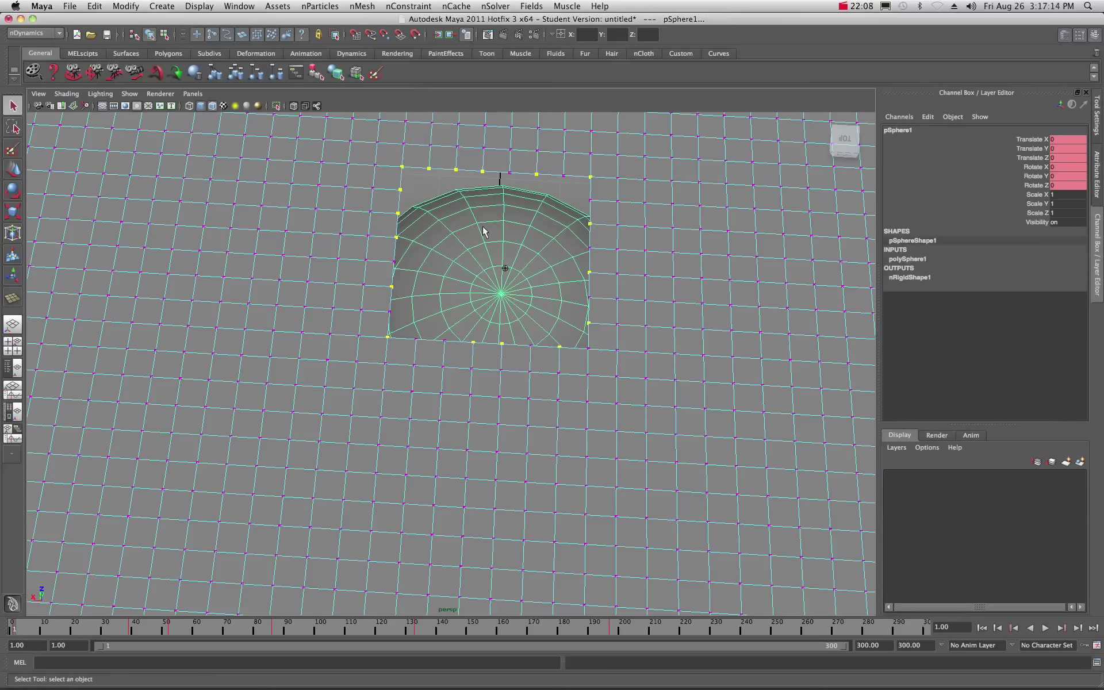
{"action": "right_click", "coordinate": [473, 229]}
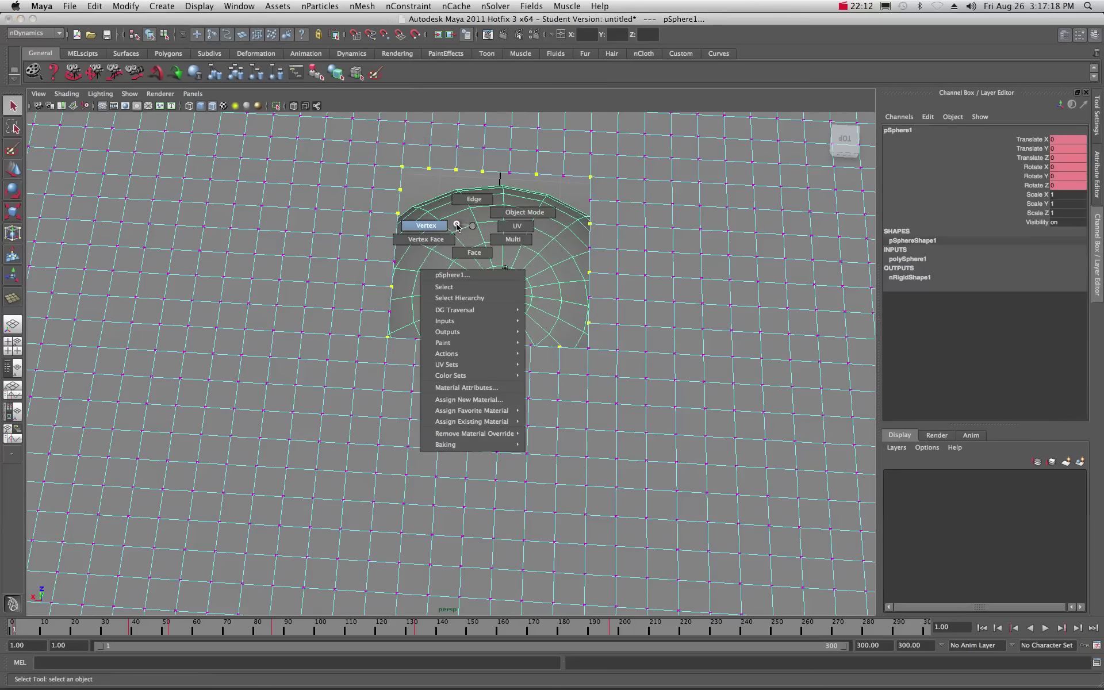
{"action": "left_click", "coordinate": [437, 229]}
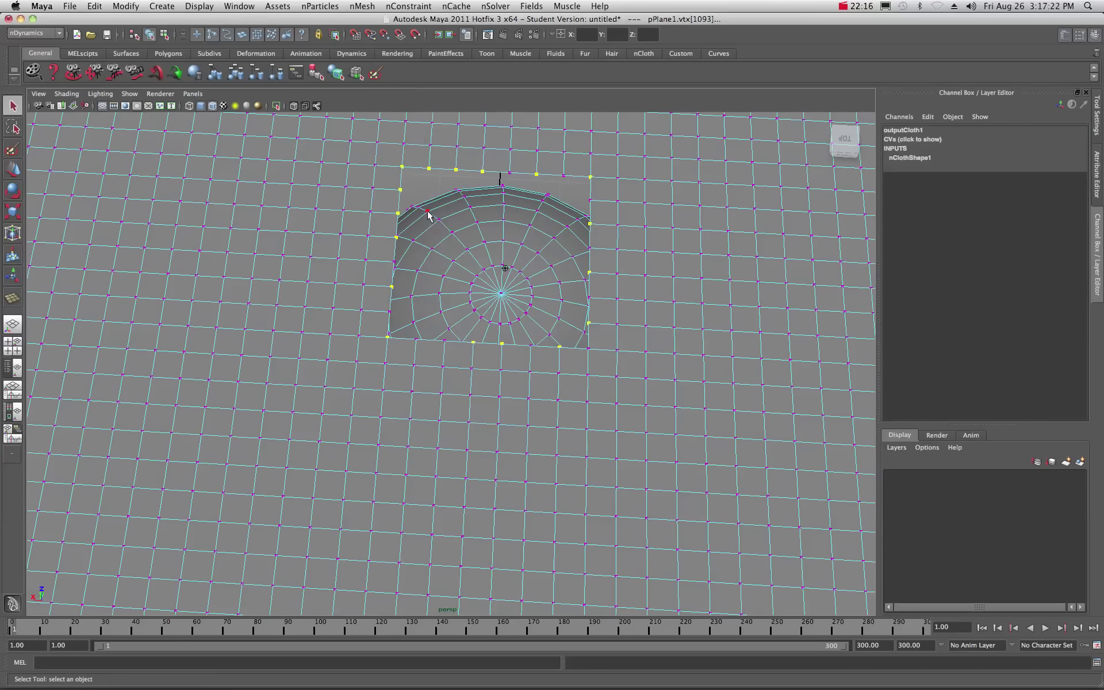
{"action": "left_click", "coordinate": [427, 211]}
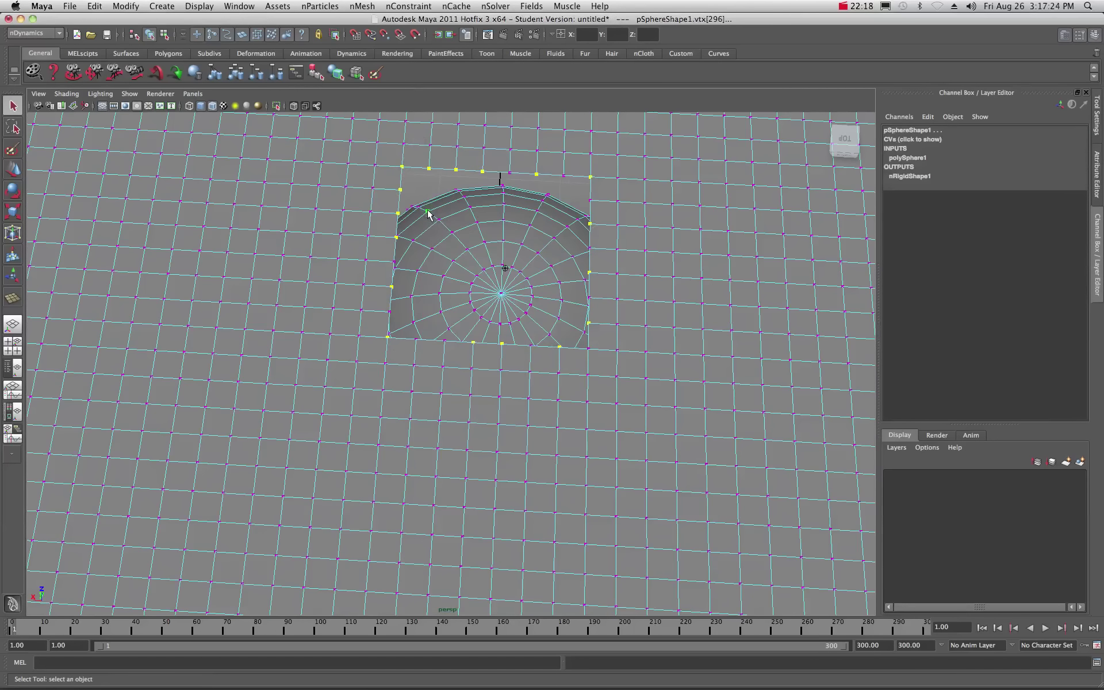
{"action": "left_click", "coordinate": [465, 199], "text": "shift"}
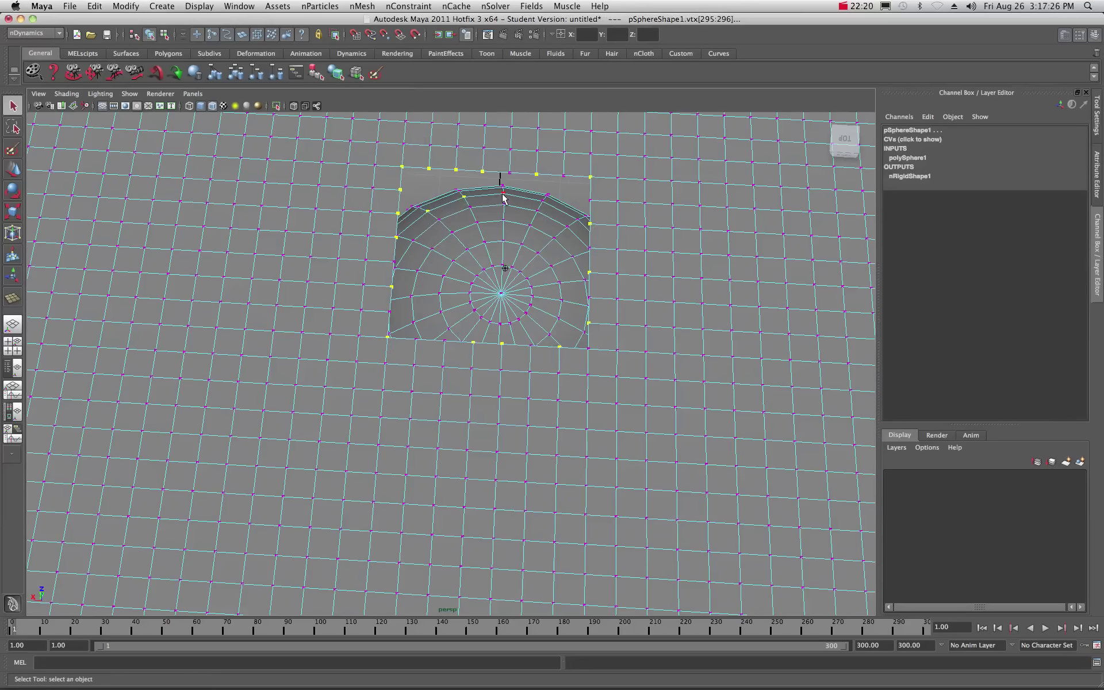
{"action": "left_click", "coordinate": [503, 193], "text": "shift"}
{"action": "left_click", "coordinate": [542, 200], "text": "shift"}
{"action": "left_click", "coordinate": [577, 219], "text": "shift"}
{"action": "left_click", "coordinate": [412, 241], "text": "shift"}
- Add the back-side vertices of the sphere's second ring below its top pole to the selection
{"action": "left_click_drag", "start_coordinate": [378, 383], "coordinate": [414, 316], "text": "alt"}
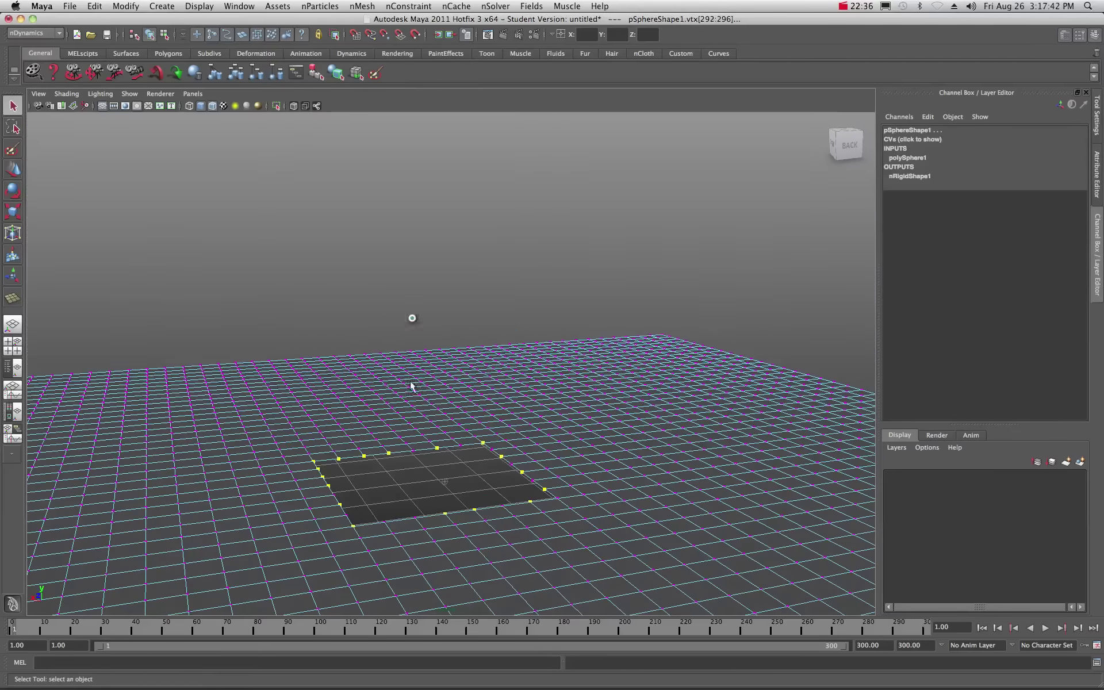
{"action": "middle_click_drag", "start_coordinate": [414, 382], "coordinate": [404, 197], "text": "alt"}
{"action": "middle_click_drag", "start_coordinate": [360, 387], "coordinate": [362, 329], "text": "alt"}
{"action": "left_click_drag", "start_coordinate": [377, 318], "coordinate": [547, 316], "text": "alt"}
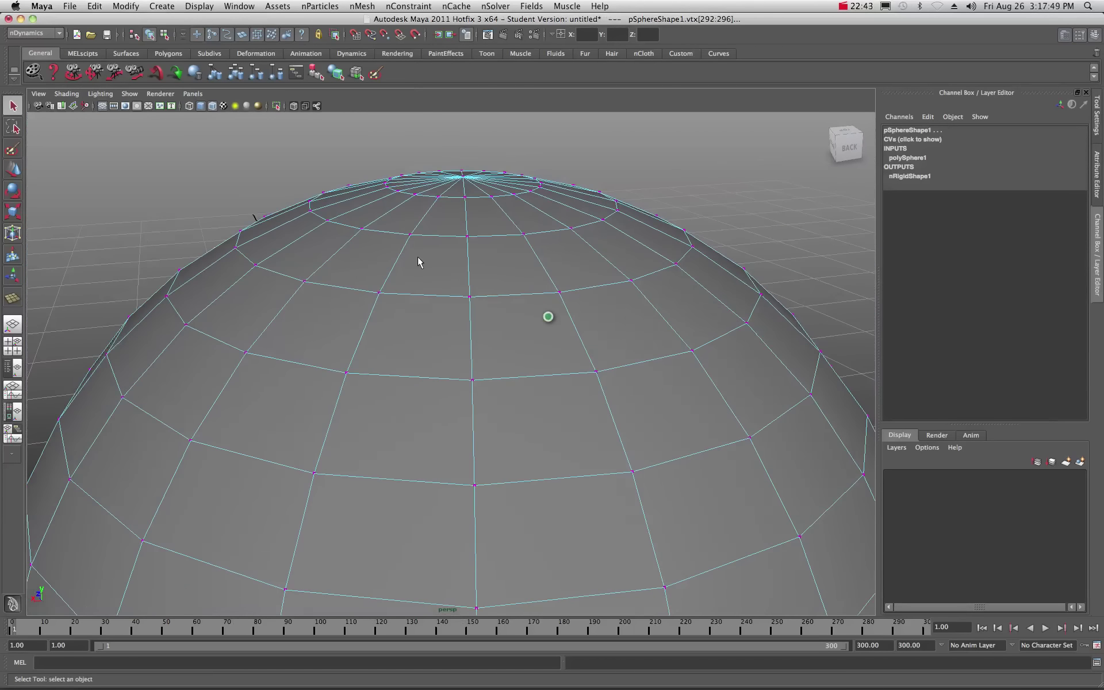
{"action": "left_click", "coordinate": [311, 212]}
{"action": "left_click", "coordinate": [327, 221], "text": "shift"}
{"action": "left_click", "coordinate": [363, 229], "text": "shift"}
{"action": "left_click", "coordinate": [410, 234], "text": "shift"}
{"action": "left_click", "coordinate": [466, 236], "text": "shift"}
{"action": "left_click", "coordinate": [524, 234], "text": "shift"}
- Add the front-side vertices of the sphere's second ring below the top pole, completing the ring selection
{"action": "left_click_drag", "start_coordinate": [612, 210], "coordinate": [464, 333], "text": "alt"}
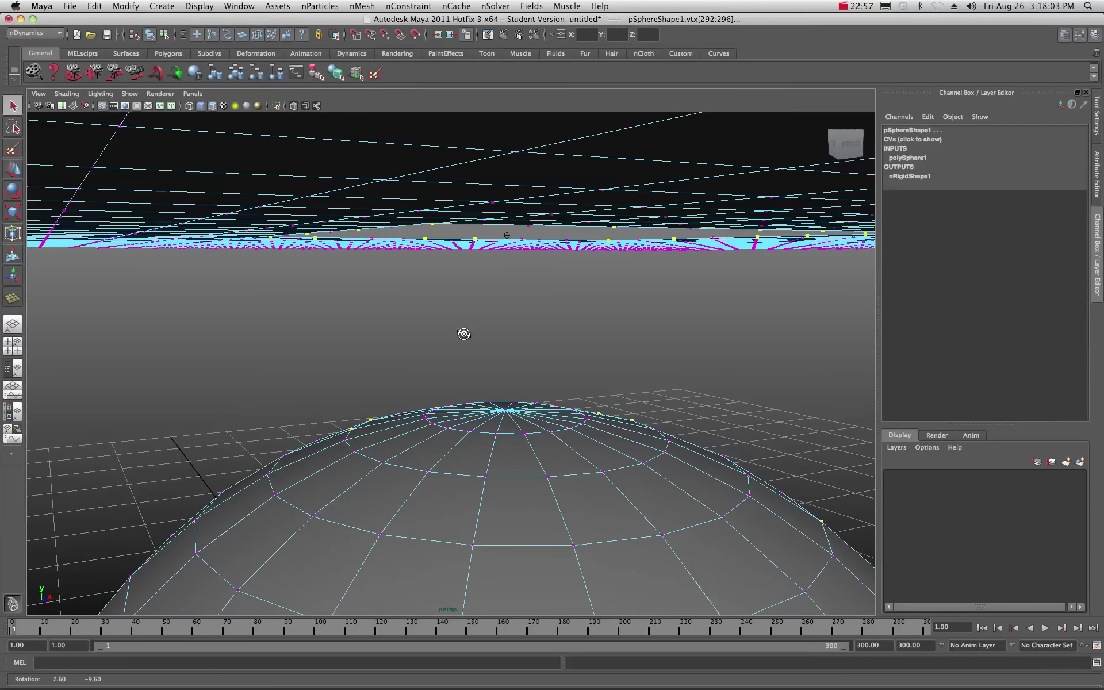
{"action": "left_click", "coordinate": [353, 451], "text": "shift"}
{"action": "left_click", "coordinate": [383, 462], "text": "shift"}
{"action": "left_click", "coordinate": [427, 472], "text": "shift"}
{"action": "left_click", "coordinate": [486, 476], "text": "shift"}
{"action": "left_click", "coordinate": [546, 476], "text": "shift"}
{"action": "left_click", "coordinate": [602, 472], "text": "shift"}
{"action": "left_click", "coordinate": [643, 463], "text": "shift"}
{"action": "left_click", "coordinate": [665, 452], "text": "shift"}
{"action": "left_click", "coordinate": [668, 440], "text": "shift"}
- Create a Transform nConstraint from the selected cloth and sphere vertices
{"action": "left_click", "coordinate": [412, 7]}
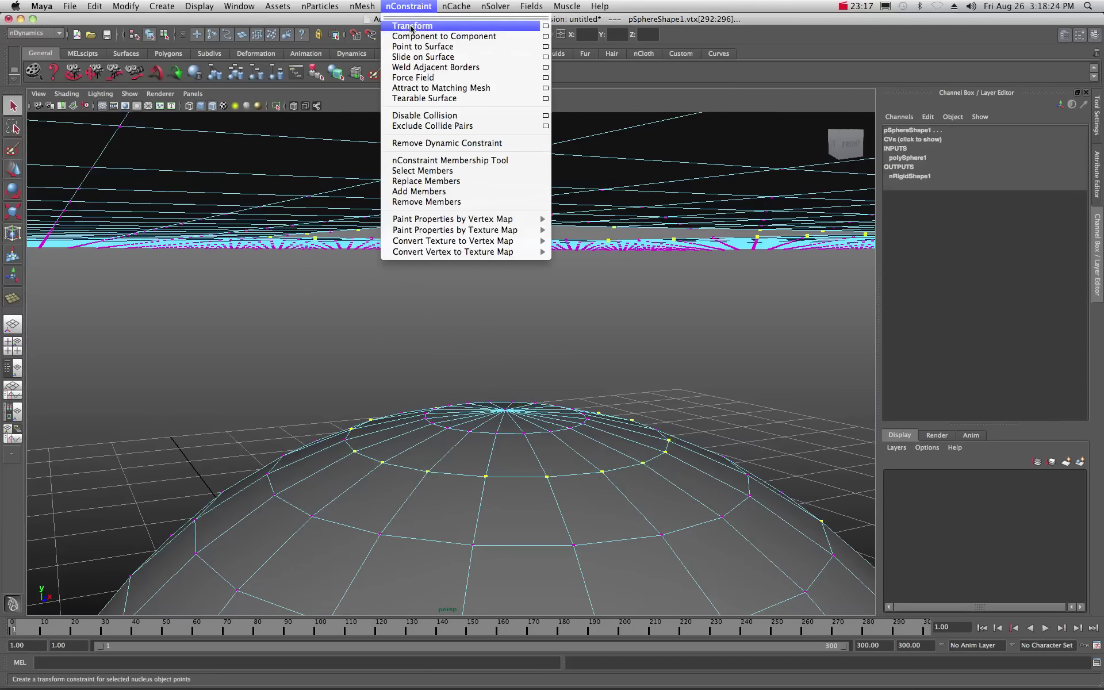
{"action": "left_click", "coordinate": [427, 27]}
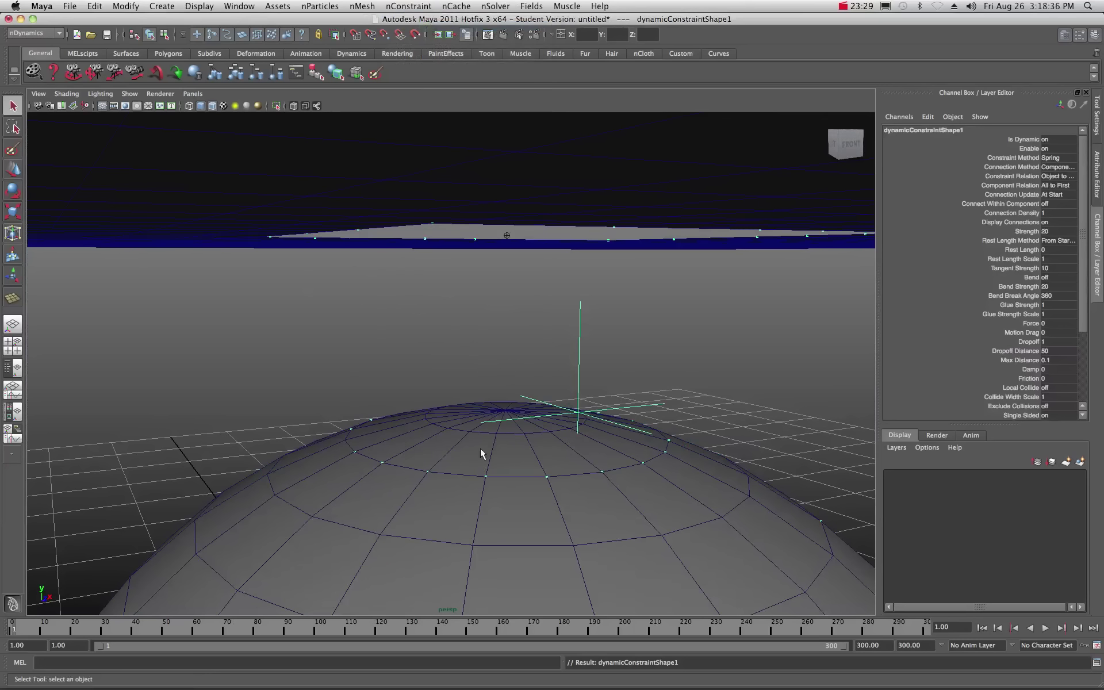
{"action": "left_click_drag", "start_coordinate": [499, 430], "coordinate": [367, 495], "text": "alt"}
{"action": "left_click_drag", "start_coordinate": [235, 433], "coordinate": [347, 439], "text": "alt"}
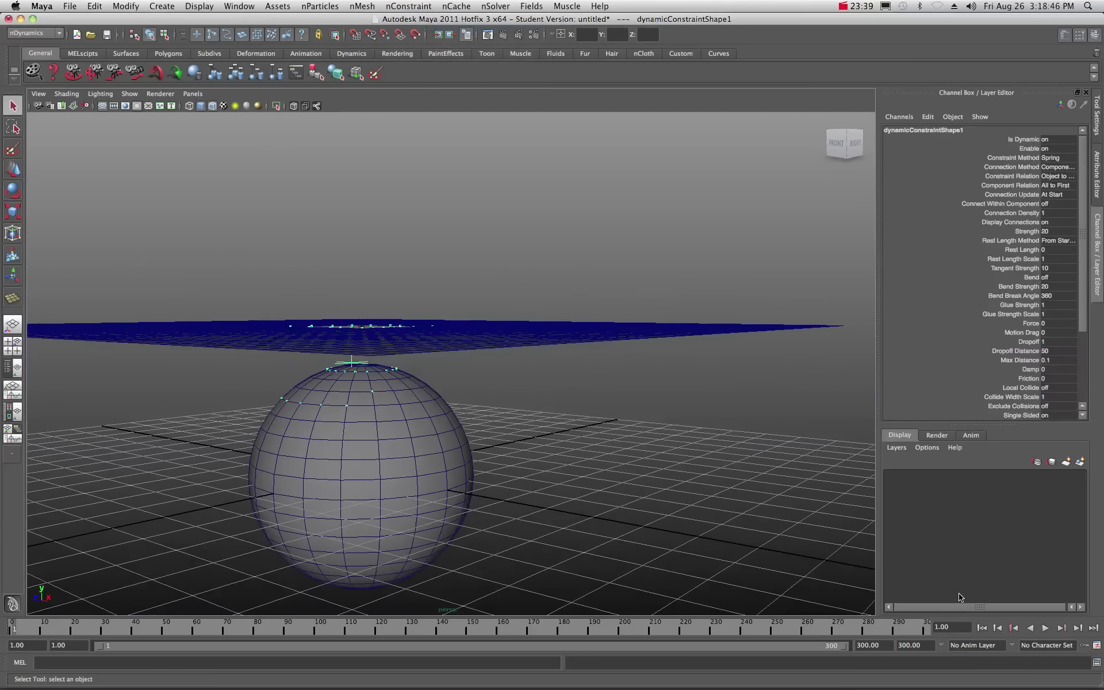
- Play the simulation to frame 21, continue it in a wider view to examine the constrained cloth, and rewind to frame 1
{"action": "left_click", "coordinate": [1045, 628]}
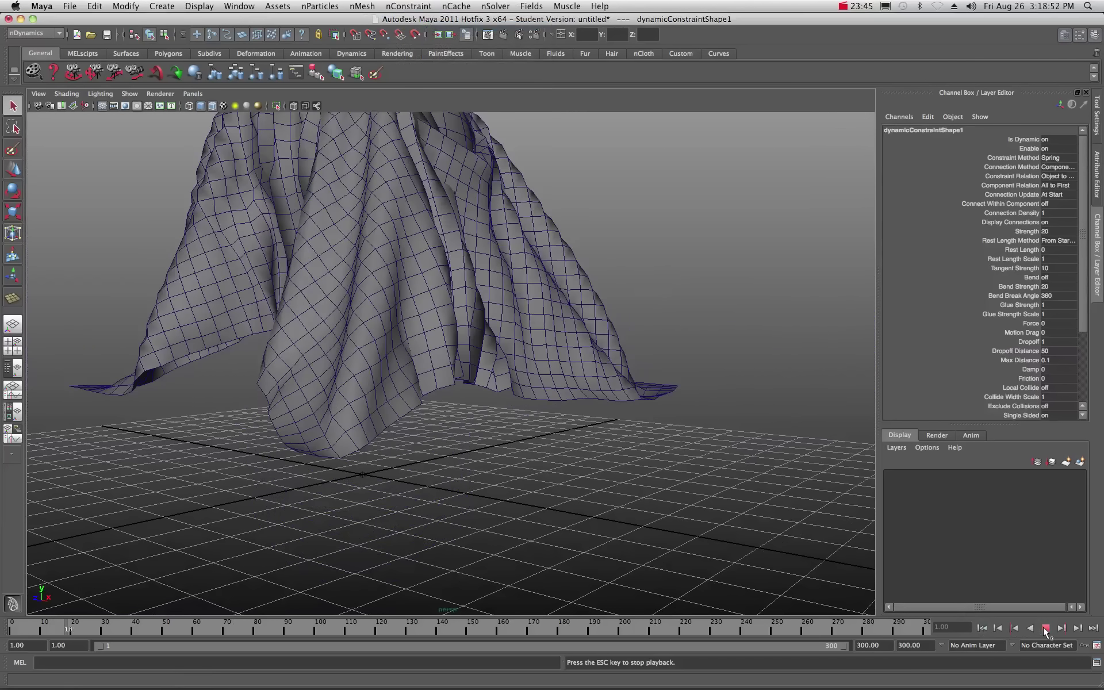
{"action": "left_click", "coordinate": [1045, 628]}
{"action": "left_click_drag", "start_coordinate": [481, 434], "coordinate": [474, 411], "text": "alt"}
{"action": "scroll", "coordinate": [474, 412], "scroll_direction": "down", "scroll_amount": 3}
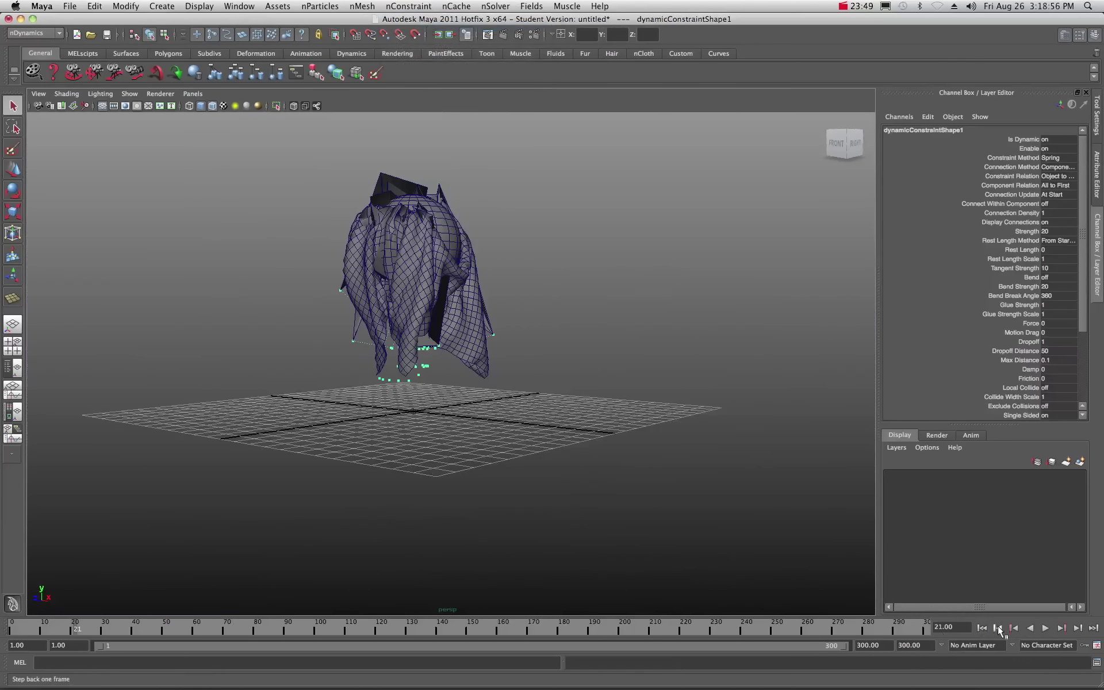
{"action": "left_click", "coordinate": [1045, 629]}
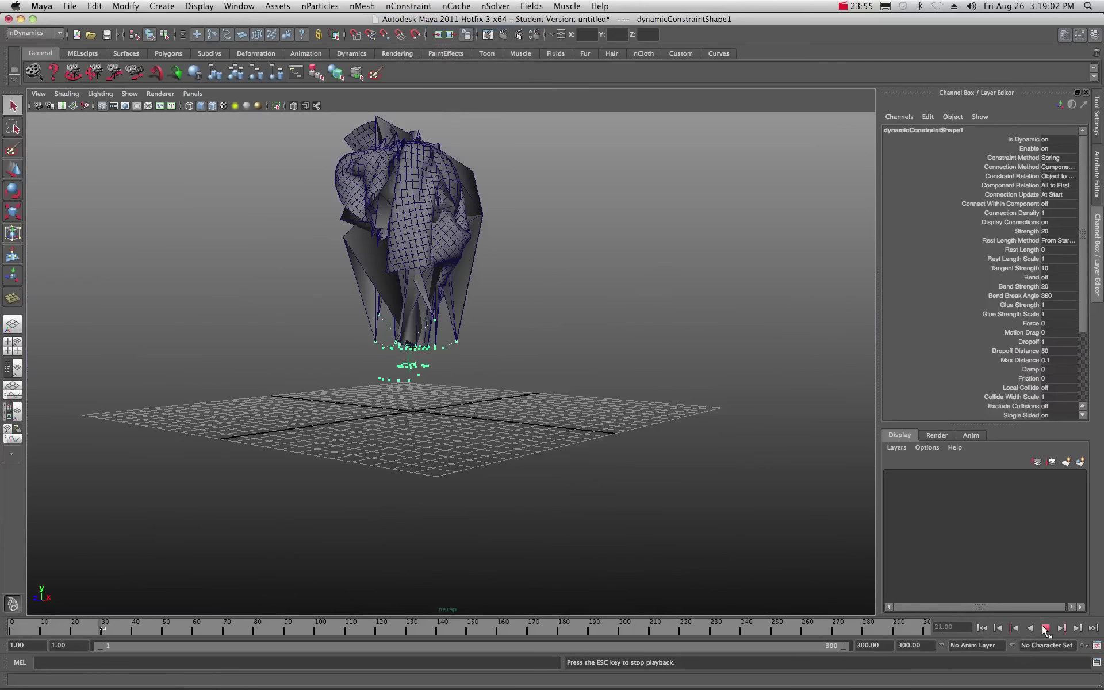
{"action": "left_click", "coordinate": [982, 628]}
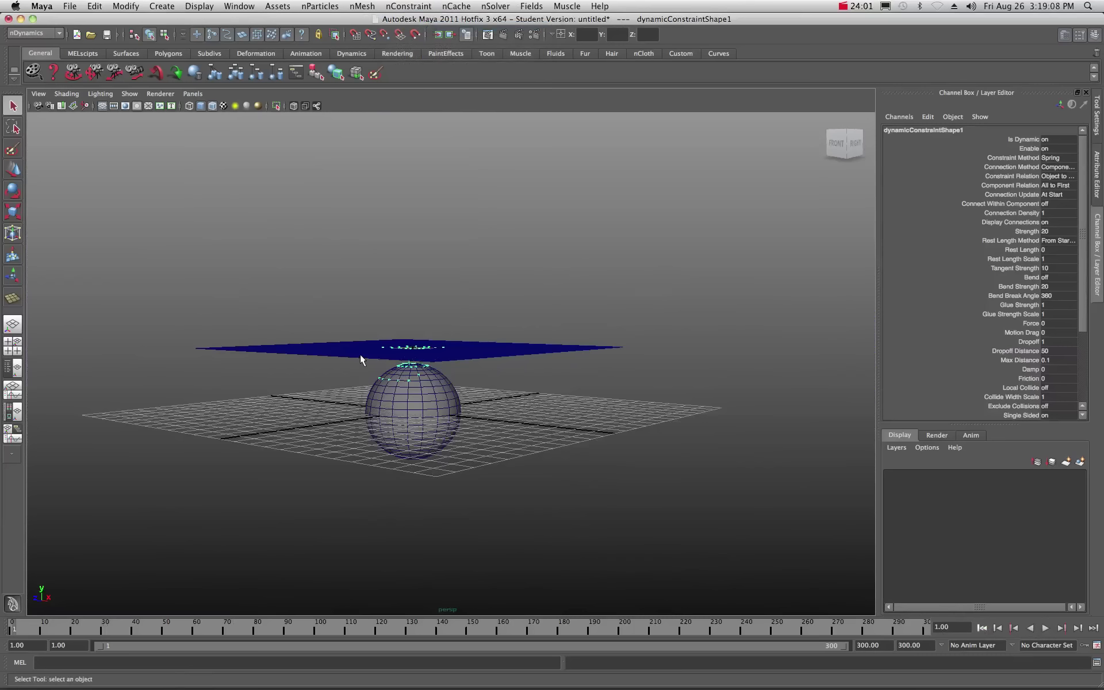
- Lower the cloth plane toward the top of the sphere, to a Translate Y of about 2.78
{"action": "left_click", "coordinate": [359, 353]}
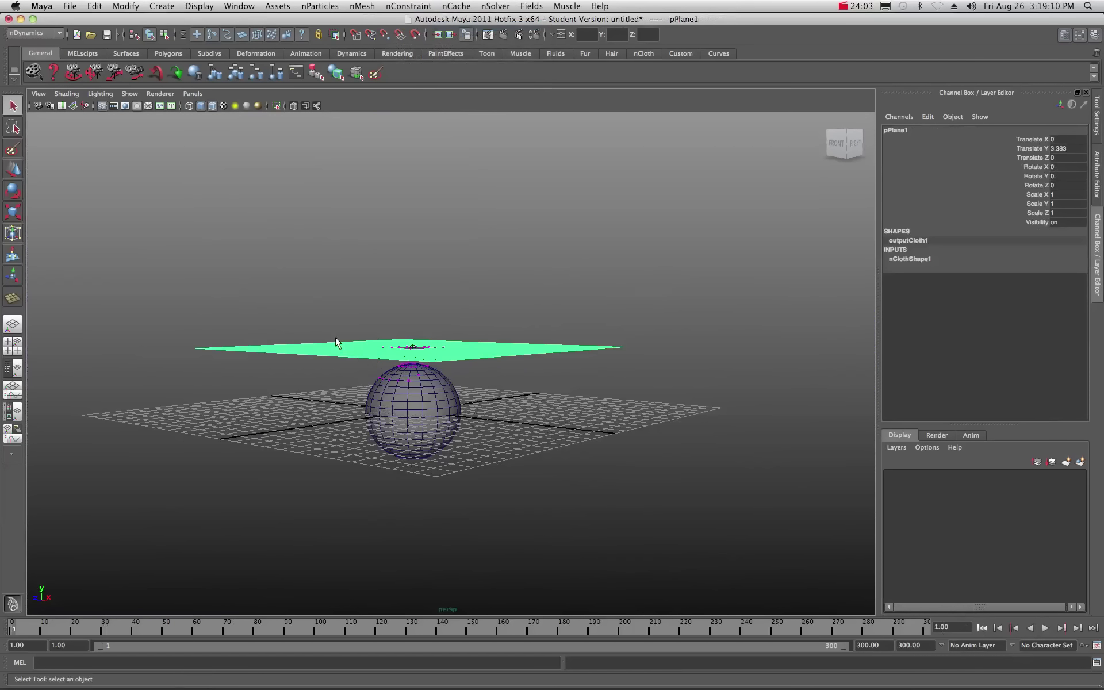
{"action": "left_click", "coordinate": [12, 169]}
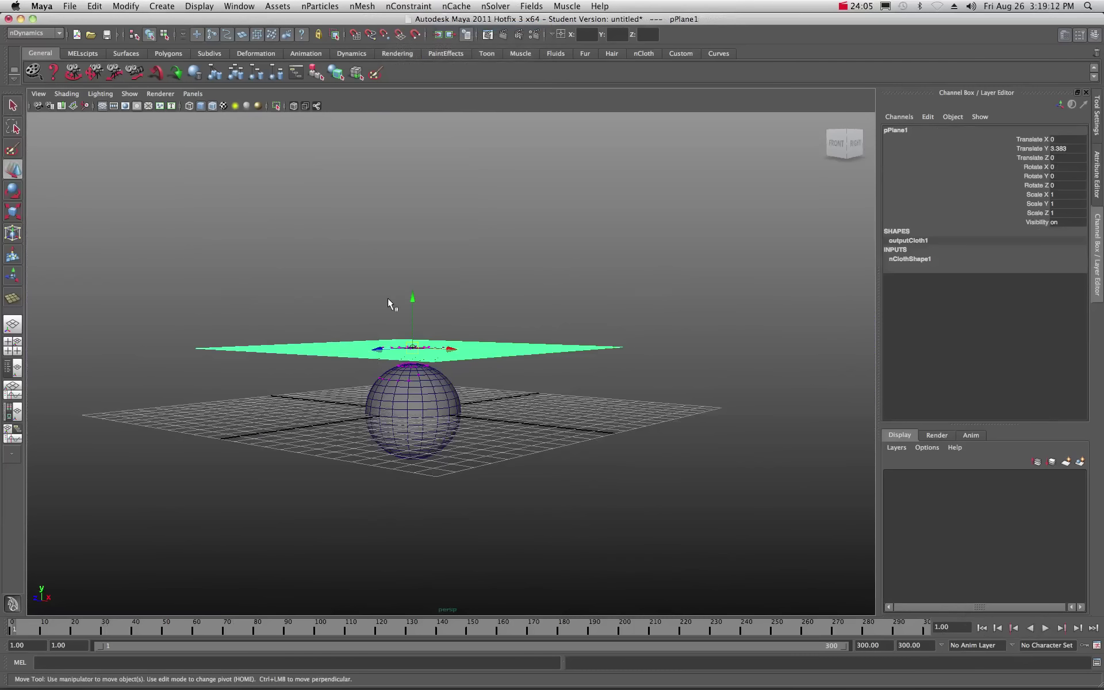
{"action": "left_click_drag", "start_coordinate": [410, 296], "coordinate": [411, 306]}
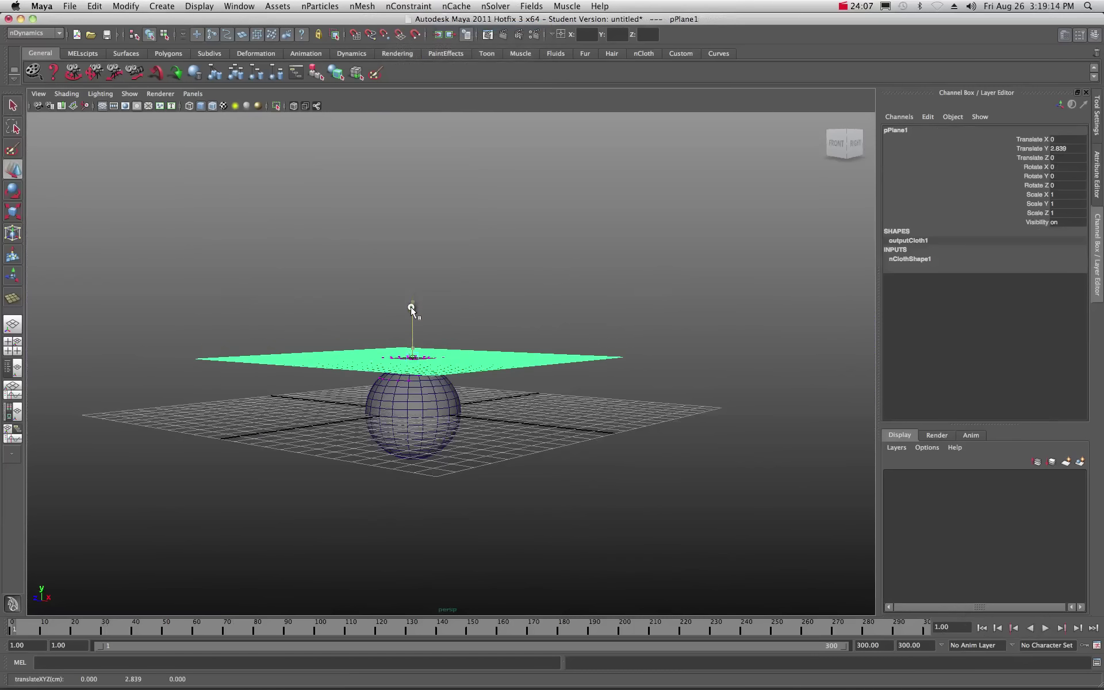
{"action": "scroll", "coordinate": [417, 322], "scroll_direction": "up", "scroll_amount": 3}
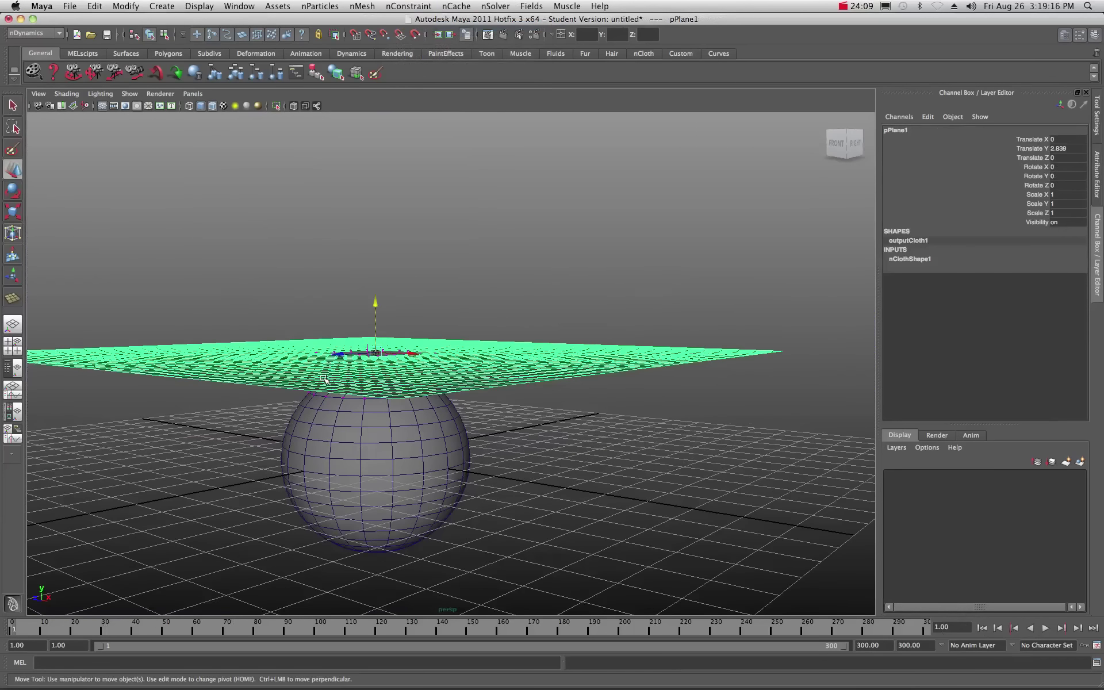
{"action": "left_click_drag", "start_coordinate": [324, 379], "coordinate": [345, 374], "text": "alt"}
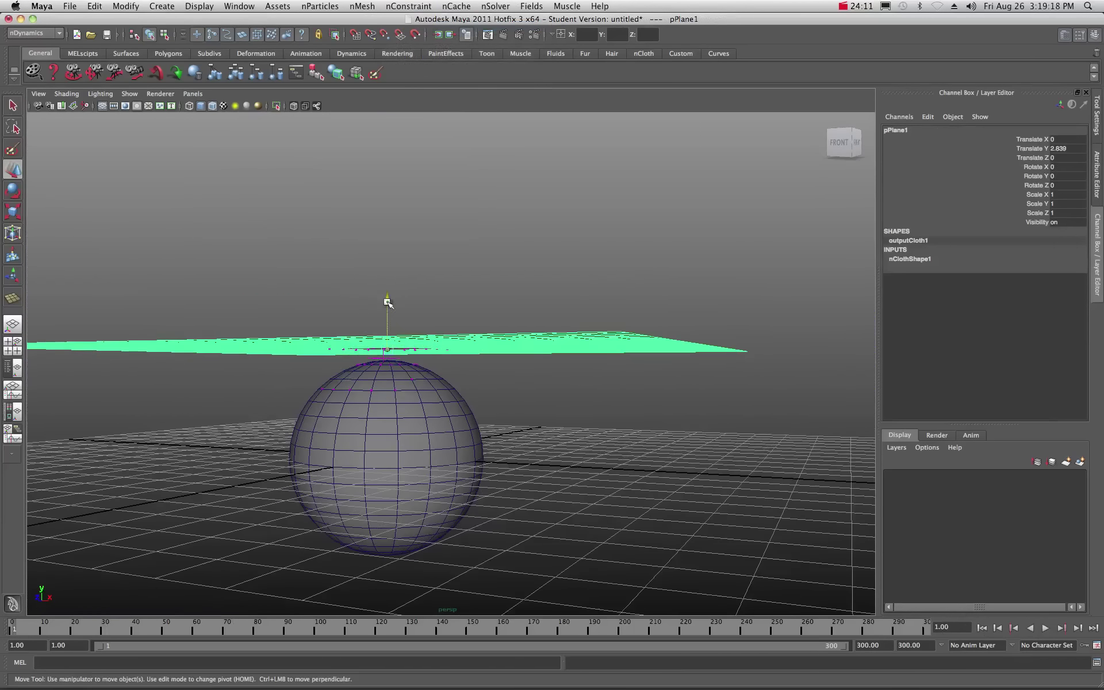
{"action": "left_click_drag", "start_coordinate": [388, 301], "coordinate": [387, 305]}
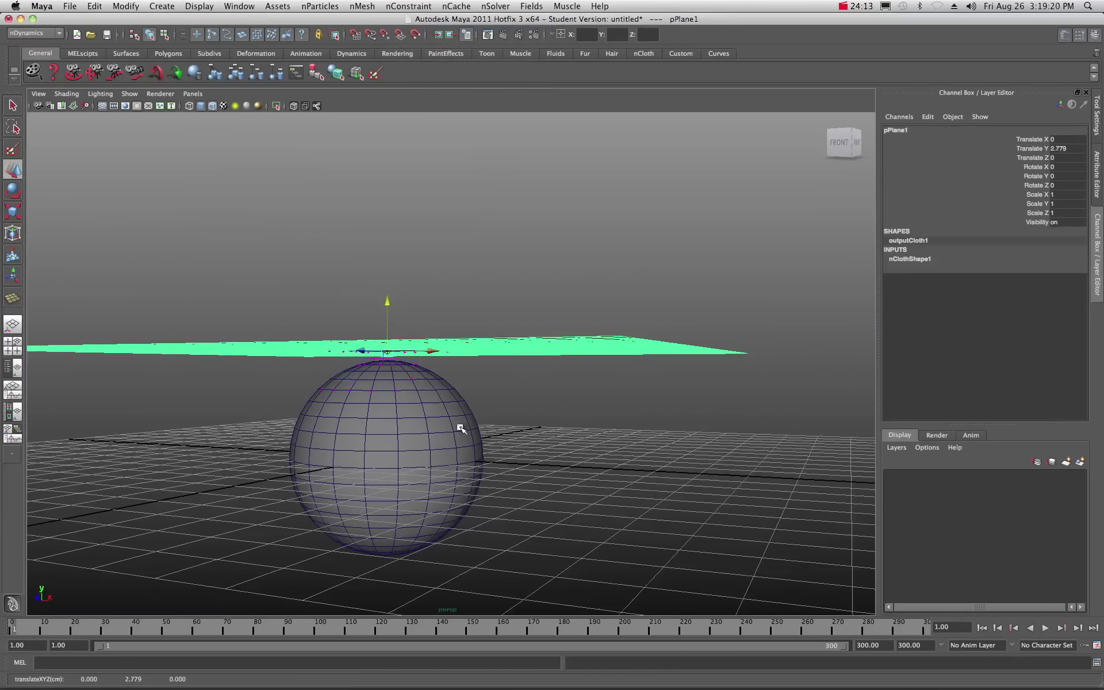
{"action": "mouse_move", "coordinate": [460, 428]}
{"action": "left_mouse_down", "text": "alt"}
{"action": "mouse_move", "coordinate": [382, 437]}
{"action": "mouse_move", "coordinate": [441, 430]}
{"action": "left_mouse_up", "text": "alt"}
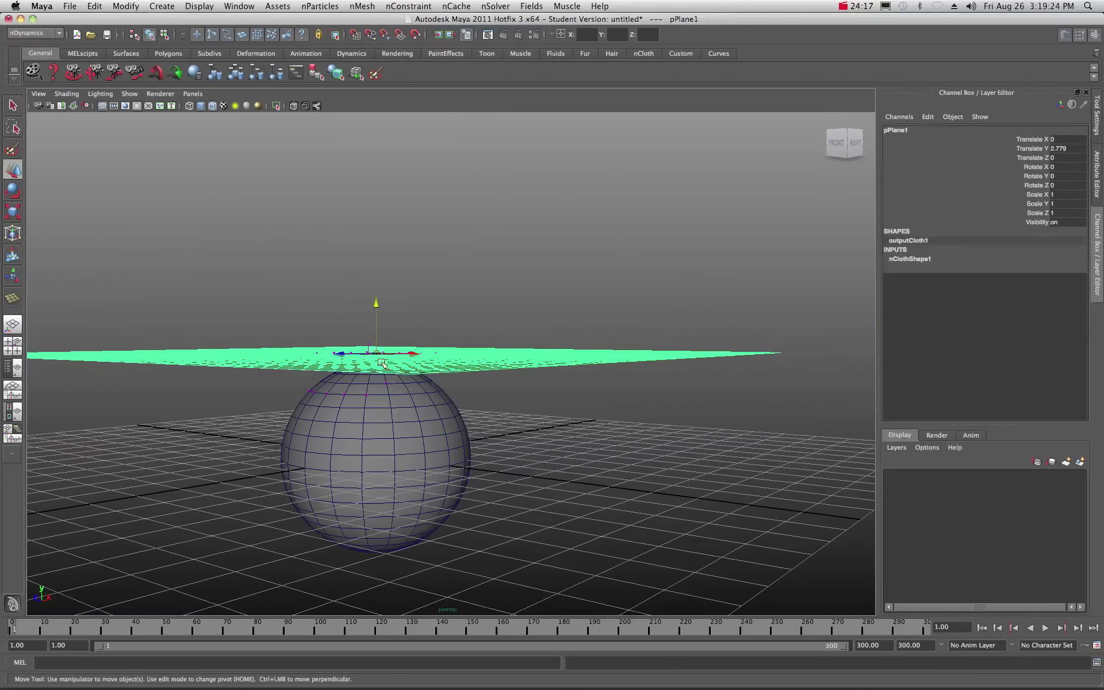
- Open the Outliner beside the model, select dynamicConstraint1 and show the objects in X-ray shading
{"action": "left_click", "coordinate": [238, 6]}
{"action": "left_click", "coordinate": [259, 95]}
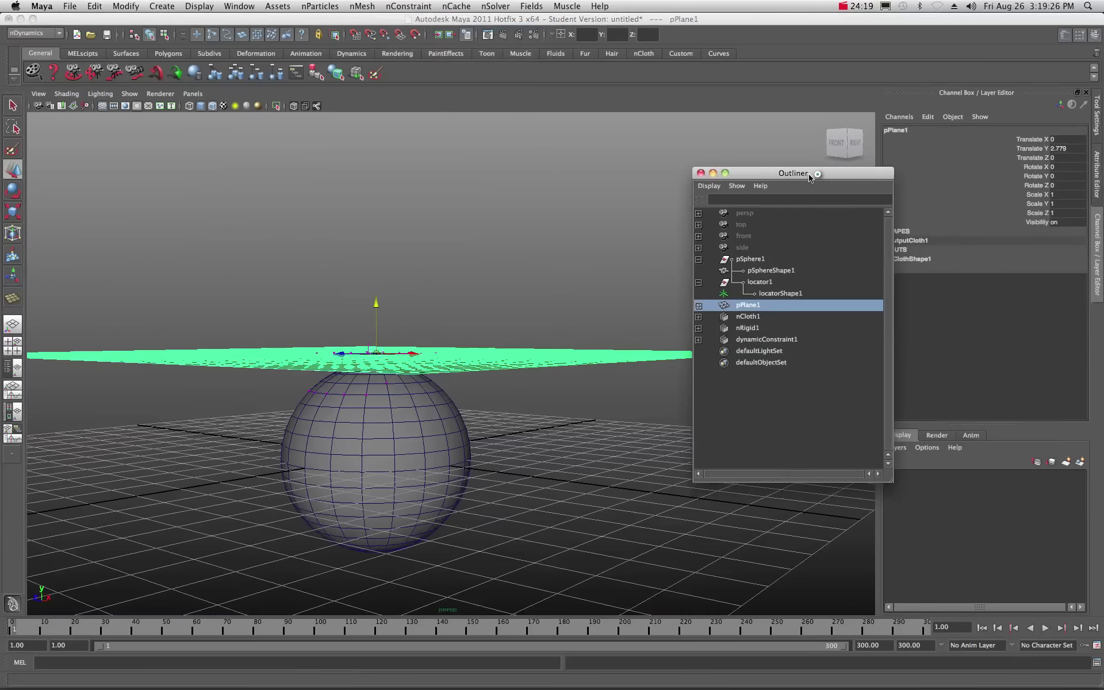
{"action": "left_click_drag", "start_coordinate": [807, 178], "coordinate": [688, 182]}
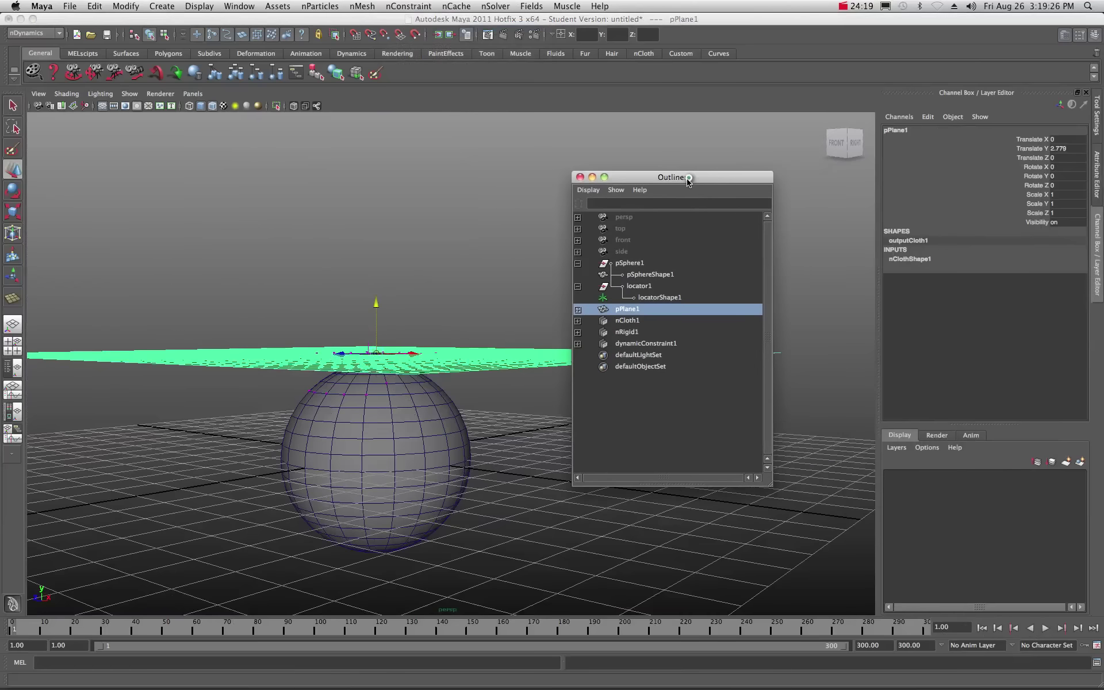
{"action": "left_click", "coordinate": [625, 344]}
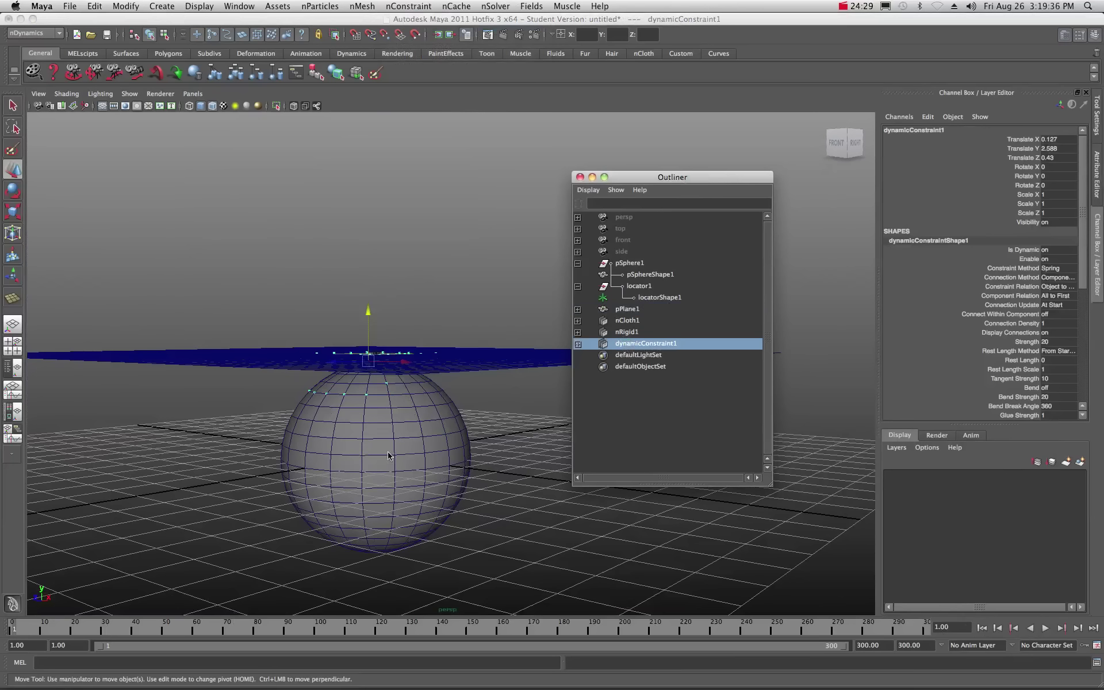
{"action": "left_click", "coordinate": [293, 106]}
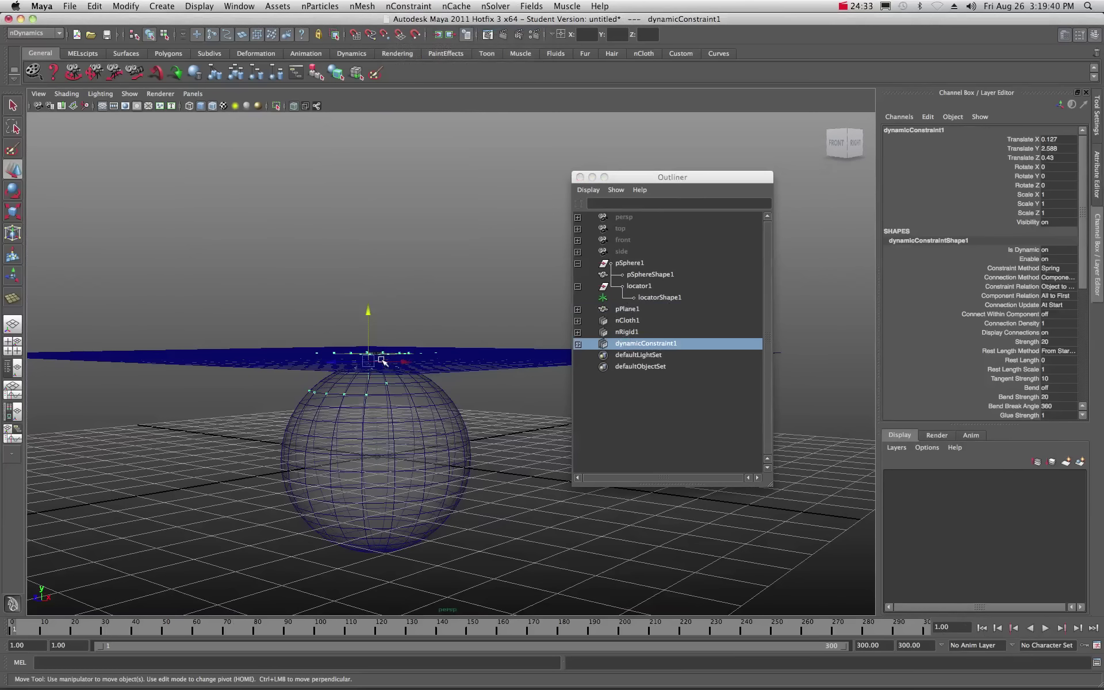
- Parent dynamicConstraint1 to the sphere's locator1 by selecting dynamicConstraintShape1 and locatorShape1
{"action": "left_click", "coordinate": [578, 344]}
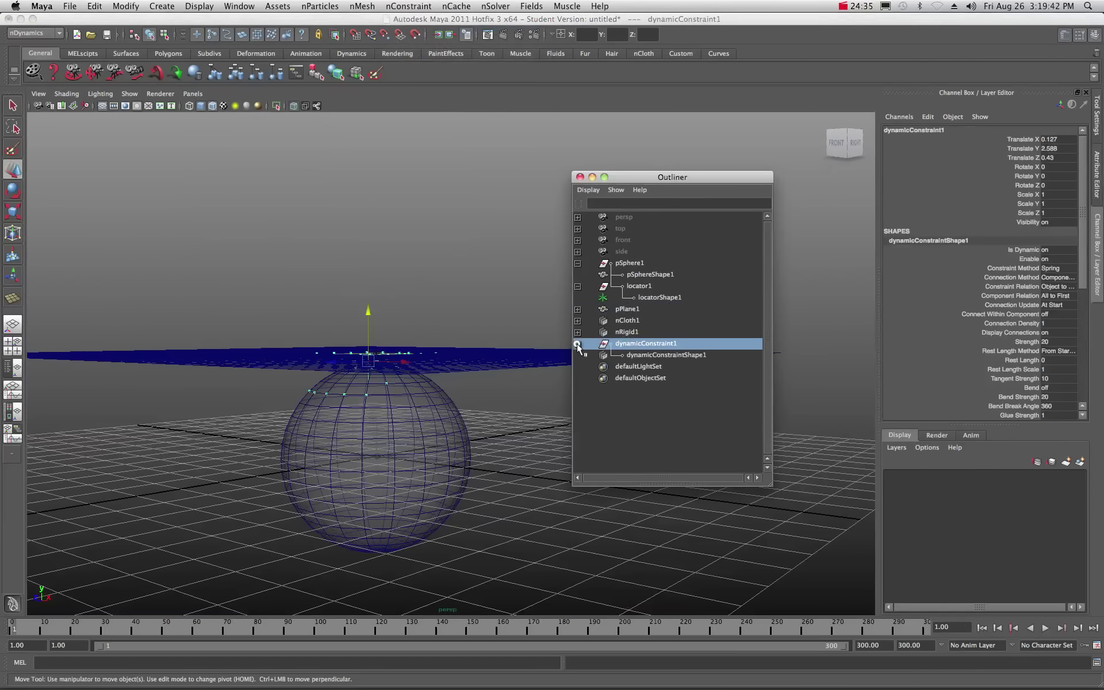
{"action": "left_click", "coordinate": [637, 353]}
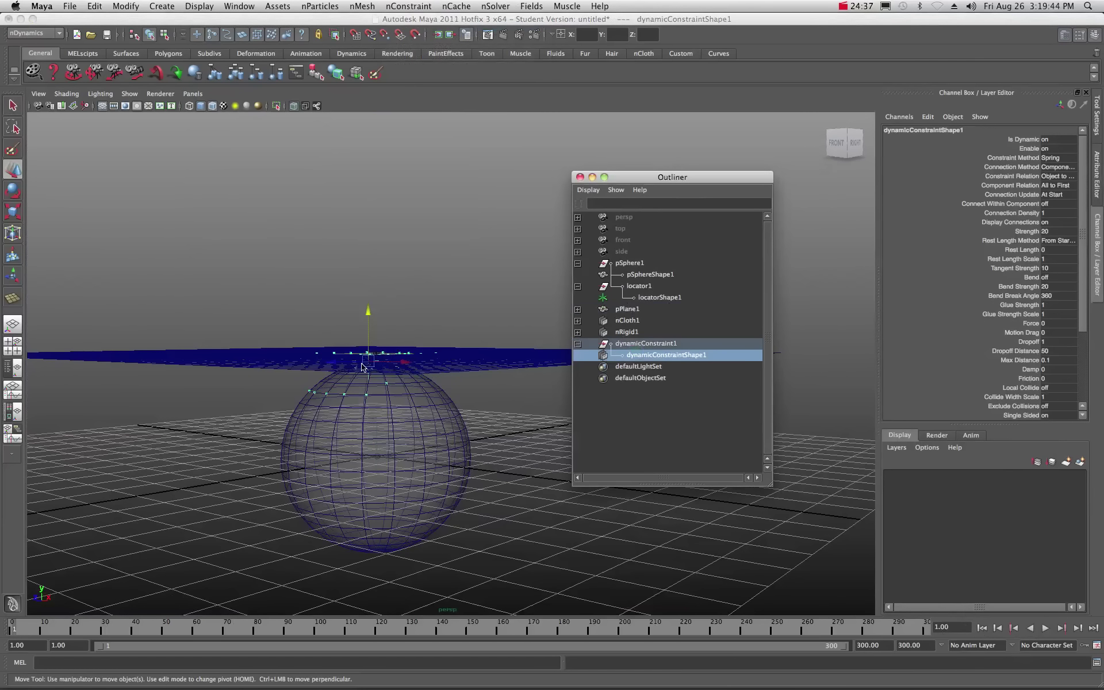
{"action": "scroll", "coordinate": [373, 369], "scroll_direction": "up", "scroll_amount": 5}
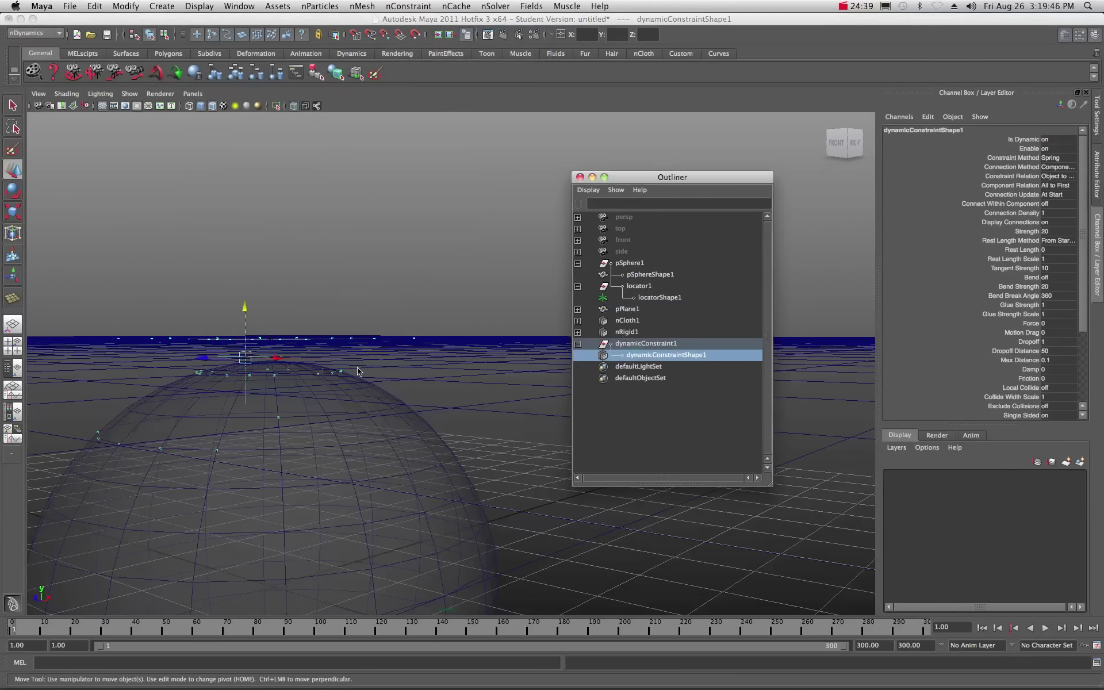
{"action": "left_click", "coordinate": [650, 297], "text": "ctrl"}
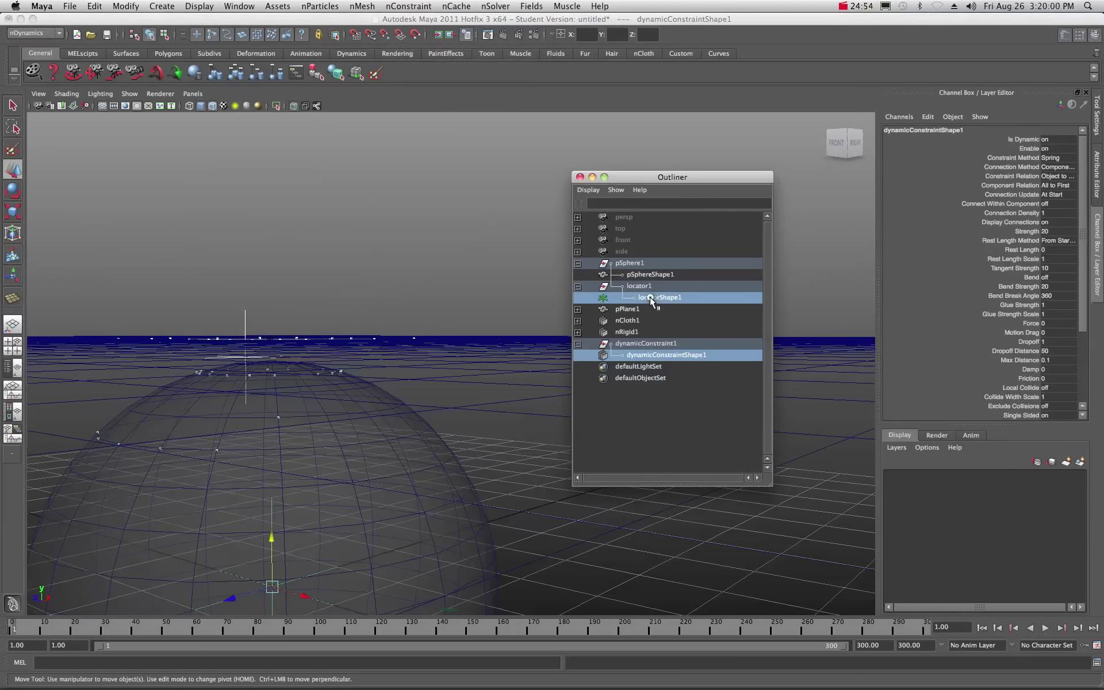
{"action": "scroll", "coordinate": [364, 413], "scroll_direction": "down", "scroll_amount": 5}
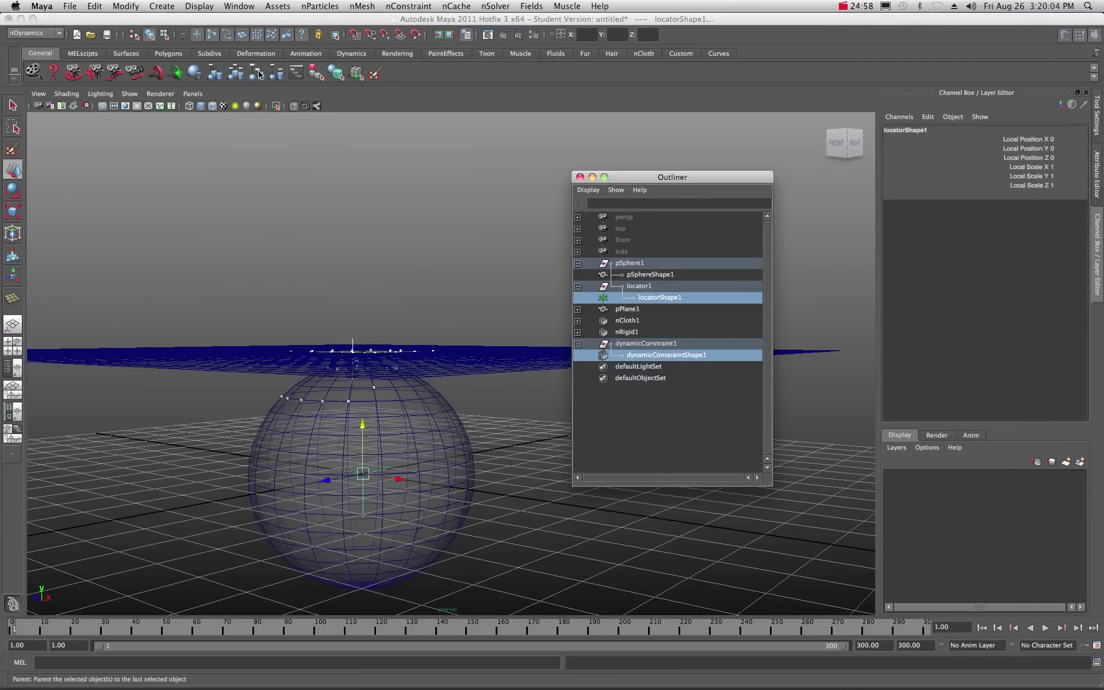
{"action": "key", "text": "p"}
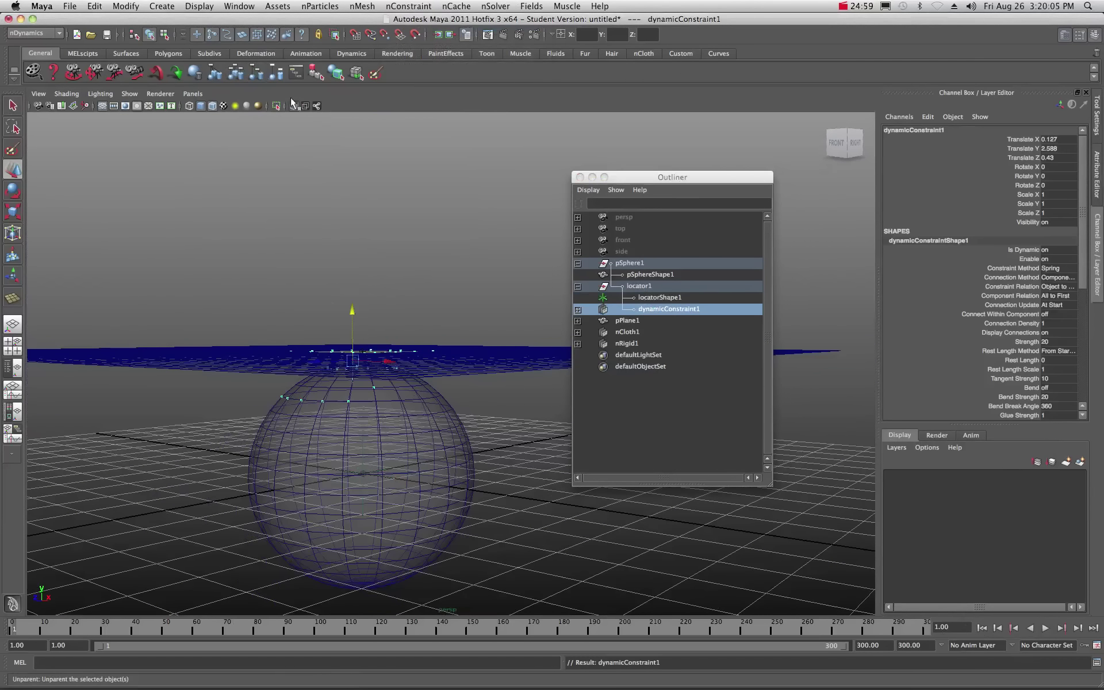
- Expand dynamicConstraint1 under locator1 to check its hierarchy, then turn off X-ray shading and close the Outliner
{"action": "left_click", "coordinate": [578, 309]}
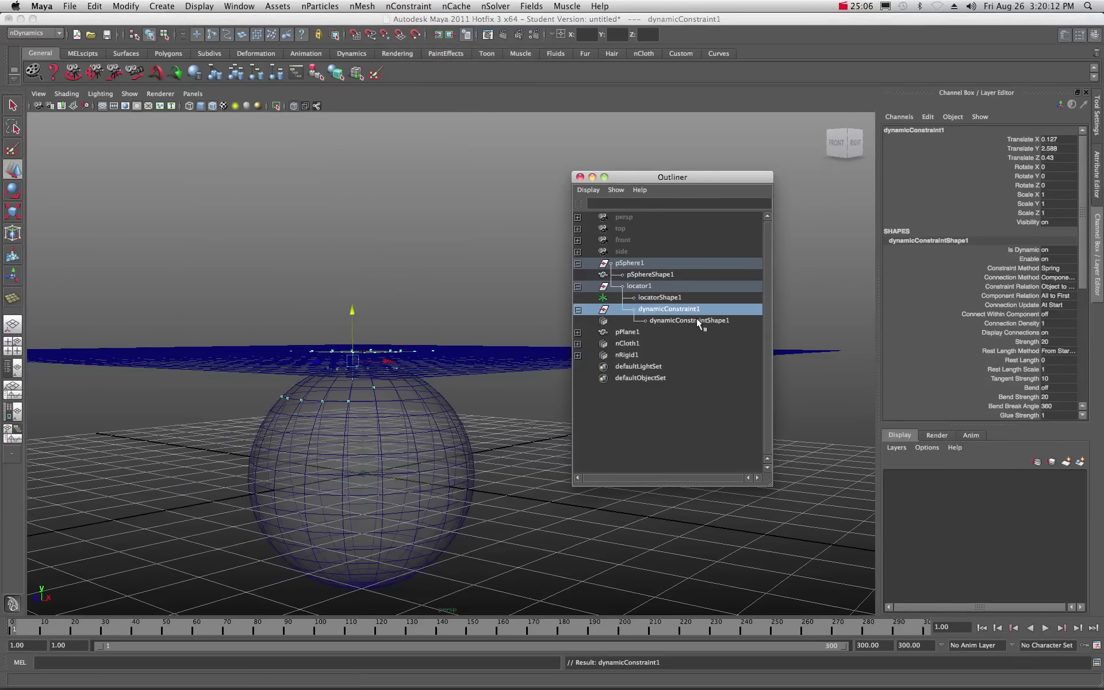
{"action": "left_click", "coordinate": [293, 107]}
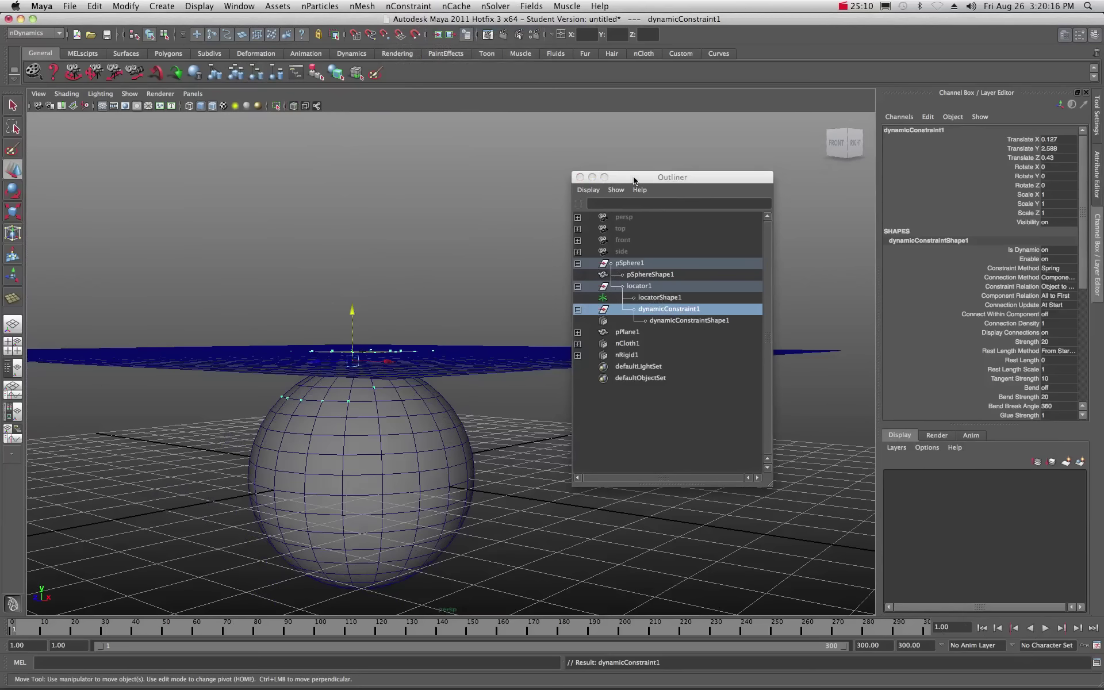
{"action": "left_click", "coordinate": [580, 177]}
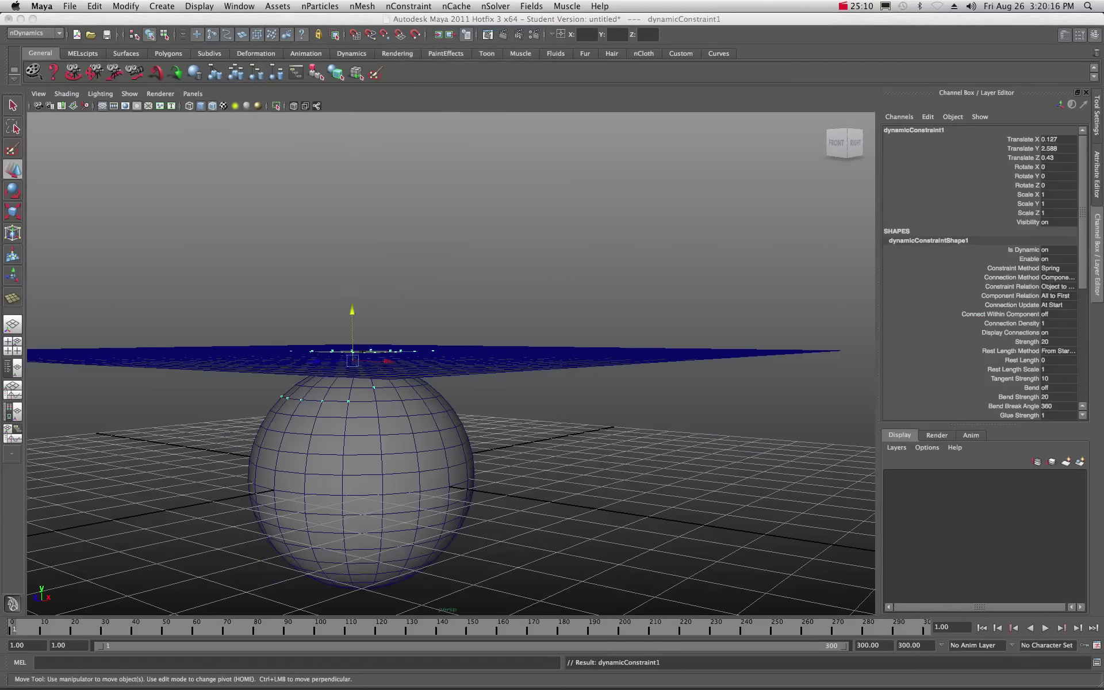
- Play the cloth simulation from frame 1 to about frame 221 to check how the cloth follows the sphere, and rewind it
{"action": "left_click", "coordinate": [983, 626]}
{"action": "left_click", "coordinate": [1046, 628]}
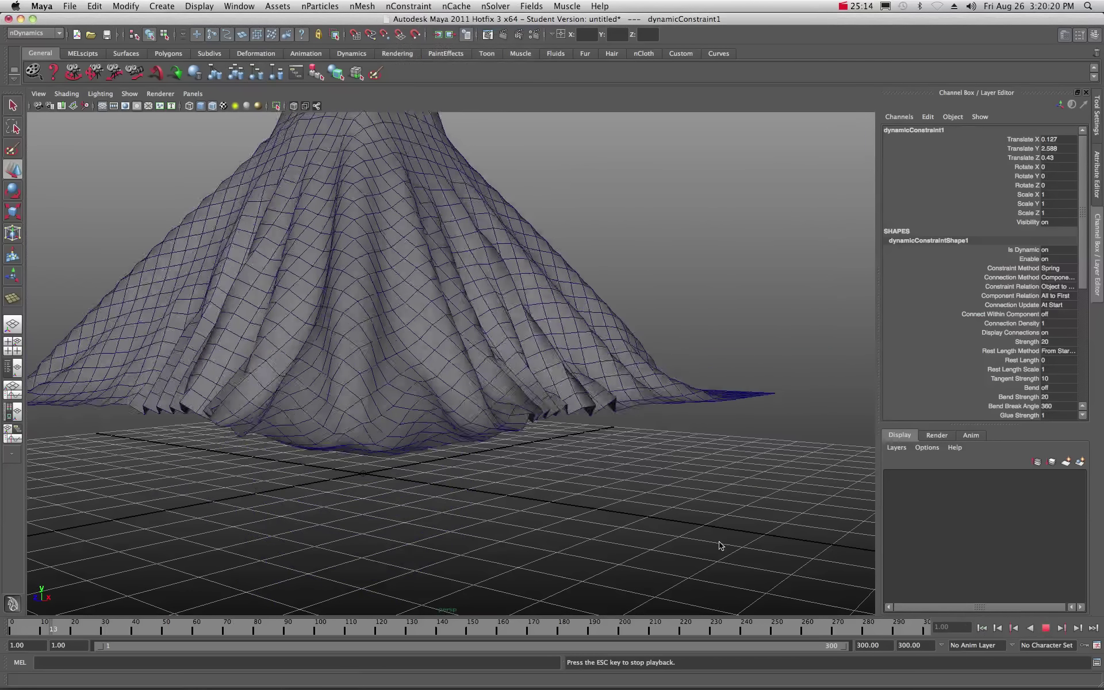
{"action": "scroll", "coordinate": [722, 507], "scroll_direction": "down", "scroll_amount": 5}
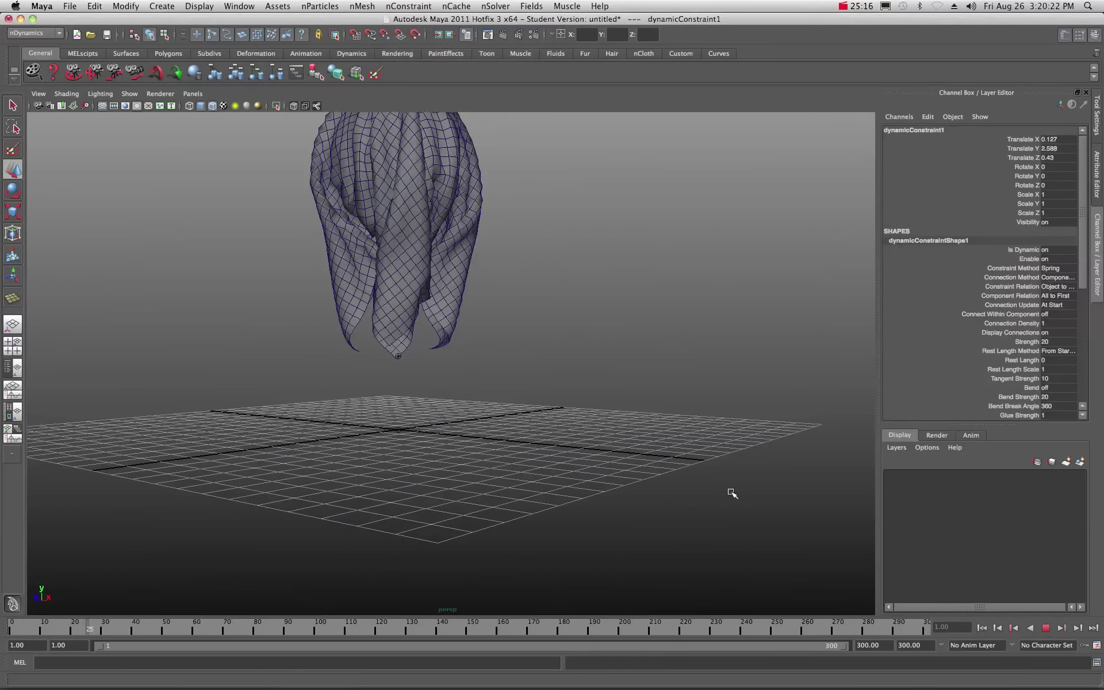
{"action": "scroll", "coordinate": [729, 491], "scroll_direction": "down", "scroll_amount": 8}
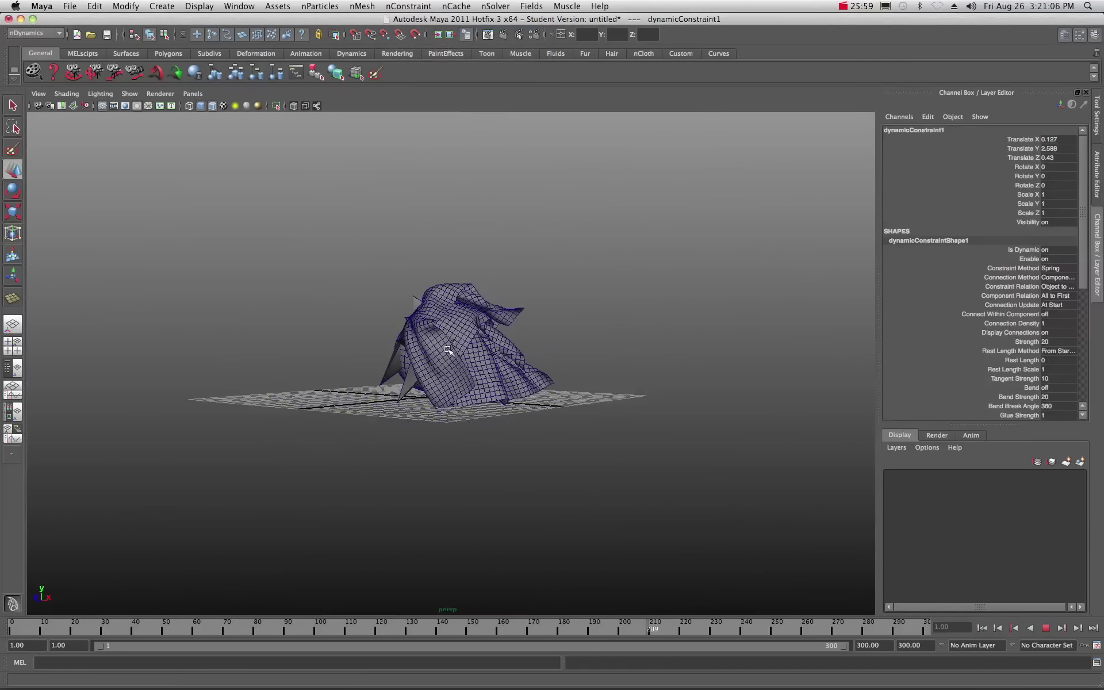
{"action": "left_click", "coordinate": [1046, 628]}
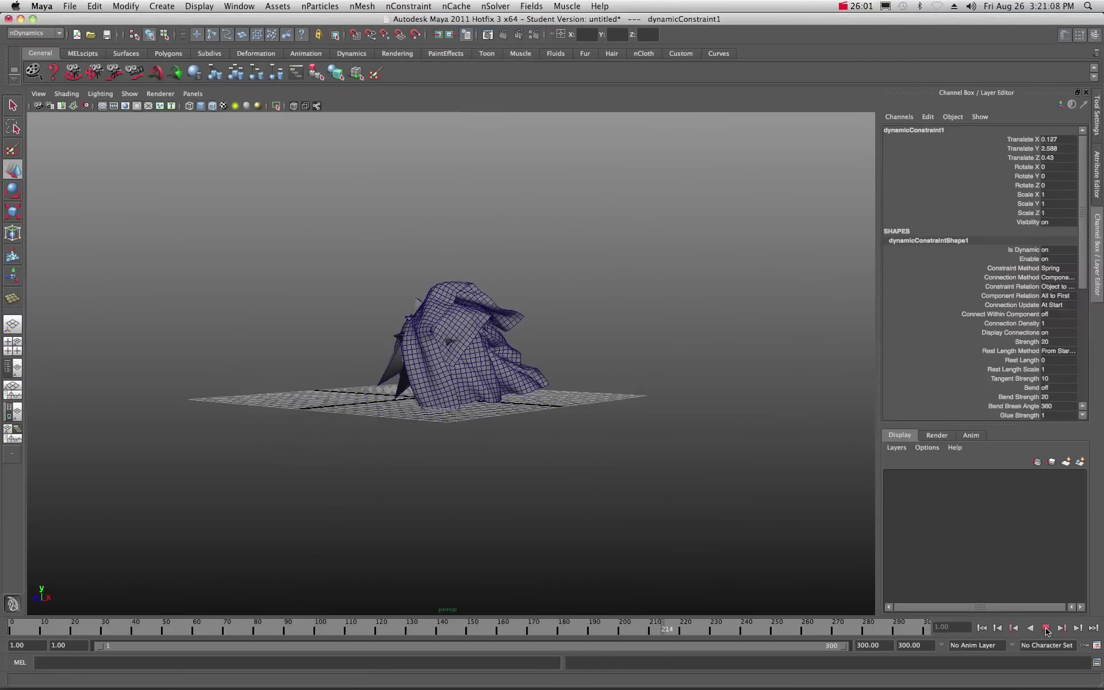
{"action": "left_click", "coordinate": [982, 629]}
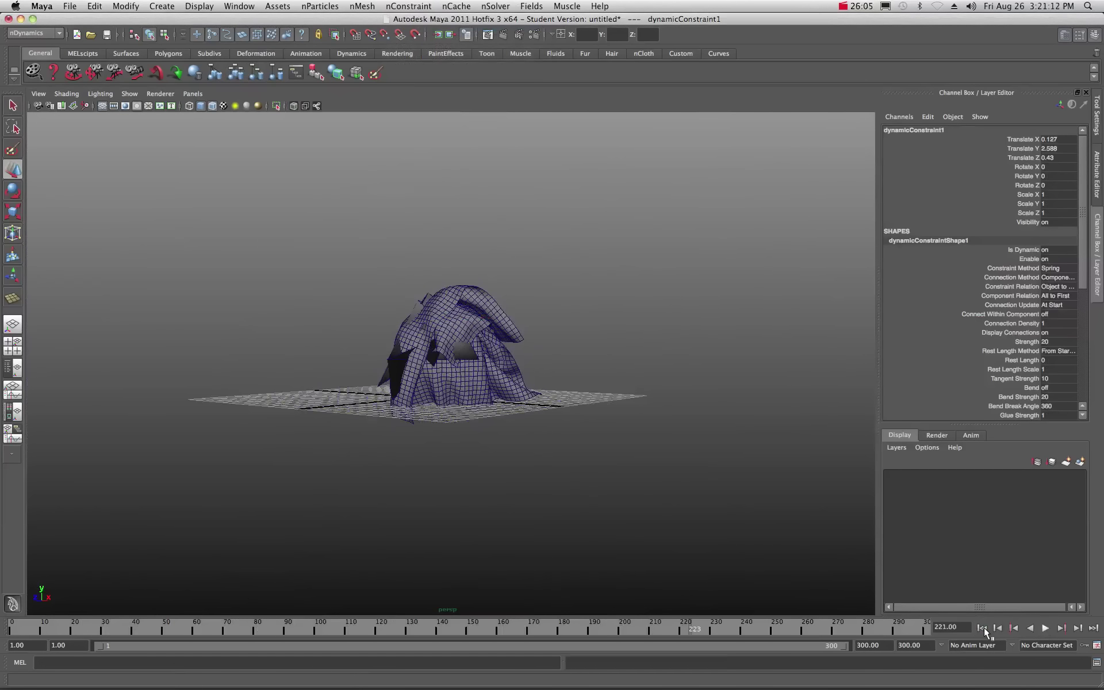
{"action": "left_click", "coordinate": [982, 628]}
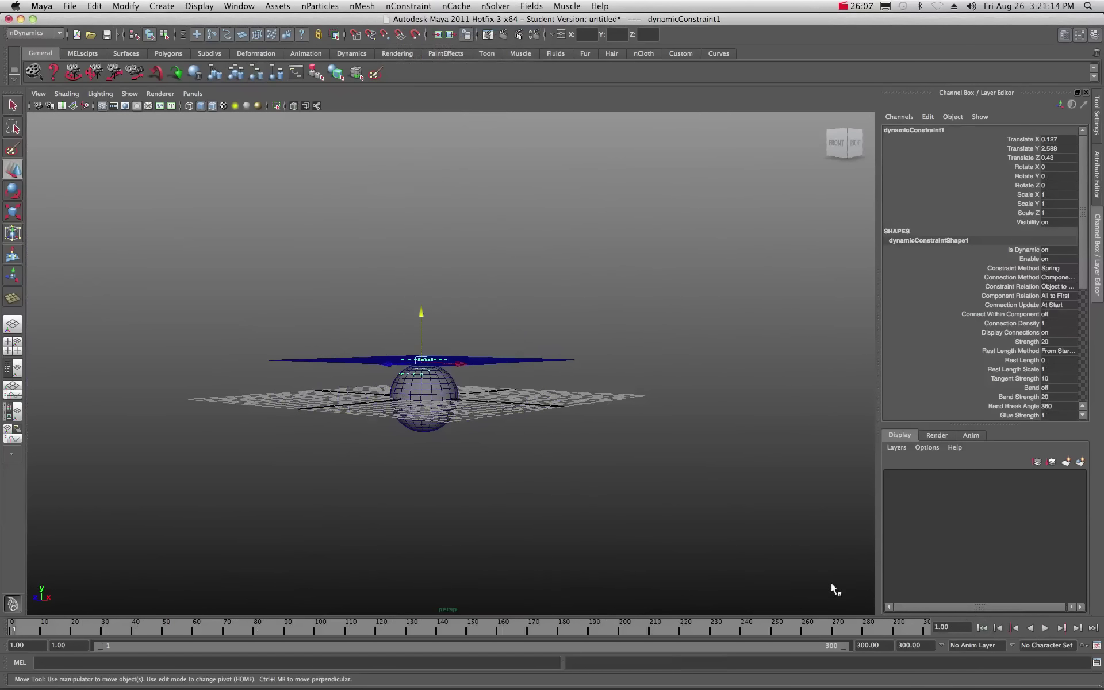
- Set the cloth plane's Self Collide Width Scale to 6 and its Solver Display to Self Collision Thickness
{"action": "scroll", "coordinate": [498, 356], "scroll_direction": "up", "scroll_amount": 5}
{"action": "left_click", "coordinate": [494, 358]}
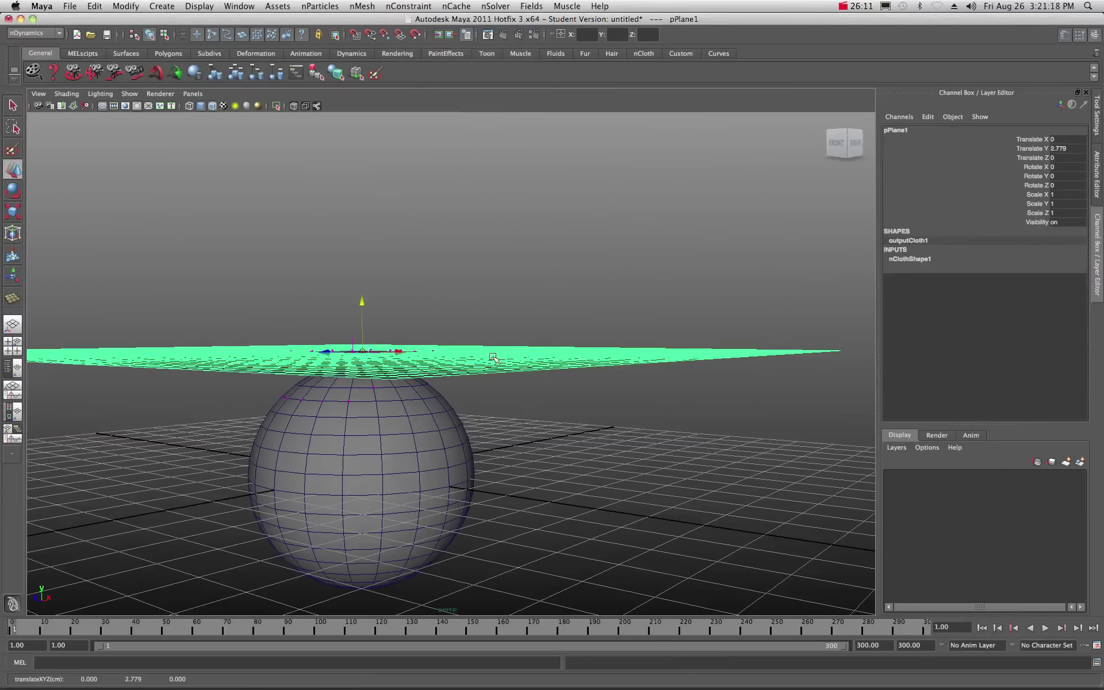
{"action": "left_click", "coordinate": [1065, 35]}
{"action": "left_click", "coordinate": [1065, 35]}
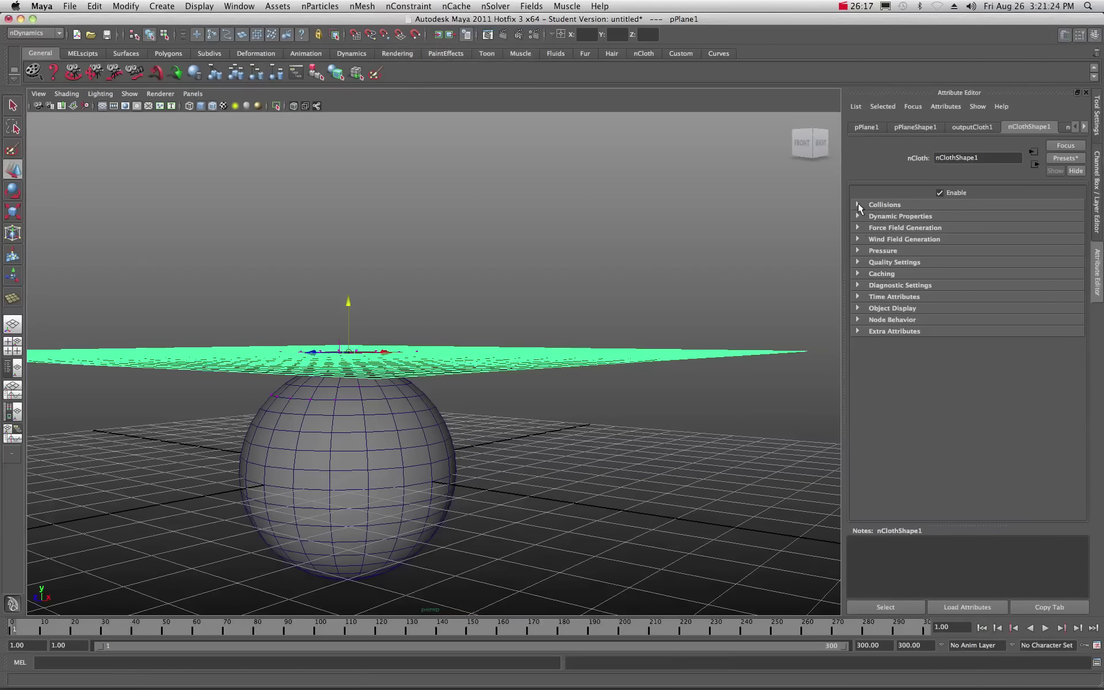
{"action": "left_click", "coordinate": [858, 205]}
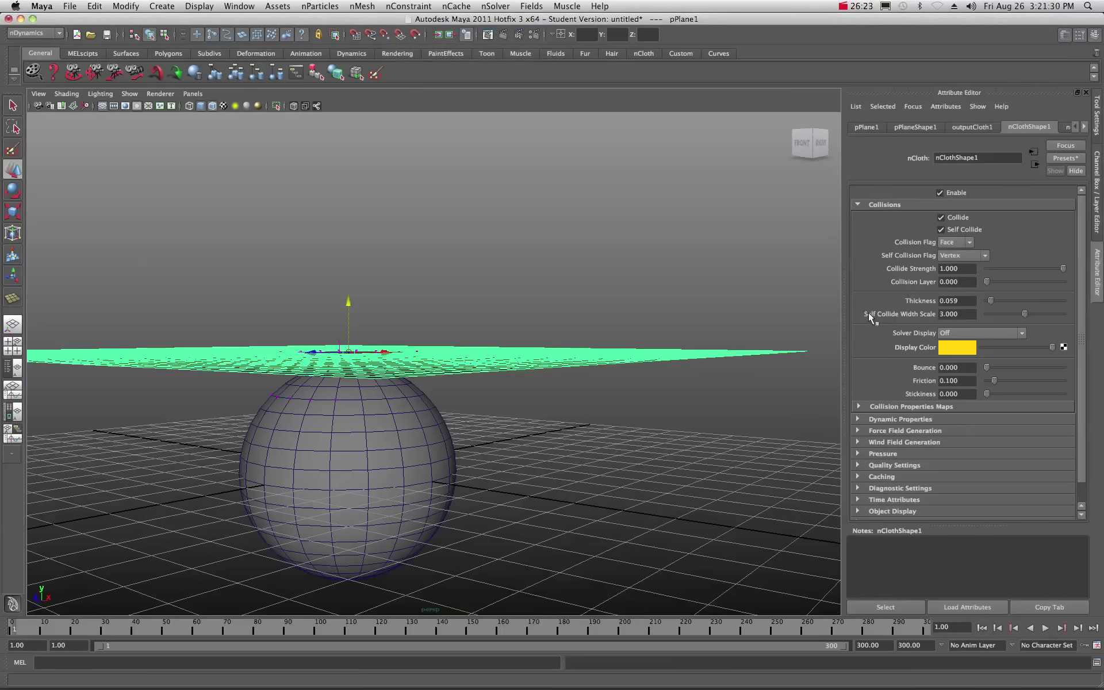
{"action": "key", "text": "alt+v"}
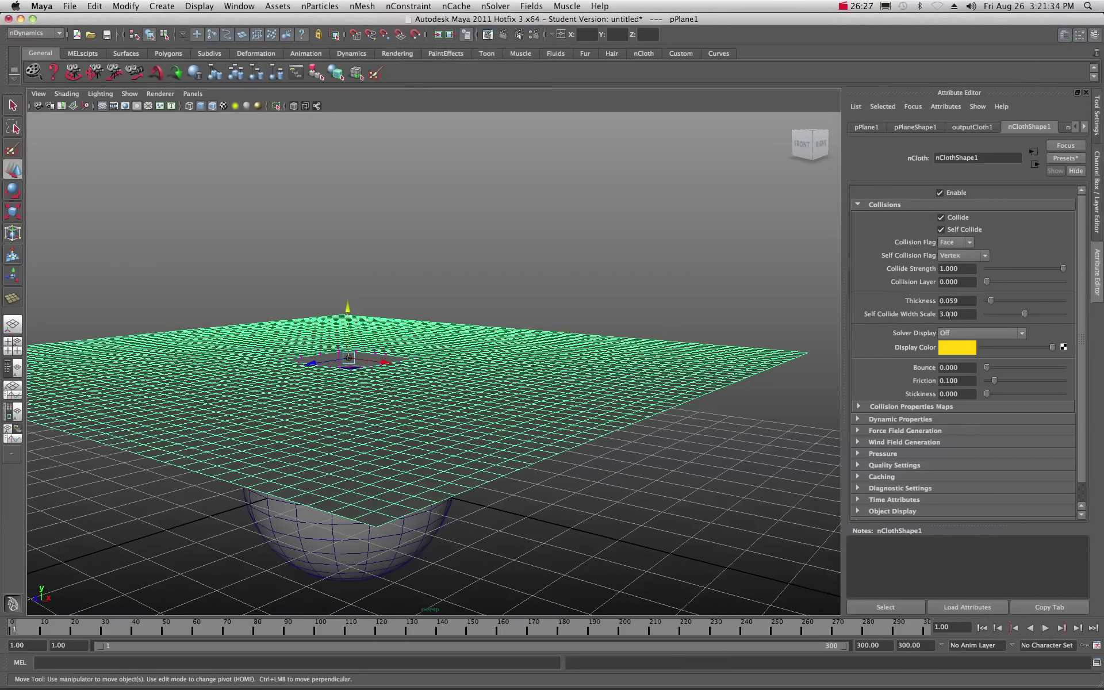
{"action": "left_click_drag", "start_coordinate": [1026, 315], "coordinate": [1065, 315]}
{"action": "left_click", "coordinate": [1023, 334]}
{"action": "left_click", "coordinate": [969, 361]}
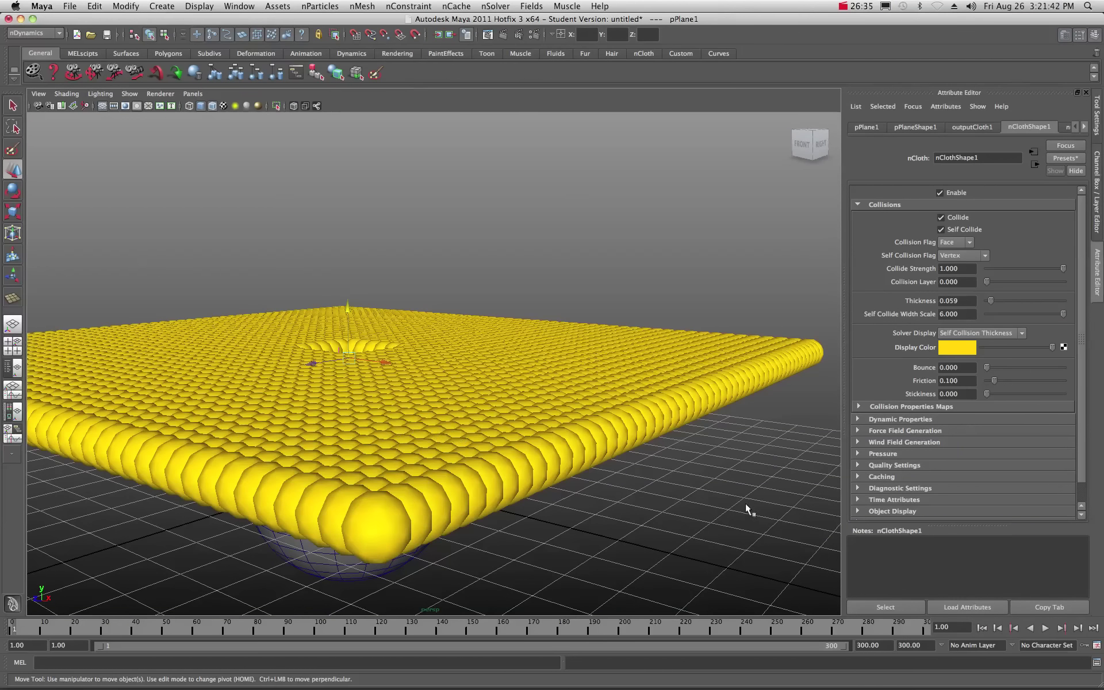
- Play the simulation with the self-collision thickness shown and stop it at about frame 89
{"action": "right_click_drag", "start_coordinate": [746, 506], "coordinate": [499, 398], "text": "alt"}
{"action": "left_click_drag", "start_coordinate": [397, 407], "coordinate": [394, 389], "text": "alt"}
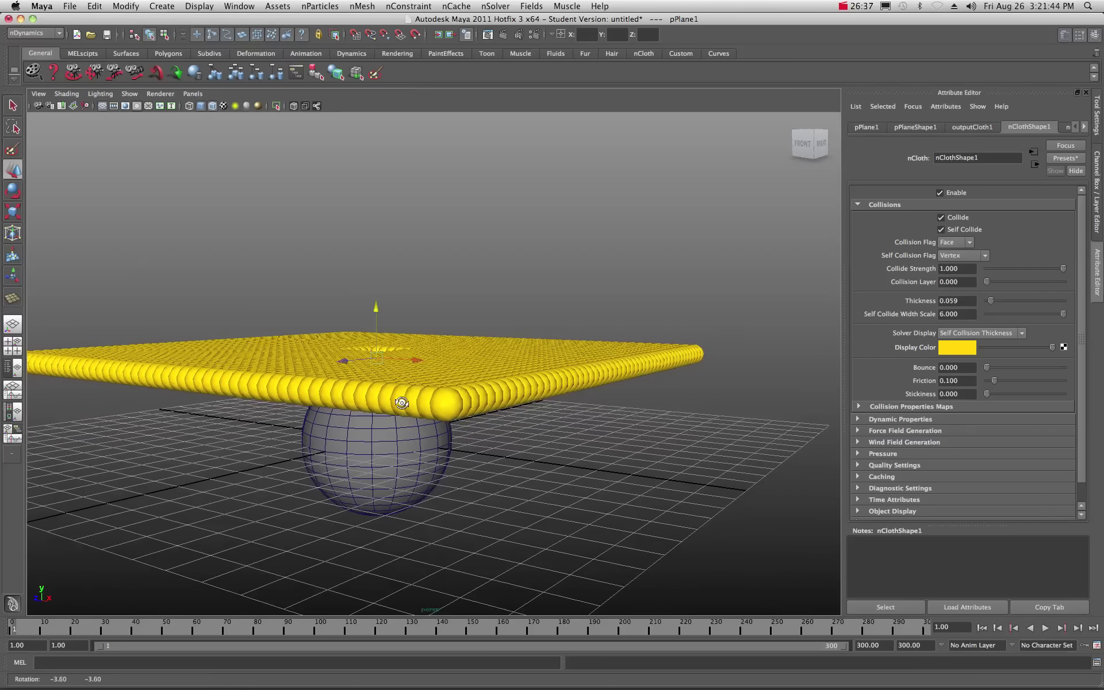
{"action": "left_click", "coordinate": [1041, 630]}
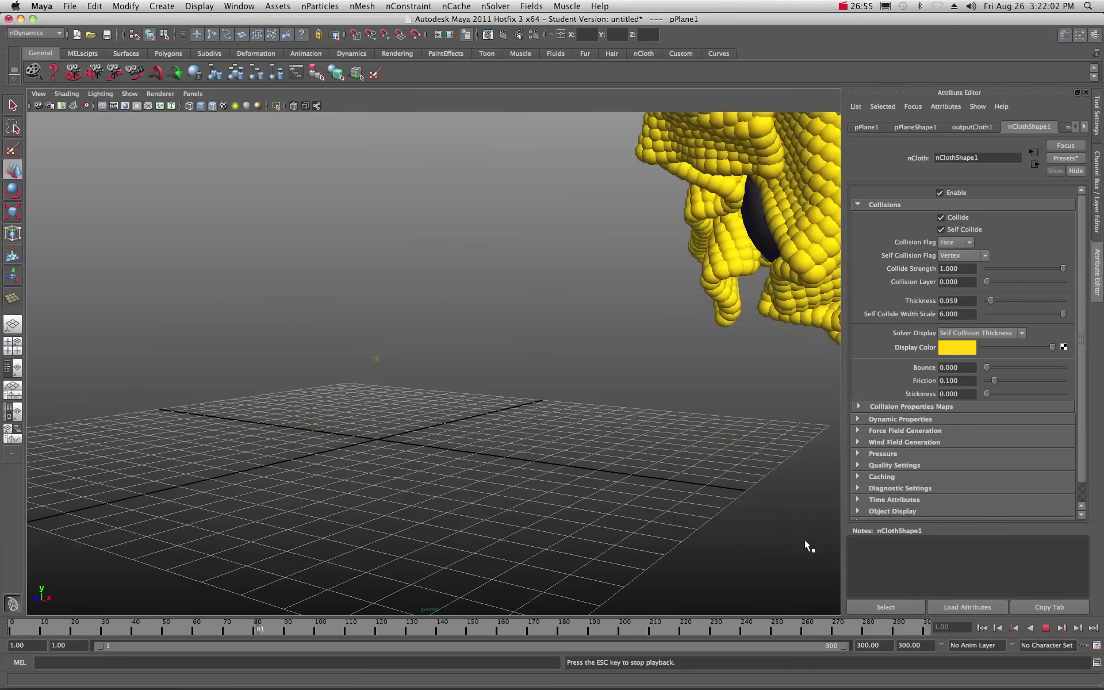
{"action": "left_click", "coordinate": [1025, 628]}
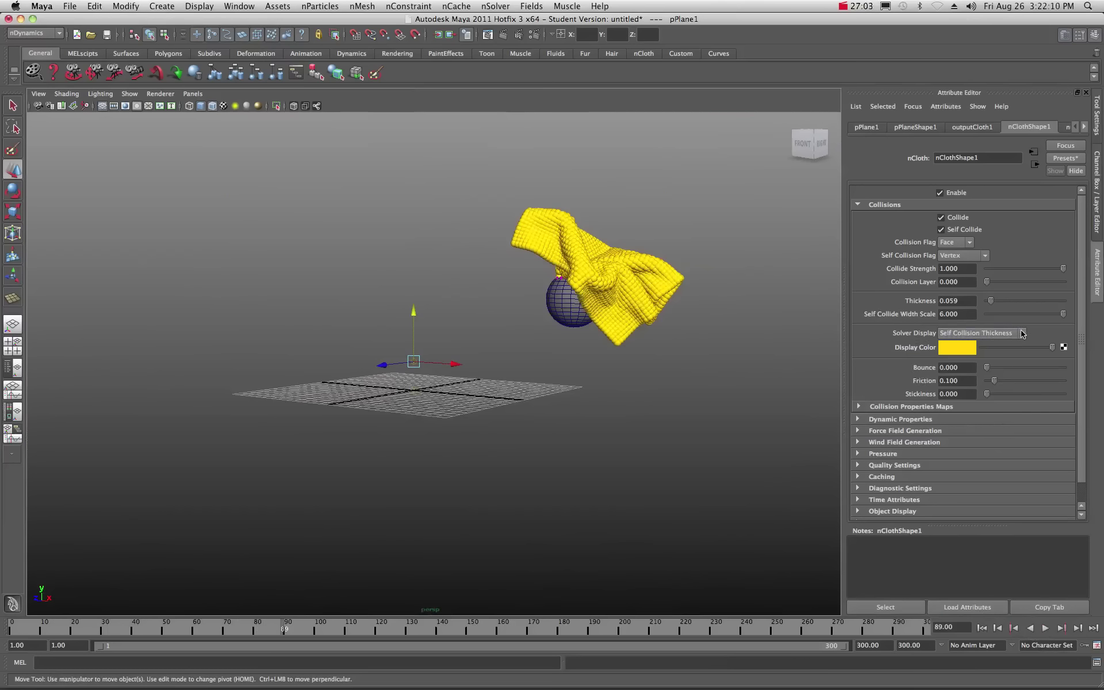
- Turn the cloth's Solver Display off, lower its Mass to about 0.6 and rewind to frame 1
{"action": "left_click", "coordinate": [1022, 334]}
{"action": "left_click", "coordinate": [957, 335]}
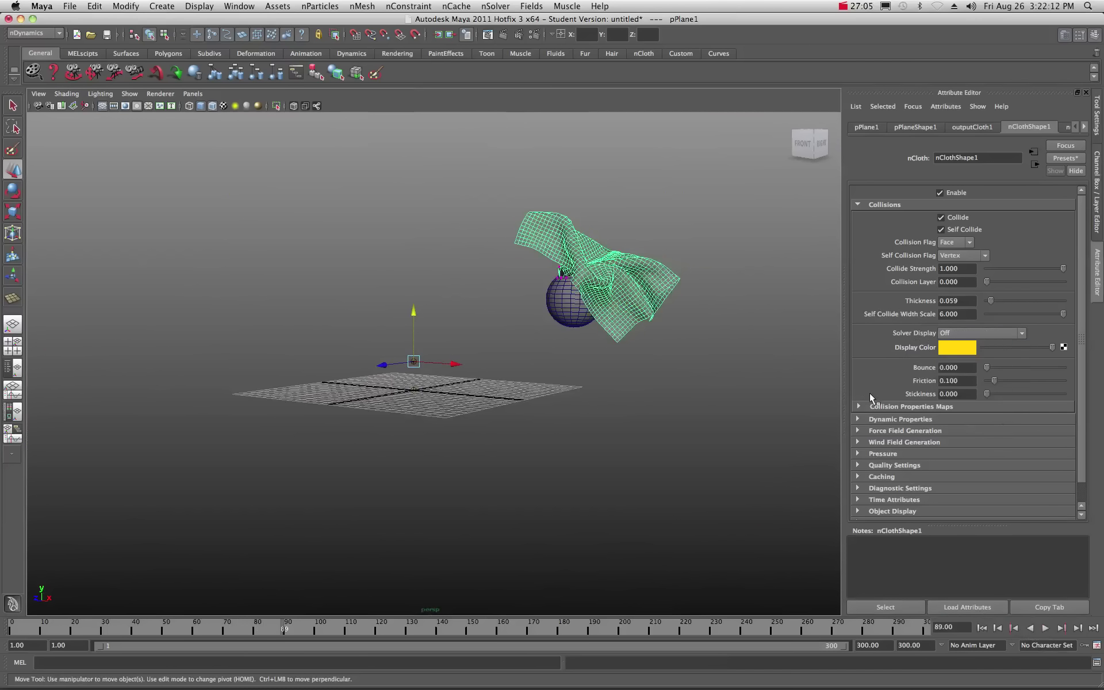
{"action": "left_click", "coordinate": [857, 419]}
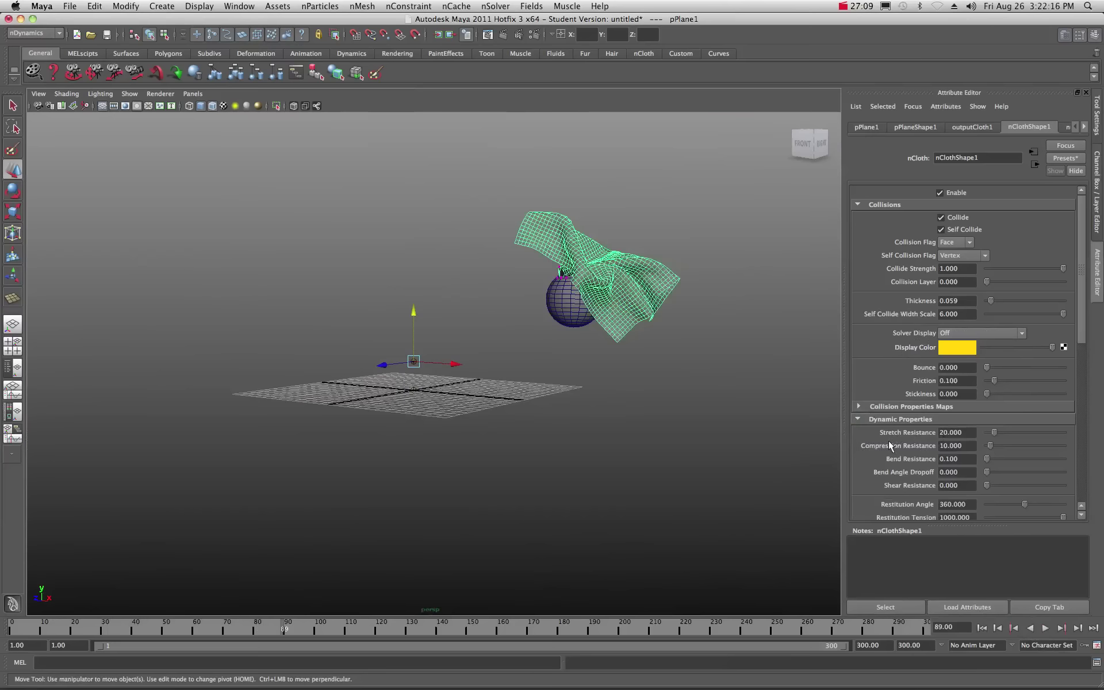
{"action": "scroll", "coordinate": [909, 443], "scroll_direction": "down", "scroll_amount": 2}
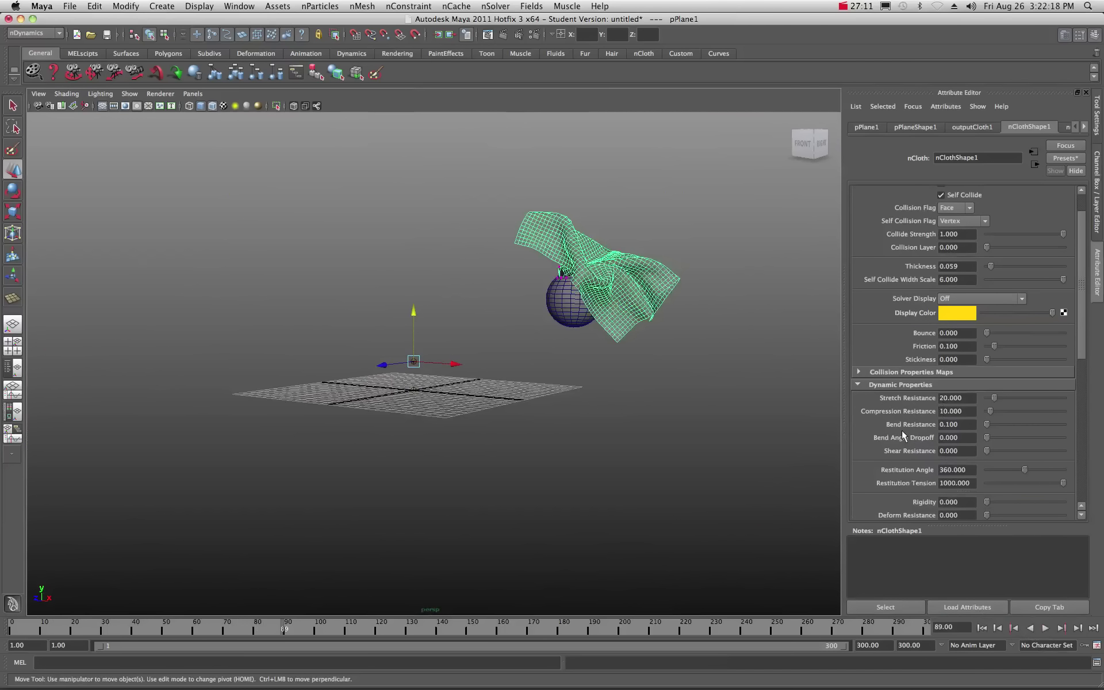
{"action": "scroll", "coordinate": [902, 431], "scroll_direction": "down", "scroll_amount": 5}
{"action": "scroll", "coordinate": [898, 418], "scroll_direction": "down", "scroll_amount": 6}
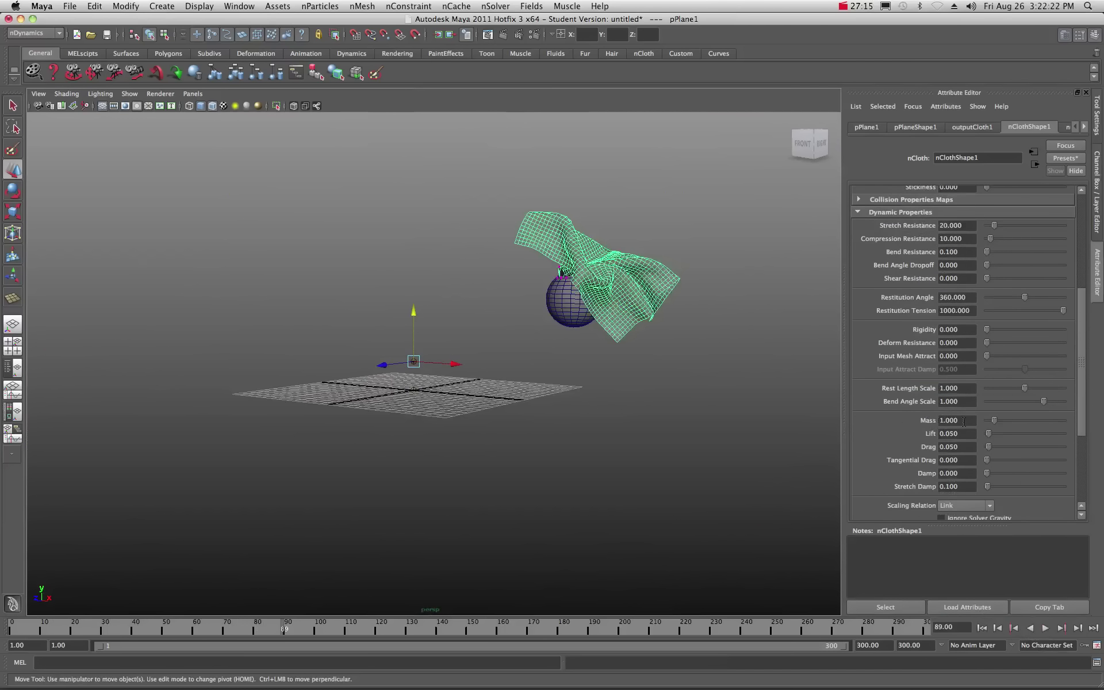
{"action": "left_click_drag", "start_coordinate": [995, 418], "coordinate": [991, 419]}
{"action": "left_click", "coordinate": [982, 627]}
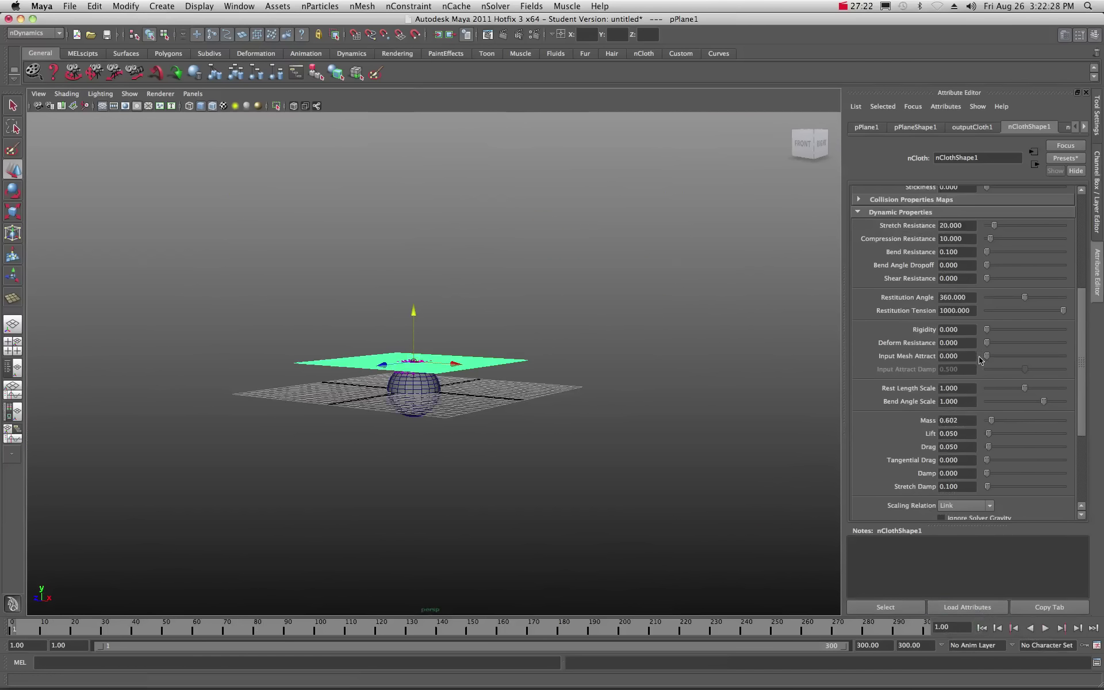
- Replace the nClothShape1 attributes with the silk preset
{"action": "scroll", "coordinate": [888, 278], "scroll_direction": "up", "scroll_amount": 10}
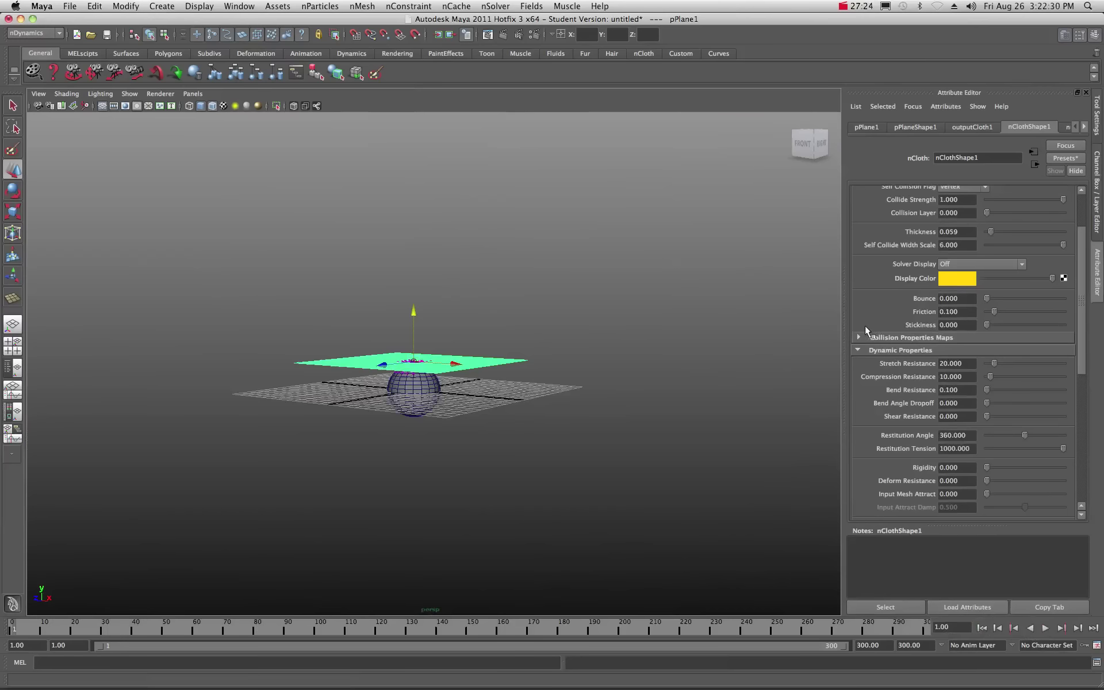
{"action": "scroll", "coordinate": [886, 284], "scroll_direction": "up", "scroll_amount": 2}
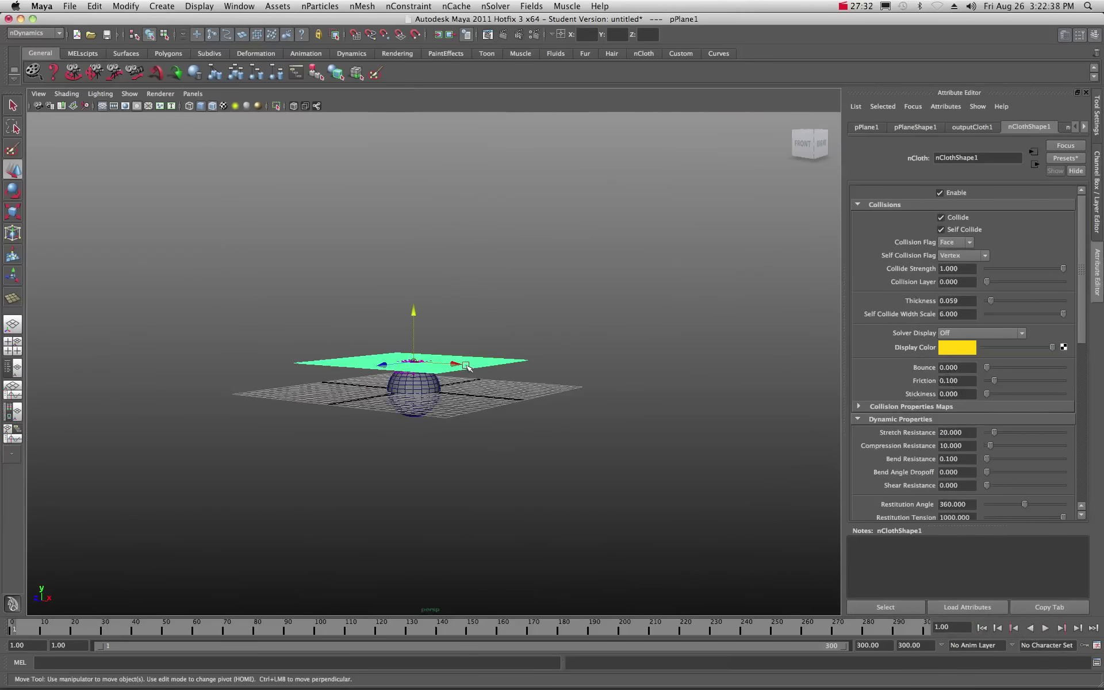
{"action": "scroll", "coordinate": [467, 366], "scroll_direction": "up", "scroll_amount": 10}
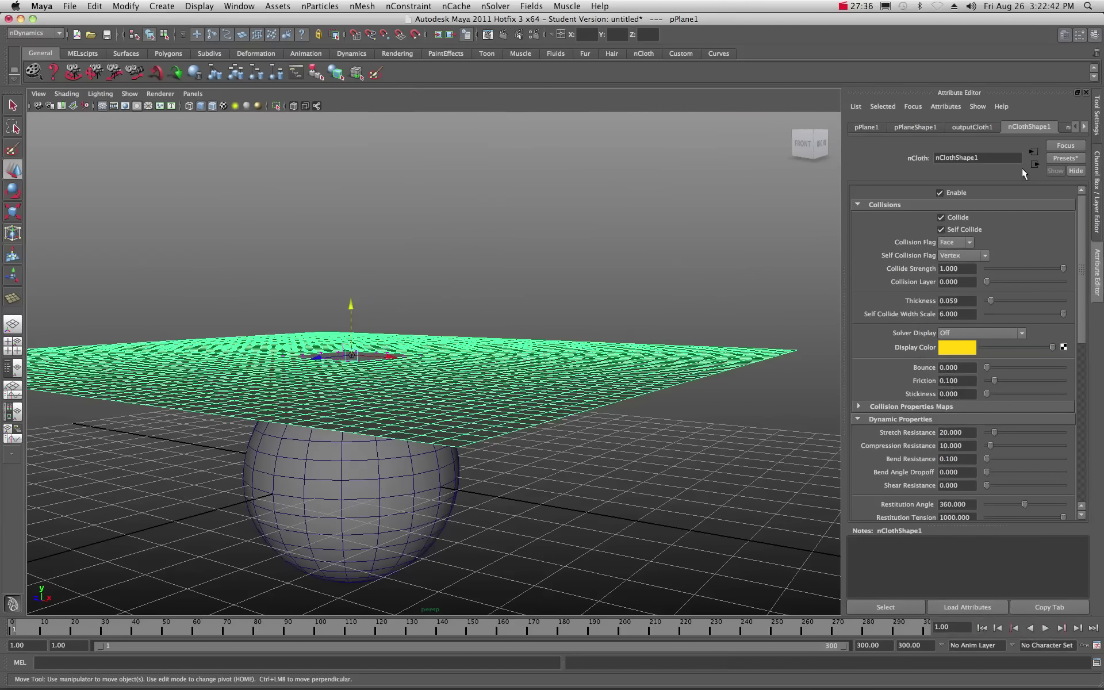
{"action": "left_click", "coordinate": [1068, 159]}
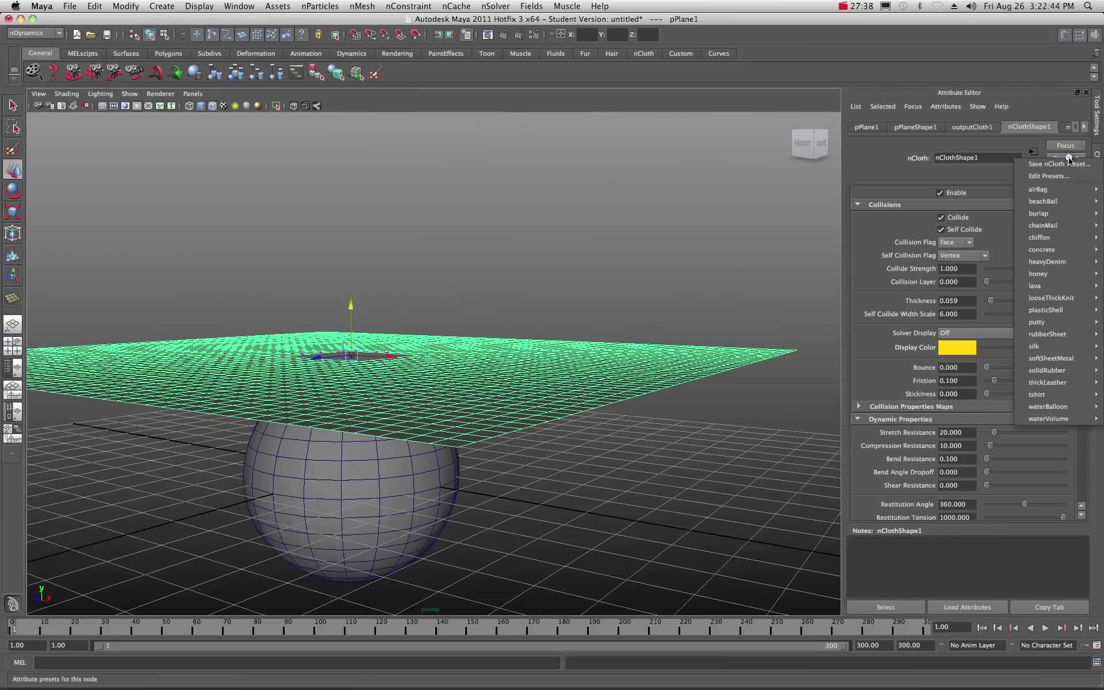
{"action": "mouse_move", "coordinate": [1038, 324]}
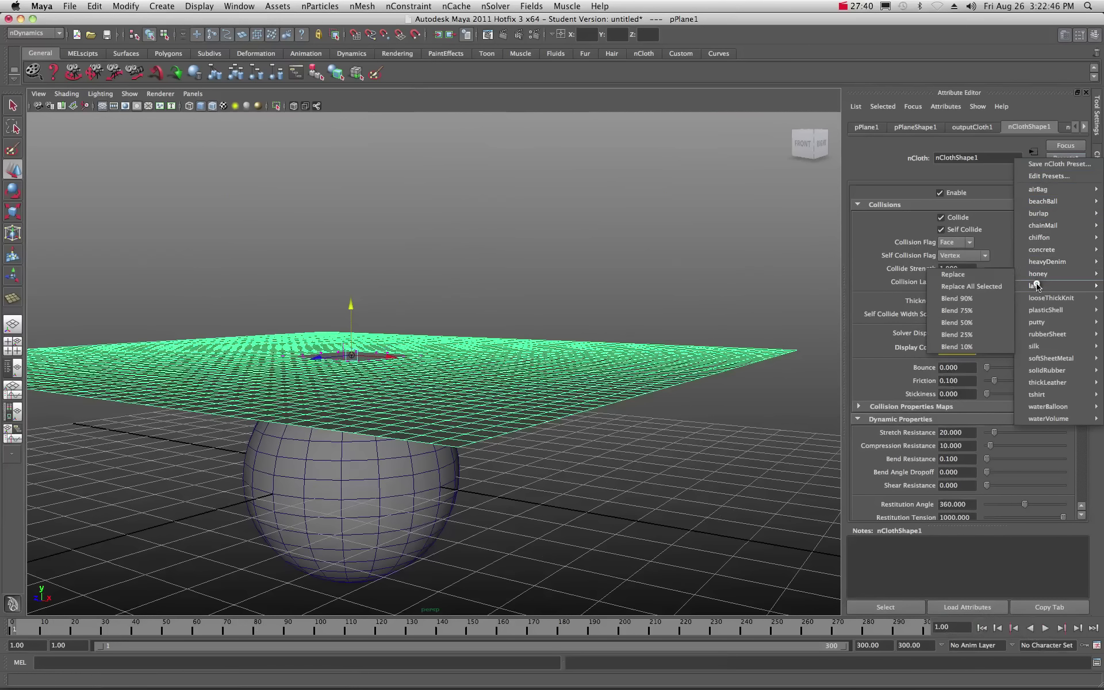
{"action": "mouse_move", "coordinate": [1035, 348]}
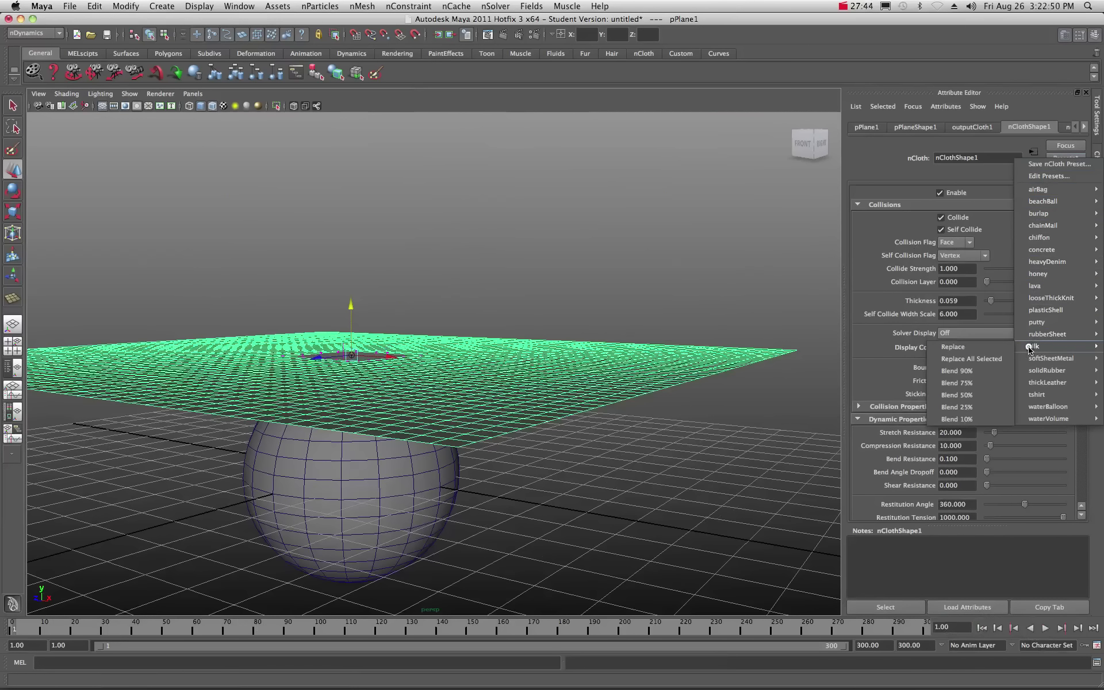
{"action": "left_click", "coordinate": [957, 347]}
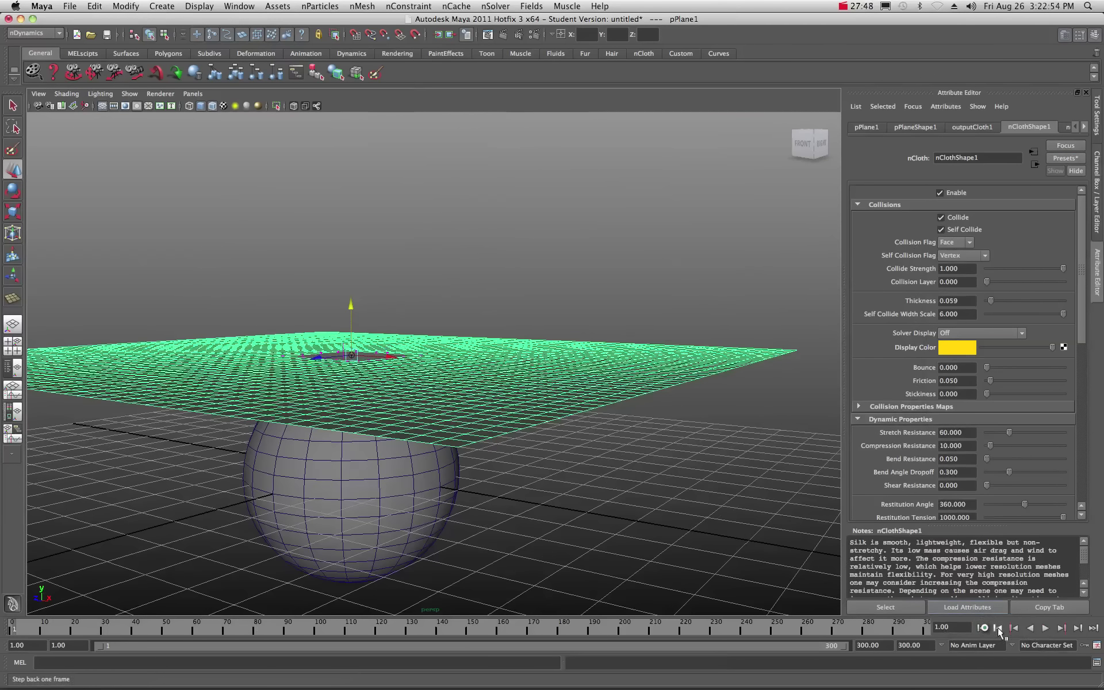
- Play the simulation with the silk settings and stop it at frame 82
{"action": "left_click", "coordinate": [1045, 628]}
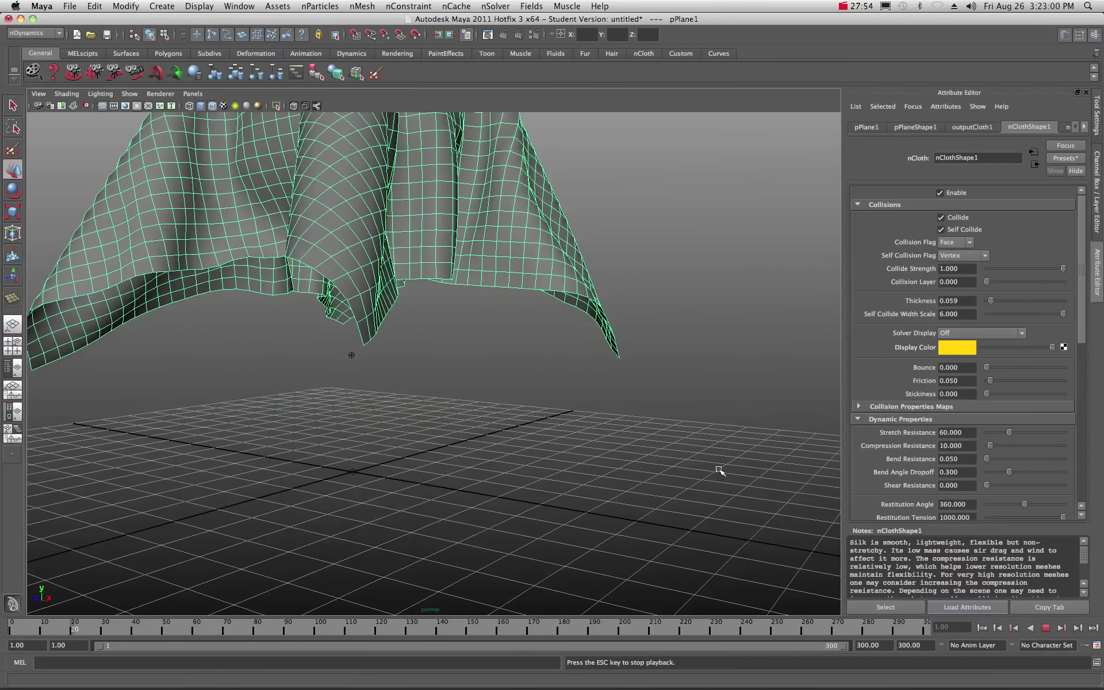
{"action": "scroll", "coordinate": [720, 470], "scroll_direction": "down", "scroll_amount": 2}
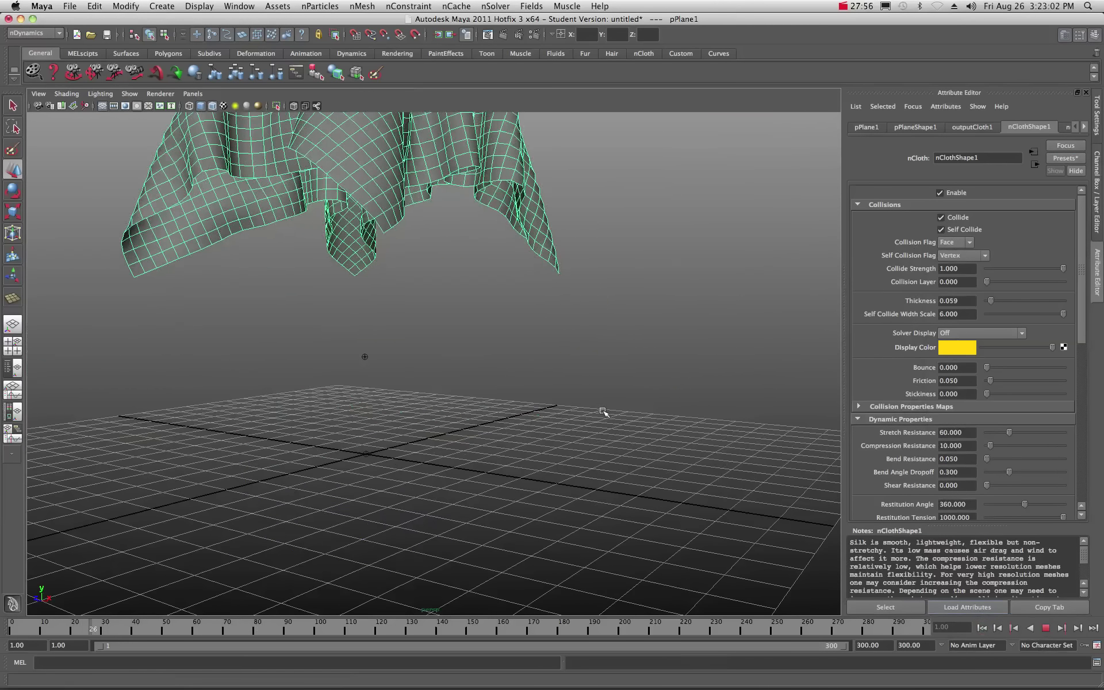
{"action": "scroll", "coordinate": [603, 412], "scroll_direction": "down", "scroll_amount": 2}
{"action": "scroll", "coordinate": [603, 412], "scroll_direction": "down", "scroll_amount": 2}
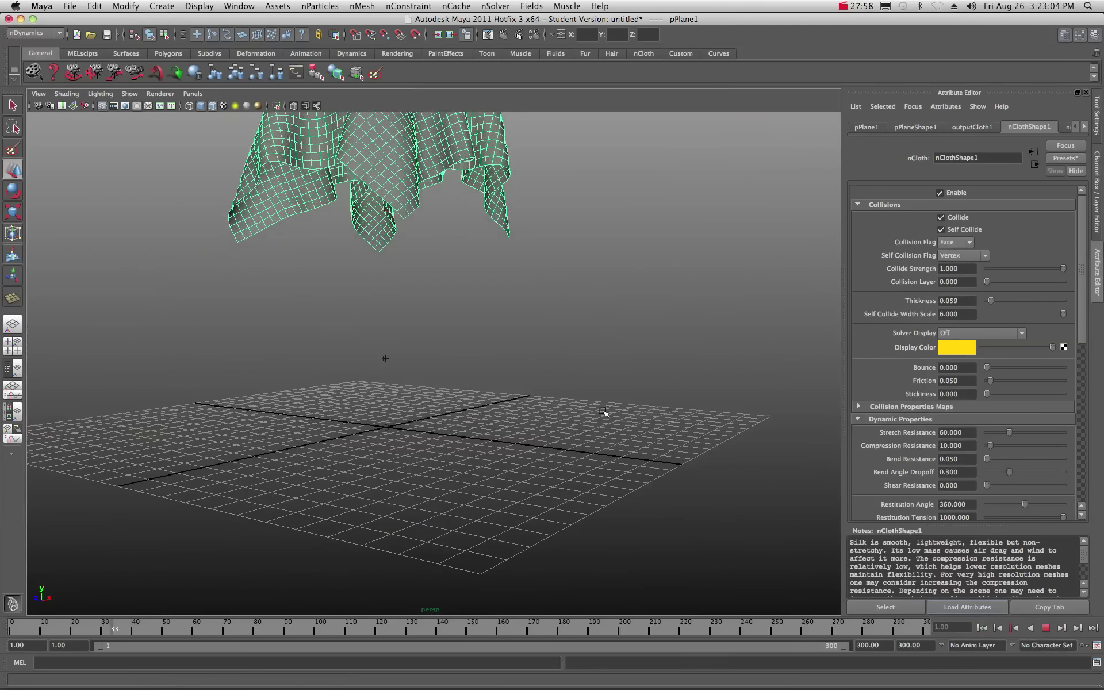
{"action": "scroll", "coordinate": [603, 412], "scroll_direction": "down", "scroll_amount": 2}
{"action": "scroll", "coordinate": [603, 412], "scroll_direction": "down", "scroll_amount": 4}
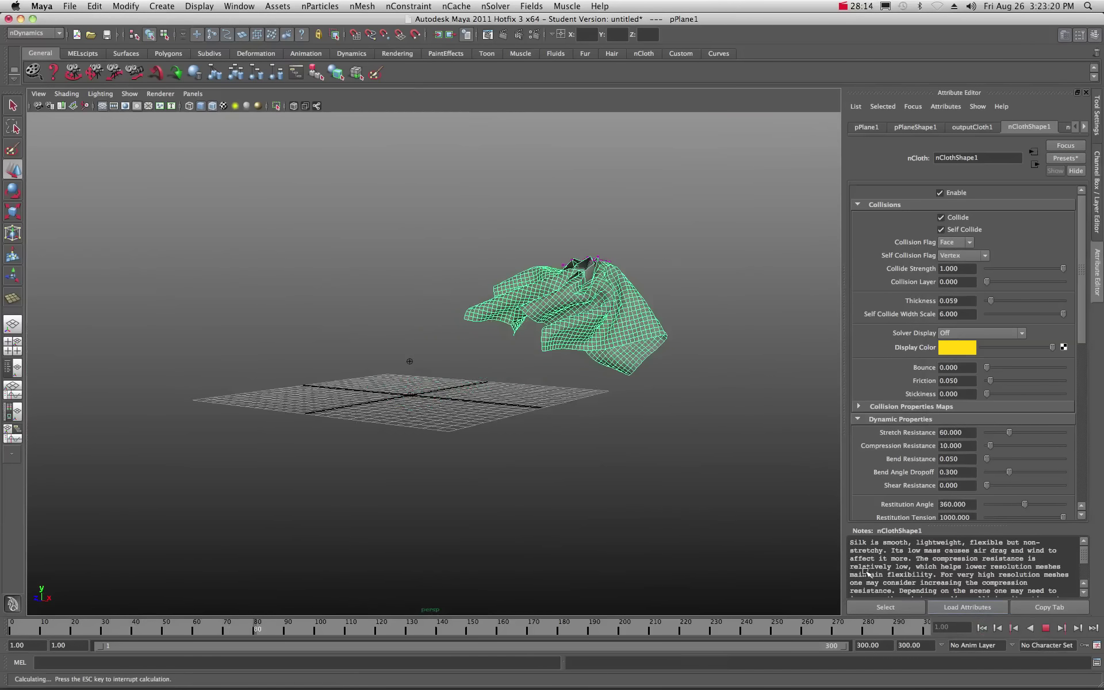
{"action": "key", "text": "Escape"}
{"action": "key", "text": "w"}
- Examine the constrained vertices around the cloth's hole at the top of the sphere from several angles
{"action": "scroll", "coordinate": [618, 299], "scroll_direction": "up", "scroll_amount": 5}
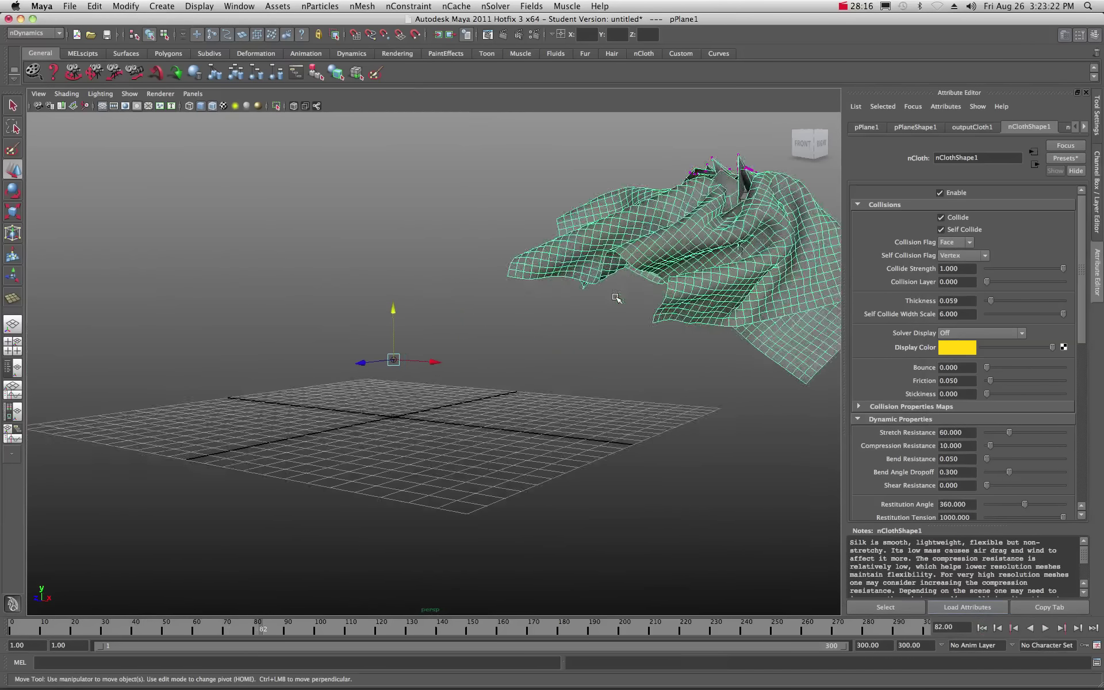
{"action": "scroll", "coordinate": [666, 259], "scroll_direction": "up", "scroll_amount": 8}
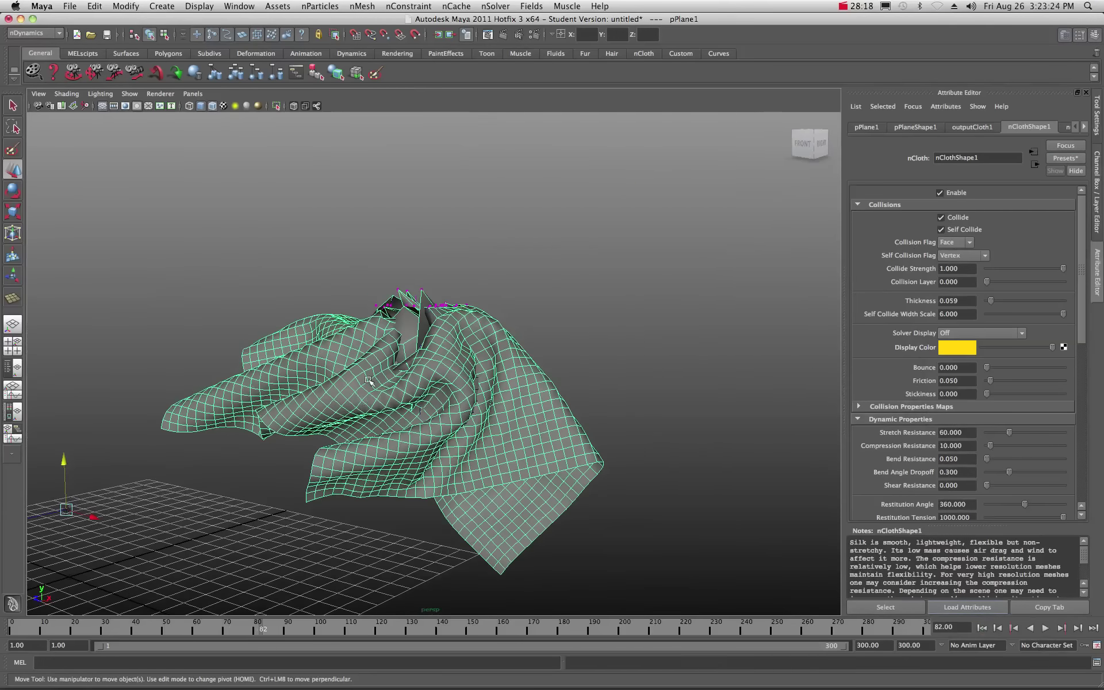
{"action": "left_click_drag", "start_coordinate": [443, 276], "coordinate": [408, 325], "text": "alt"}
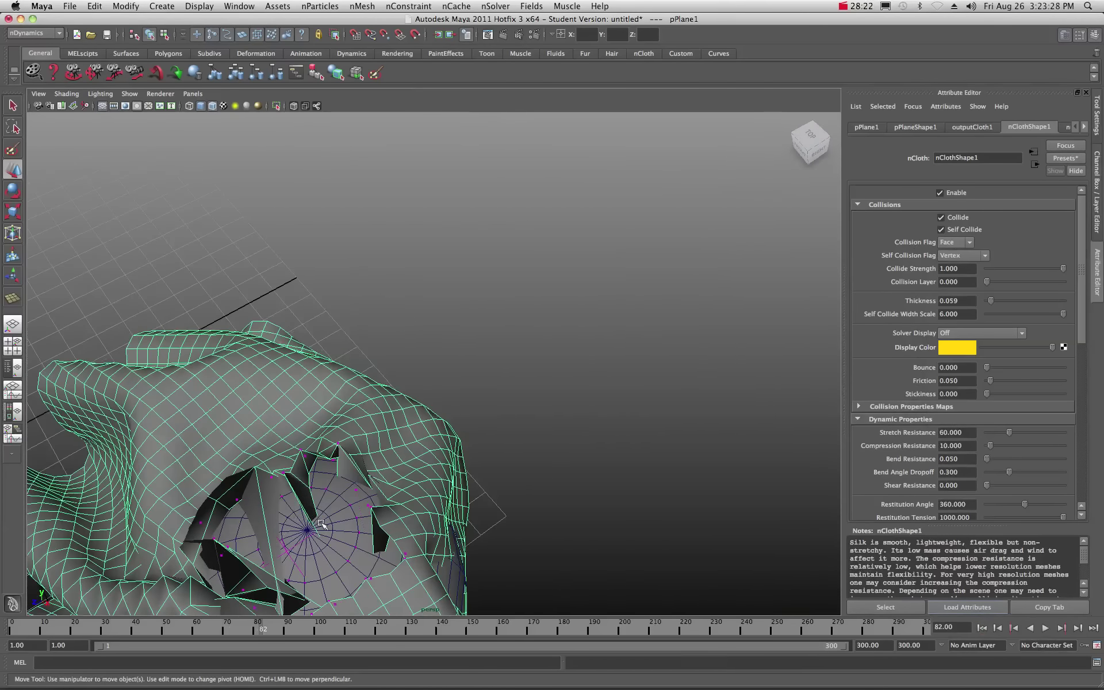
{"action": "left_click_drag", "start_coordinate": [320, 523], "coordinate": [386, 508], "text": "alt"}
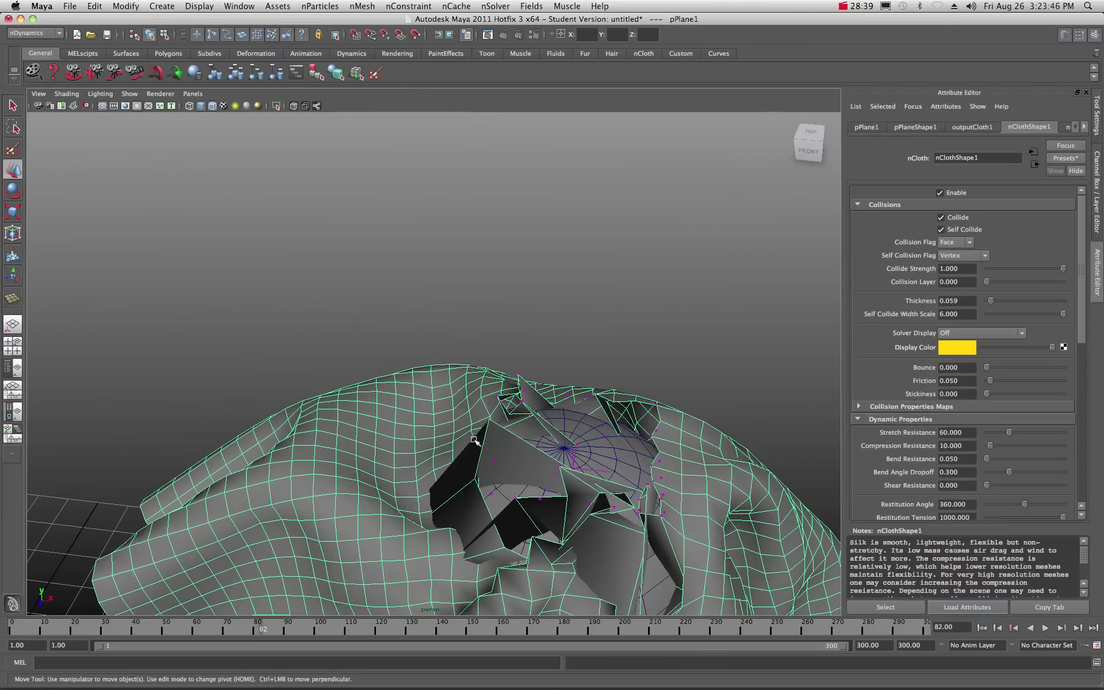
{"action": "middle_click_drag", "start_coordinate": [560, 447], "coordinate": [377, 399], "text": "alt"}
{"action": "left_click_drag", "start_coordinate": [358, 423], "coordinate": [406, 419], "text": "alt"}
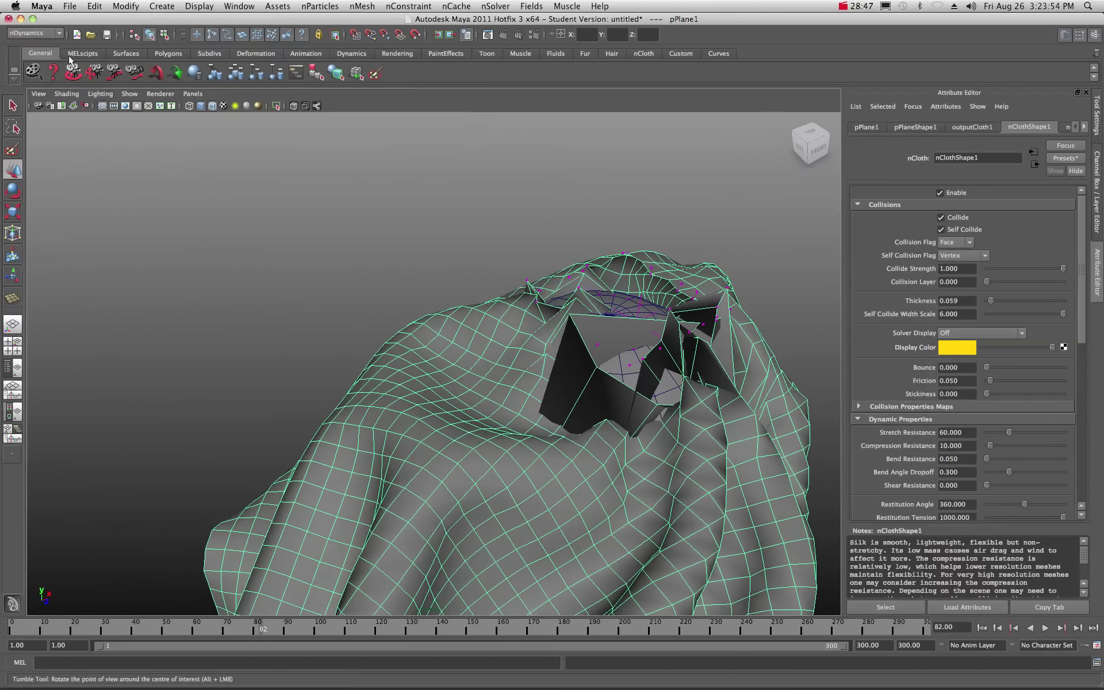
- Open the recent scene nCloth_Tutorial_Final.ma, discarding the changes to the untitled scene
{"action": "left_click", "coordinate": [69, 6]}
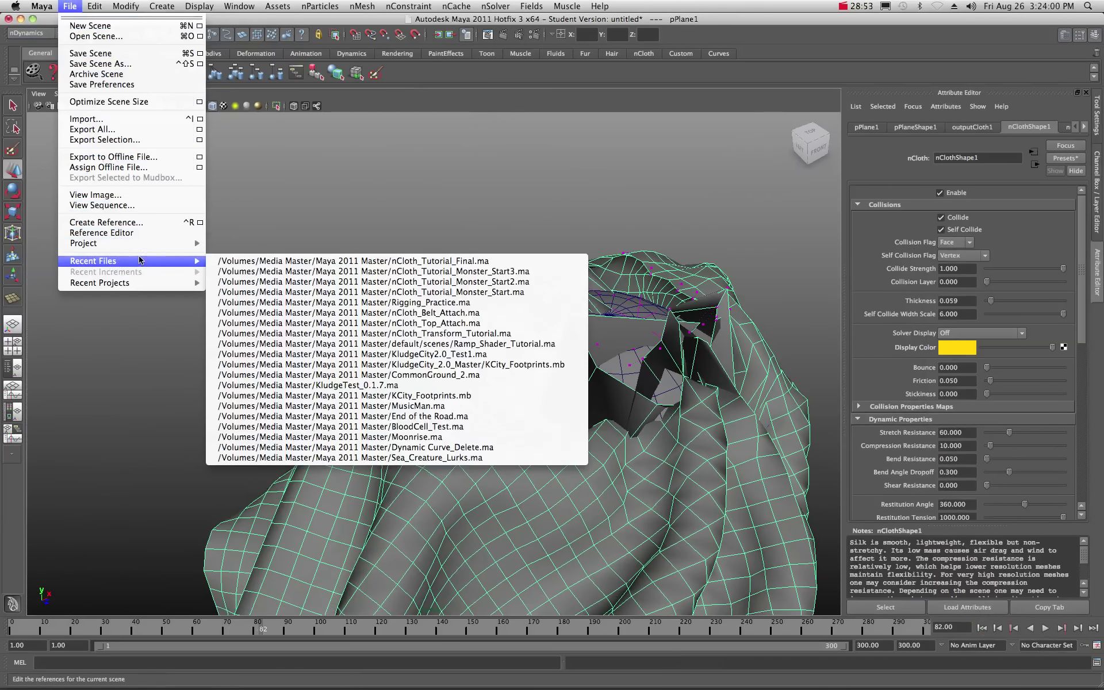
{"action": "mouse_move", "coordinate": [189, 261]}
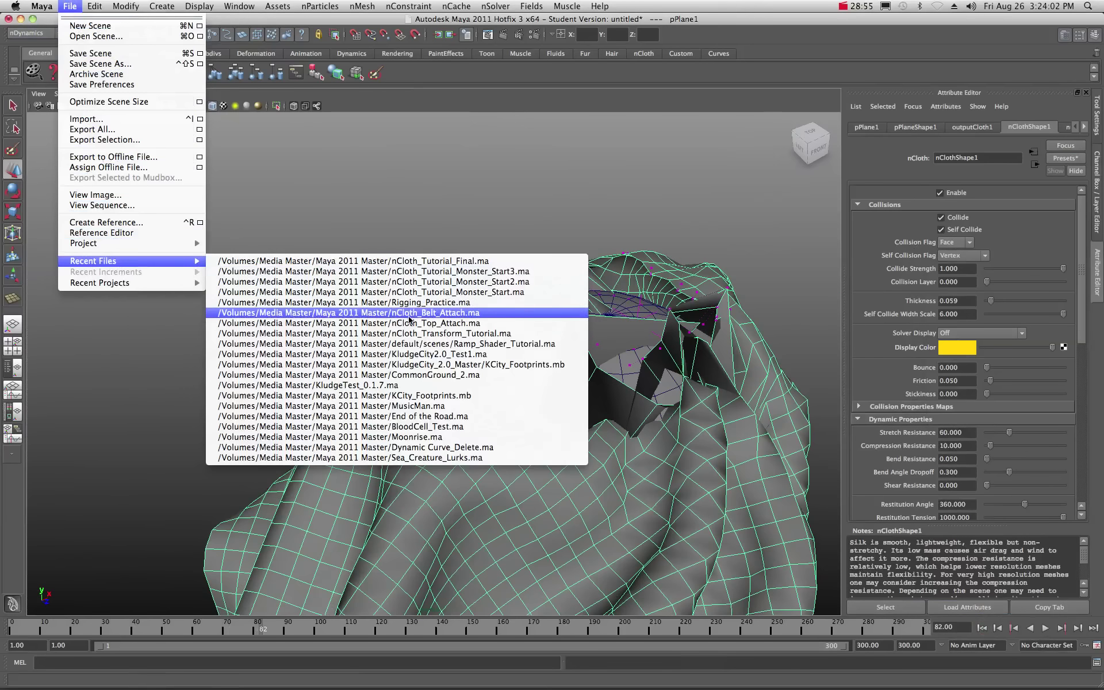
{"action": "left_click", "coordinate": [478, 261]}
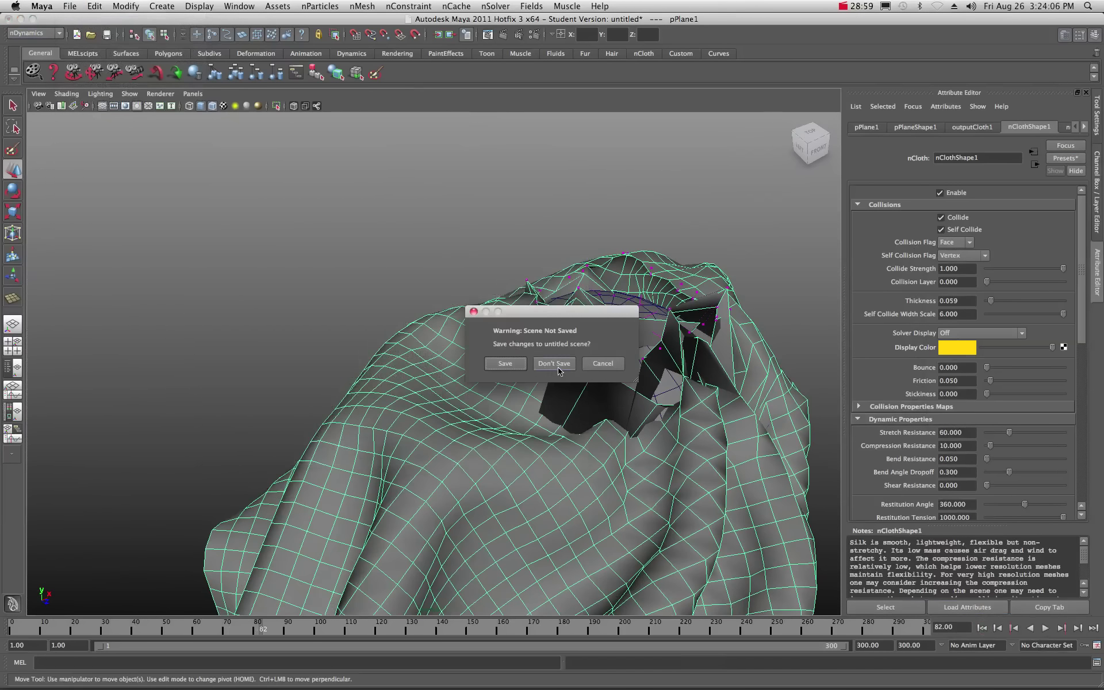
{"action": "left_click", "coordinate": [555, 364]}
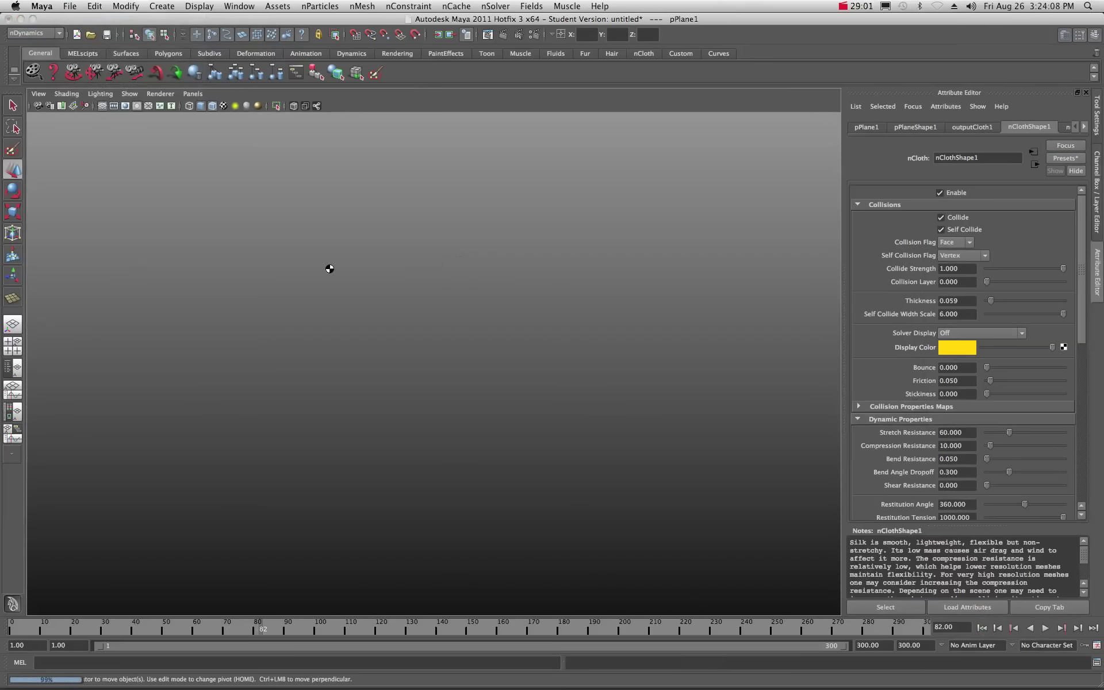
- Play the monster's poncho simulation and stop it at frame 186
{"action": "scroll", "coordinate": [337, 387], "scroll_direction": "up", "scroll_amount": 4}
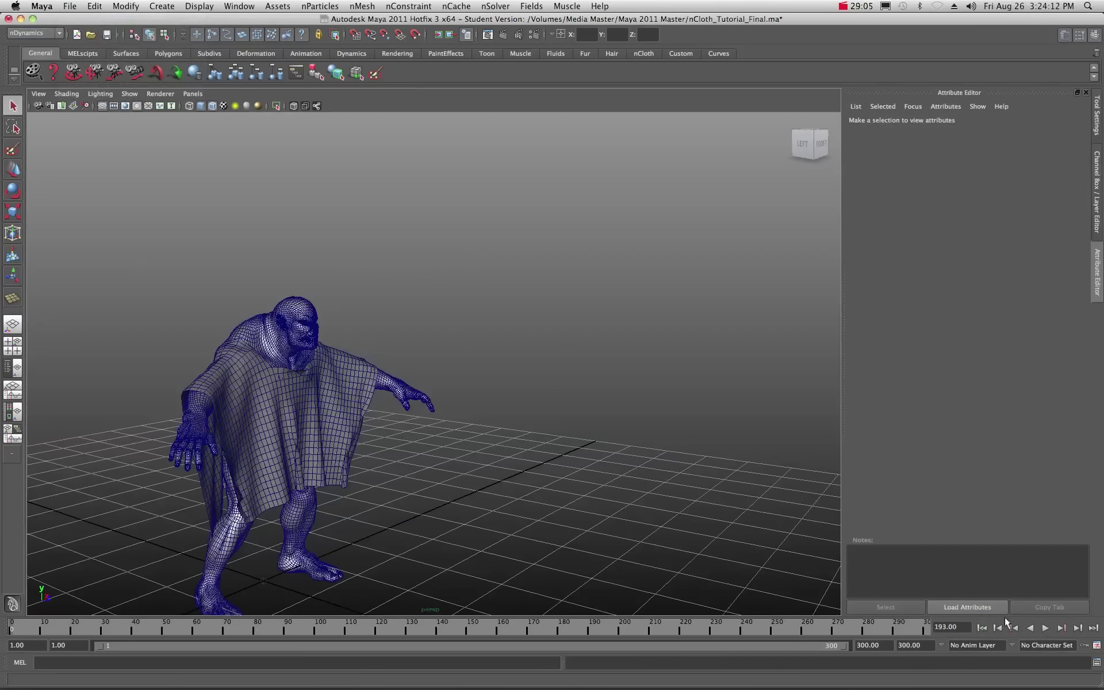
{"action": "left_click", "coordinate": [1045, 628]}
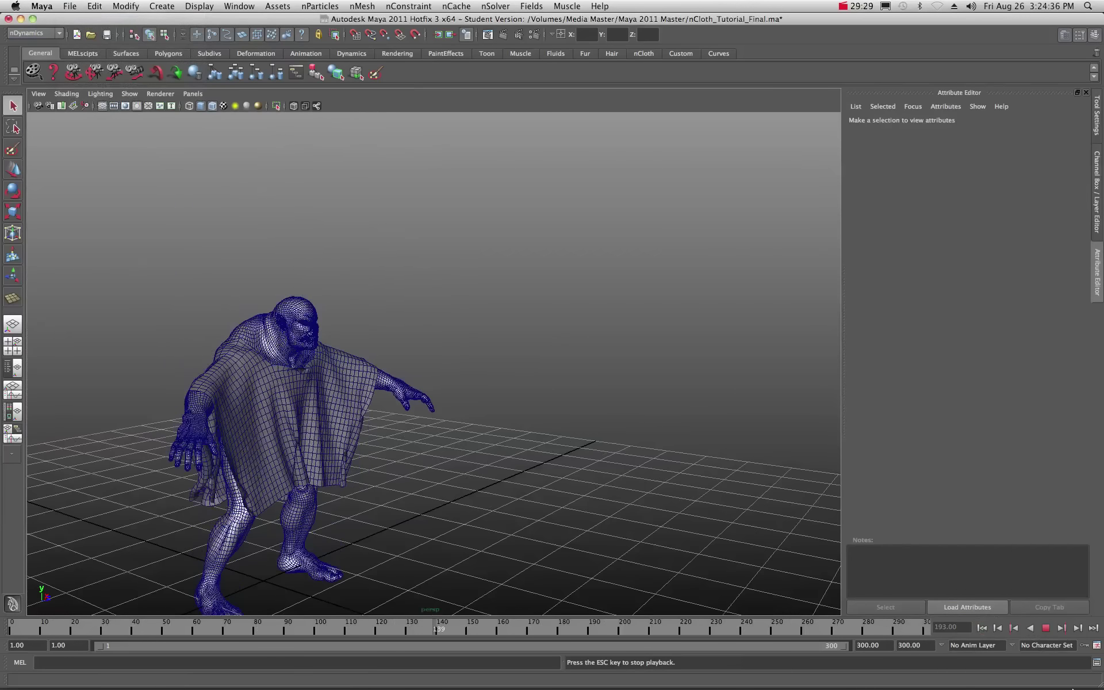
{"action": "left_click", "coordinate": [1043, 627]}
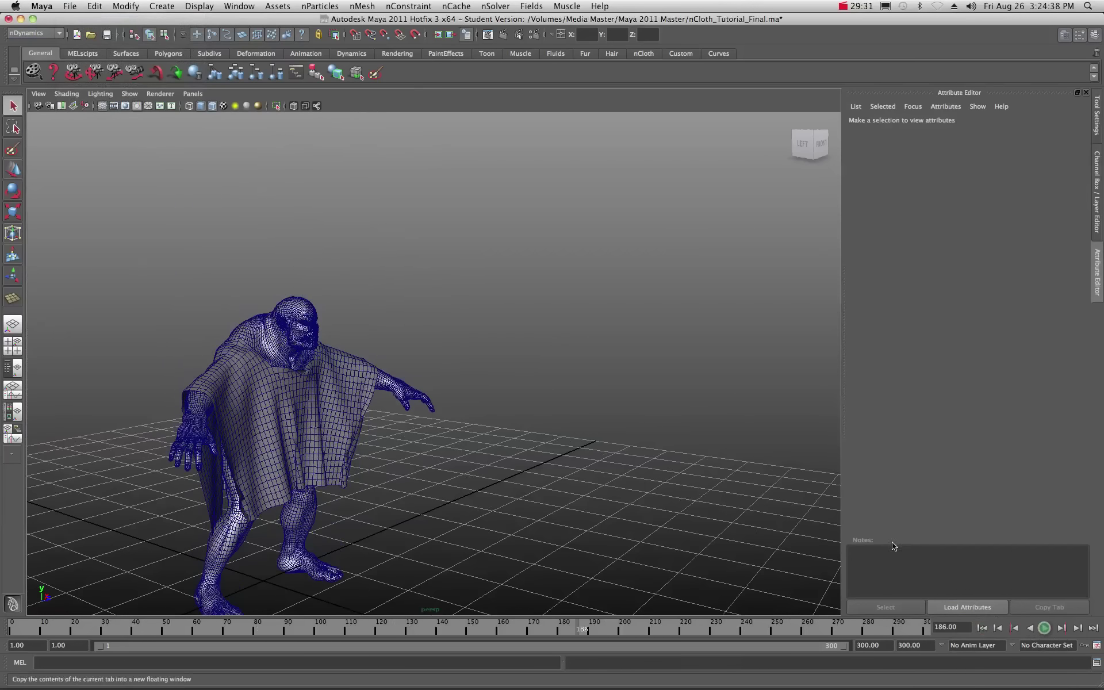
- Create a new nCache for the monster's poncho cloth, starting from frame 1
{"action": "left_click", "coordinate": [337, 410]}
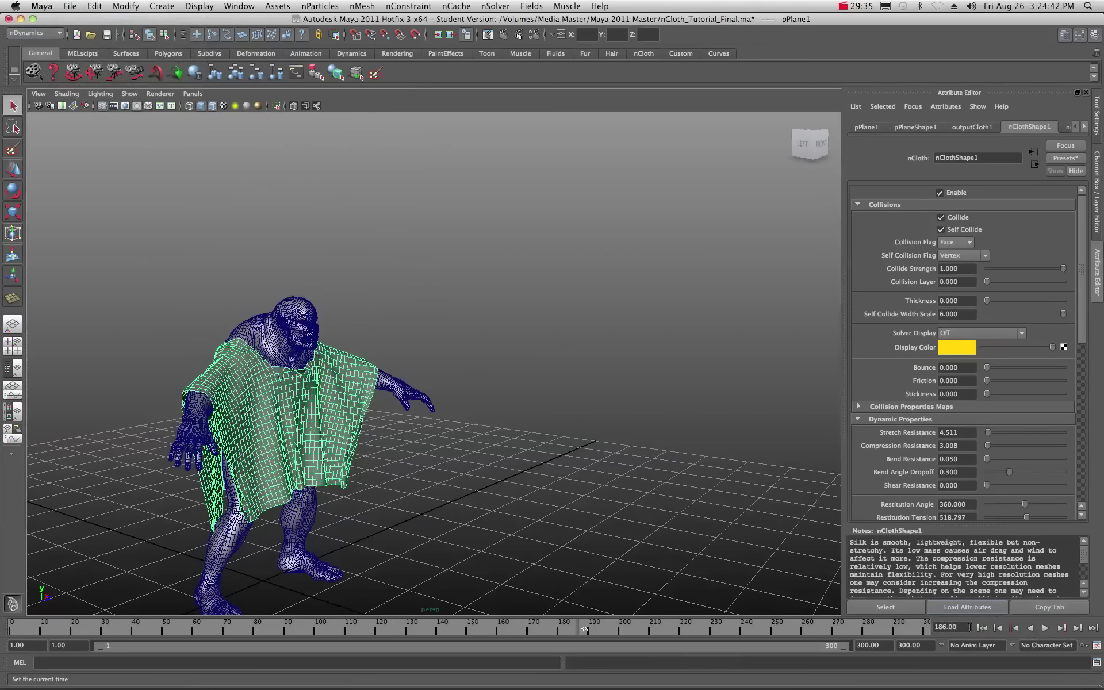
{"action": "left_click", "coordinate": [981, 627]}
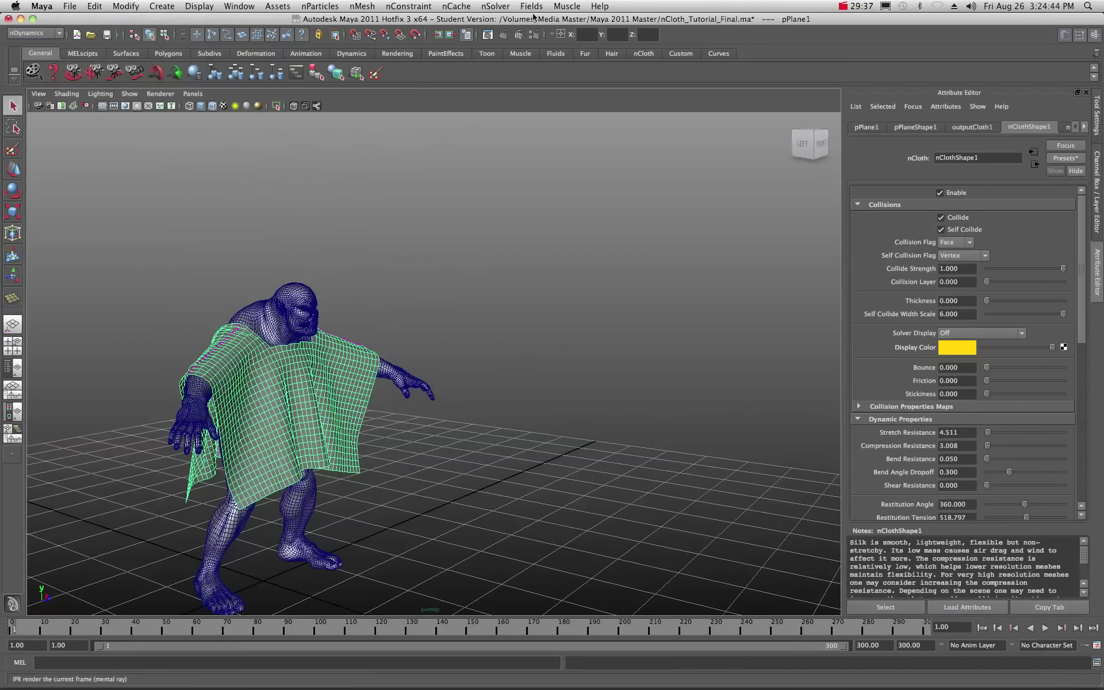
{"action": "left_click", "coordinate": [466, 6]}
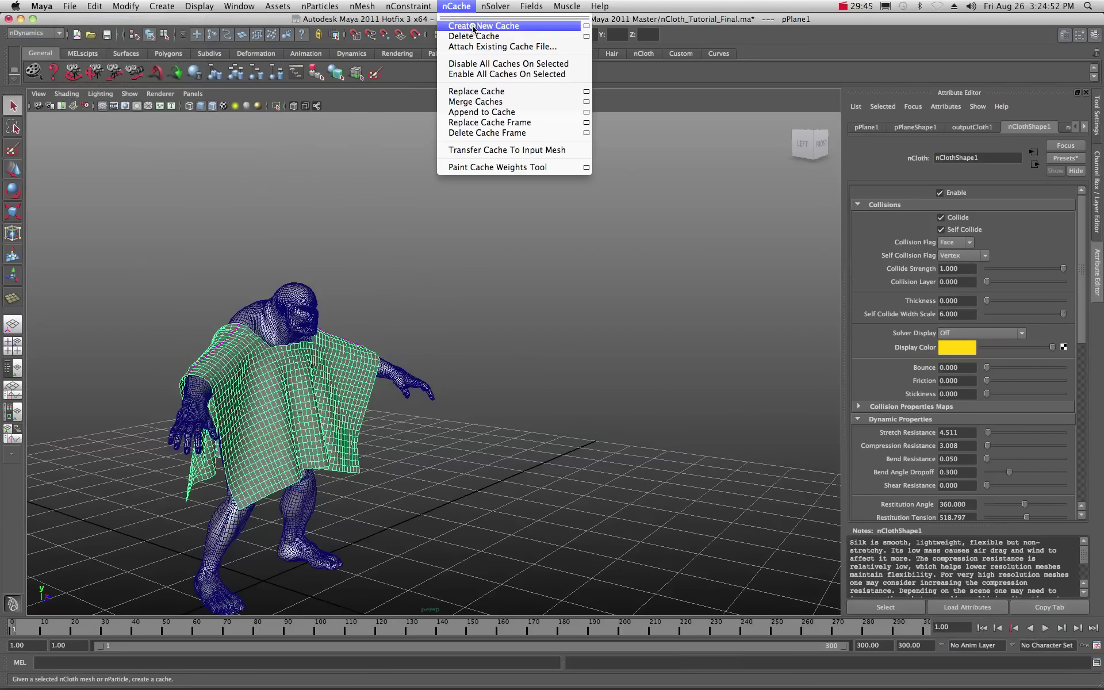
{"action": "left_click", "coordinate": [474, 26]}
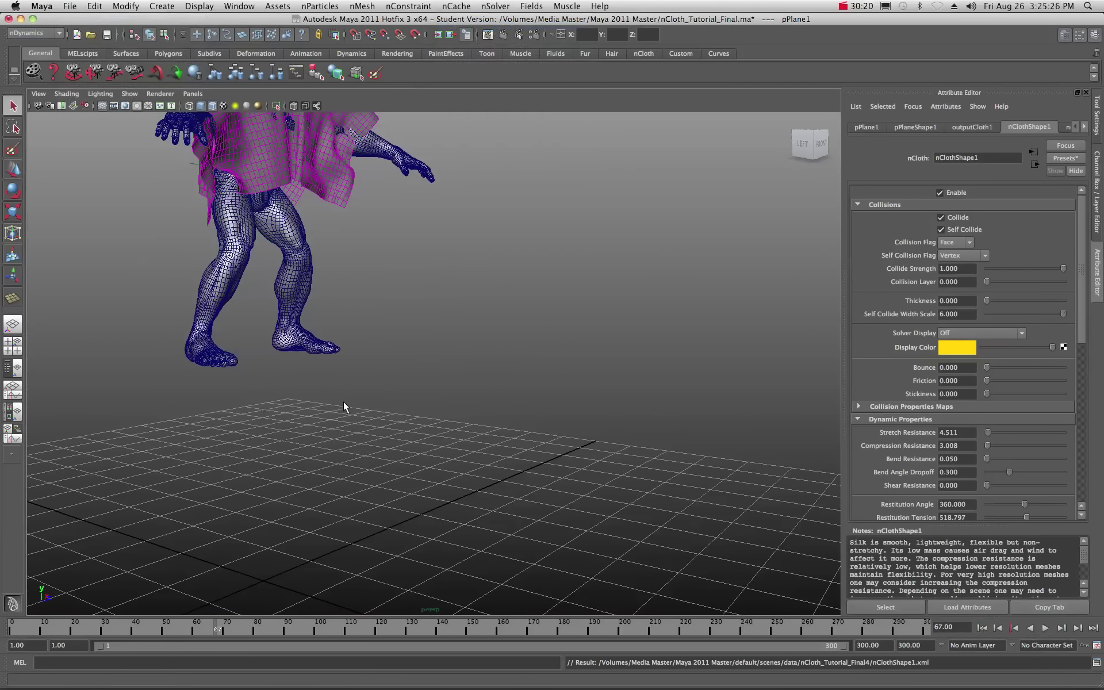
- Inspect the front of the poncho where the body pokes through and raise the cloth's Thickness to about 0.015
{"action": "right_click_drag", "start_coordinate": [344, 401], "coordinate": [371, 323], "text": "alt"}
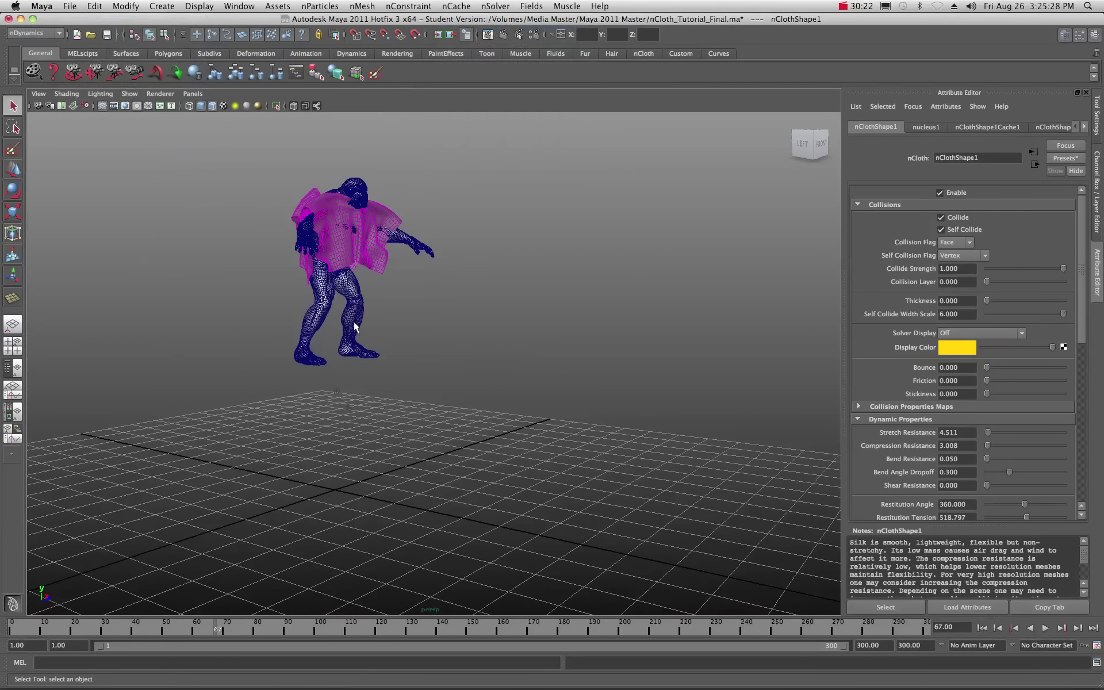
{"action": "scroll", "coordinate": [357, 322], "scroll_direction": "up", "scroll_amount": 8}
{"action": "scroll", "coordinate": [387, 257], "scroll_direction": "down", "scroll_amount": 8}
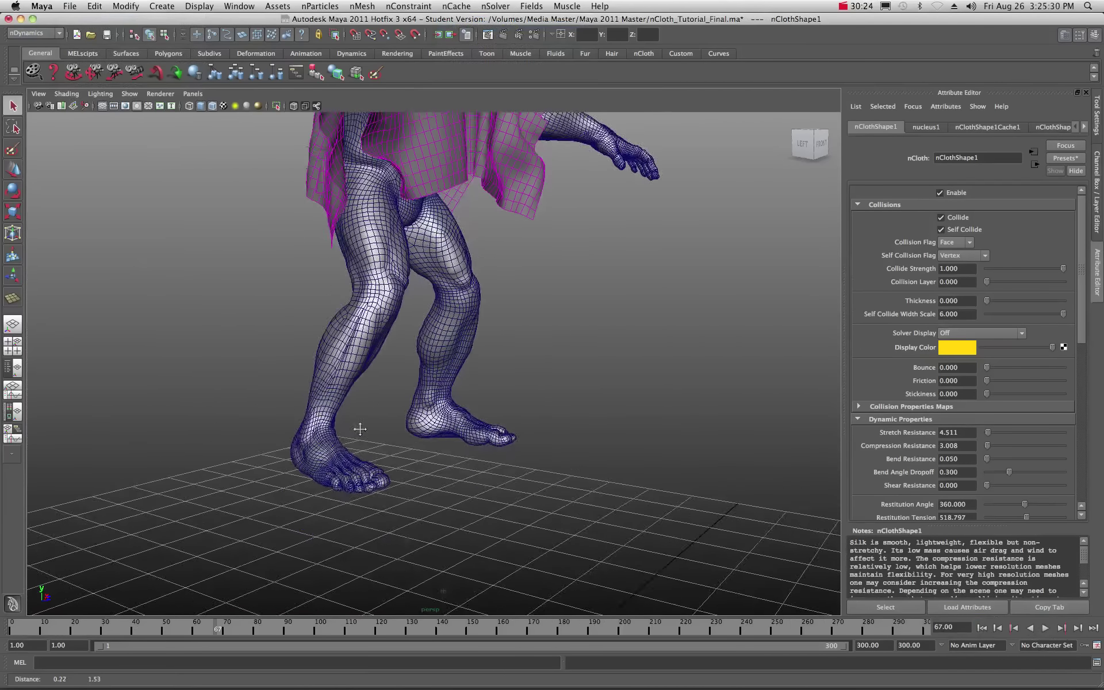
{"action": "left_click_drag", "start_coordinate": [428, 419], "coordinate": [400, 354], "text": "alt"}
{"action": "scroll", "coordinate": [423, 289], "scroll_direction": "up", "scroll_amount": 5}
{"action": "scroll", "coordinate": [448, 282], "scroll_direction": "up", "scroll_amount": 4}
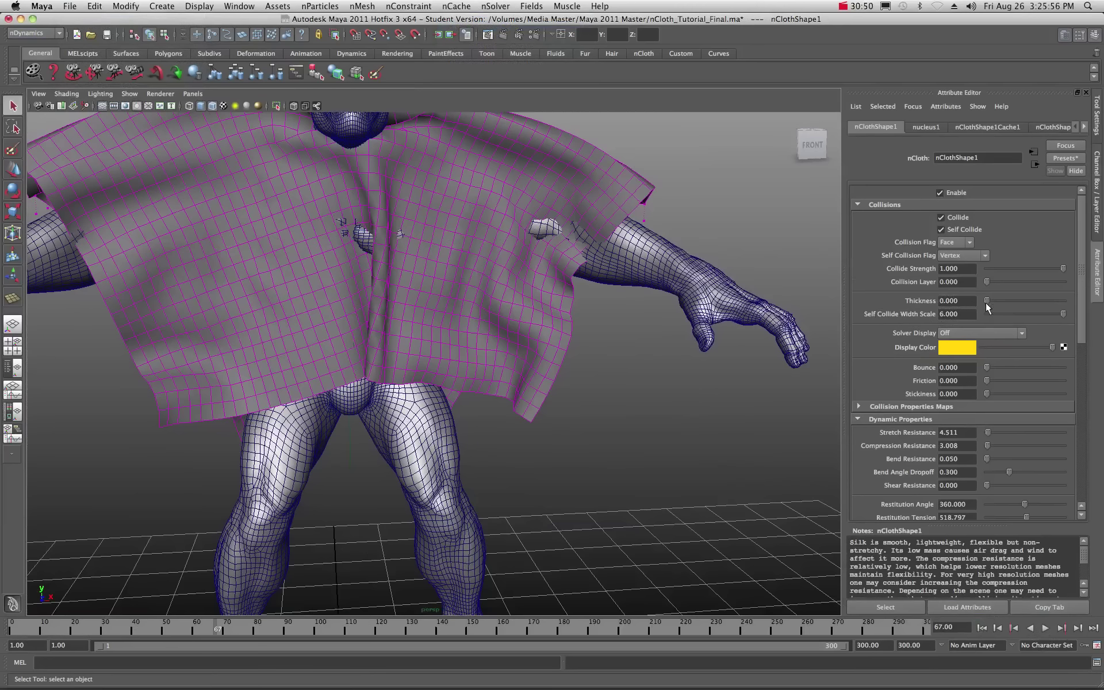
{"action": "left_click_drag", "start_coordinate": [988, 305], "coordinate": [989, 305]}
{"action": "left_click", "coordinate": [839, 8]}
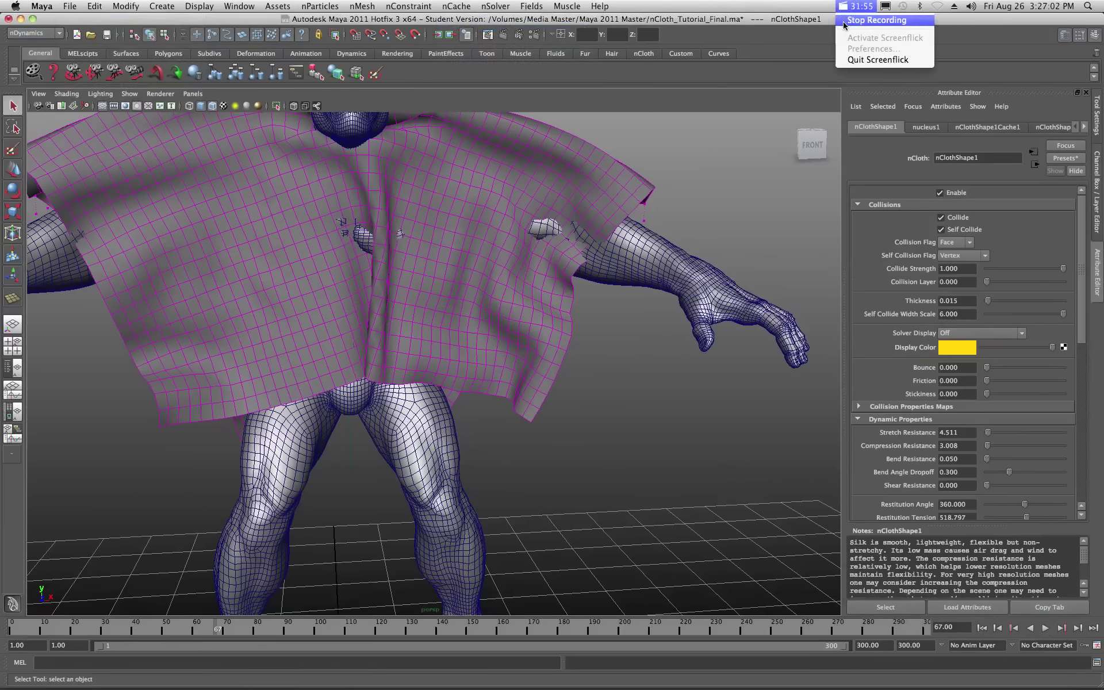